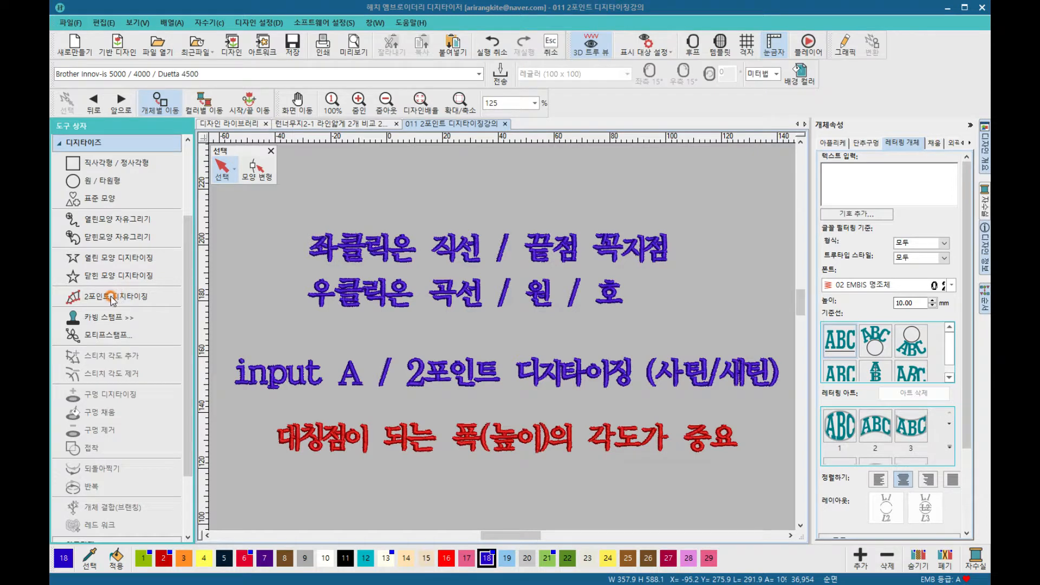
Step: Activate the 2 Point Digitizing tool from the digitizing tools
{"action": "left_click", "coordinate": [111, 298]}
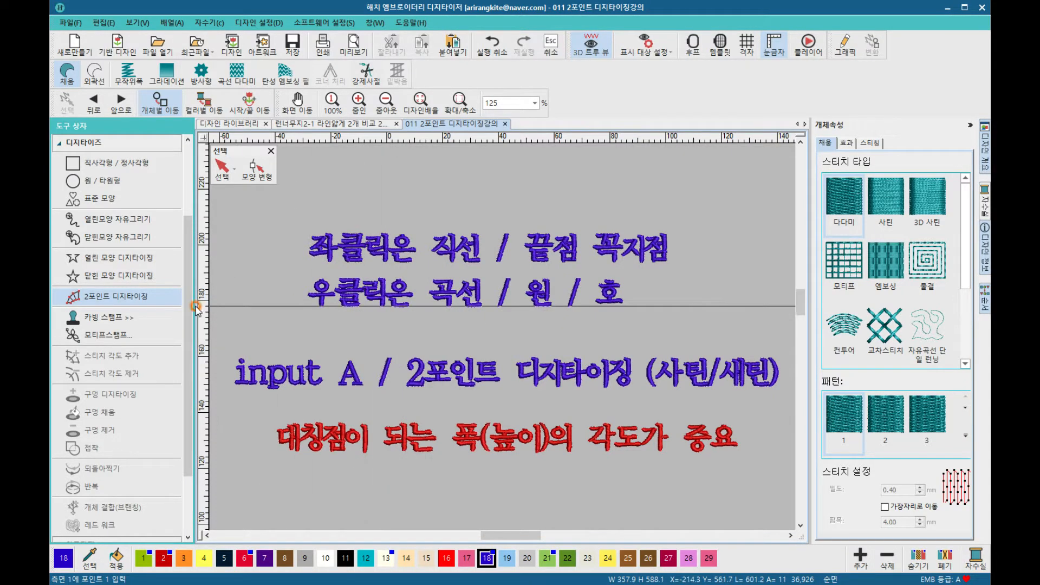
{"action": "left_click", "coordinate": [98, 304]}
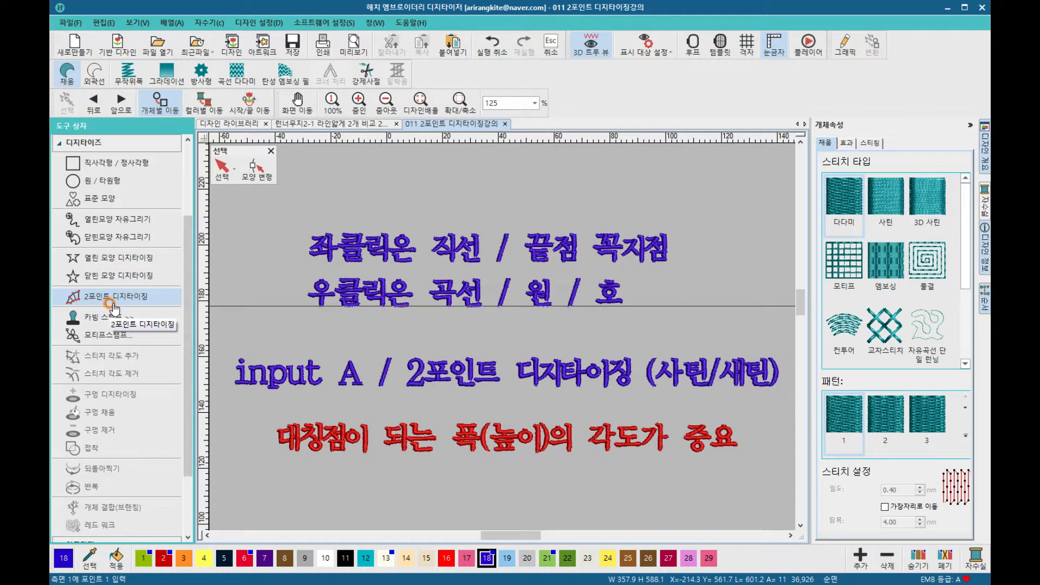
{"action": "left_click", "coordinate": [96, 262]}
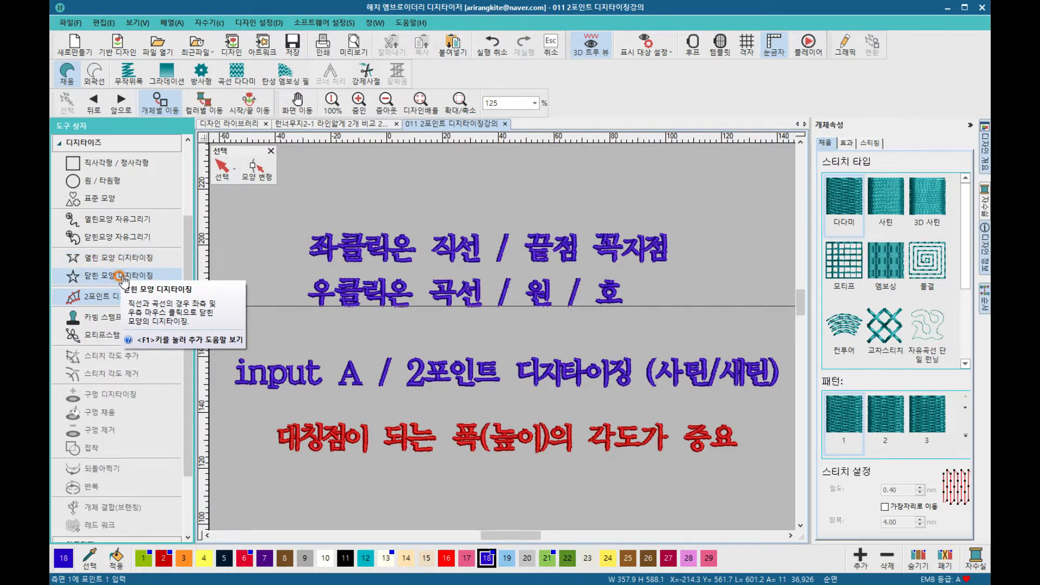
{"action": "left_click", "coordinate": [111, 299]}
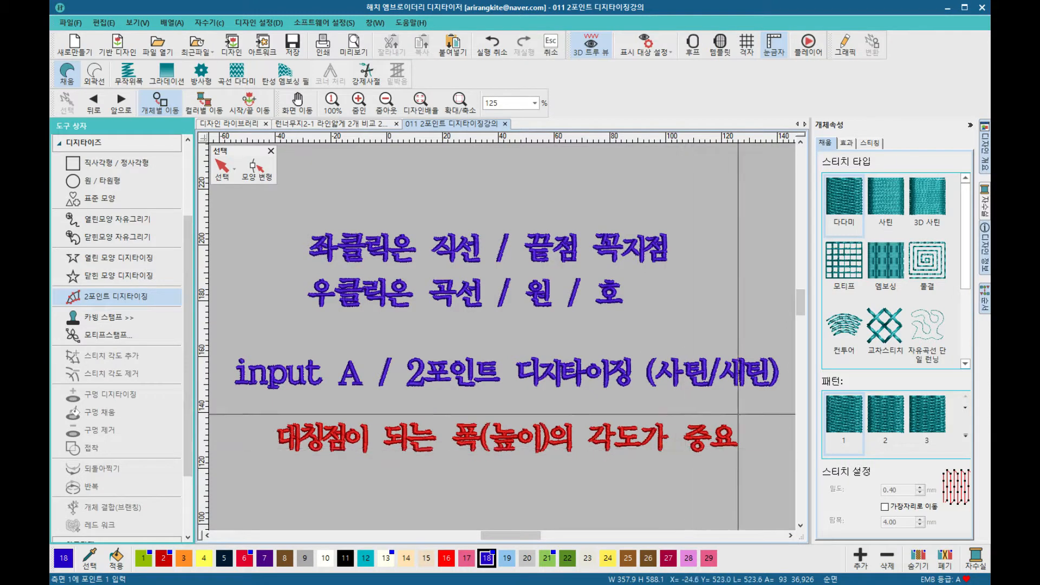
Step: Examine the practice guide rectangles and letter markers below the instruction text
{"action": "left_click_drag", "start_coordinate": [805, 316], "coordinate": [804, 331]}
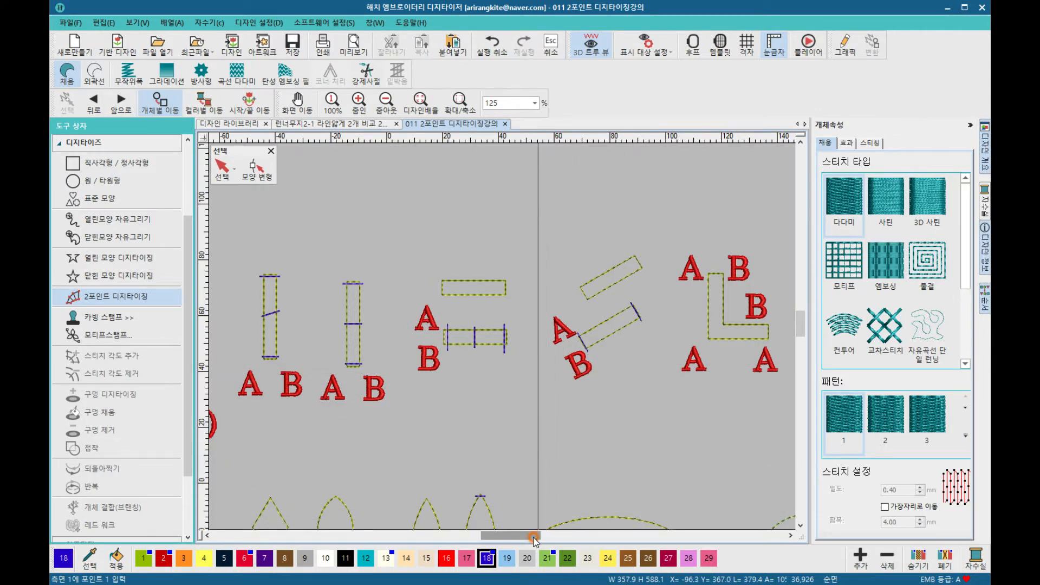
{"action": "left_click_drag", "start_coordinate": [529, 537], "coordinate": [504, 536]}
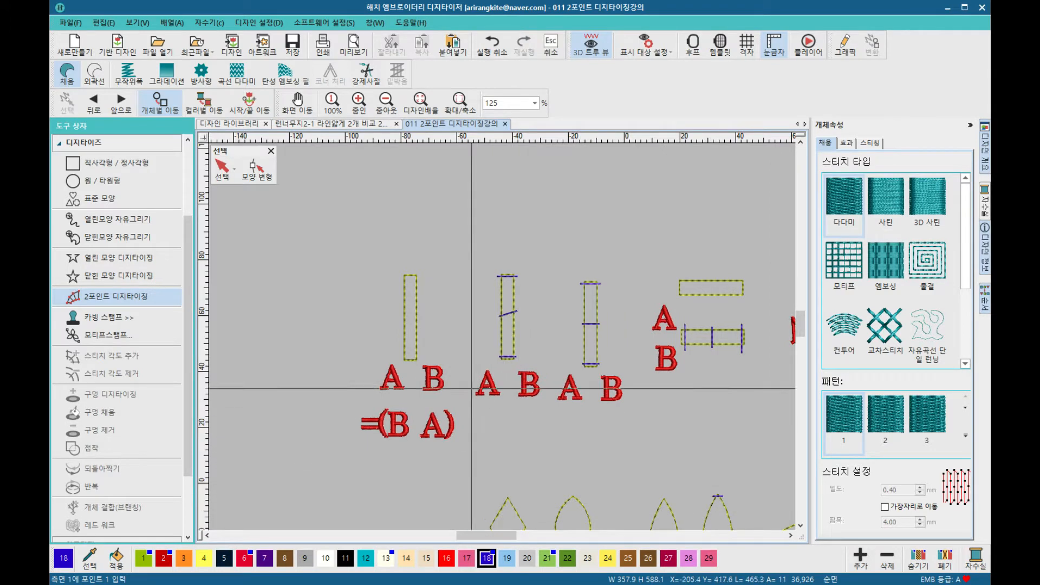
{"action": "left_click", "coordinate": [97, 303]}
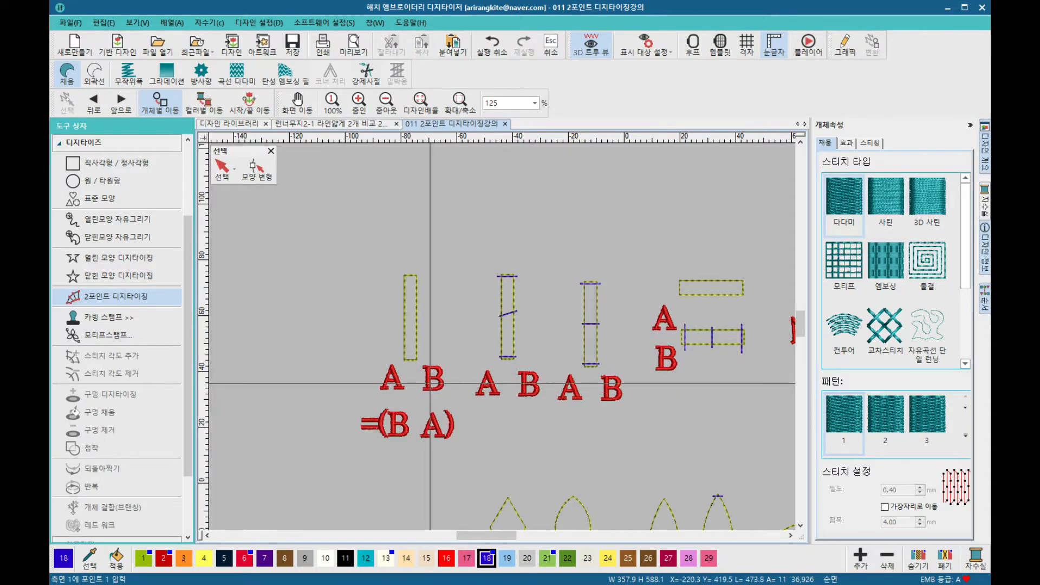
{"action": "scroll", "coordinate": [406, 385], "scroll_direction": "up", "scroll_amount": 3}
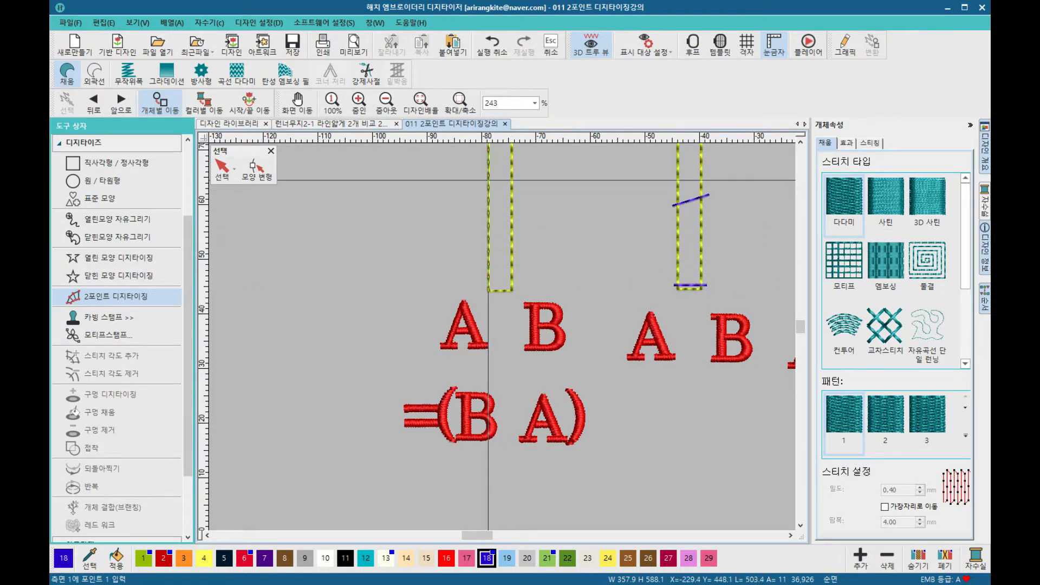
{"action": "scroll", "coordinate": [488, 180], "scroll_direction": "down", "scroll_amount": 2}
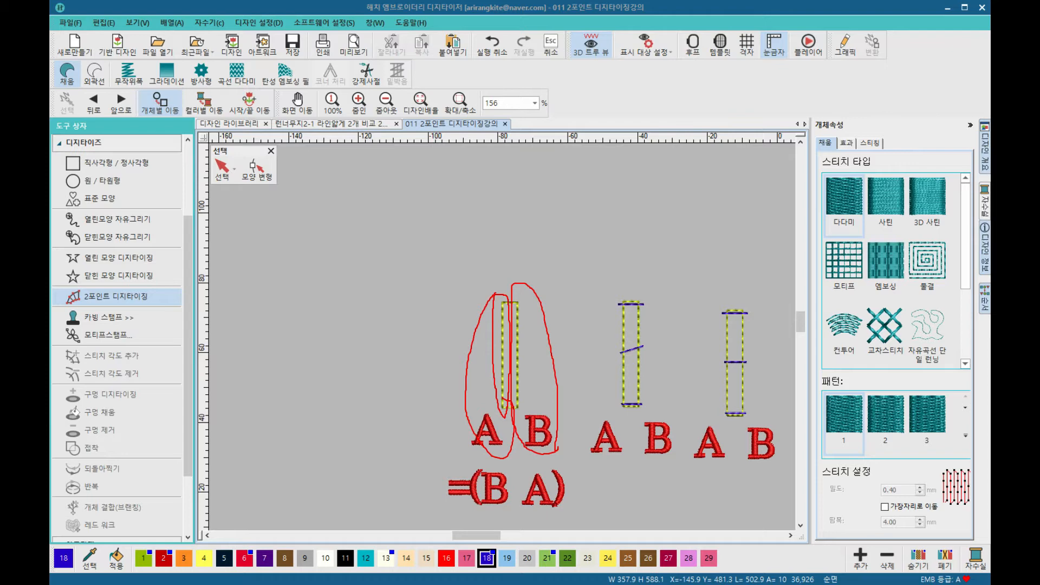
{"action": "mouse_move", "coordinate": [533, 291]}
{"action": "left_mouse_down"}
{"action": "mouse_move", "coordinate": [479, 307]}
{"action": "mouse_move", "coordinate": [526, 350]}
{"action": "left_mouse_up"}
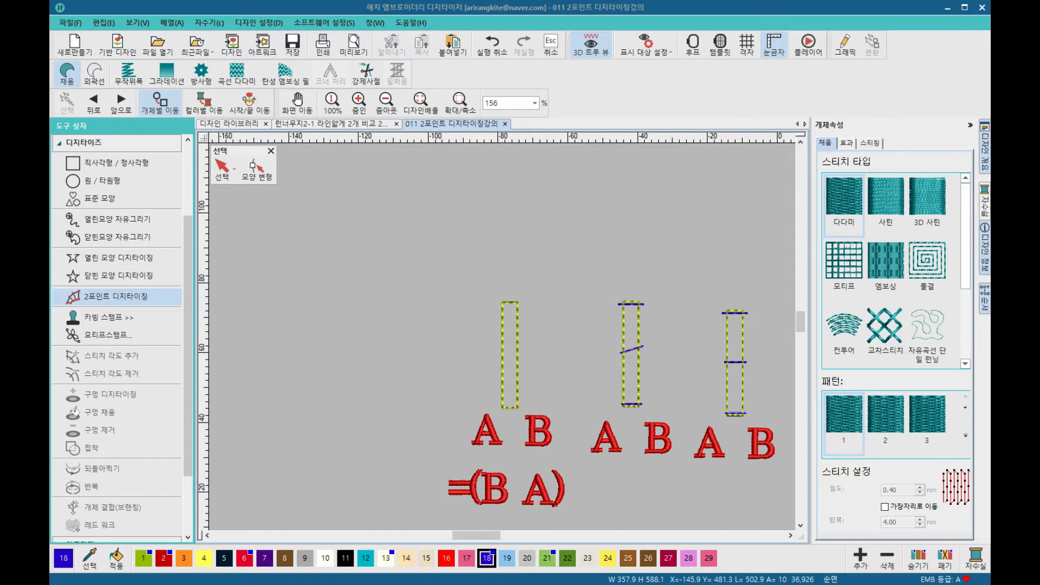
{"action": "scroll", "coordinate": [648, 389], "scroll_direction": "up", "scroll_amount": 2}
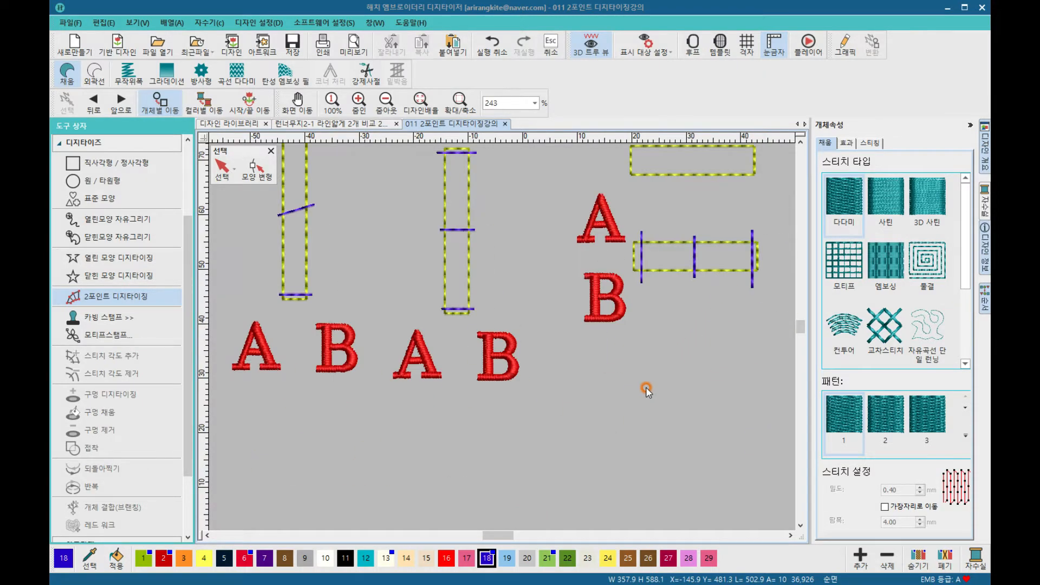
{"action": "left_click_drag", "start_coordinate": [504, 536], "coordinate": [501, 536]}
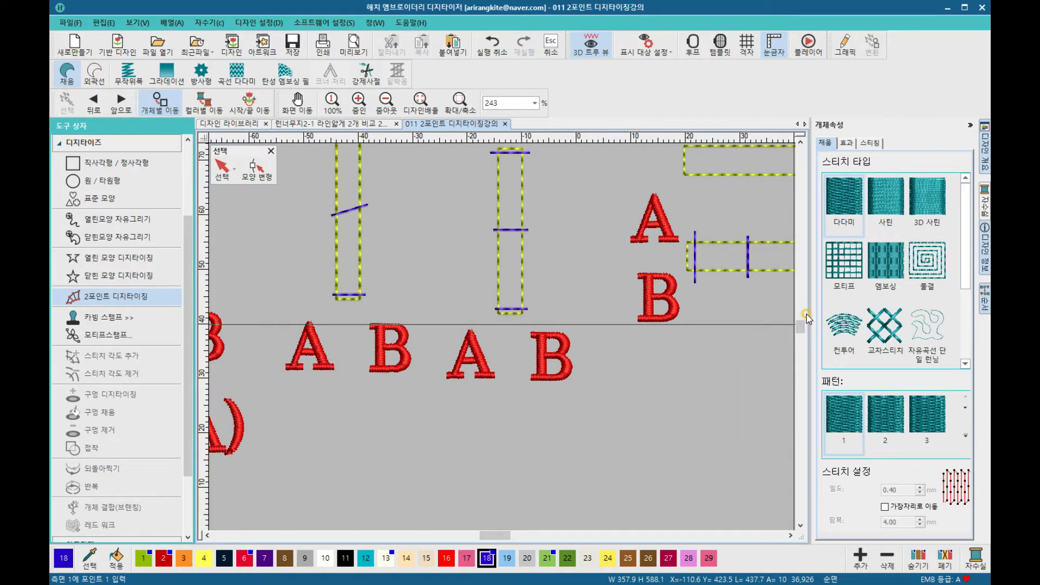
{"action": "left_click_drag", "start_coordinate": [801, 329], "coordinate": [801, 326]}
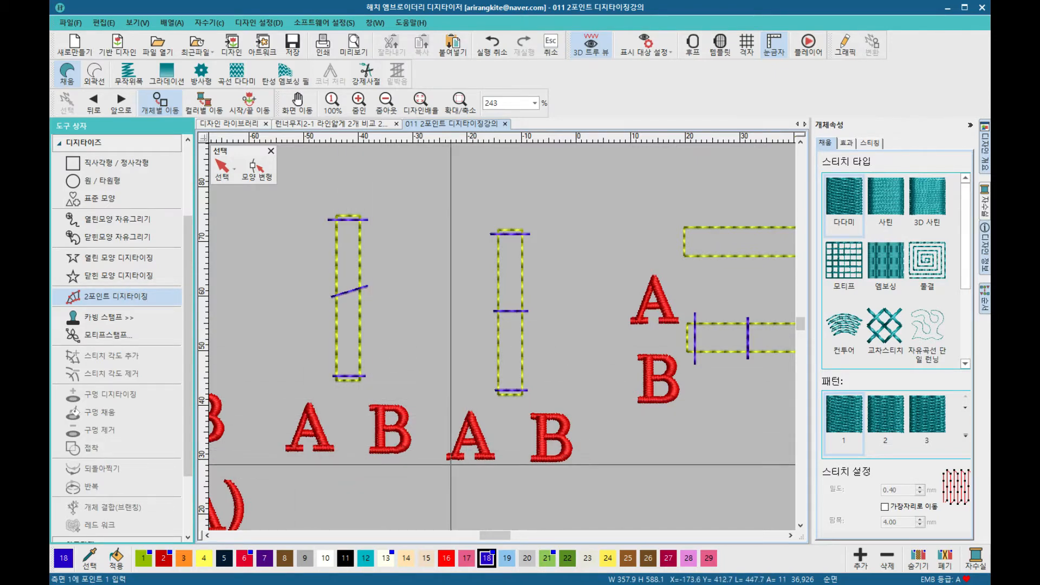
Step: Pick thread colour 2 and digitize a column over the middle guide rectangle by placing width points at both ends
{"action": "left_click", "coordinate": [164, 559]}
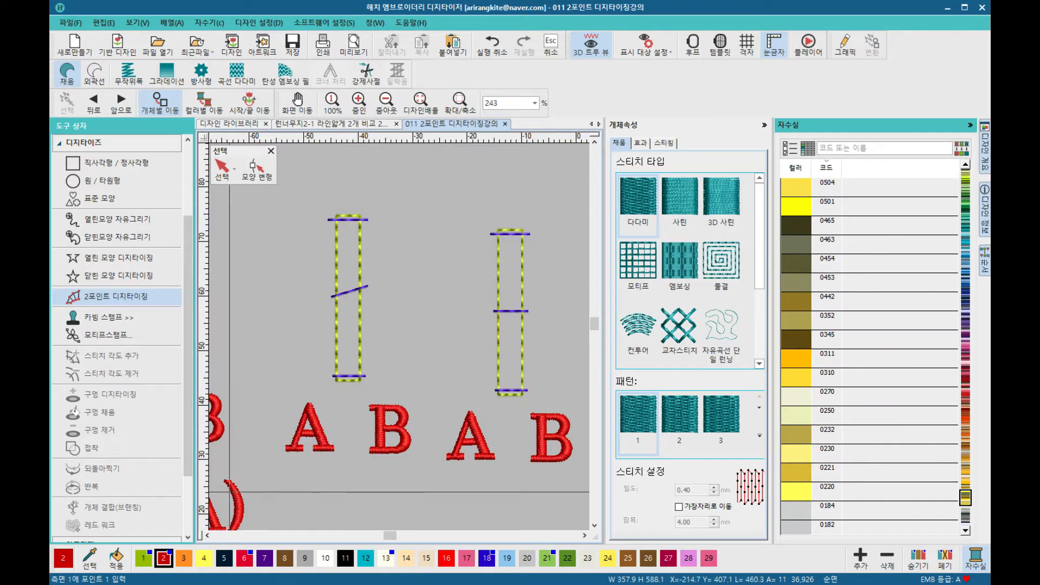
{"action": "scroll", "coordinate": [329, 392], "scroll_direction": "up", "scroll_amount": 2}
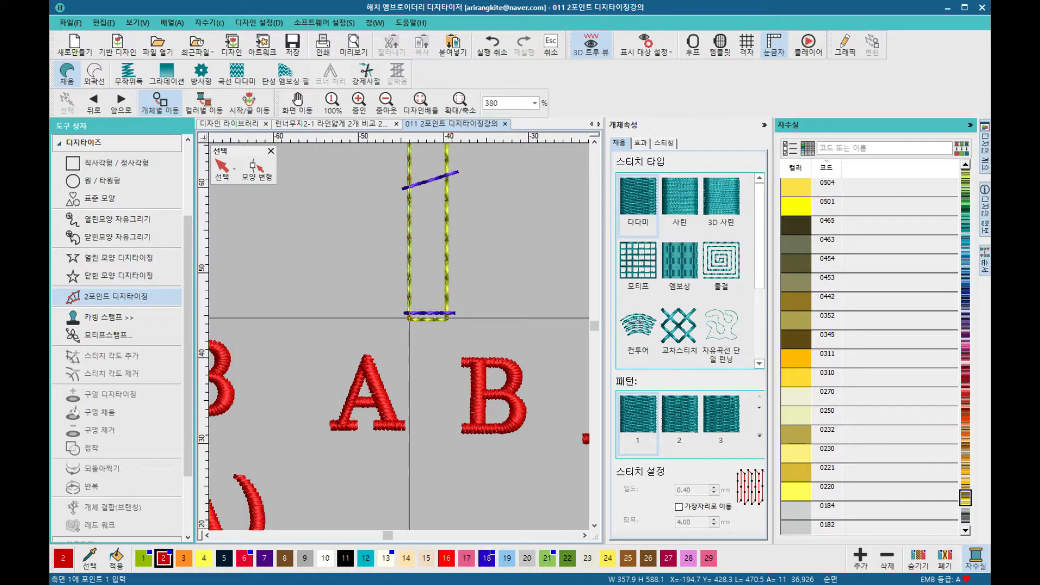
{"action": "left_click", "coordinate": [409, 318]}
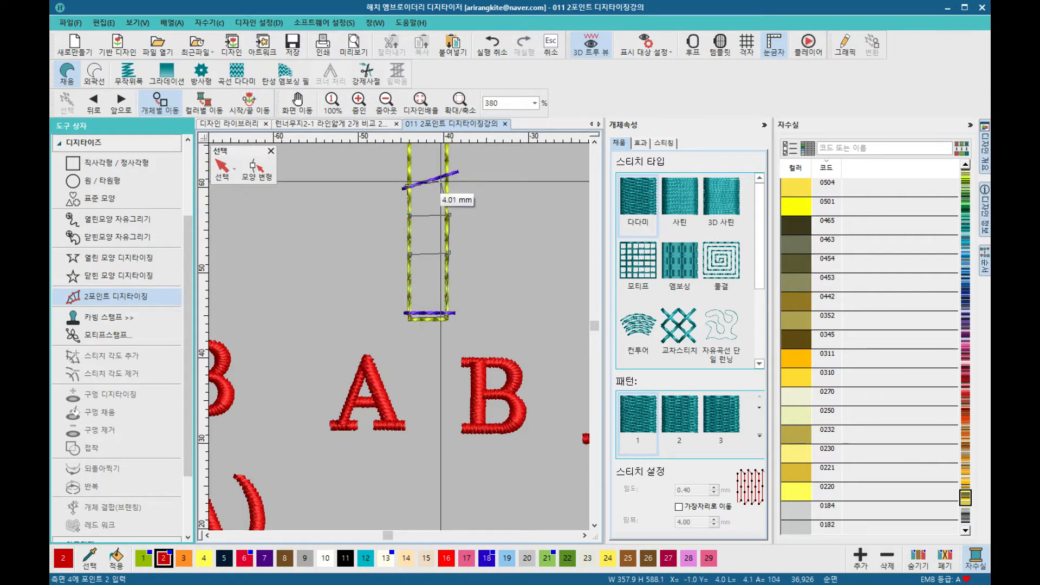
{"action": "left_click", "coordinate": [387, 231]}
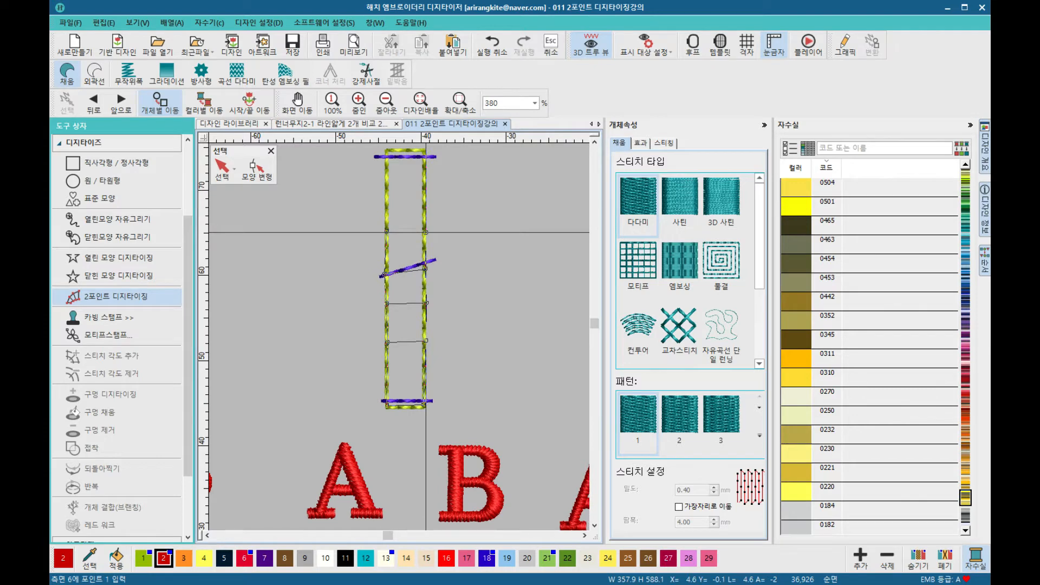
{"action": "left_click", "coordinate": [385, 191]}
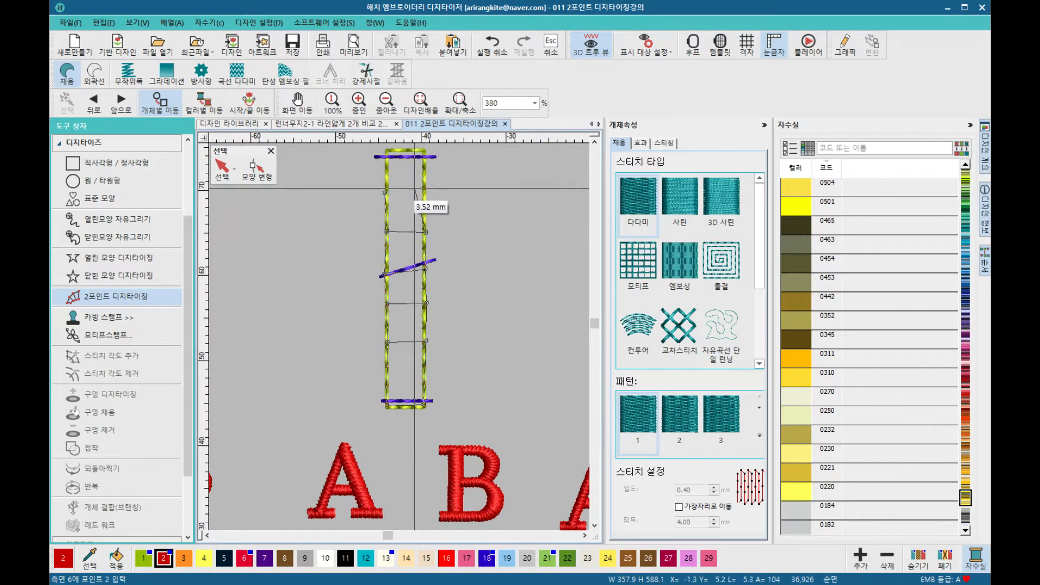
{"action": "left_click", "coordinate": [426, 192]}
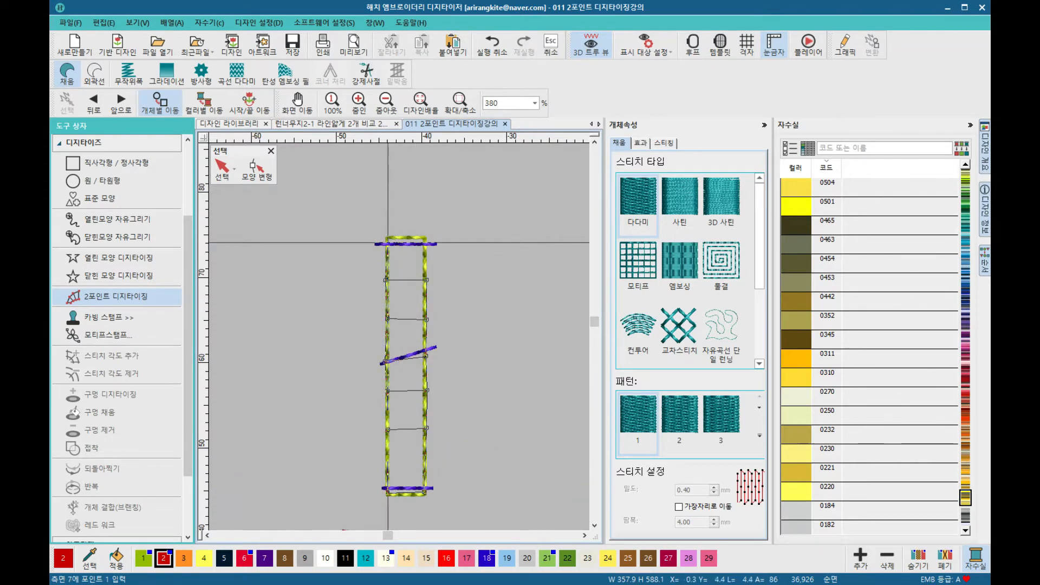
{"action": "left_click", "coordinate": [388, 239]}
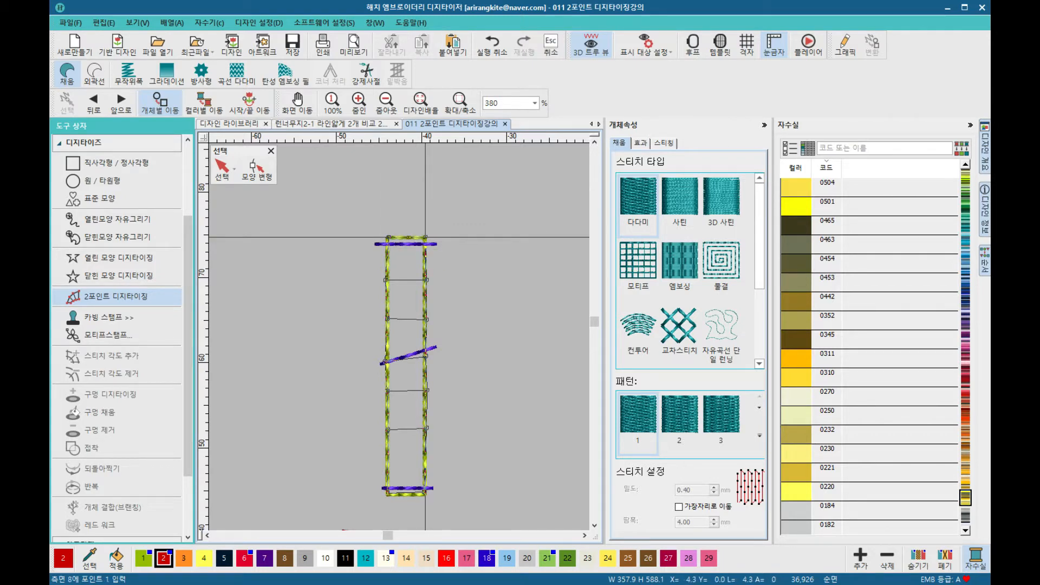
{"action": "key", "text": "Return"}
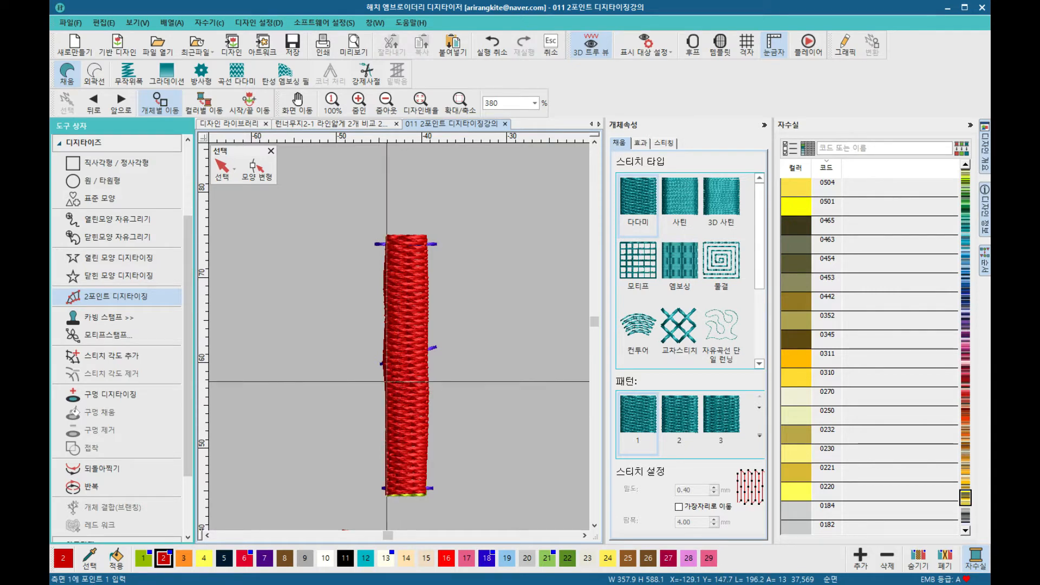
Step: Digitize a second column over the left guide rectangle by placing points at its bottom and top centres
{"action": "scroll", "coordinate": [387, 381], "scroll_direction": "down", "scroll_amount": 3}
{"action": "scroll", "coordinate": [400, 337], "scroll_direction": "down", "scroll_amount": 1}
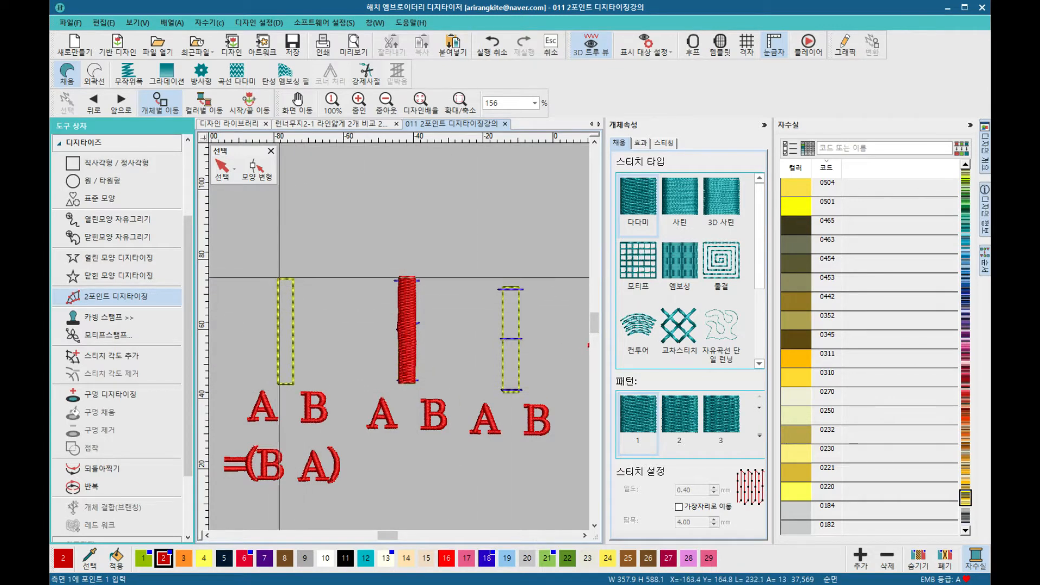
{"action": "scroll", "coordinate": [399, 337], "scroll_direction": "up", "scroll_amount": 4}
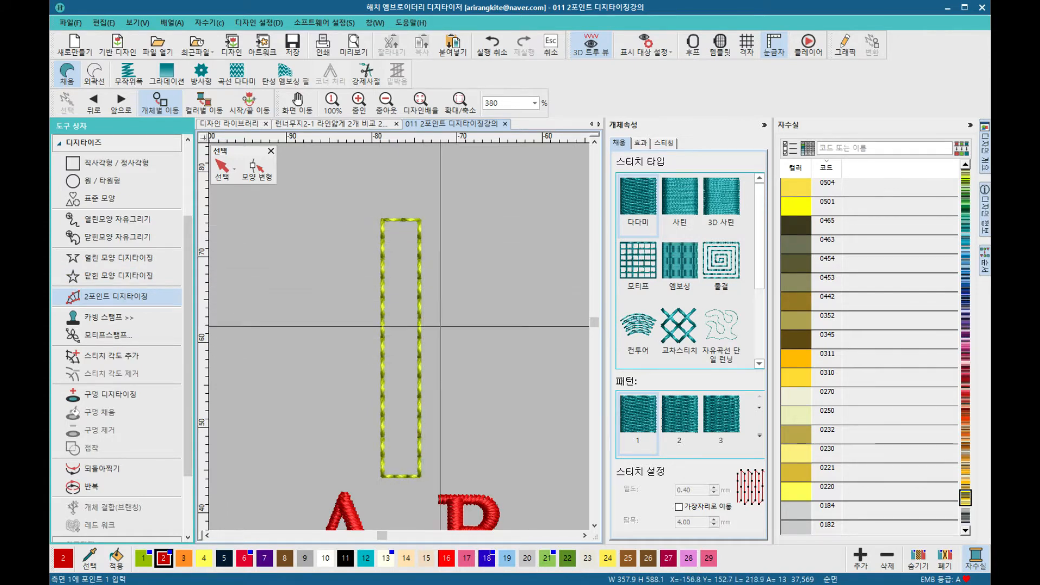
{"action": "left_click", "coordinate": [383, 477]}
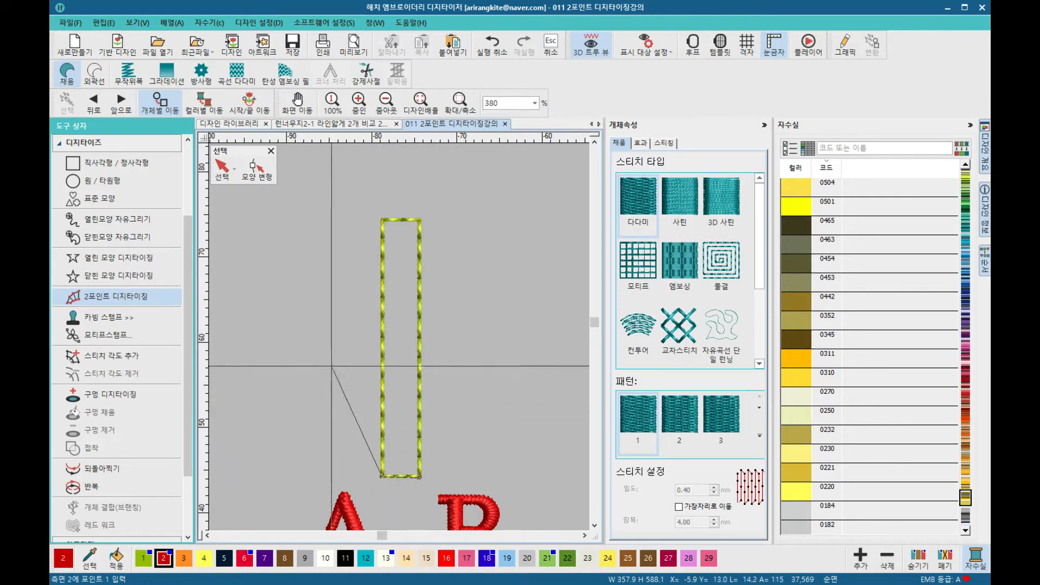
{"action": "left_click", "coordinate": [384, 220]}
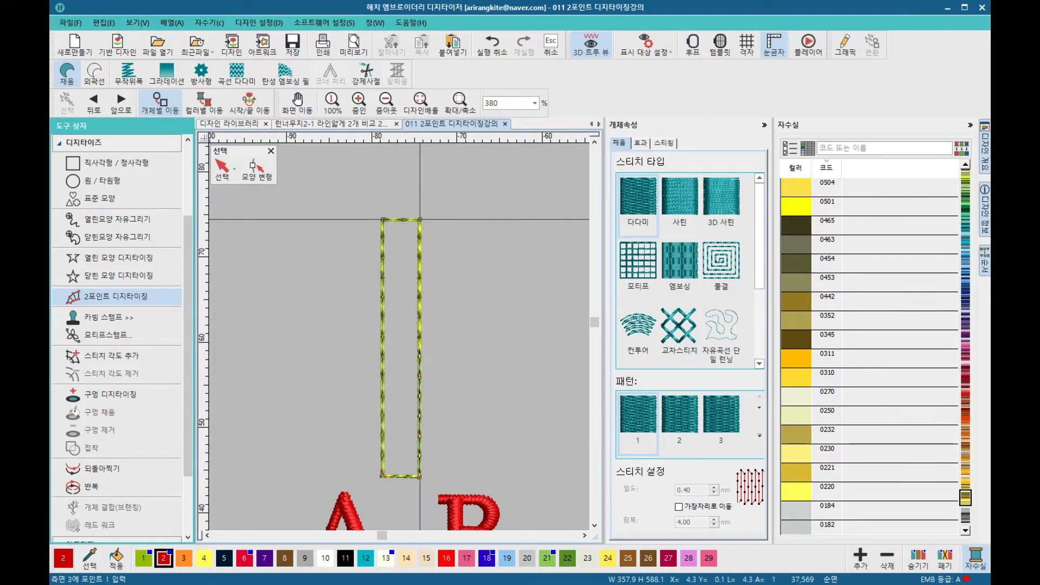
{"action": "key", "text": "Return"}
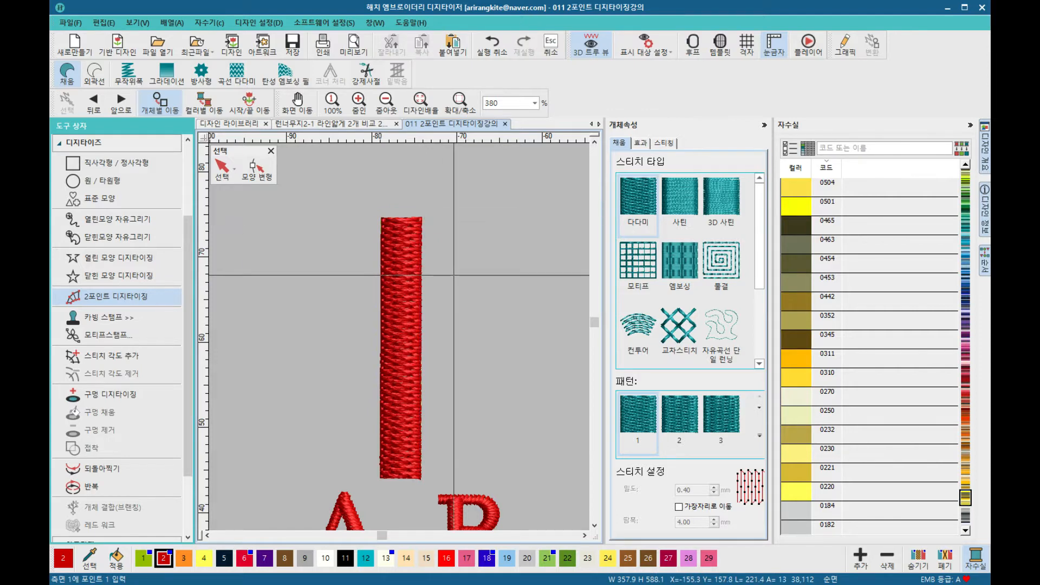
Step: Select the left column and set its stitch type to Satin
{"action": "scroll", "coordinate": [565, 379], "scroll_direction": "down", "scroll_amount": 4}
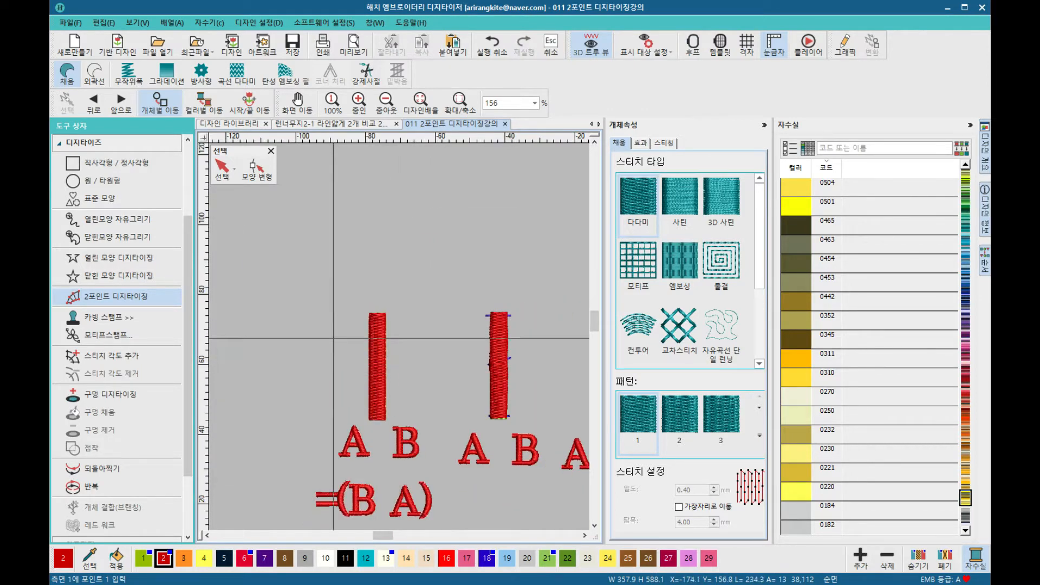
{"action": "left_click", "coordinate": [638, 214]}
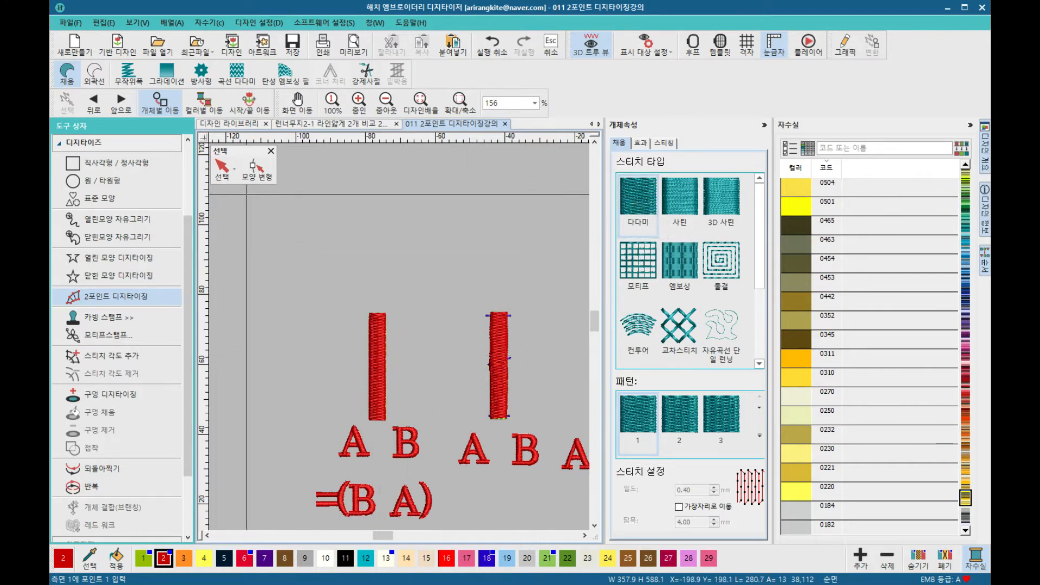
{"action": "left_click", "coordinate": [311, 196]}
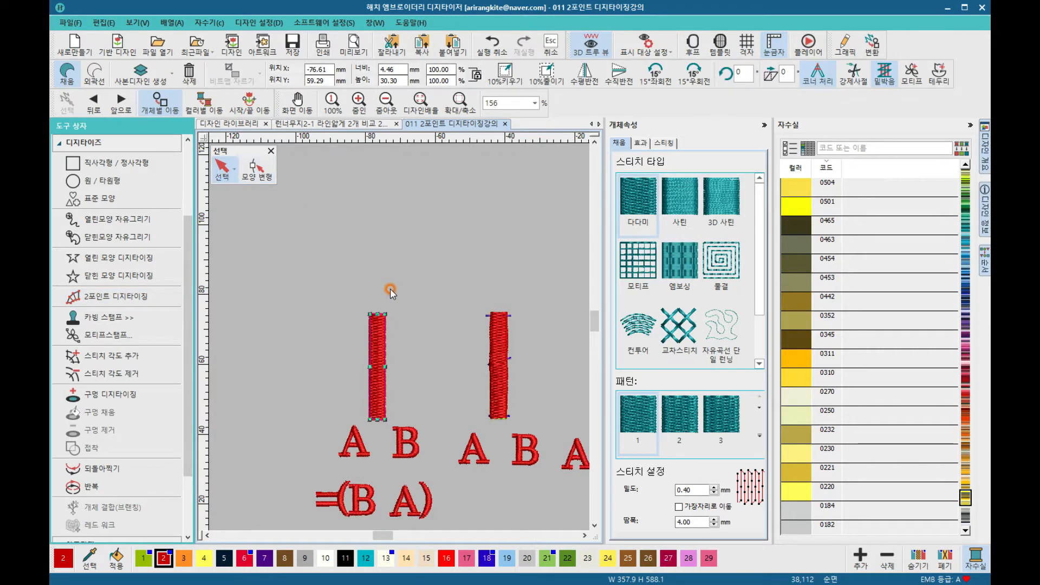
{"action": "left_click", "coordinate": [684, 204]}
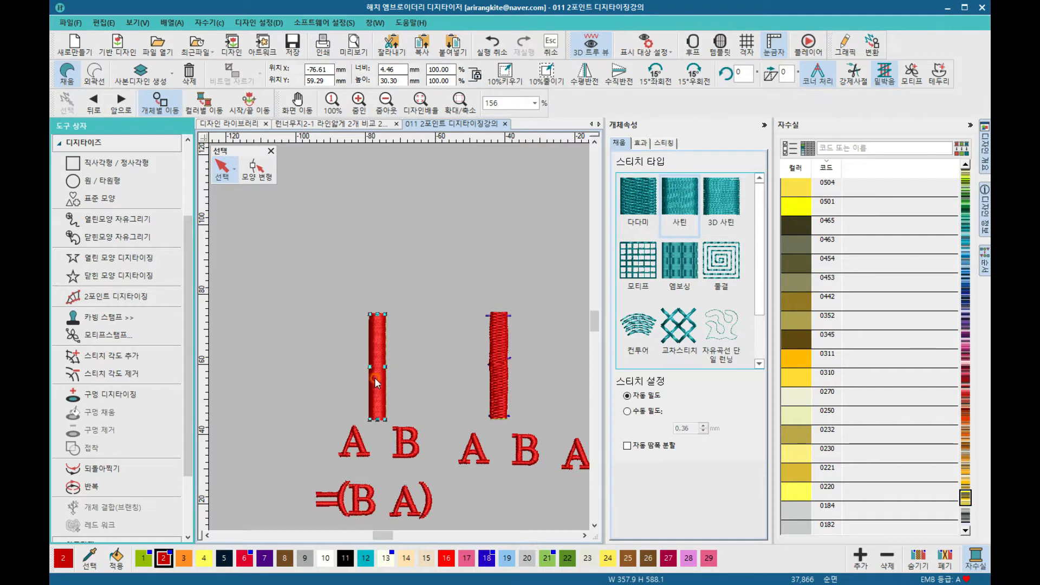
Step: Select the middle column and set its stitch type to Satin as well
{"action": "scroll", "coordinate": [377, 382], "scroll_direction": "up", "scroll_amount": 2}
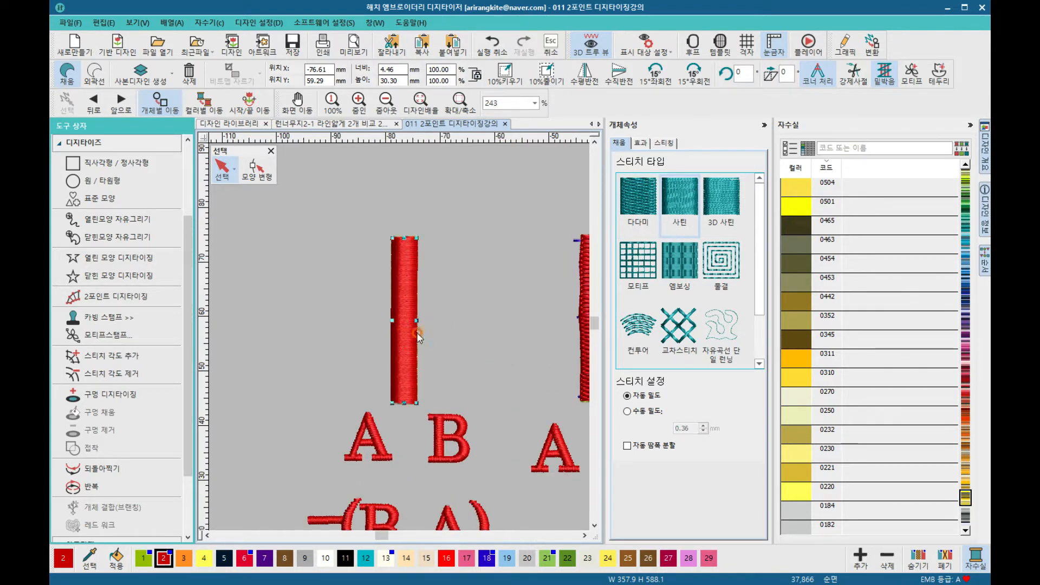
{"action": "scroll", "coordinate": [417, 336], "scroll_direction": "down", "scroll_amount": 2}
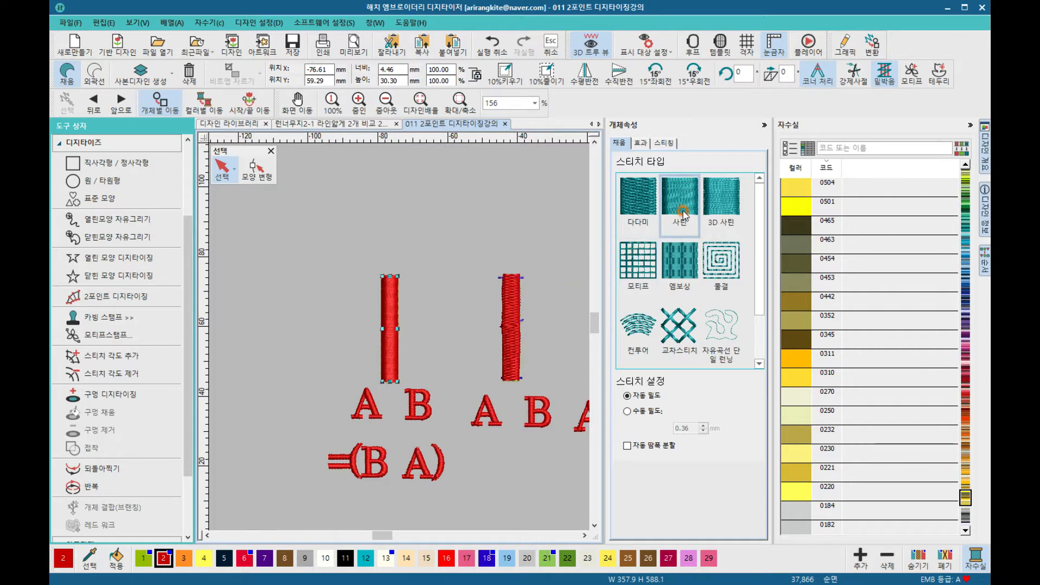
{"action": "left_click", "coordinate": [513, 304]}
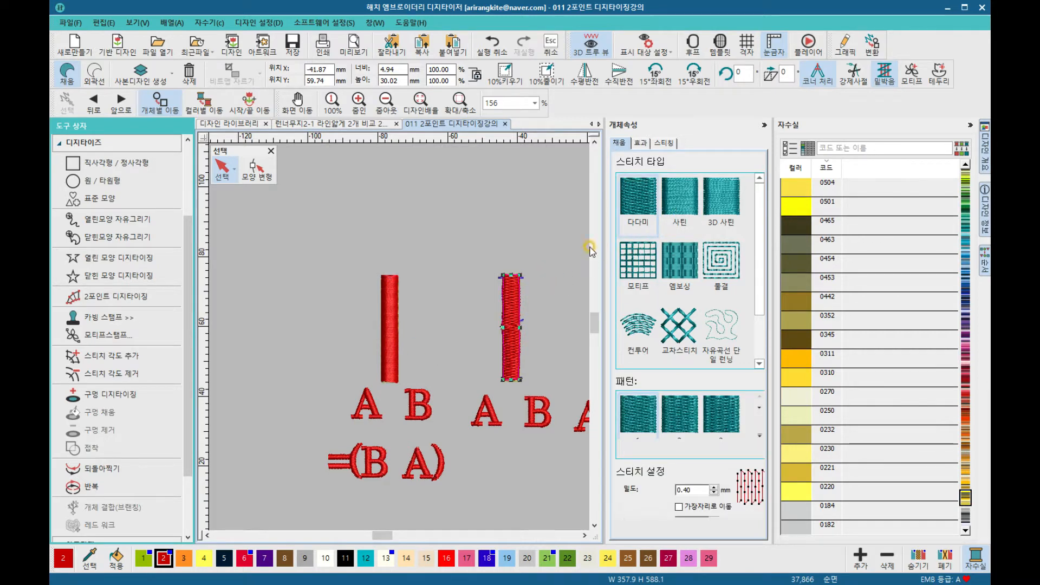
{"action": "left_click", "coordinate": [680, 202]}
{"action": "scroll", "coordinate": [534, 250], "scroll_direction": "down", "scroll_amount": 1}
{"action": "scroll", "coordinate": [400, 340], "scroll_direction": "down", "scroll_amount": 1}
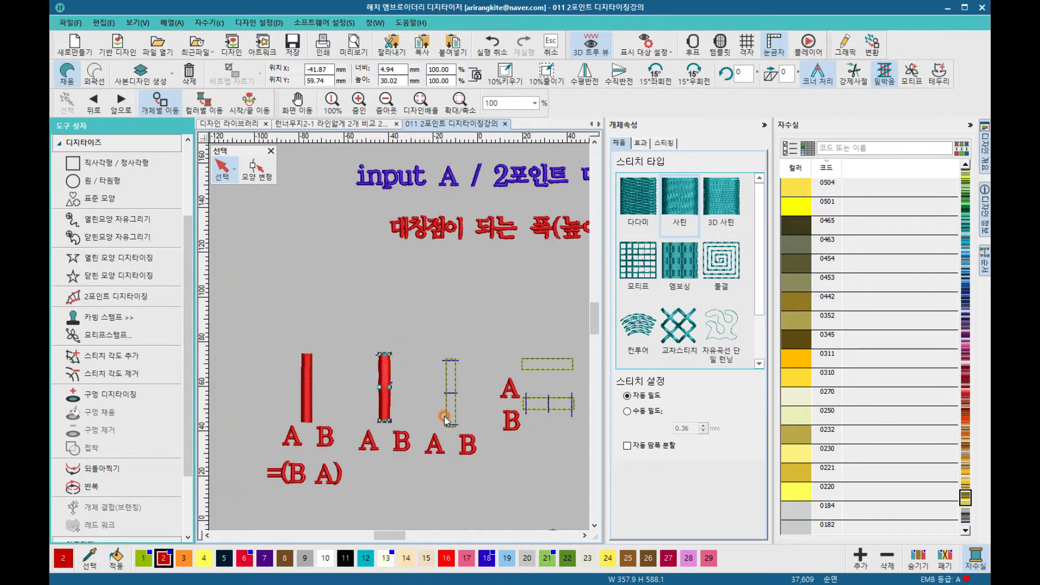
{"action": "scroll", "coordinate": [444, 421], "scroll_direction": "up", "scroll_amount": 2}
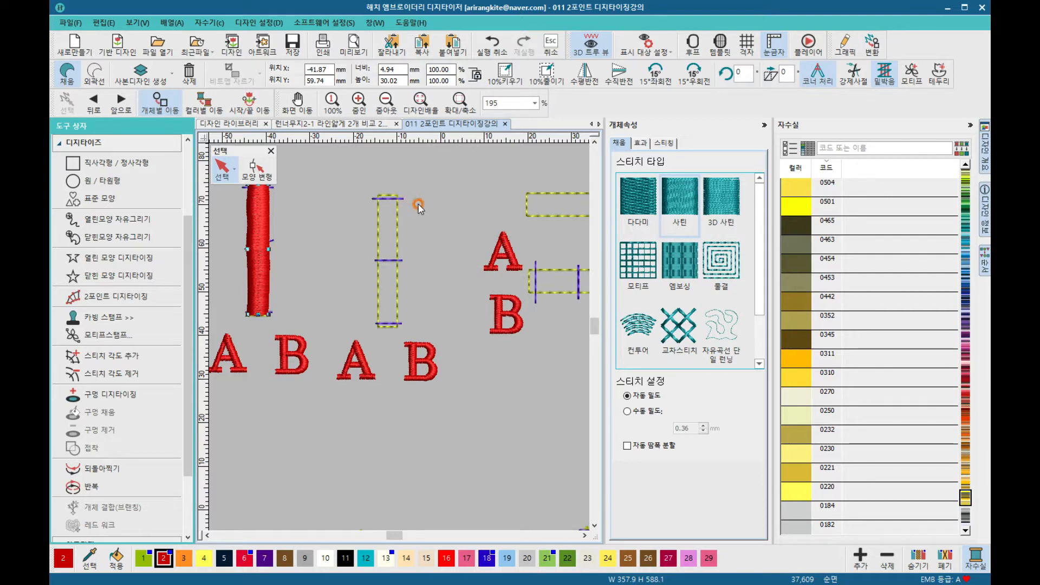
Step: Select the 2 Point Digitizing tool and set its stitch type to Satin
{"action": "left_click", "coordinate": [149, 281]}
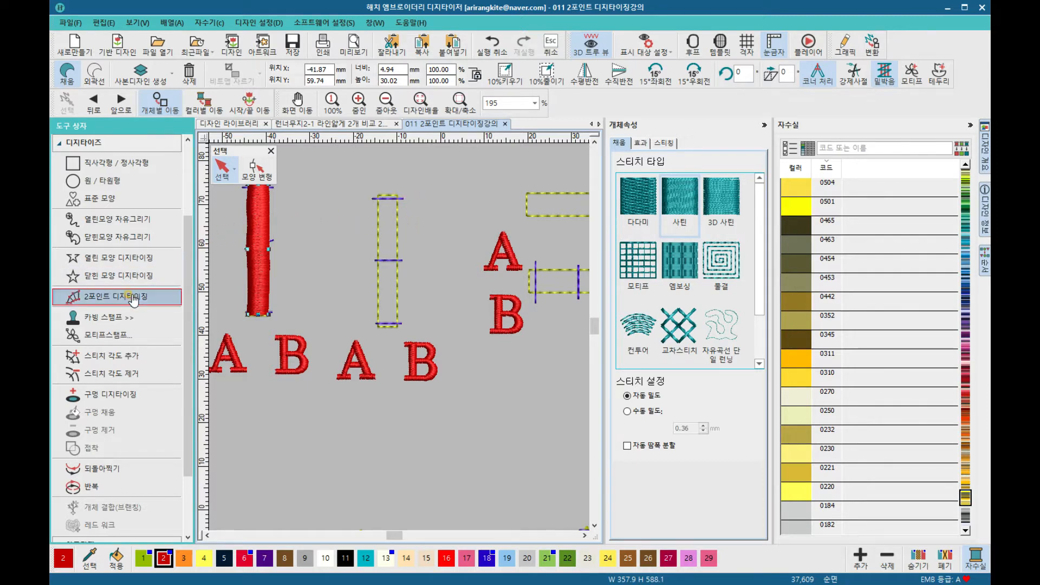
{"action": "left_click", "coordinate": [131, 297]}
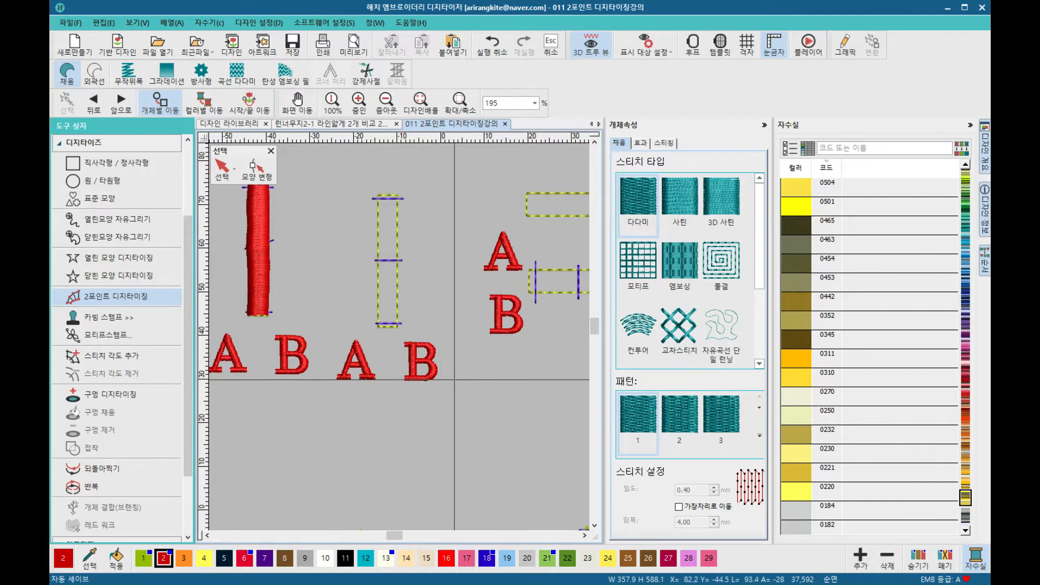
{"action": "left_click", "coordinate": [640, 223]}
{"action": "left_click", "coordinate": [679, 206]}
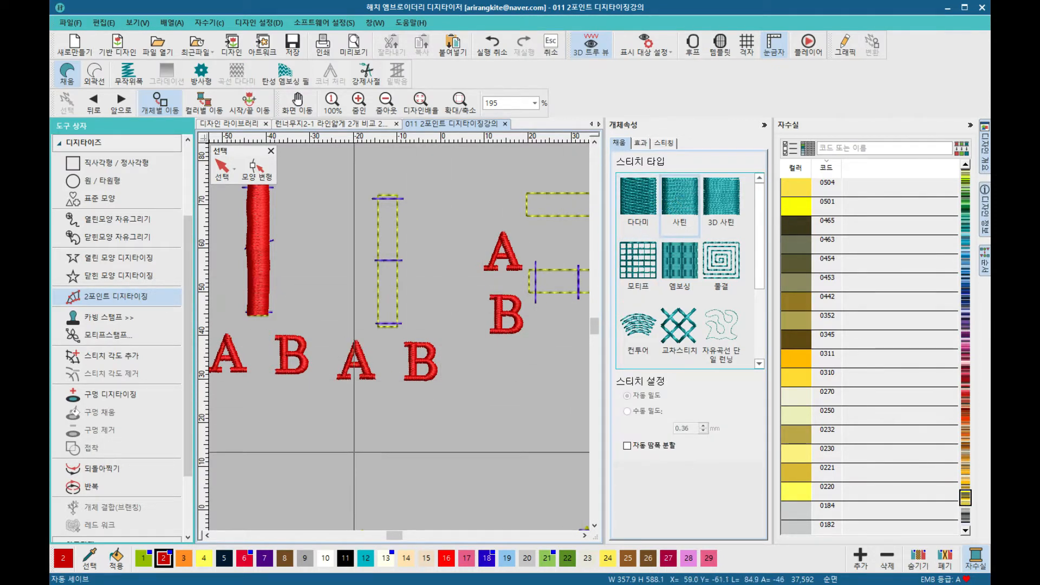
Step: Digitize a satin column over the right guide rectangle by placing width points across its bottom and top ends
{"action": "scroll", "coordinate": [384, 310], "scroll_direction": "up", "scroll_amount": 2}
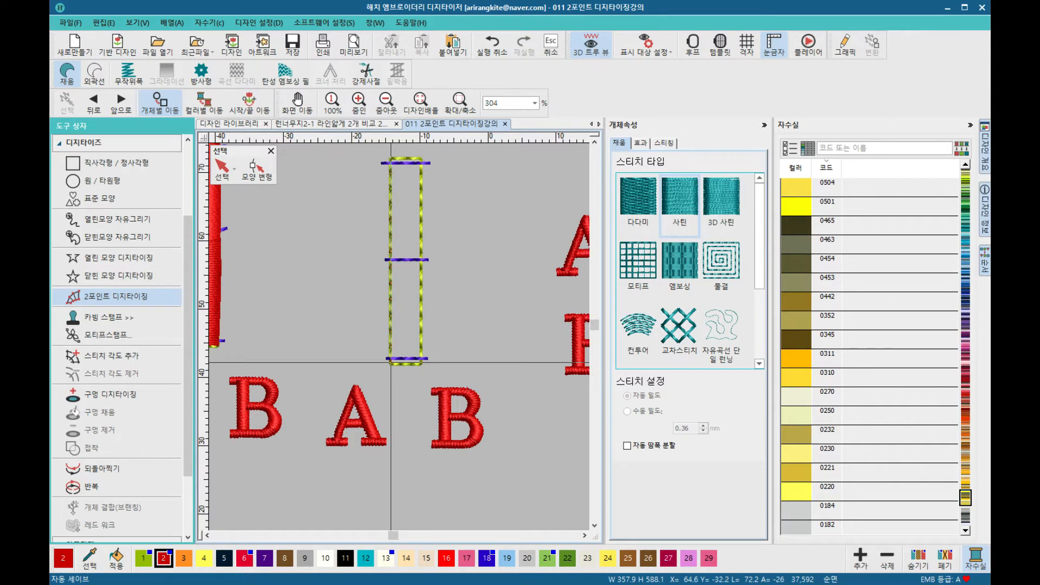
{"action": "left_click", "coordinate": [421, 362]}
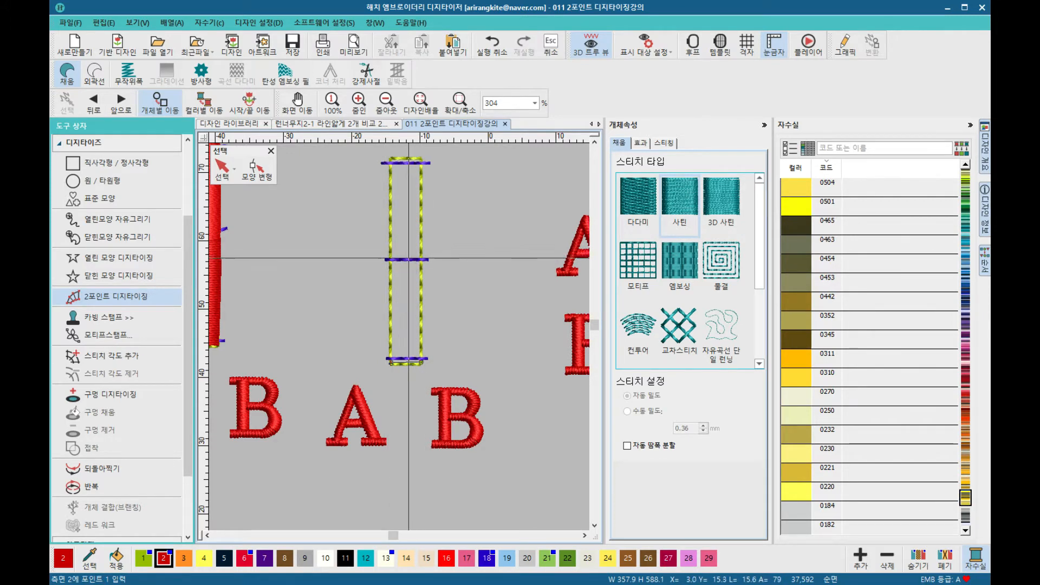
{"action": "left_click", "coordinate": [389, 286]}
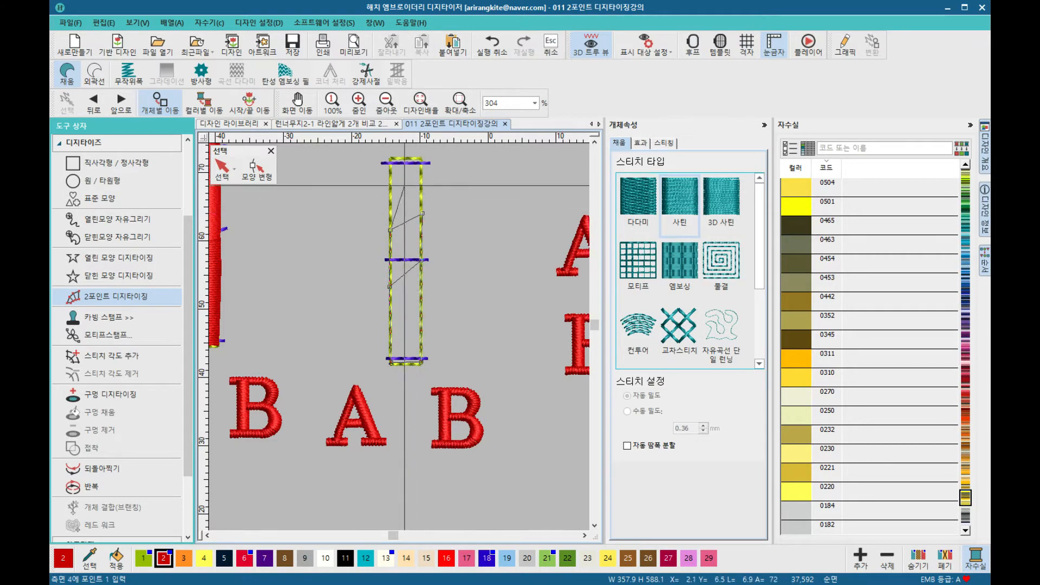
{"action": "scroll", "coordinate": [401, 239], "scroll_direction": "up", "scroll_amount": 2}
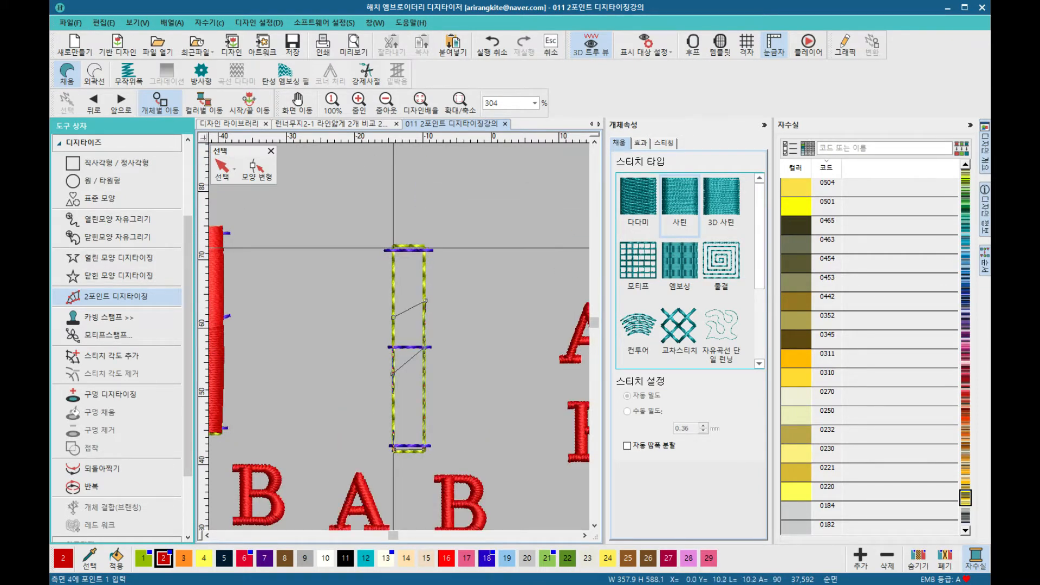
{"action": "left_click", "coordinate": [394, 248]}
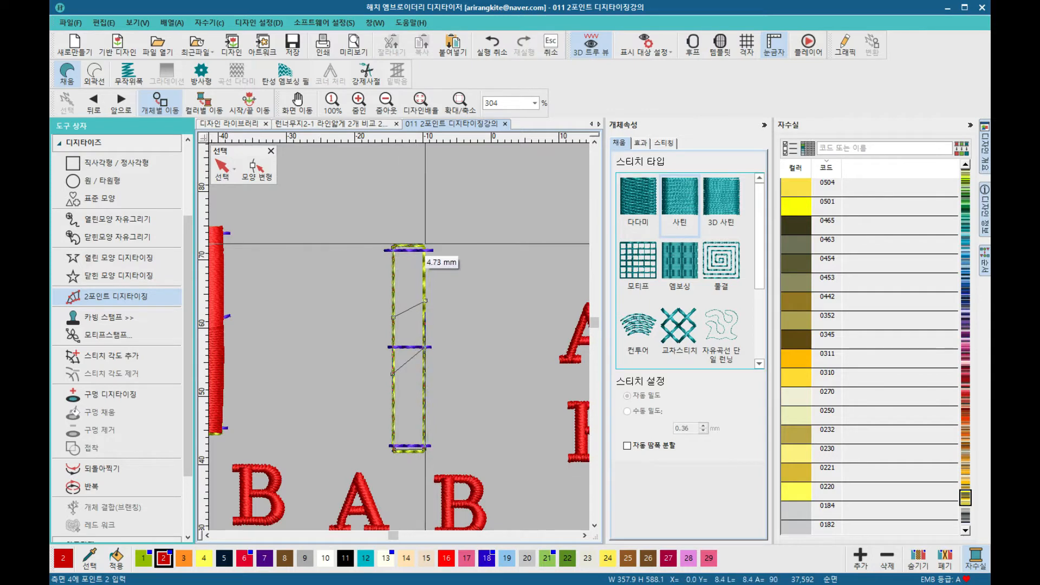
{"action": "left_click", "coordinate": [425, 245]}
{"action": "key", "text": "Return"}
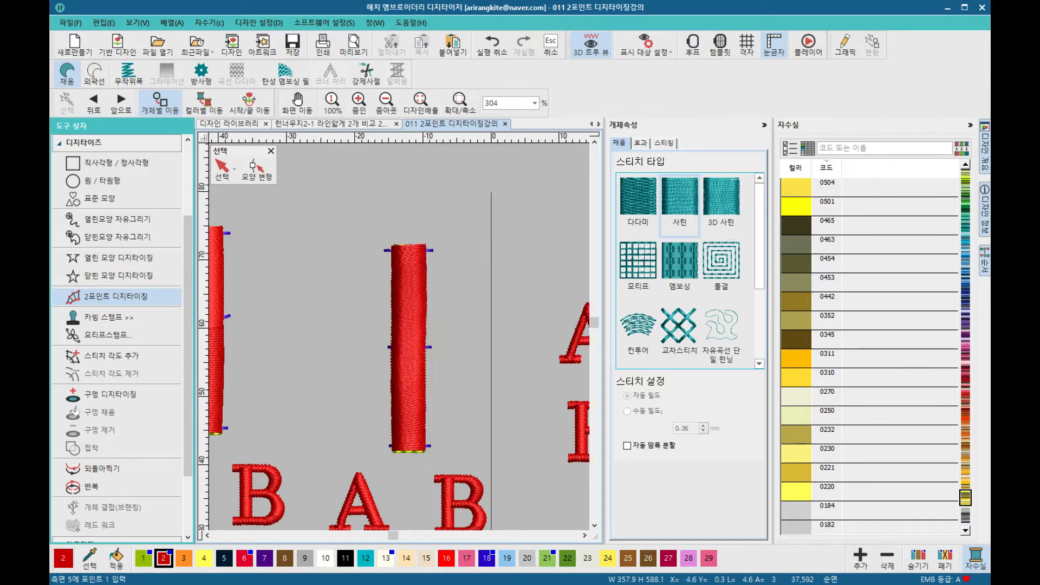
Step: Zoom in closely to examine the satin stitches of the new column
{"action": "scroll", "coordinate": [398, 303], "scroll_direction": "up", "scroll_amount": 1}
{"action": "scroll", "coordinate": [398, 303], "scroll_direction": "up", "scroll_amount": 3}
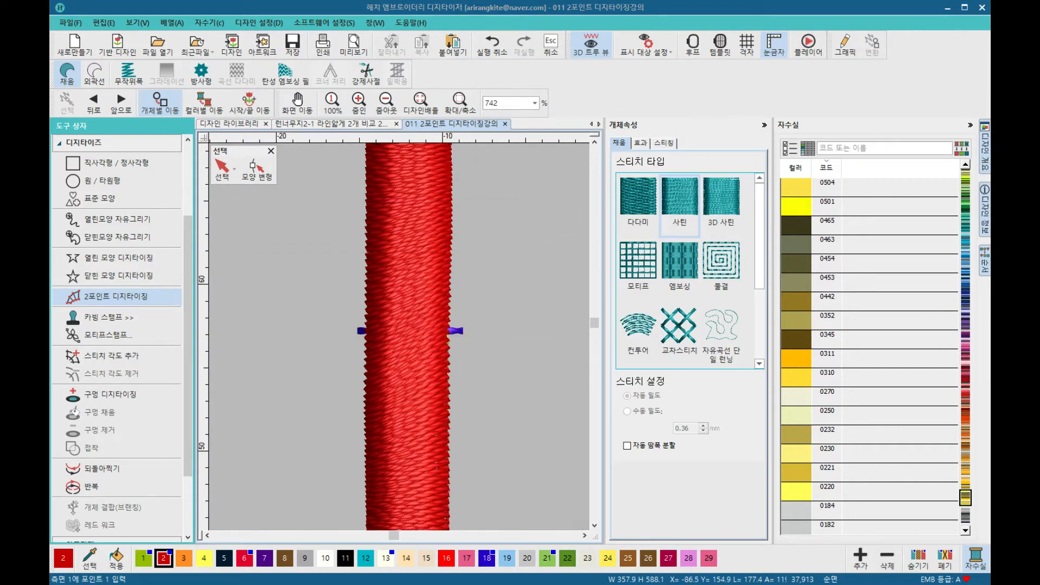
{"action": "left_click", "coordinate": [485, 230]}
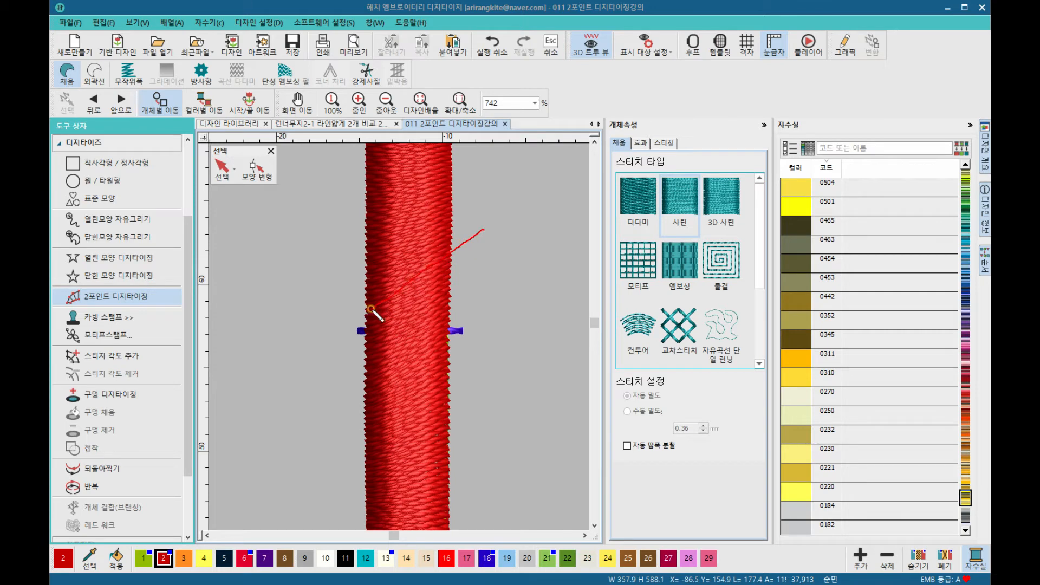
{"action": "left_click", "coordinate": [316, 341]}
{"action": "left_click", "coordinate": [486, 311]}
{"action": "left_click", "coordinate": [333, 391]}
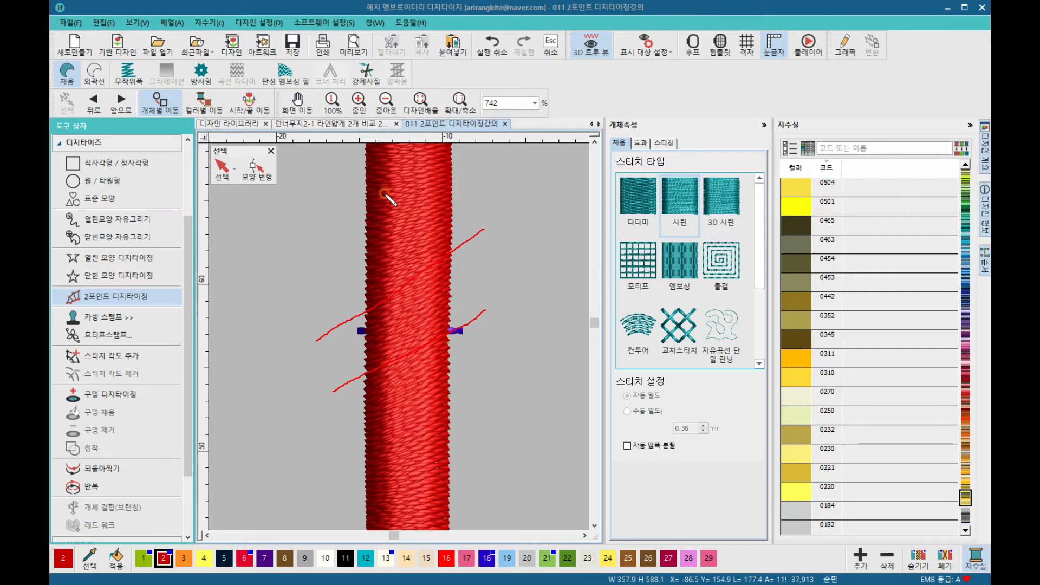
{"action": "left_click", "coordinate": [343, 149]}
{"action": "left_click", "coordinate": [484, 156]}
{"action": "left_click", "coordinate": [328, 499]}
{"action": "left_click", "coordinate": [484, 494]}
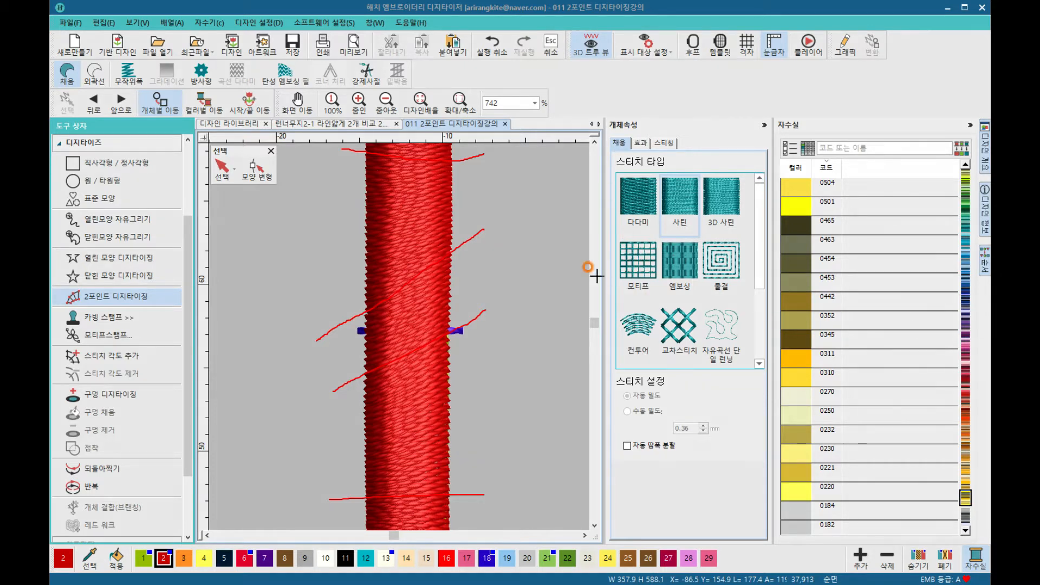
{"action": "left_click", "coordinate": [464, 161]}
{"action": "left_click", "coordinate": [466, 235]}
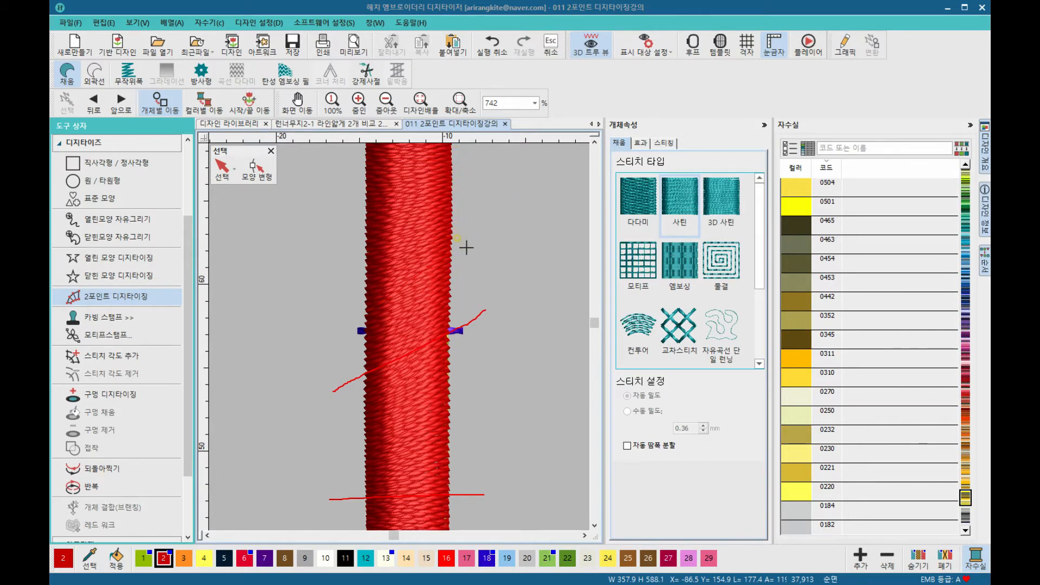
{"action": "left_click", "coordinate": [461, 325]}
{"action": "left_click", "coordinate": [458, 495]}
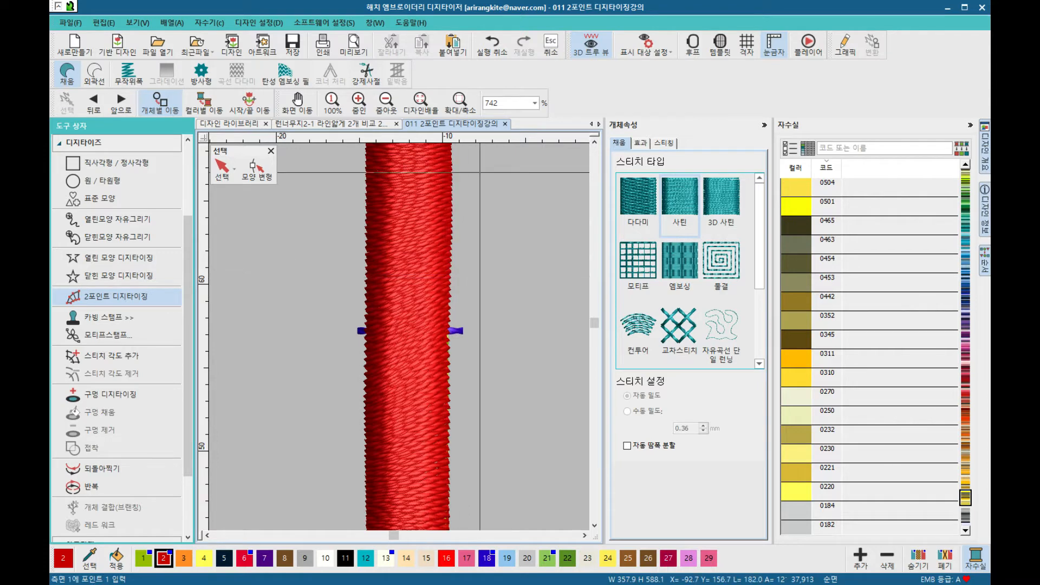
Step: Switch off the 3D true view and inspect the stitch lines of the columns and letters
{"action": "key", "text": "t"}
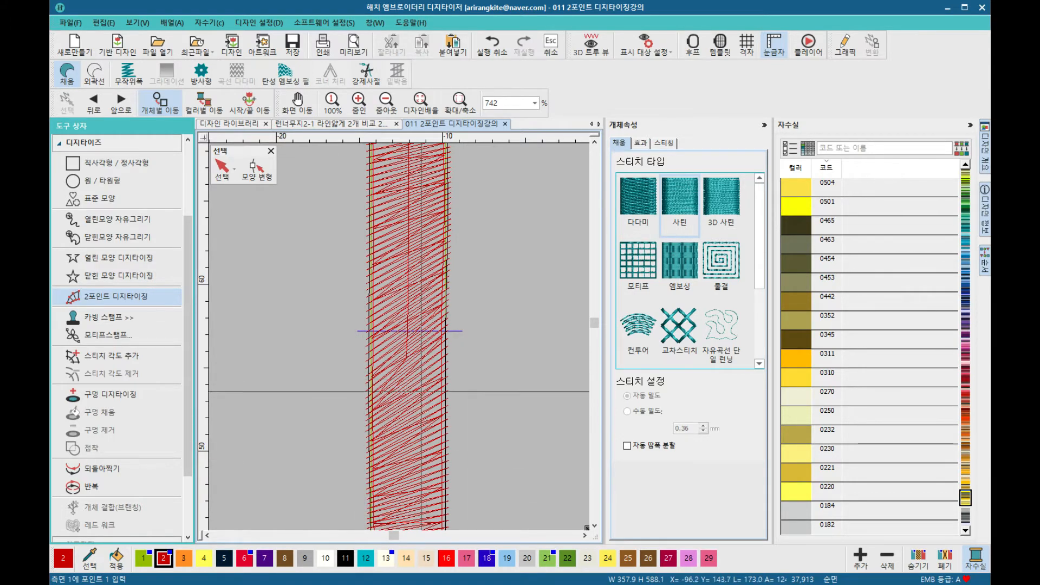
{"action": "scroll", "coordinate": [400, 504], "scroll_direction": "down", "scroll_amount": 2}
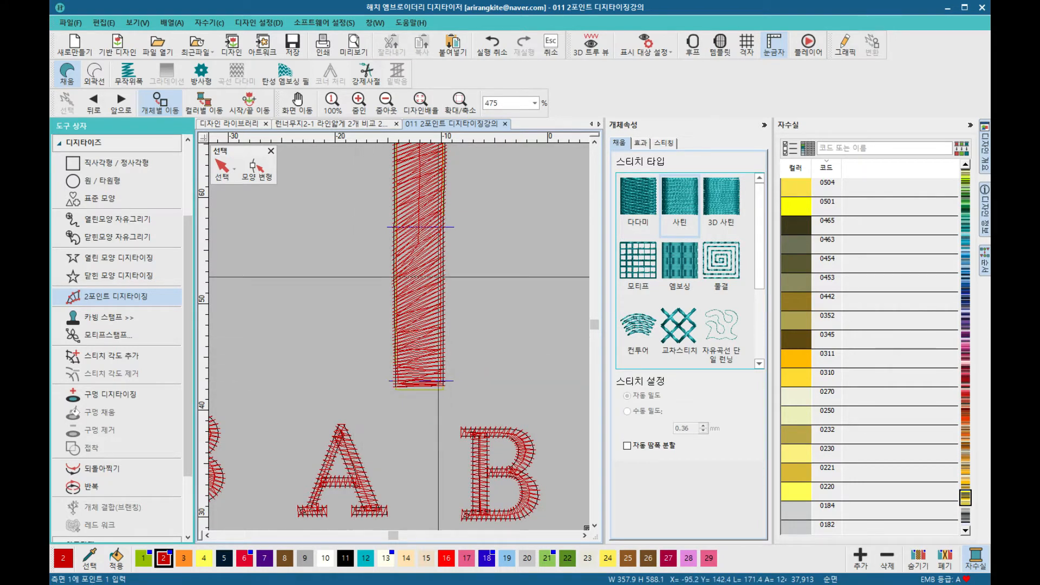
{"action": "scroll", "coordinate": [374, 332], "scroll_direction": "down", "scroll_amount": 1}
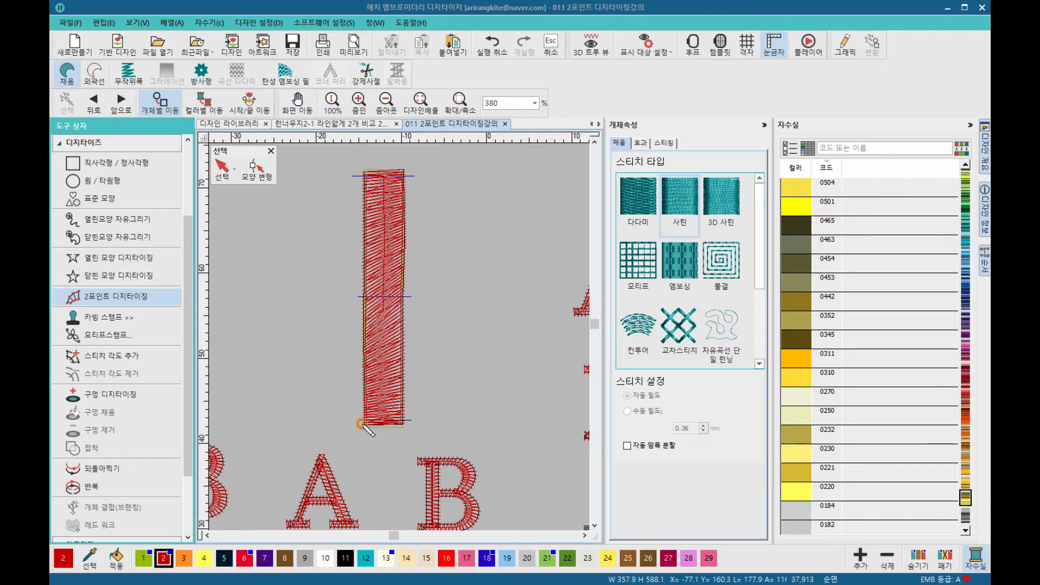
{"action": "left_click_drag", "start_coordinate": [371, 423], "coordinate": [401, 424]}
{"action": "left_click_drag", "start_coordinate": [369, 388], "coordinate": [399, 371]}
{"action": "scroll", "coordinate": [376, 422], "scroll_direction": "up", "scroll_amount": 3}
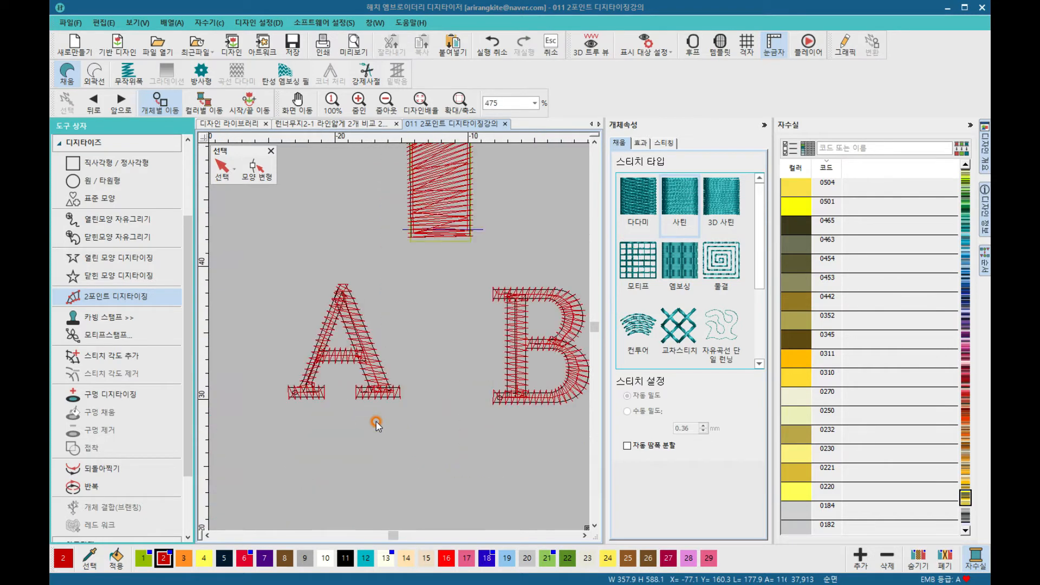
{"action": "scroll", "coordinate": [377, 396], "scroll_direction": "down", "scroll_amount": 6}
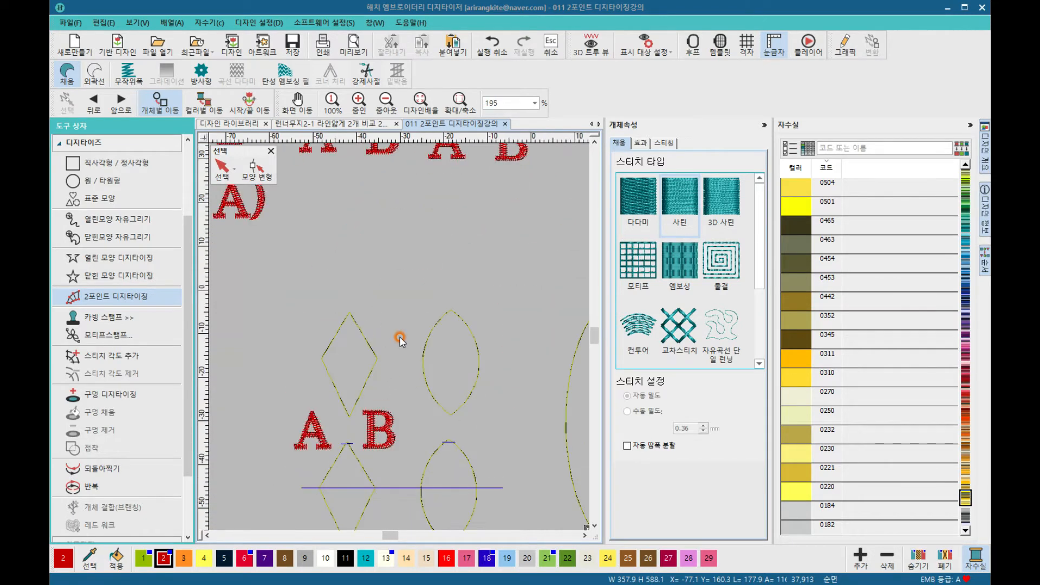
{"action": "scroll", "coordinate": [399, 341], "scroll_direction": "down", "scroll_amount": 3}
{"action": "scroll", "coordinate": [414, 230], "scroll_direction": "up", "scroll_amount": 2}
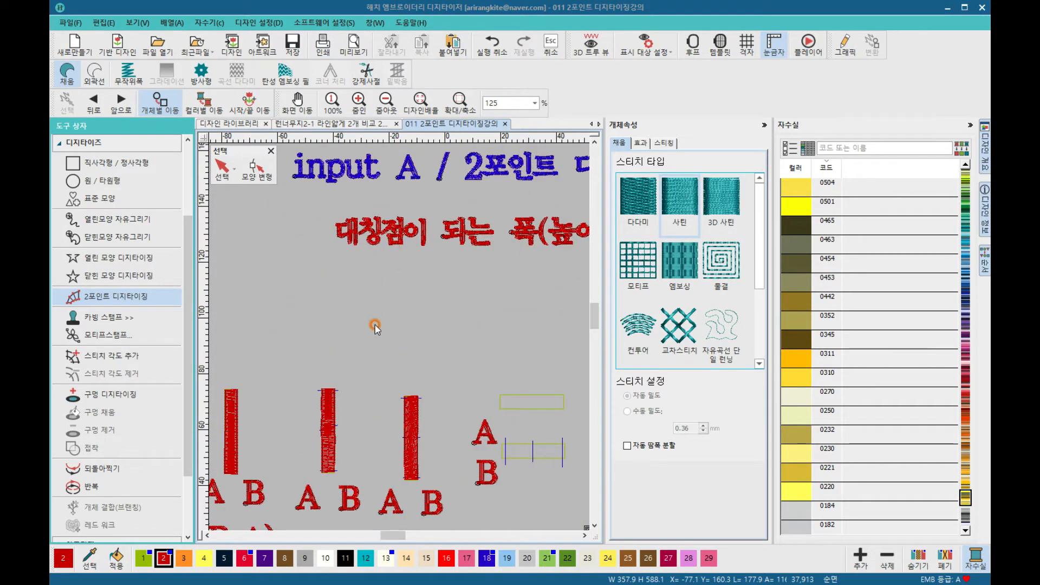
{"action": "scroll", "coordinate": [422, 484], "scroll_direction": "up", "scroll_amount": 2}
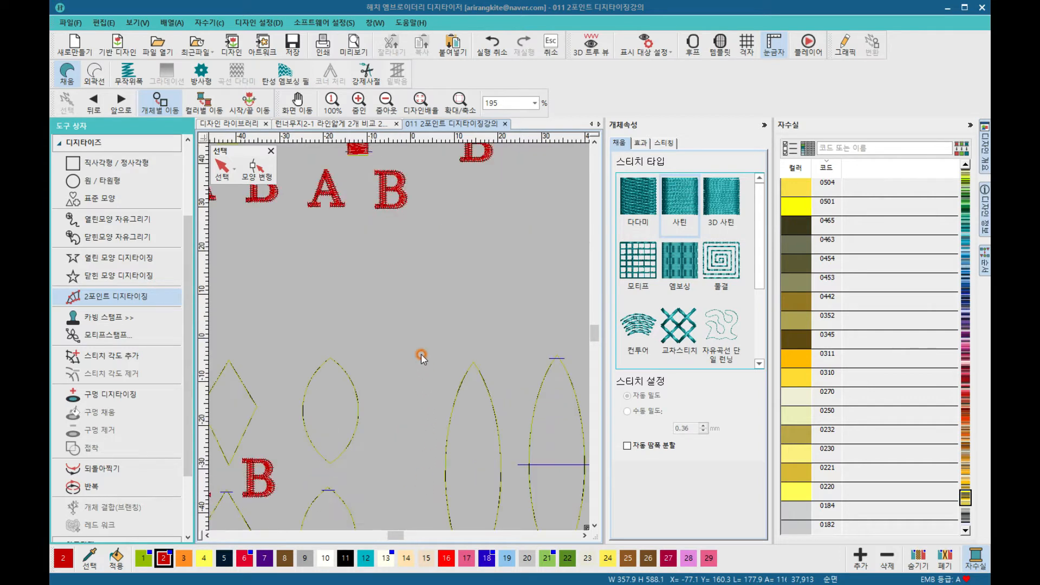
{"action": "scroll", "coordinate": [421, 353], "scroll_direction": "down", "scroll_amount": 2}
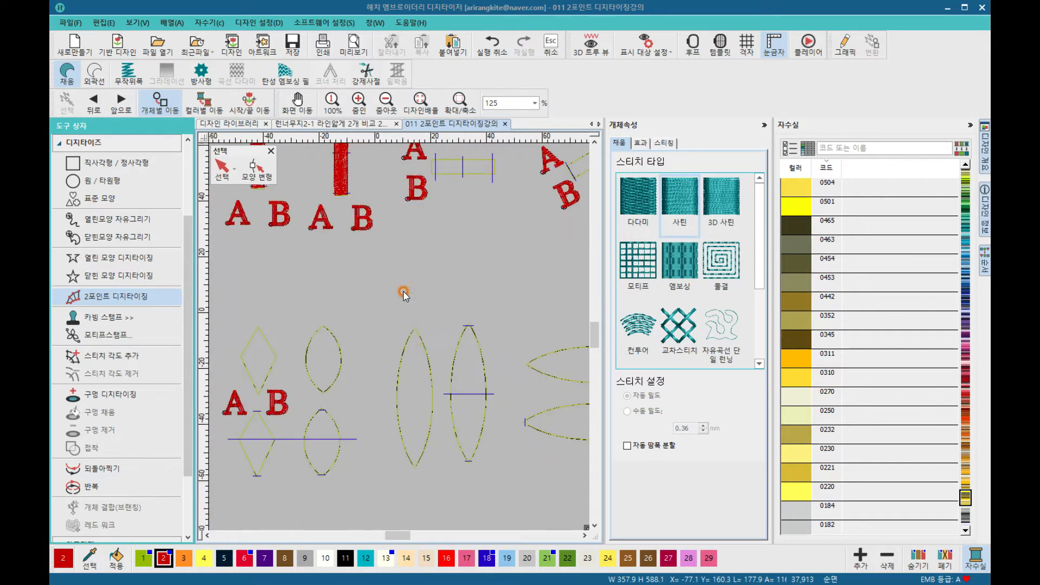
Step: Zoom into the right column's lower end and place 2 Point width points across it, finishing the object
{"action": "left_click", "coordinate": [460, 103]}
{"action": "left_click_drag", "start_coordinate": [306, 169], "coordinate": [382, 235]}
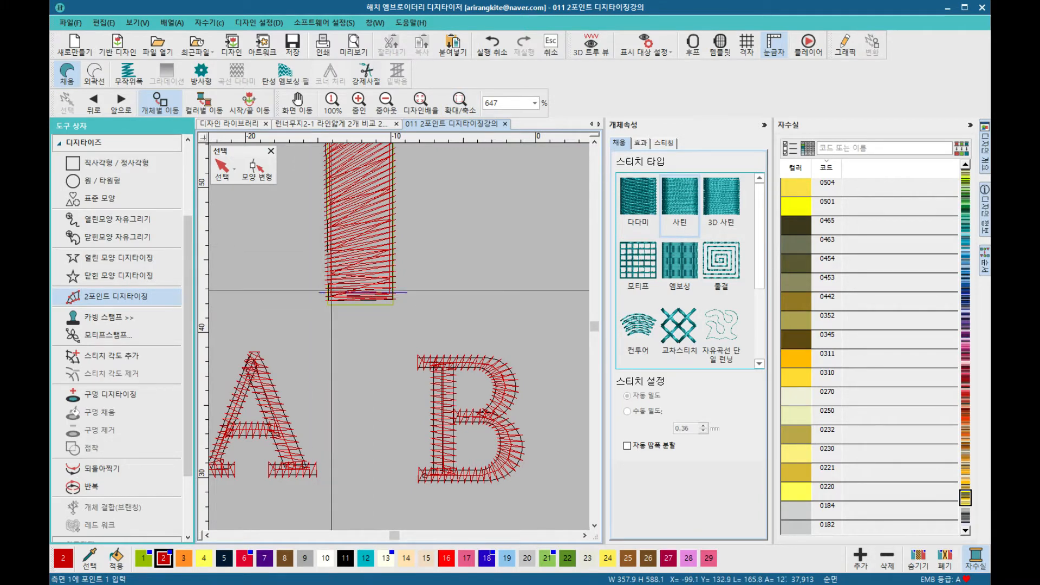
{"action": "left_click", "coordinate": [328, 253]}
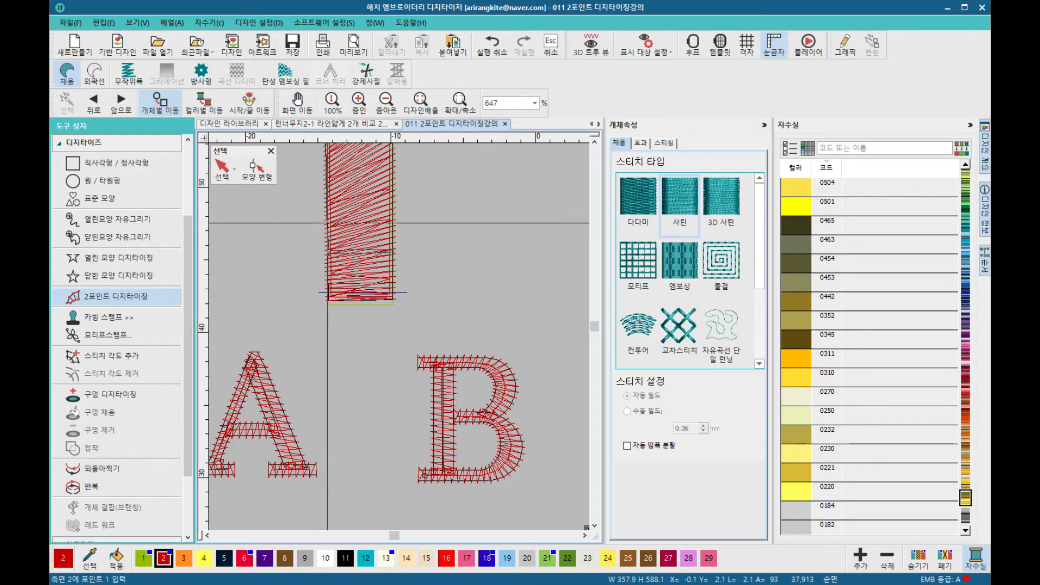
{"action": "left_click", "coordinate": [395, 219]}
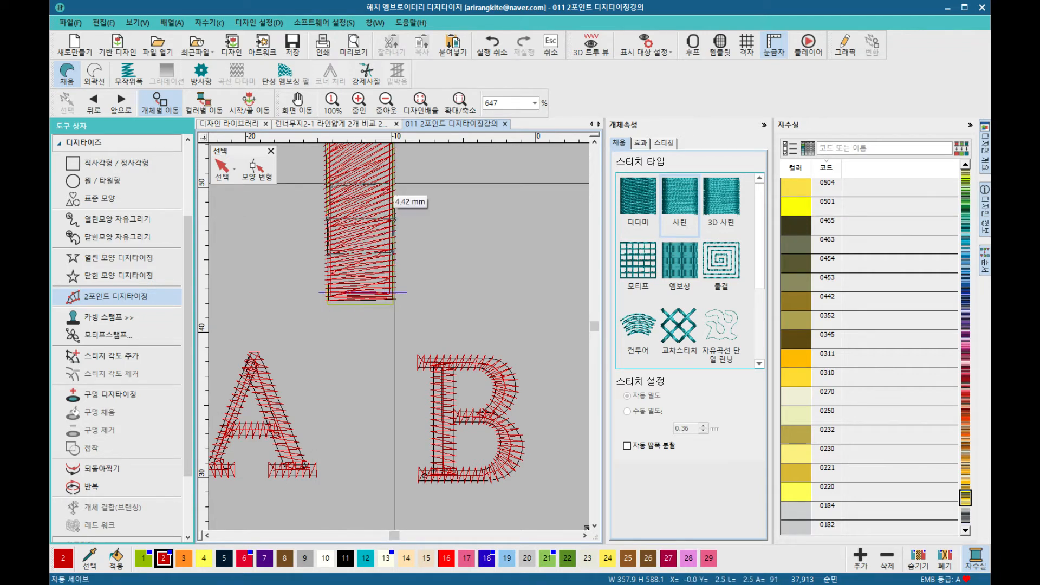
{"action": "left_click", "coordinate": [392, 183]}
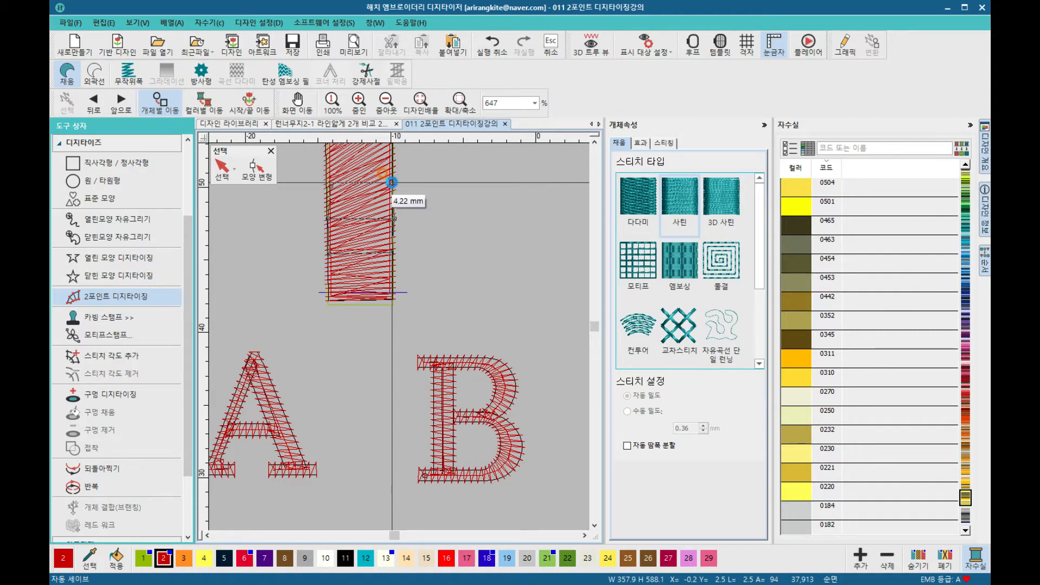
{"action": "key", "text": "Return"}
Step: Zoom in on the horizontal guide rectangles beside the letters A and B
{"action": "scroll", "coordinate": [407, 197], "scroll_direction": "down", "scroll_amount": 5}
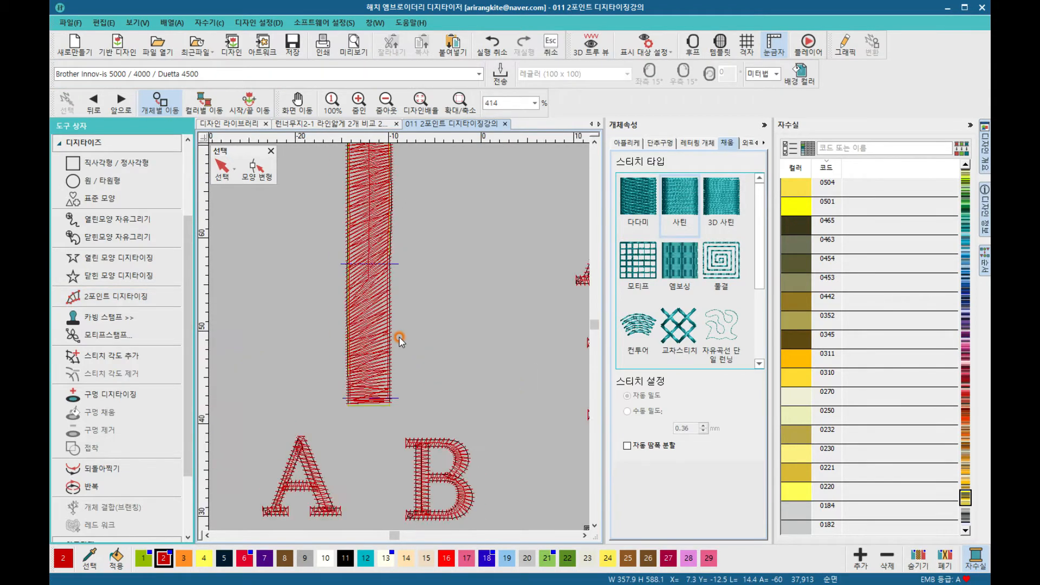
{"action": "scroll", "coordinate": [400, 340], "scroll_direction": "down", "scroll_amount": 1}
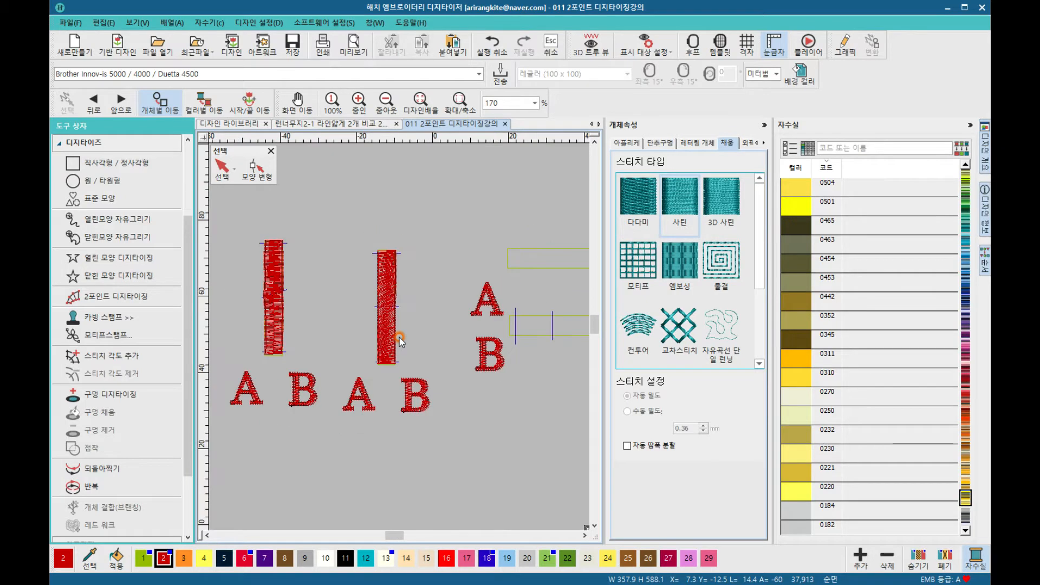
{"action": "scroll", "coordinate": [400, 340], "scroll_direction": "down", "scroll_amount": 1}
{"action": "scroll", "coordinate": [399, 337], "scroll_direction": "up", "scroll_amount": 2}
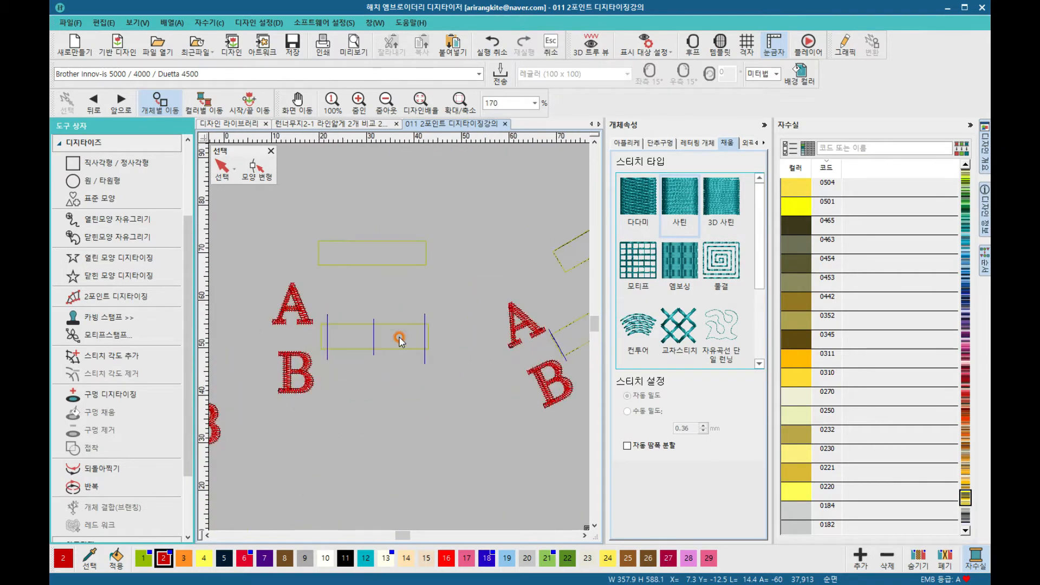
{"action": "scroll", "coordinate": [400, 340], "scroll_direction": "up", "scroll_amount": 1}
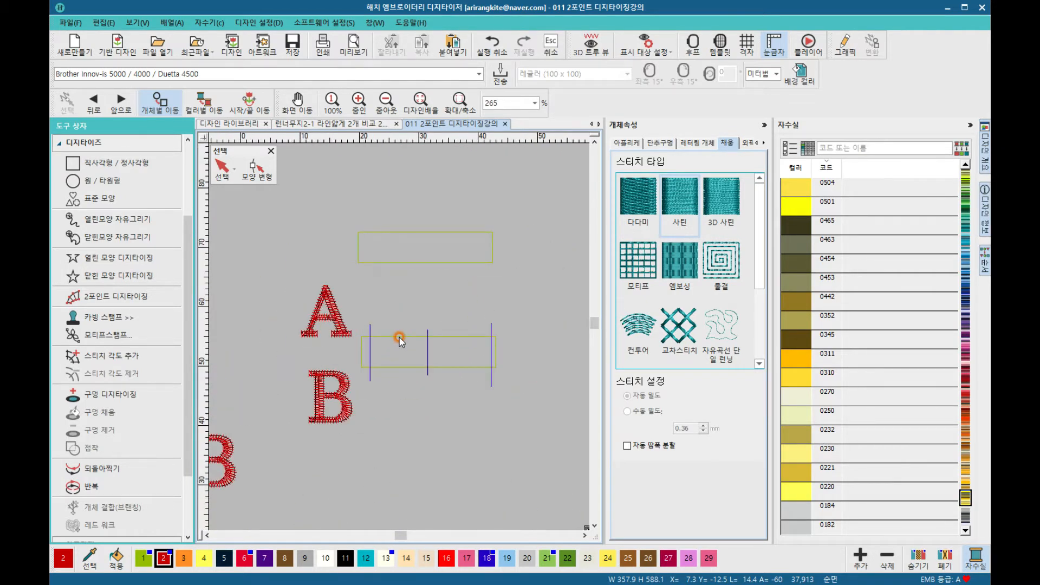
{"action": "left_click", "coordinate": [464, 109]}
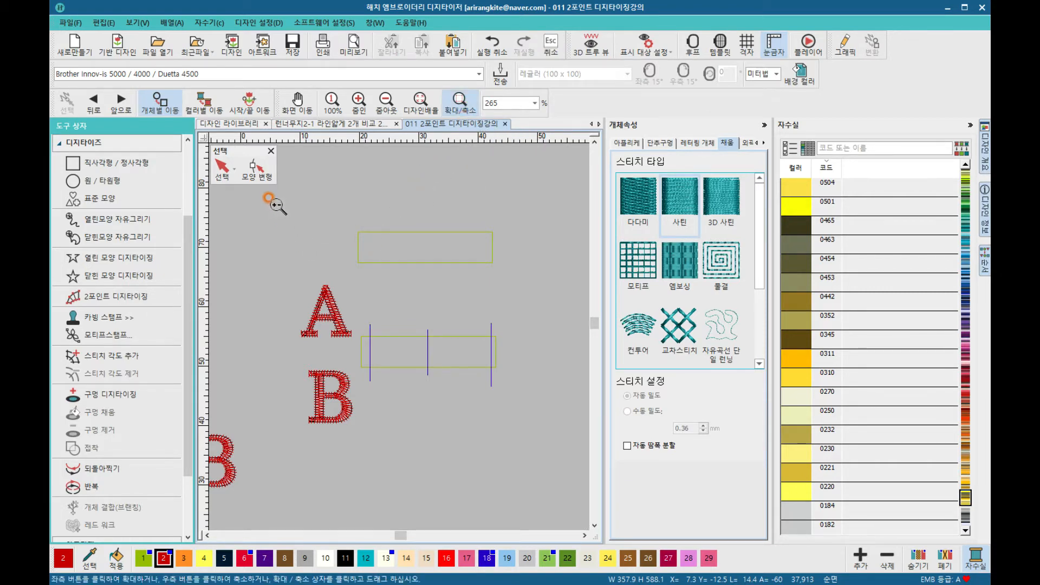
{"action": "left_click_drag", "start_coordinate": [275, 194], "coordinate": [476, 399]}
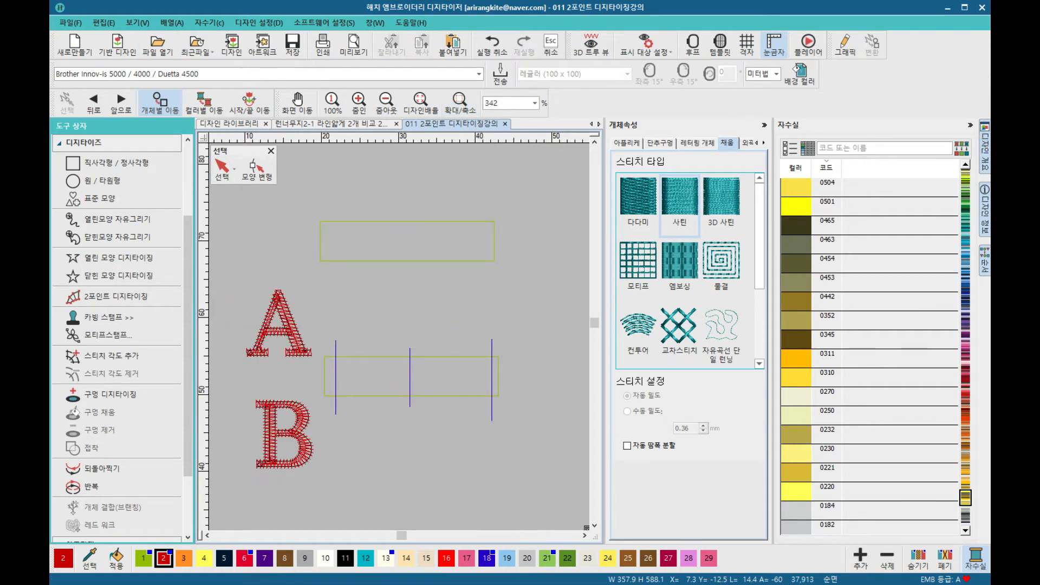
{"action": "left_click", "coordinate": [561, 199]}
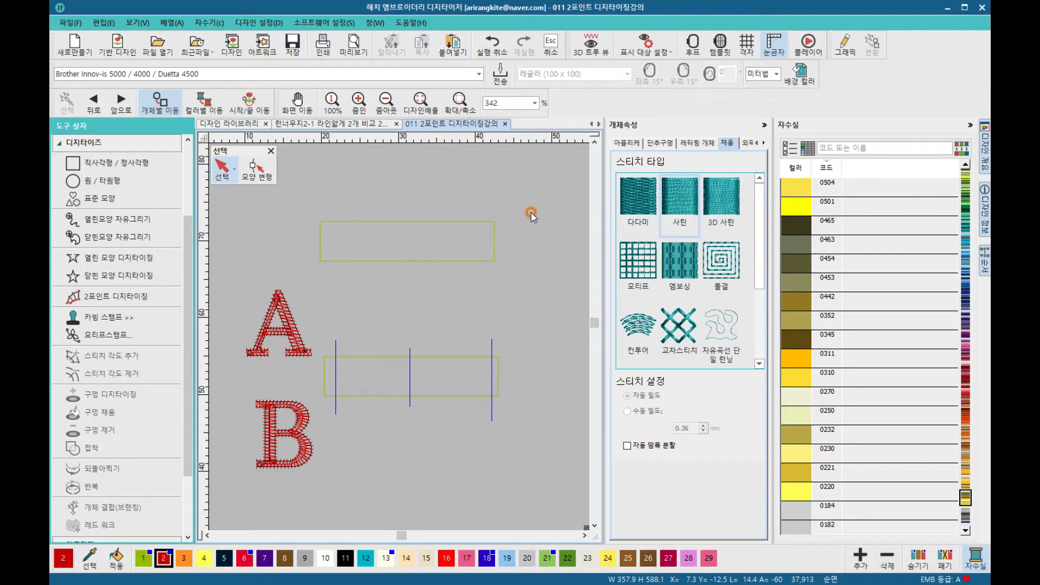
Step: Select the guide objects and switch on the 3D true view to show the stitched outlines
{"action": "left_click_drag", "start_coordinate": [510, 457], "coordinate": [539, 454]}
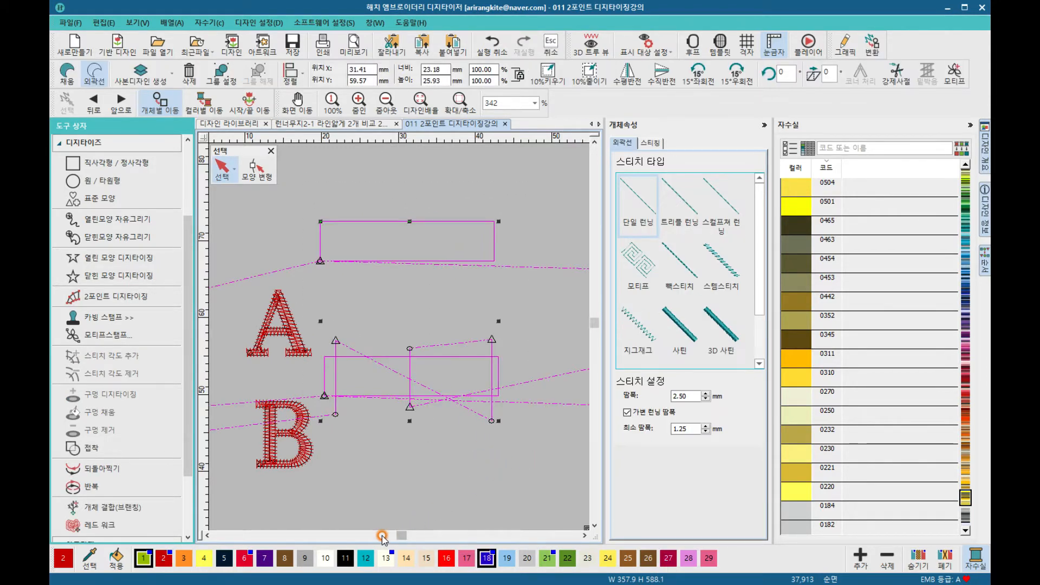
{"action": "left_click", "coordinate": [588, 53]}
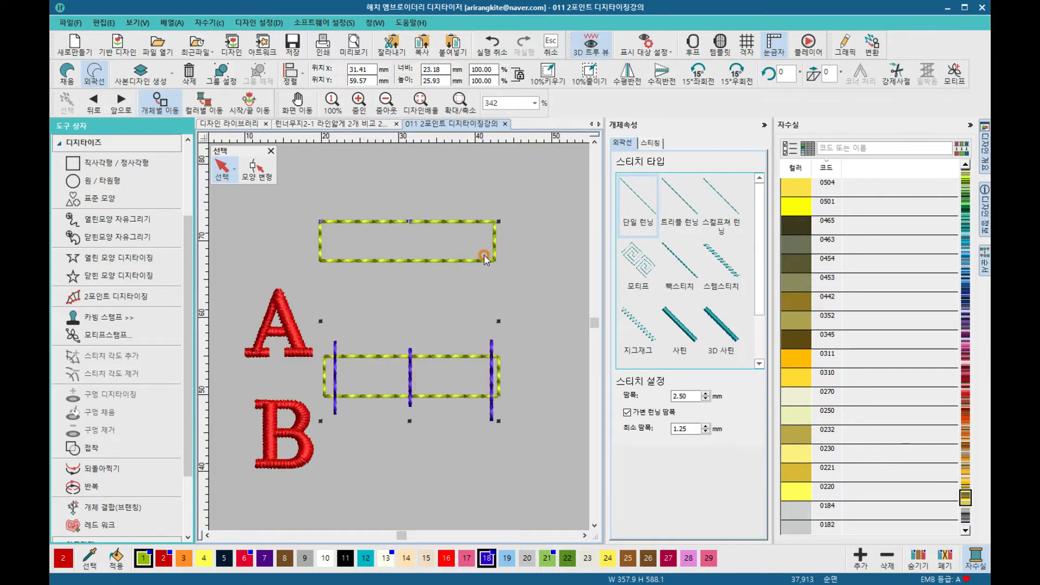
{"action": "left_click", "coordinate": [510, 291]}
{"action": "left_click", "coordinate": [268, 253]}
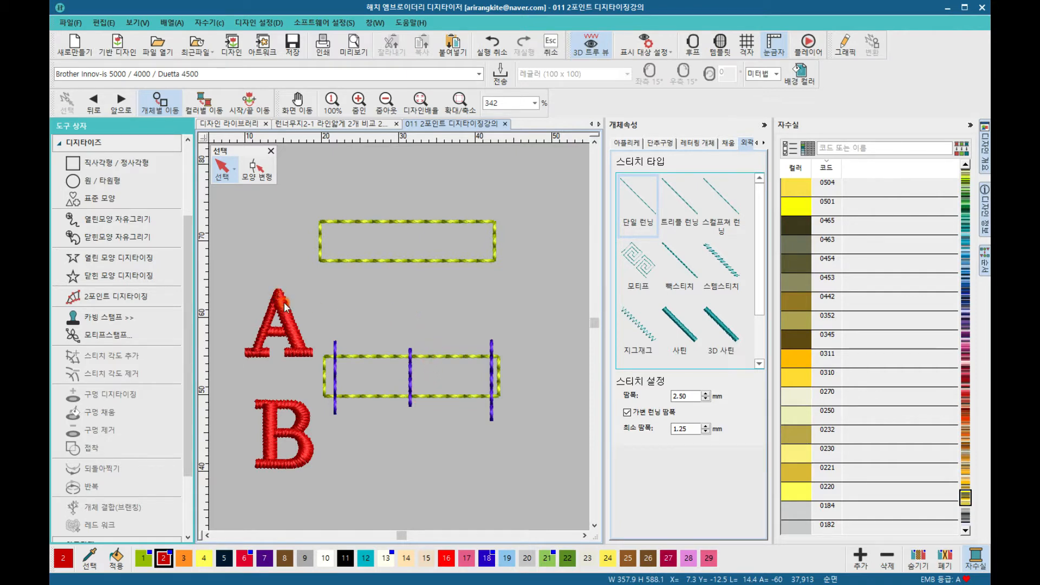
Step: With the 2 Point Digitizing tool and Satin stitch, digitize a column over the lower horizontal rectangle beside A
{"action": "left_click", "coordinate": [114, 294]}
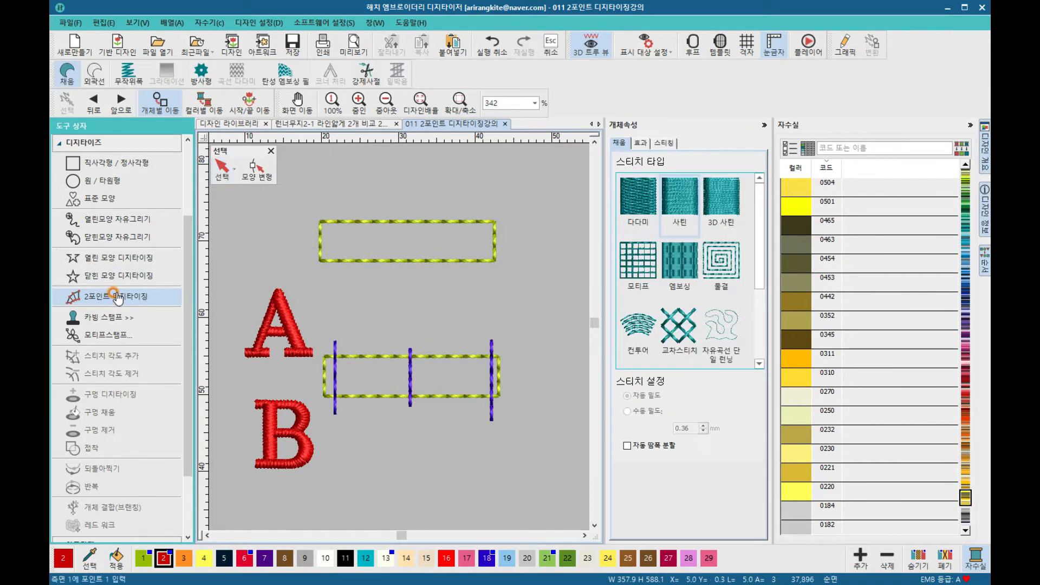
{"action": "left_click", "coordinate": [685, 186]}
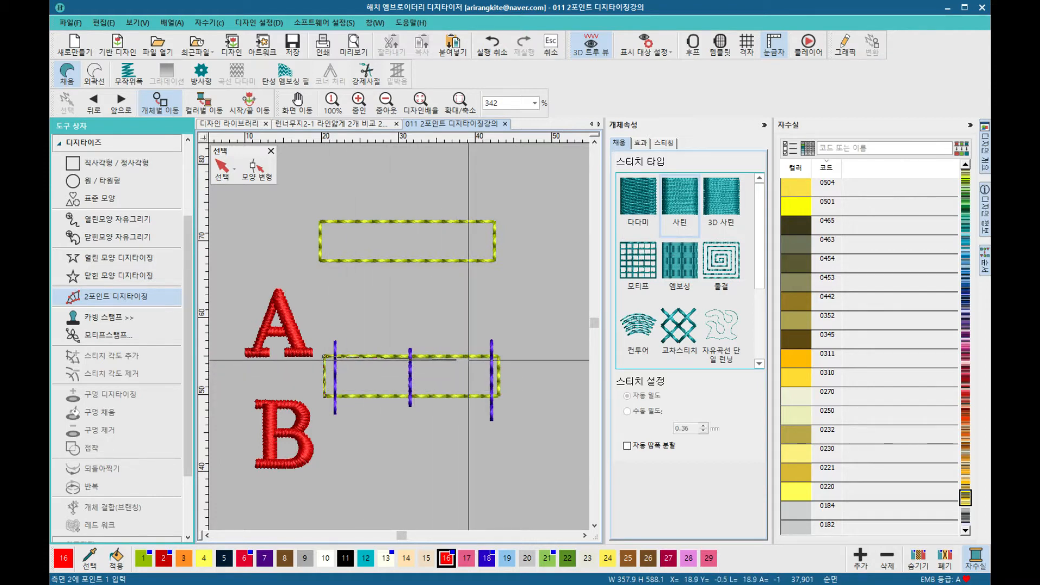
{"action": "left_click", "coordinate": [499, 356]}
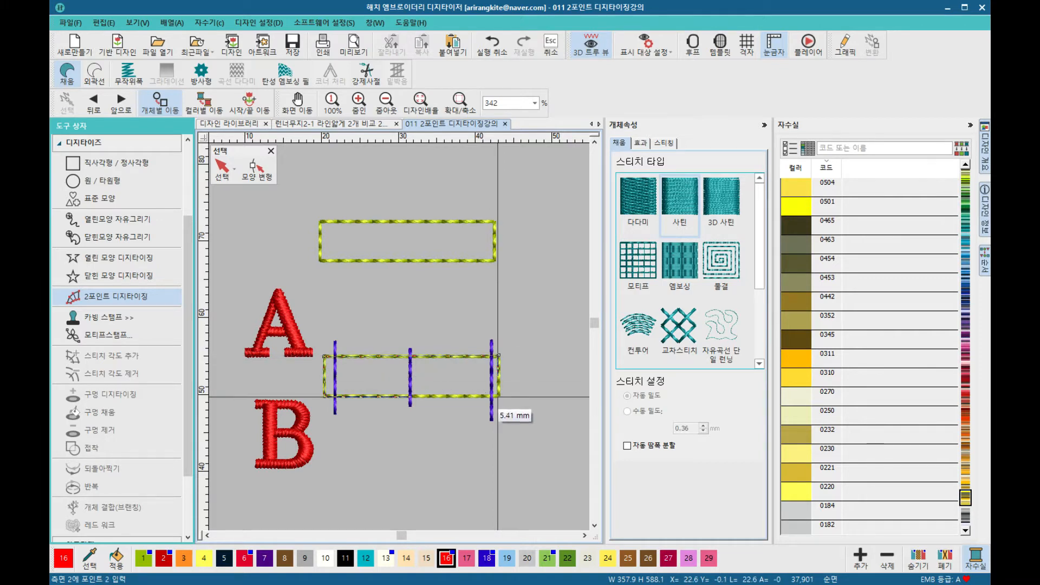
{"action": "key", "text": "Return"}
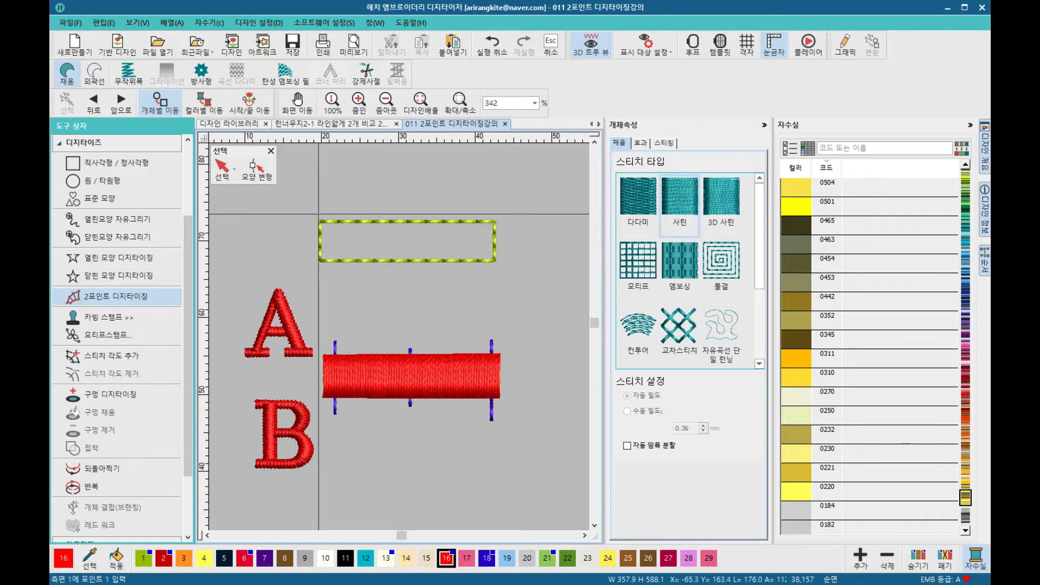
Step: Place width points at the upper rectangle's opposite corners and finish a satin column over it
{"action": "left_click", "coordinate": [319, 220]}
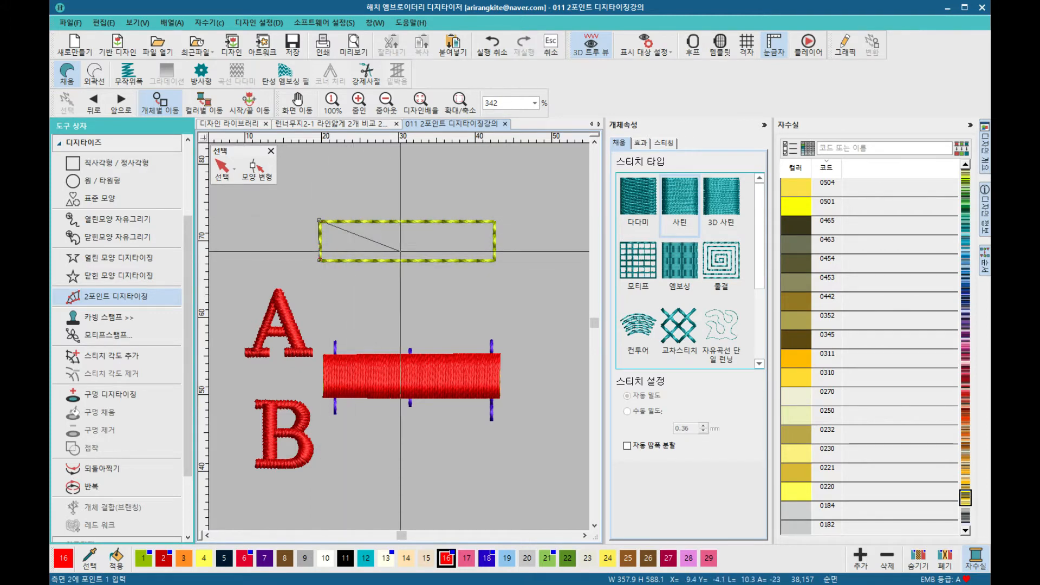
{"action": "left_click", "coordinate": [494, 263]}
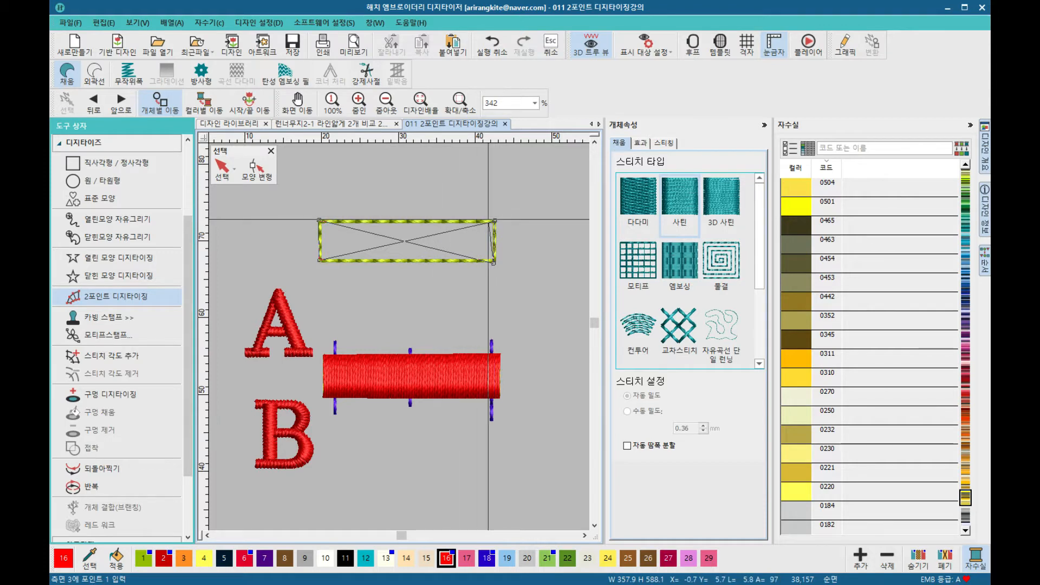
{"action": "key", "text": "Return"}
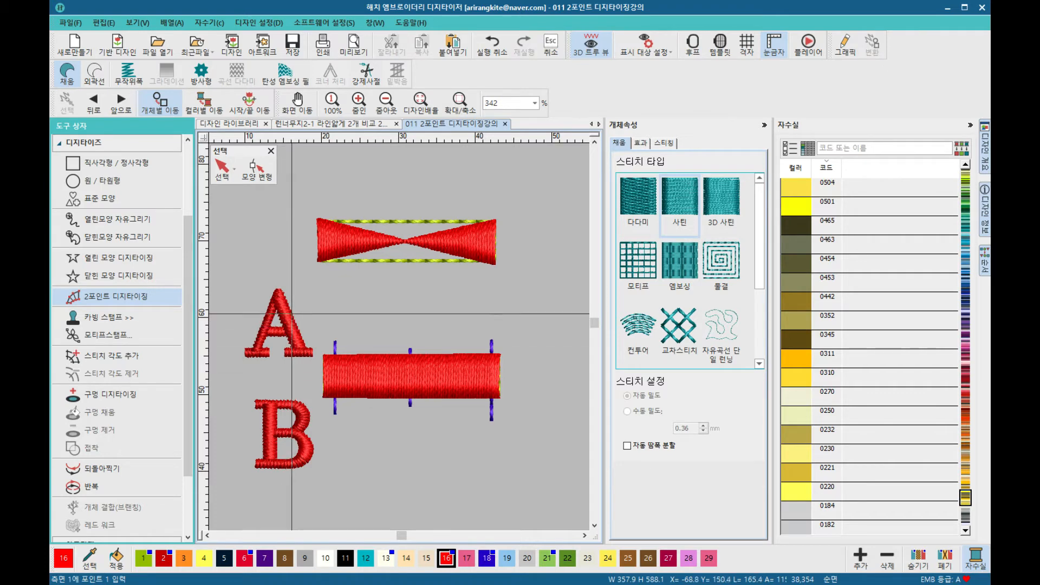
Step: Digitize a satin column along the diagonal rectangle between A and B, with width points at both ends
{"action": "scroll", "coordinate": [299, 319], "scroll_direction": "down", "scroll_amount": 2}
{"action": "scroll", "coordinate": [399, 337], "scroll_direction": "down", "scroll_amount": 4}
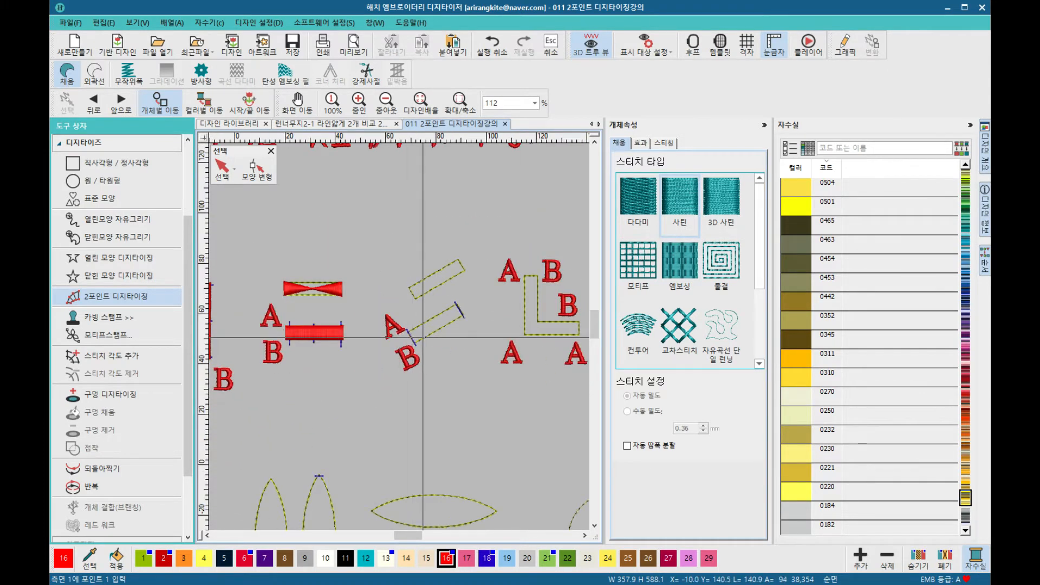
{"action": "scroll", "coordinate": [399, 336], "scroll_direction": "up", "scroll_amount": 3}
{"action": "scroll", "coordinate": [400, 337], "scroll_direction": "up", "scroll_amount": 2}
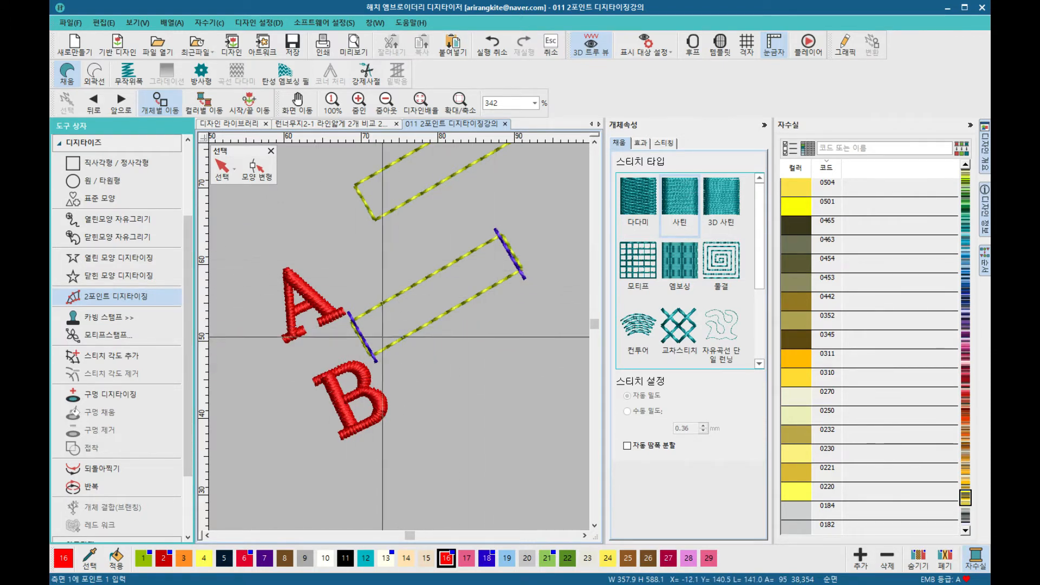
{"action": "left_click", "coordinate": [350, 324]}
{"action": "left_click", "coordinate": [369, 359]}
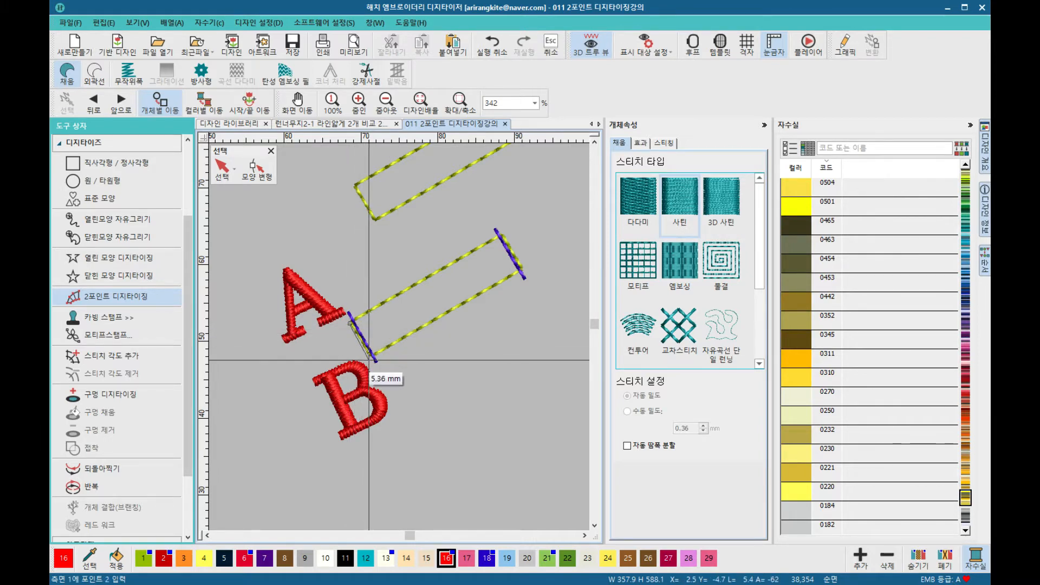
{"action": "left_click", "coordinate": [499, 231]}
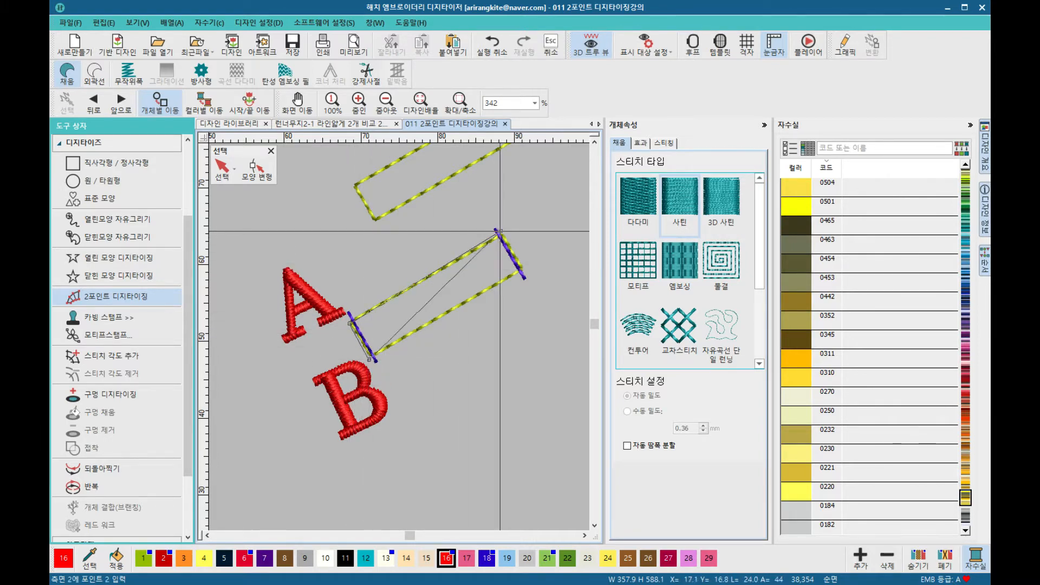
{"action": "left_click", "coordinate": [521, 269]}
Step: Digitize a satin column over the vertical bar of the first L-shaped rectangle
{"action": "scroll", "coordinate": [521, 270], "scroll_direction": "down", "scroll_amount": 3}
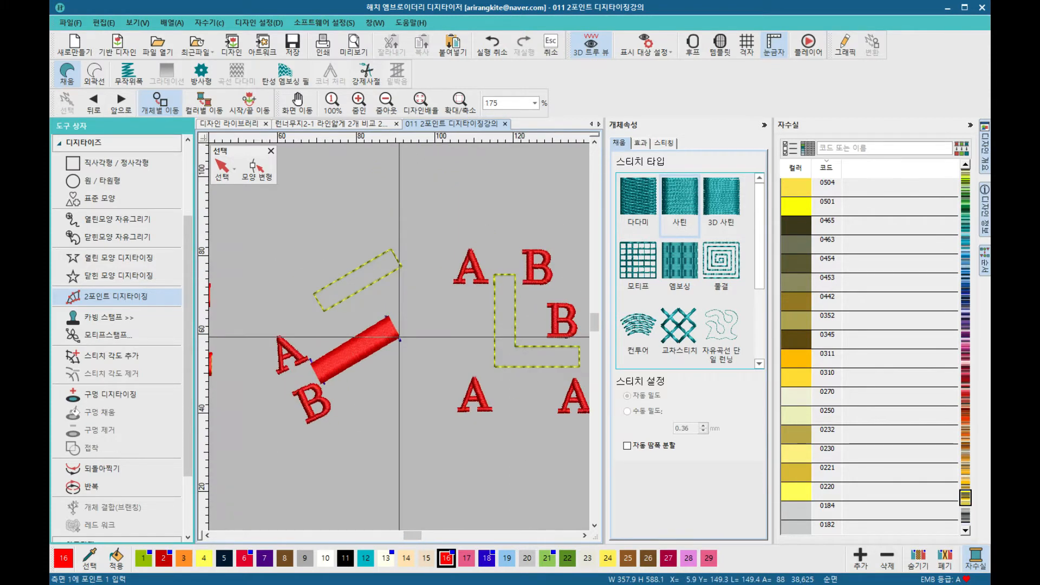
{"action": "scroll", "coordinate": [537, 359], "scroll_direction": "down", "scroll_amount": 1}
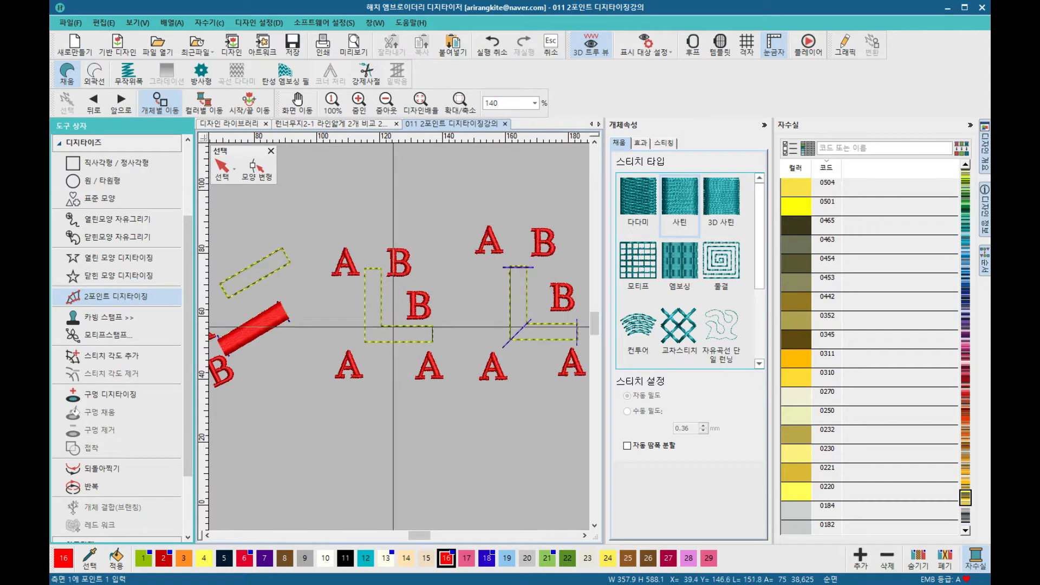
{"action": "scroll", "coordinate": [399, 337], "scroll_direction": "up", "scroll_amount": 2}
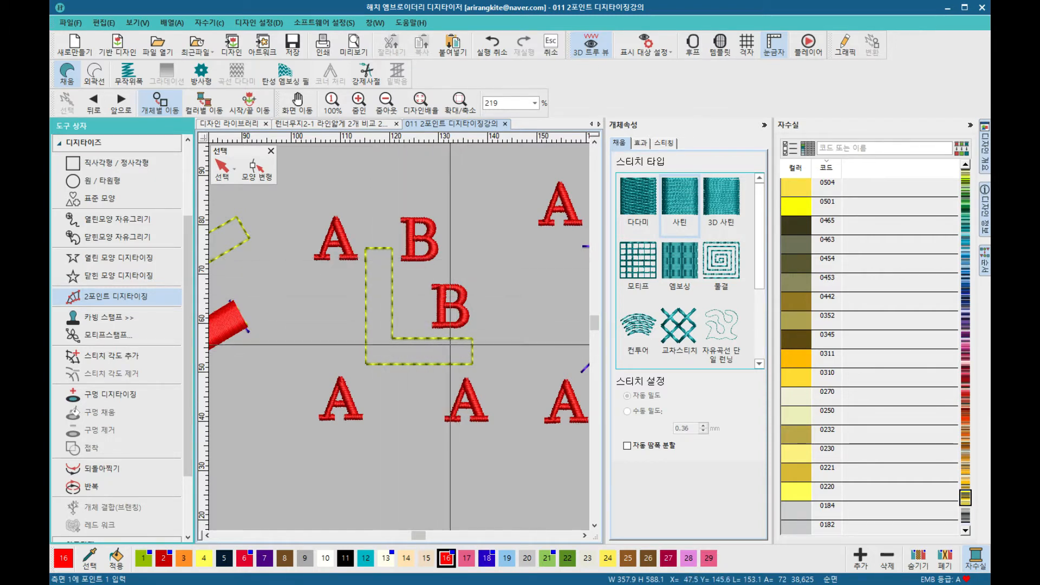
{"action": "scroll", "coordinate": [448, 347], "scroll_direction": "down", "scroll_amount": 2}
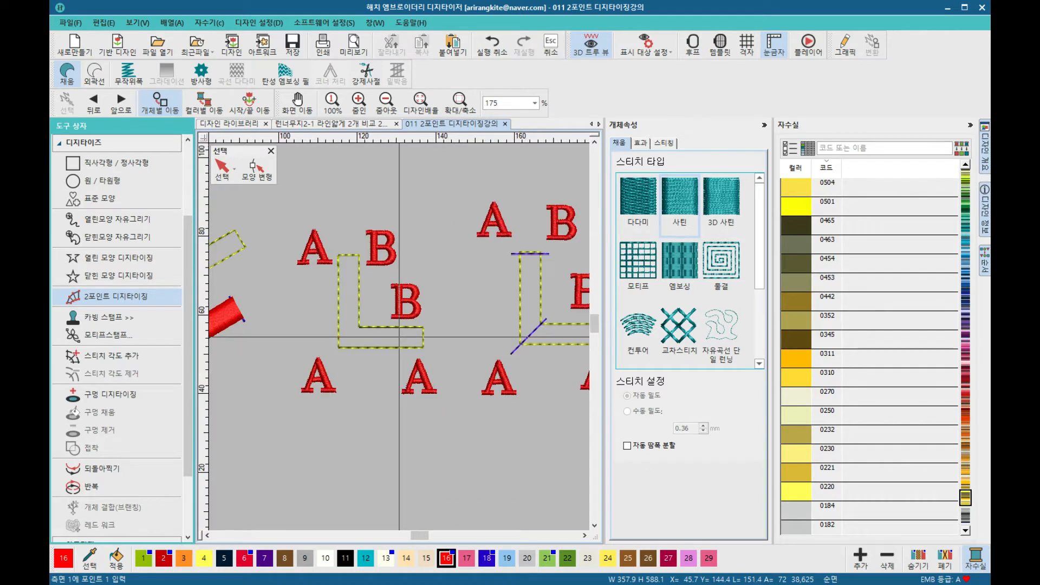
{"action": "scroll", "coordinate": [399, 336], "scroll_direction": "up", "scroll_amount": 1}
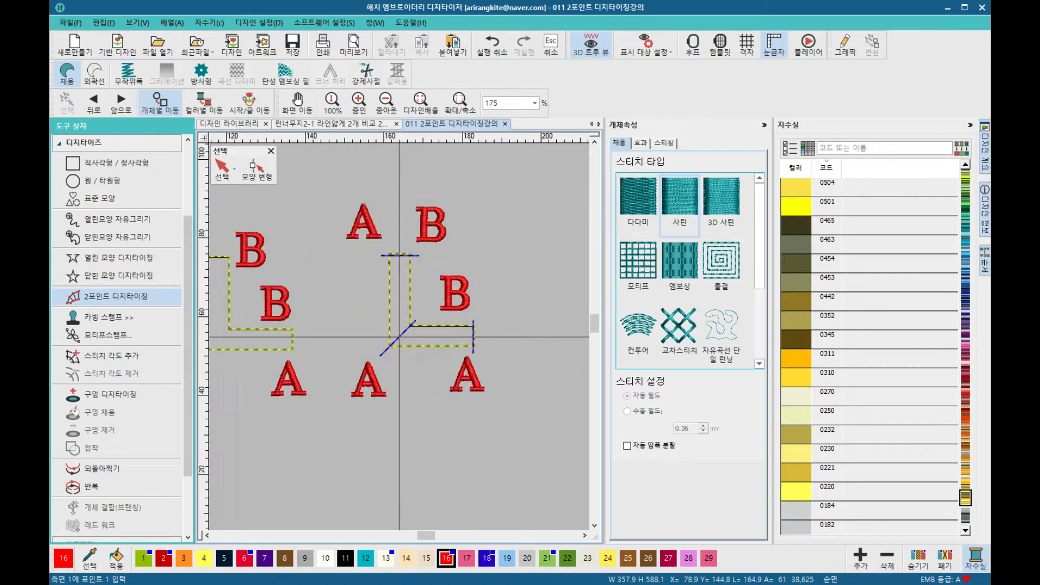
{"action": "scroll", "coordinate": [380, 337], "scroll_direction": "down", "scroll_amount": 1}
{"action": "scroll", "coordinate": [373, 335], "scroll_direction": "up", "scroll_amount": 1}
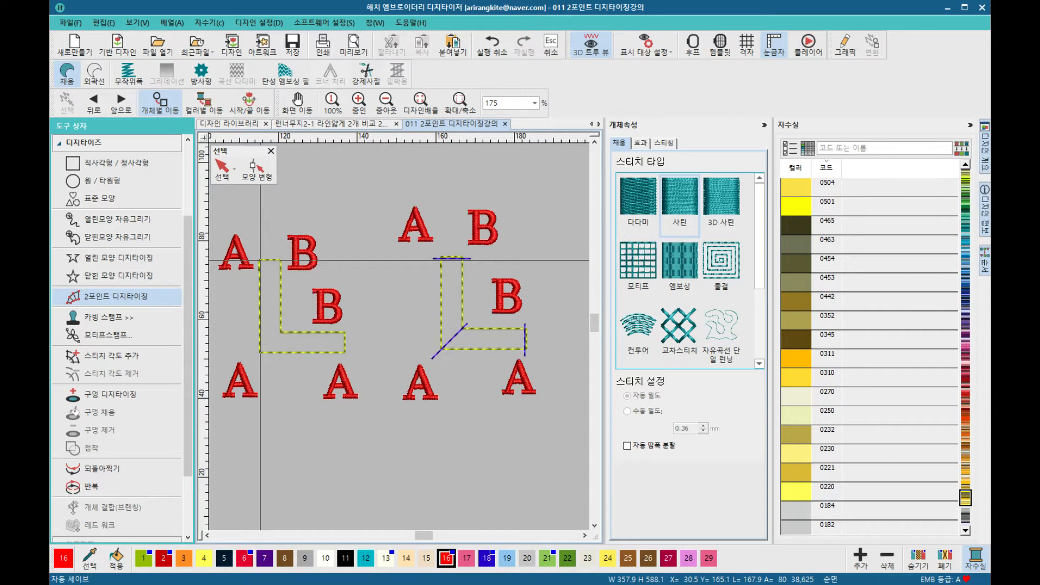
{"action": "left_click", "coordinate": [281, 330]}
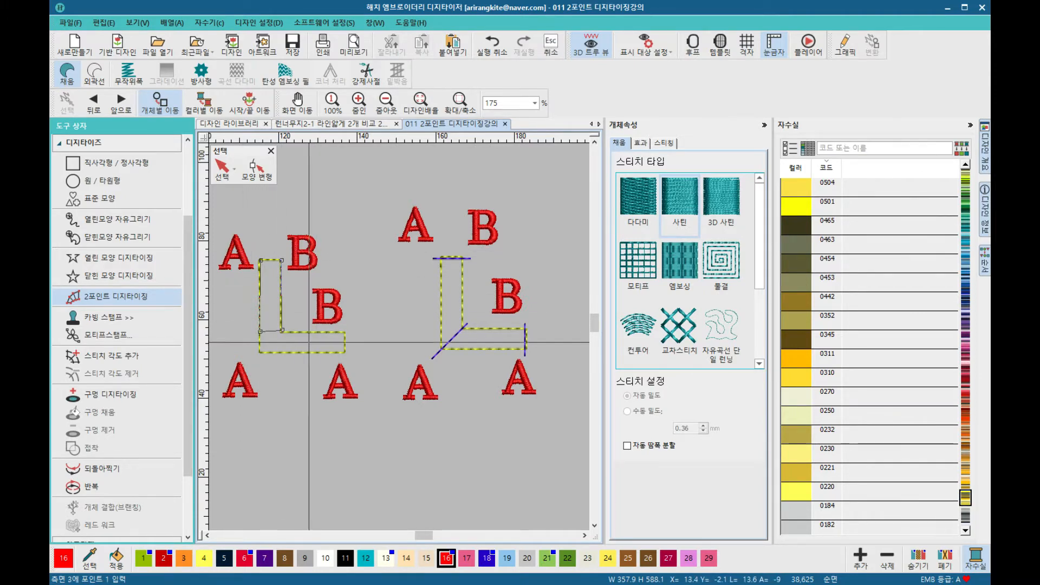
{"action": "scroll", "coordinate": [265, 331], "scroll_direction": "up", "scroll_amount": 2}
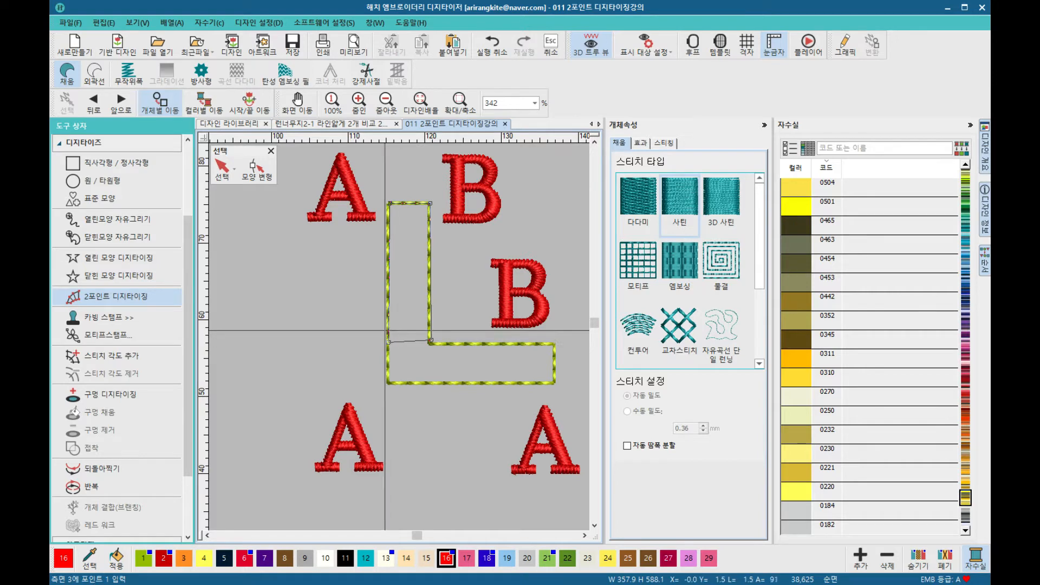
{"action": "key", "text": "Return"}
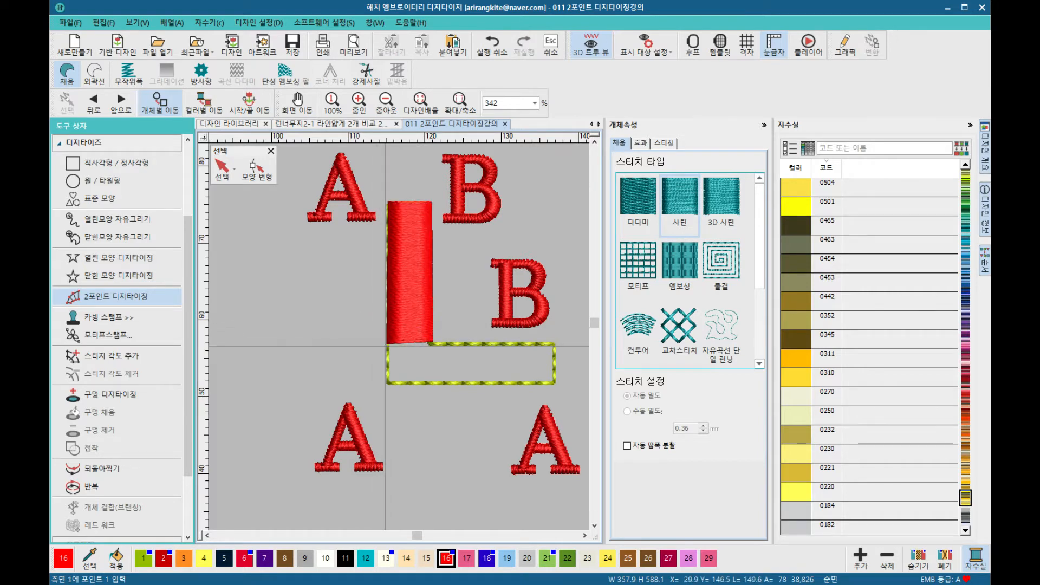
Step: Digitize a satin column over the horizontal bar of the same L-shaped rectangle
{"action": "left_click", "coordinate": [388, 383]}
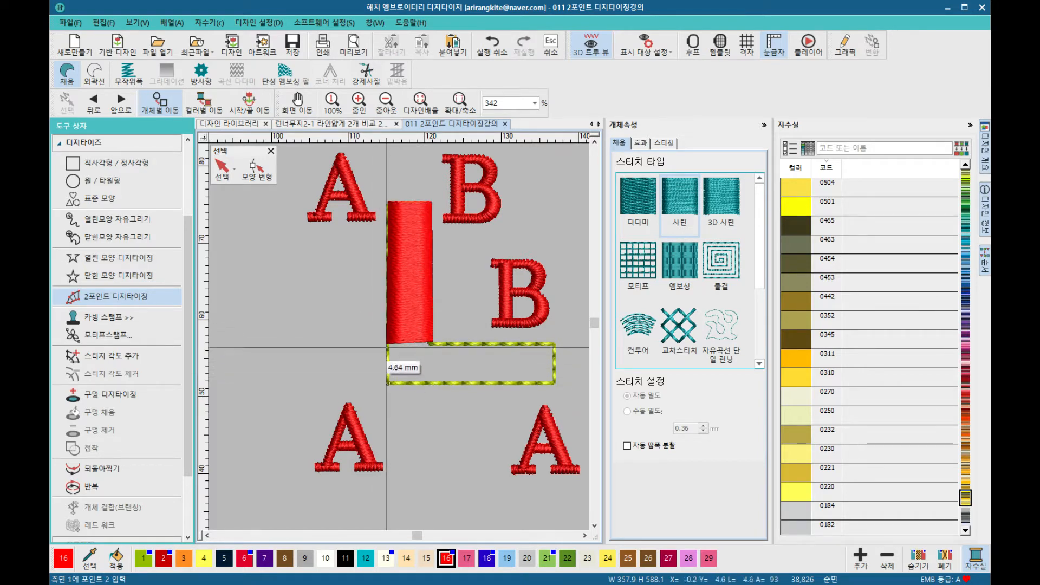
{"action": "left_click", "coordinate": [552, 384]}
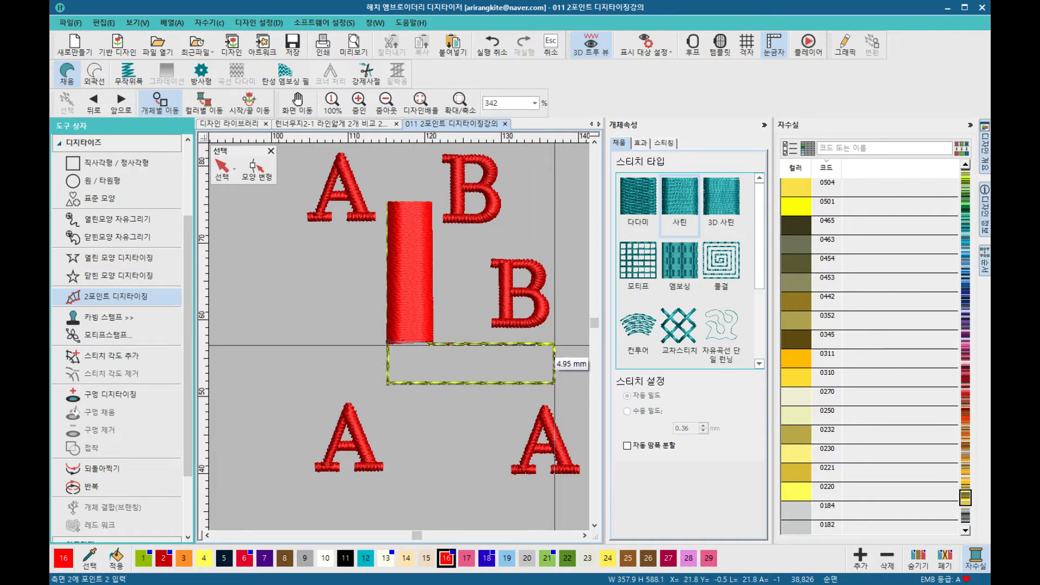
{"action": "left_click", "coordinate": [555, 345]}
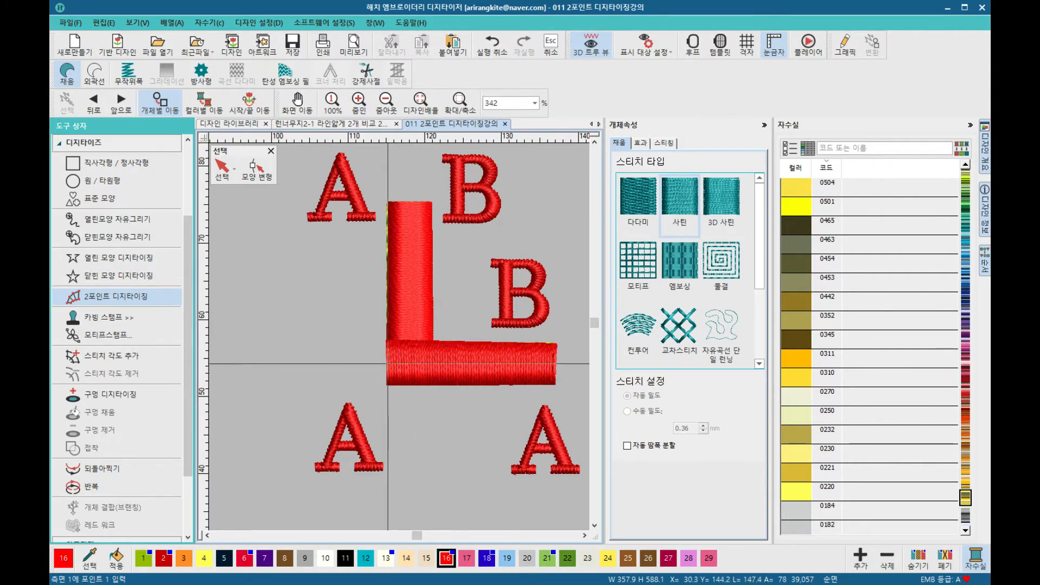
Step: Digitize one satin column around the second L-shaped rectangle, turning at its diagonal corner line
{"action": "scroll", "coordinate": [403, 347], "scroll_direction": "down", "scroll_amount": 6}
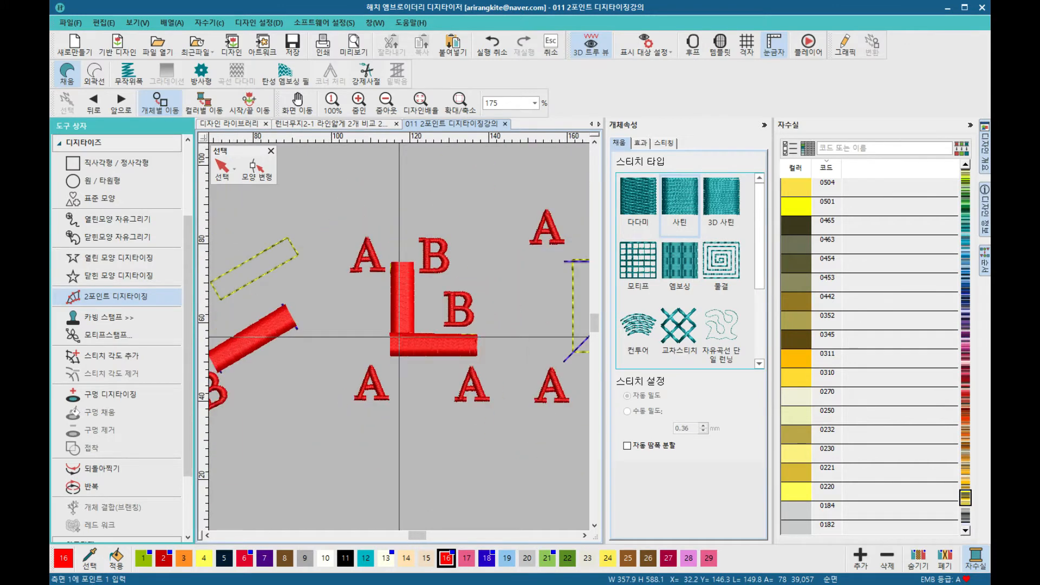
{"action": "scroll", "coordinate": [425, 325], "scroll_direction": "down", "scroll_amount": 1}
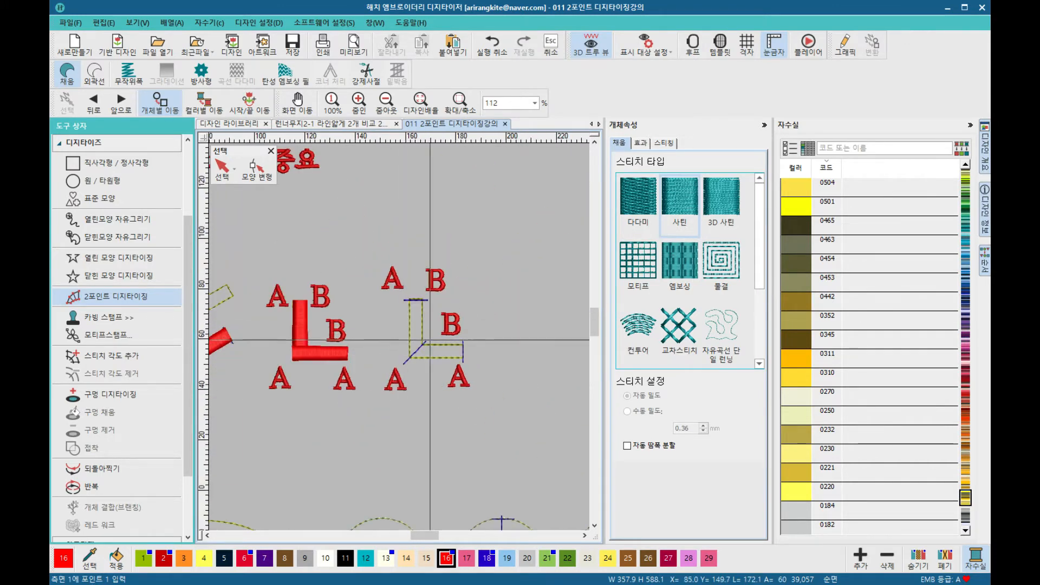
{"action": "scroll", "coordinate": [383, 342], "scroll_direction": "up", "scroll_amount": 3}
{"action": "scroll", "coordinate": [383, 341], "scroll_direction": "up", "scroll_amount": 1}
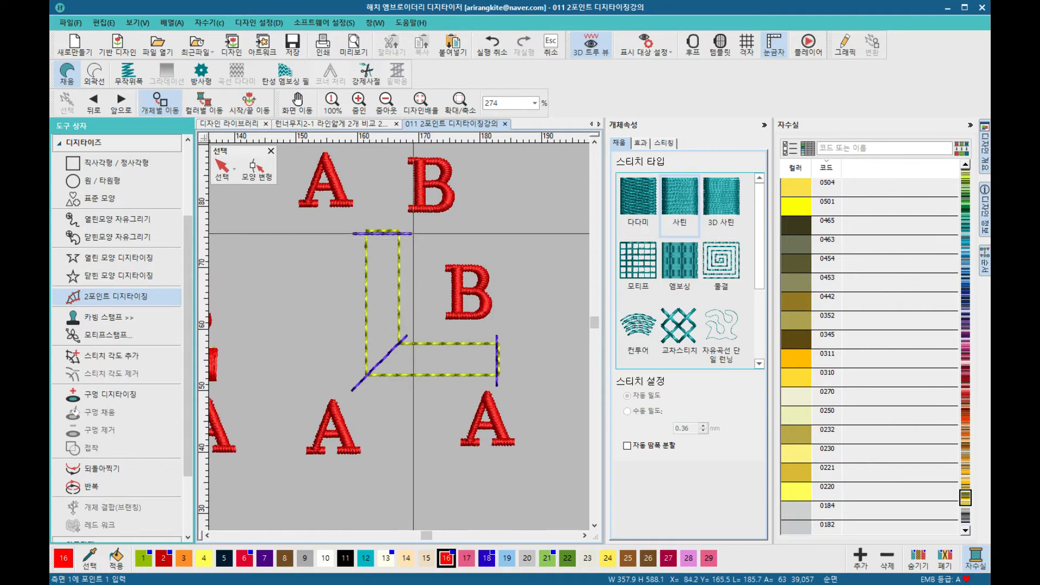
{"action": "left_click", "coordinate": [366, 234]}
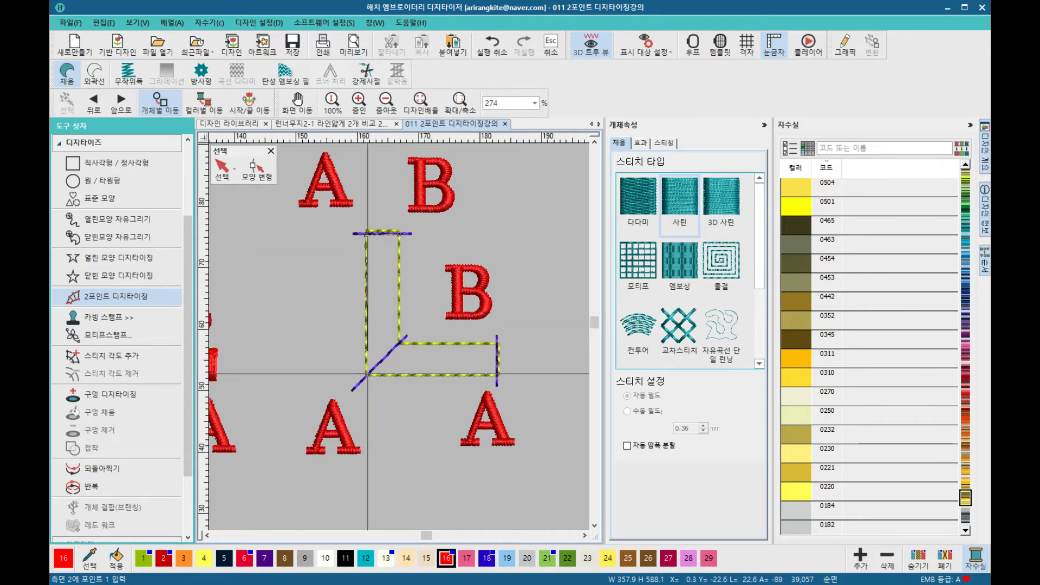
{"action": "left_click", "coordinate": [367, 374]}
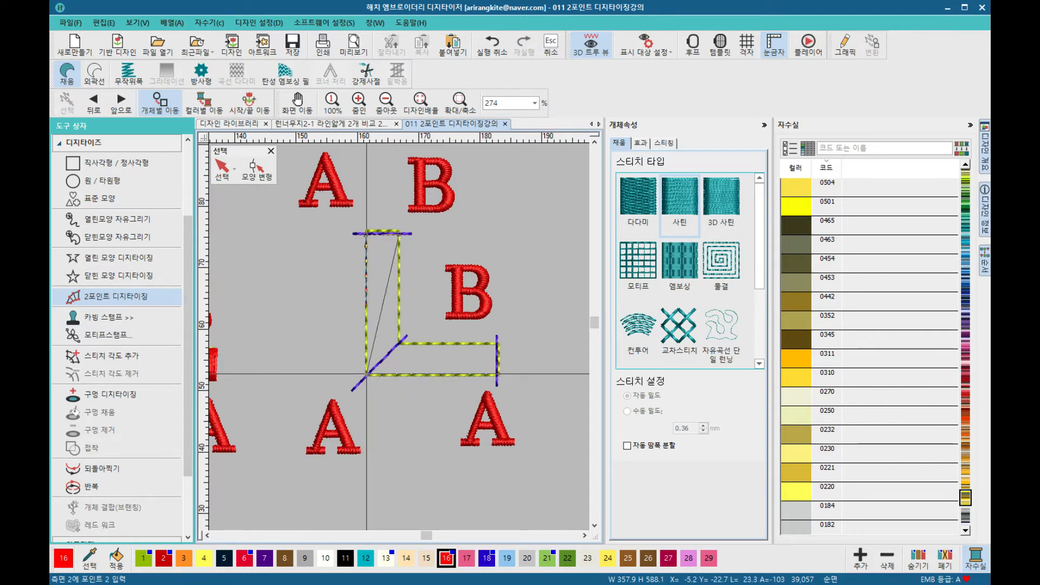
{"action": "left_click", "coordinate": [400, 344]}
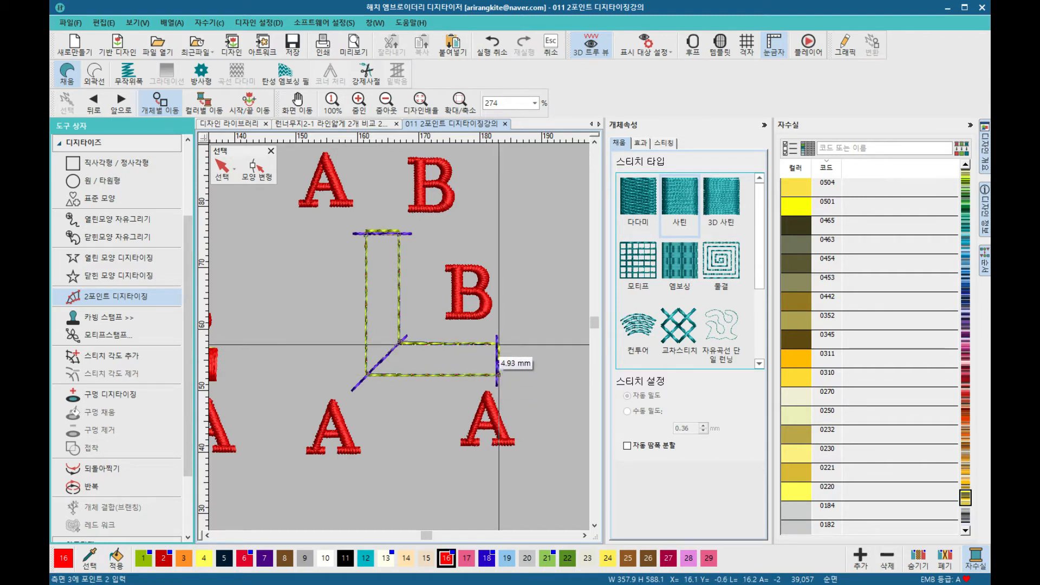
{"action": "left_click", "coordinate": [498, 343]}
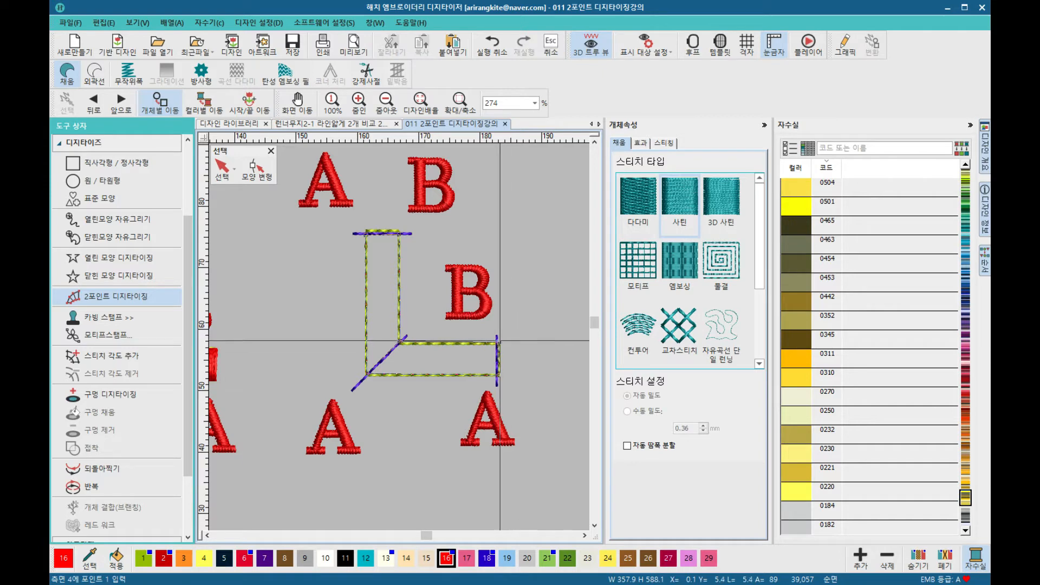
{"action": "key", "text": "Return"}
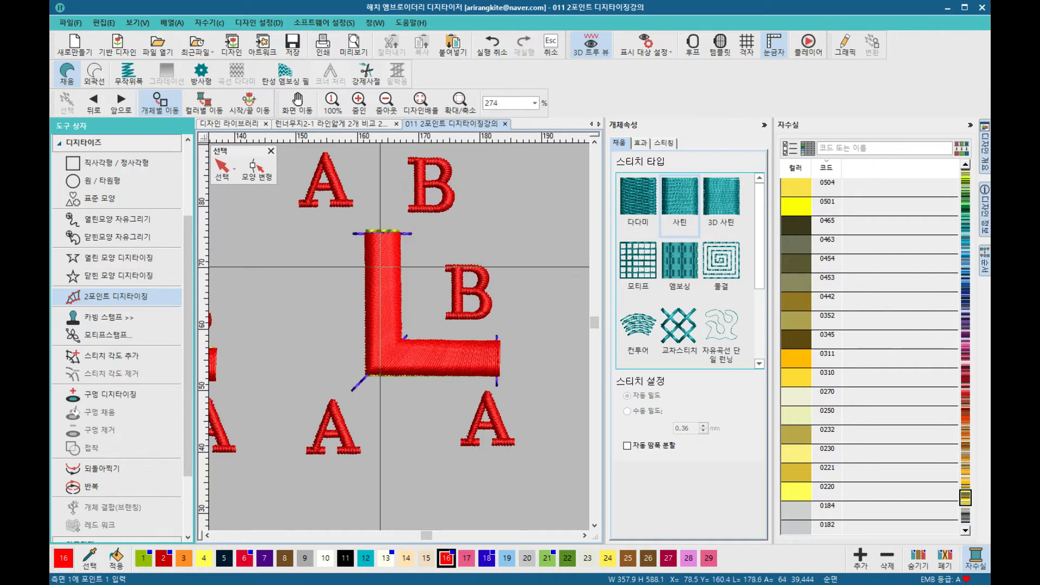
Step: Zoom into the L-shape and digitize a satin column along it with many closely spaced width points through both bars and the corner
{"action": "left_click", "coordinate": [458, 104]}
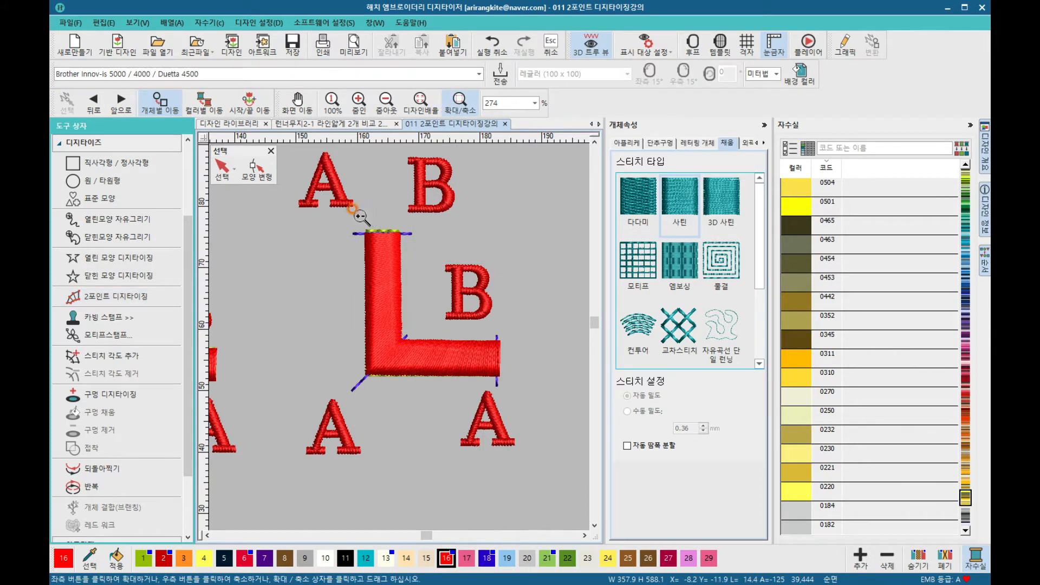
{"action": "left_click_drag", "start_coordinate": [344, 218], "coordinate": [522, 403]}
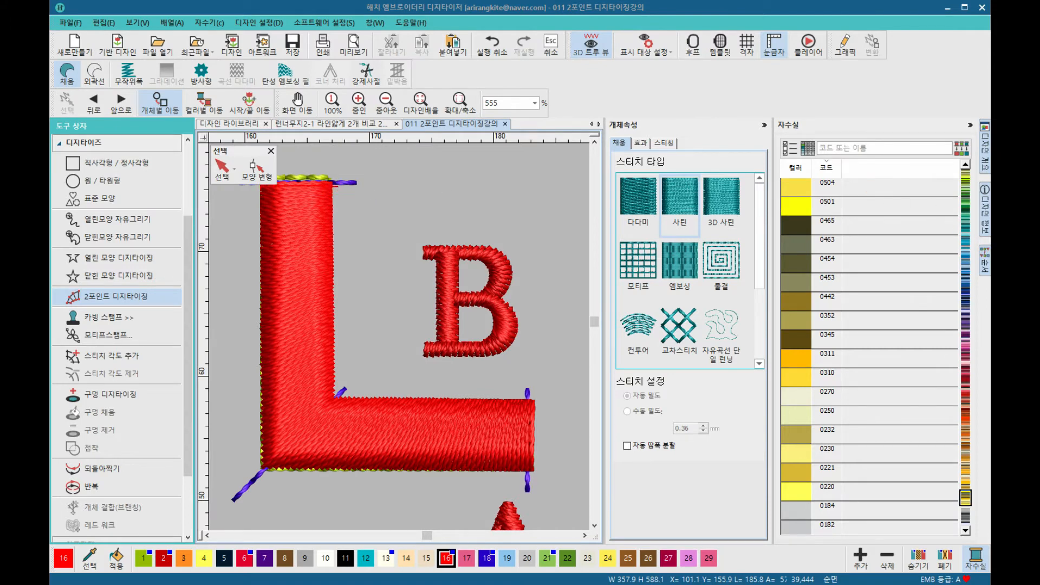
{"action": "left_click", "coordinate": [339, 186]}
{"action": "left_click", "coordinate": [336, 391]}
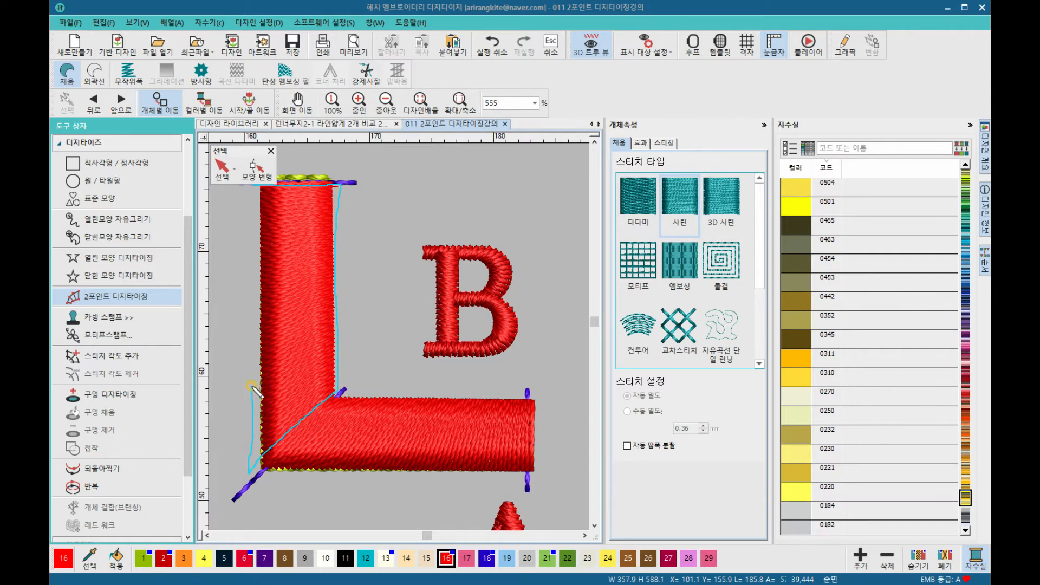
{"action": "left_click", "coordinate": [249, 452]}
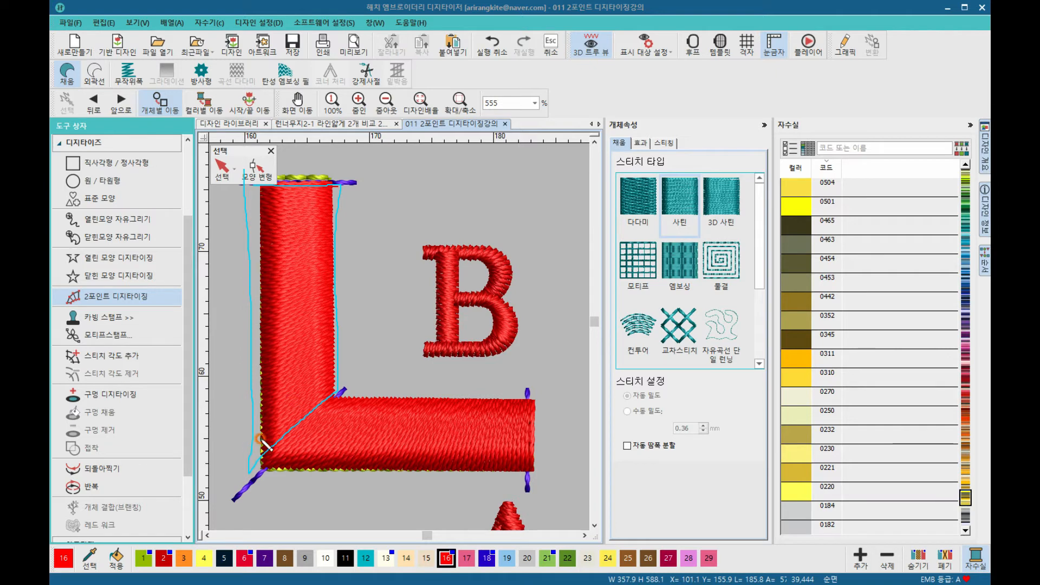
{"action": "left_click", "coordinate": [332, 377]}
{"action": "left_click", "coordinate": [269, 394]}
{"action": "left_click", "coordinate": [311, 197]}
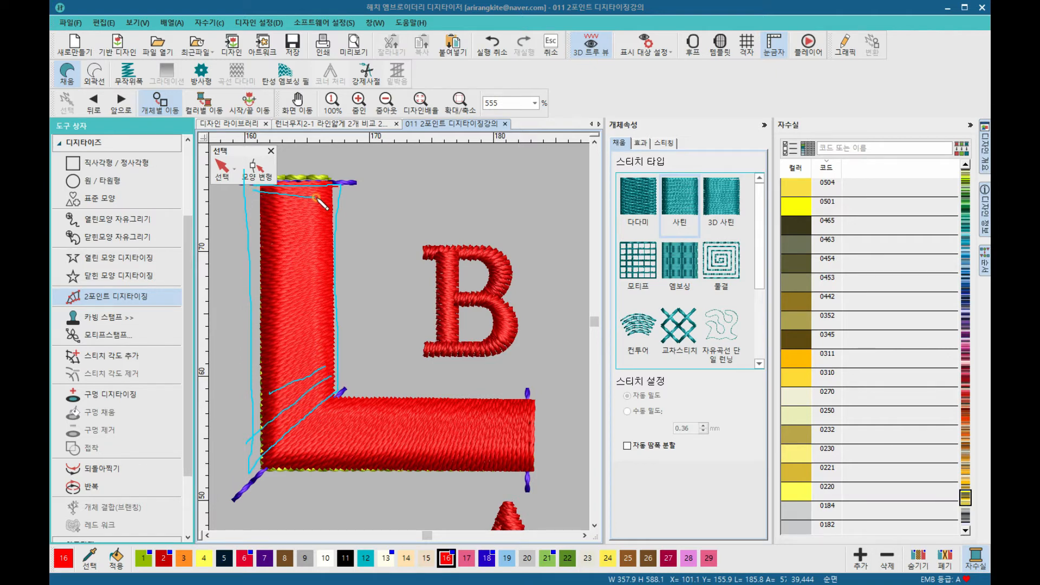
{"action": "left_click", "coordinate": [334, 207]}
{"action": "left_click", "coordinate": [320, 223]}
{"action": "left_click", "coordinate": [324, 357]}
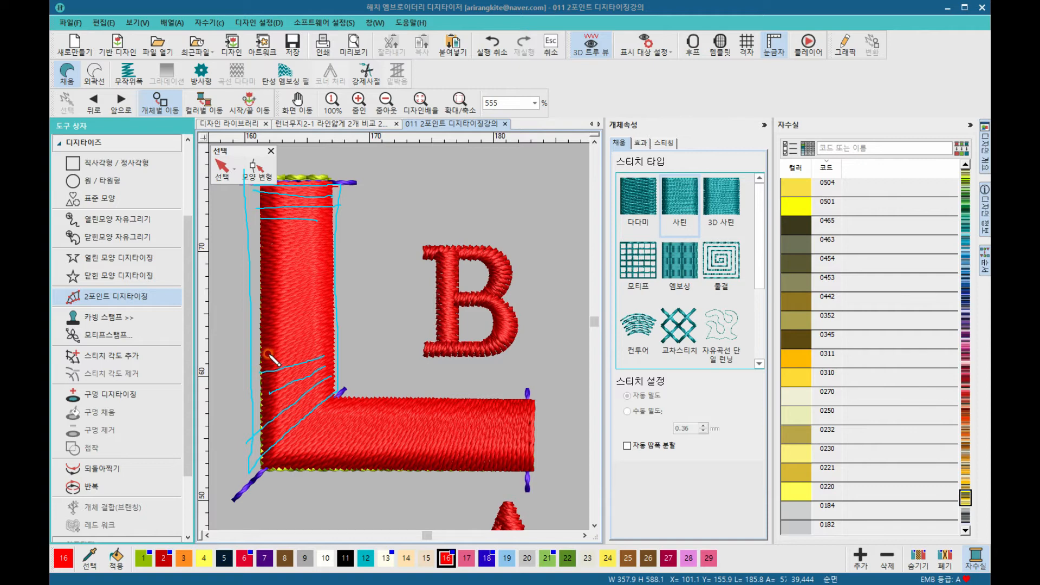
{"action": "left_click", "coordinate": [325, 324]}
{"action": "left_click", "coordinate": [334, 237]}
{"action": "left_click", "coordinate": [323, 265]}
{"action": "left_click", "coordinate": [270, 296]}
{"action": "left_click", "coordinate": [334, 293]}
{"action": "left_click", "coordinate": [272, 321]}
{"action": "left_click", "coordinate": [330, 318]}
{"action": "left_click", "coordinate": [254, 348]}
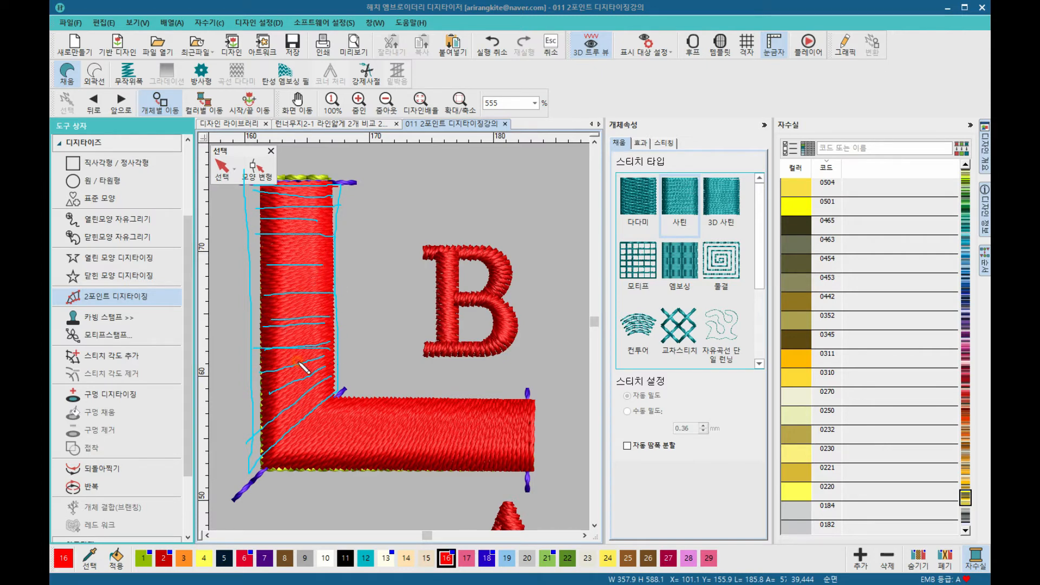
{"action": "left_click", "coordinate": [326, 359]}
{"action": "left_click", "coordinate": [264, 406]}
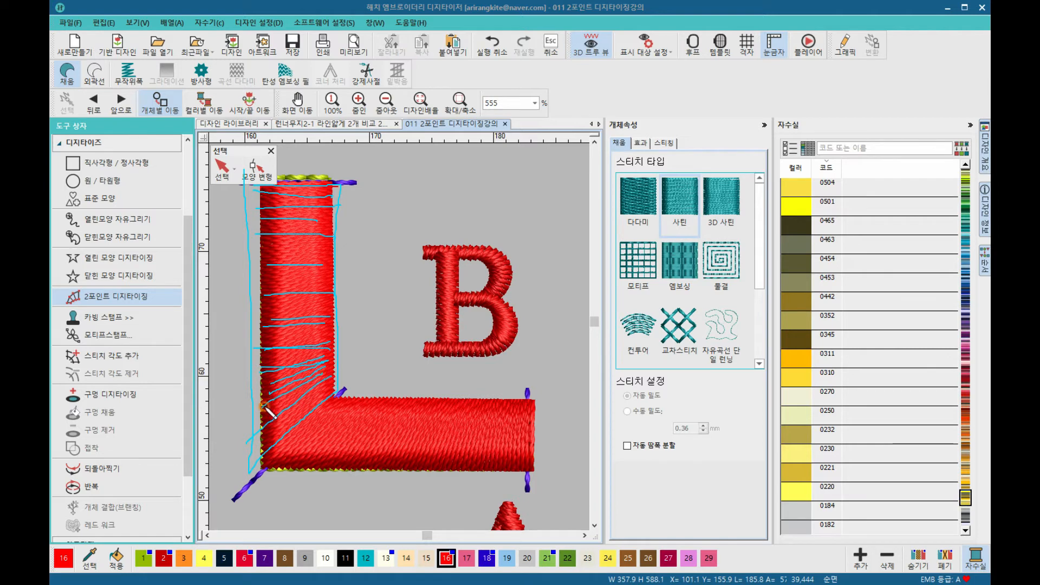
{"action": "left_click", "coordinate": [351, 374]}
{"action": "left_click", "coordinate": [276, 443]}
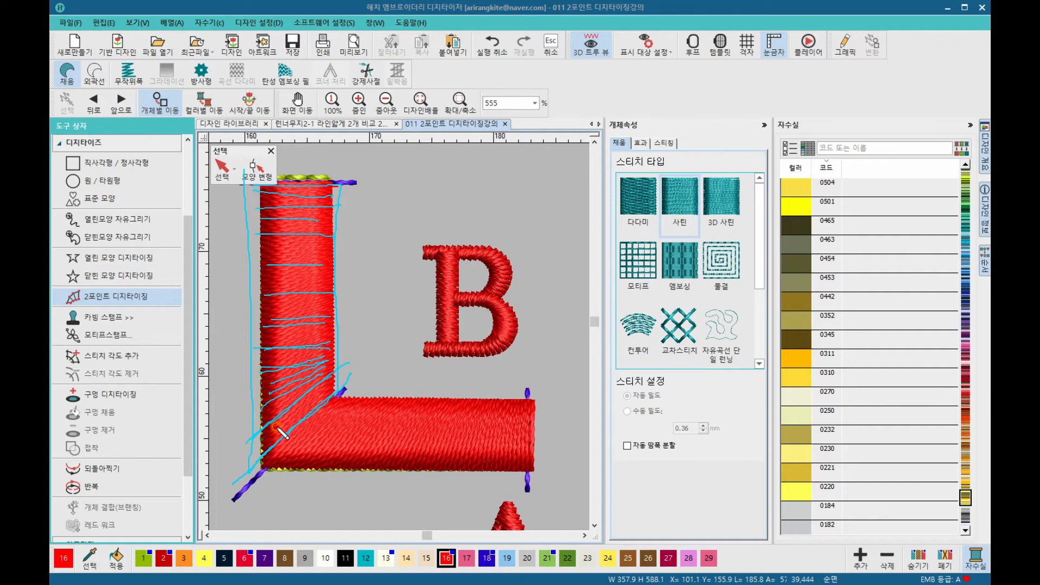
{"action": "left_click", "coordinate": [283, 456]}
{"action": "left_click", "coordinate": [325, 443]}
{"action": "left_click", "coordinate": [357, 373]}
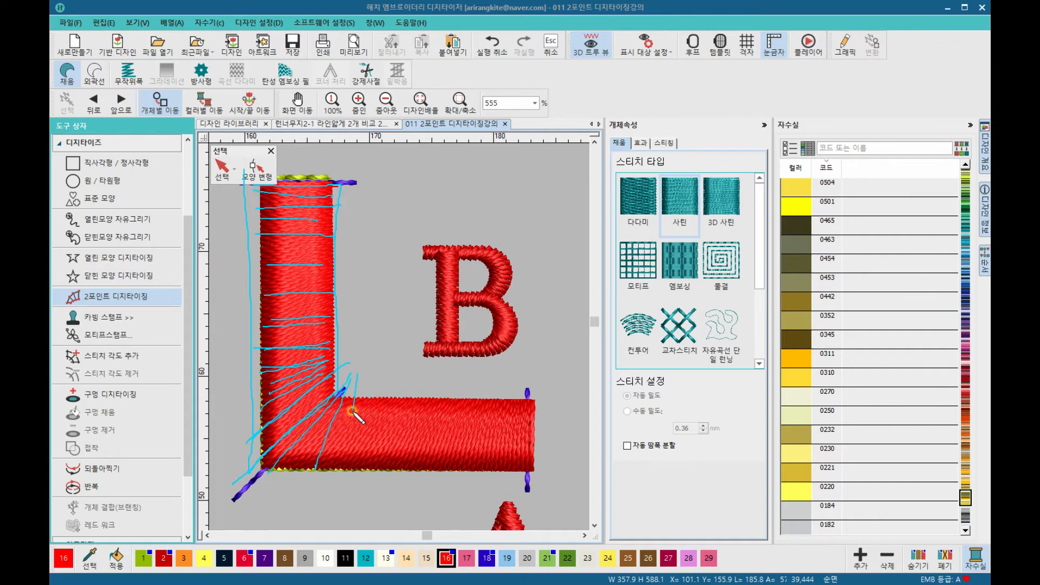
{"action": "left_click", "coordinate": [361, 467]}
{"action": "left_click", "coordinate": [379, 460]}
{"action": "left_click", "coordinate": [410, 469]}
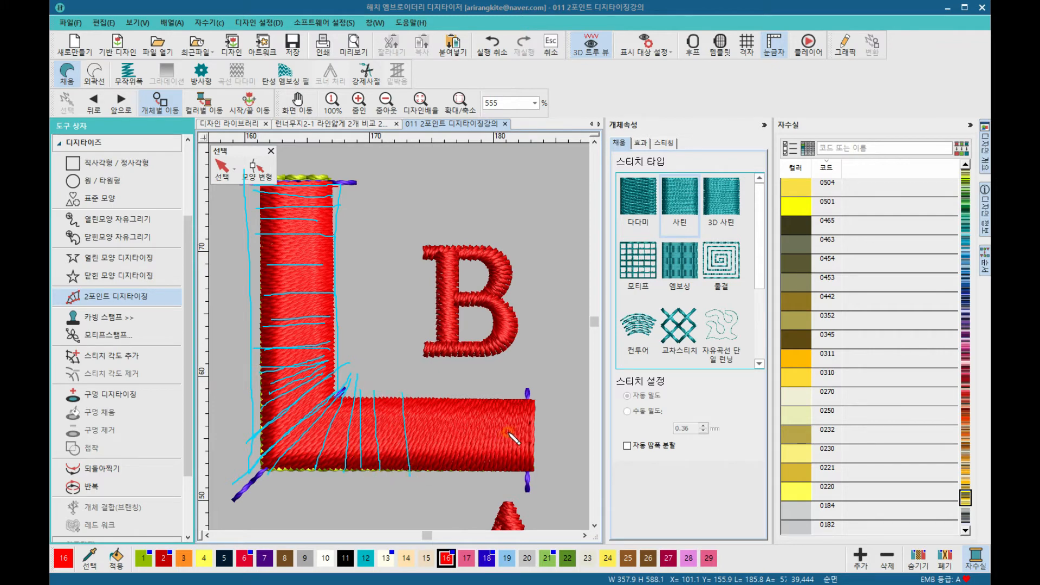
{"action": "left_click", "coordinate": [419, 467]}
{"action": "left_click", "coordinate": [455, 390]}
{"action": "left_click", "coordinate": [460, 464]}
{"action": "left_click", "coordinate": [529, 470]}
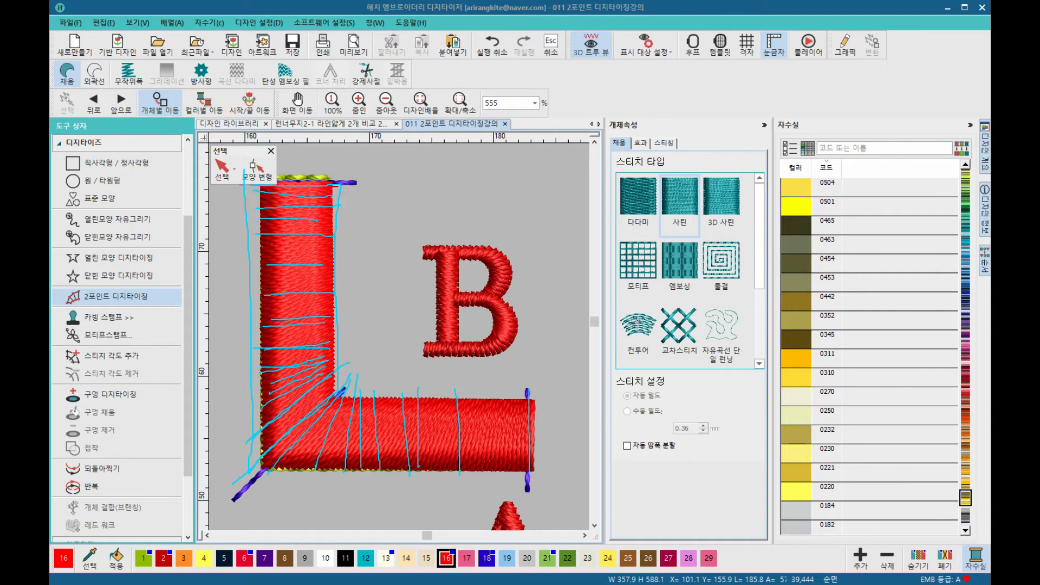
{"action": "mouse_move", "coordinate": [533, 394]}
{"action": "left_mouse_down"}
{"action": "mouse_move", "coordinate": [331, 398]}
{"action": "mouse_move", "coordinate": [342, 377]}
{"action": "mouse_move", "coordinate": [315, 270]}
{"action": "mouse_move", "coordinate": [317, 173]}
{"action": "mouse_move", "coordinate": [287, 413]}
{"action": "left_mouse_up"}
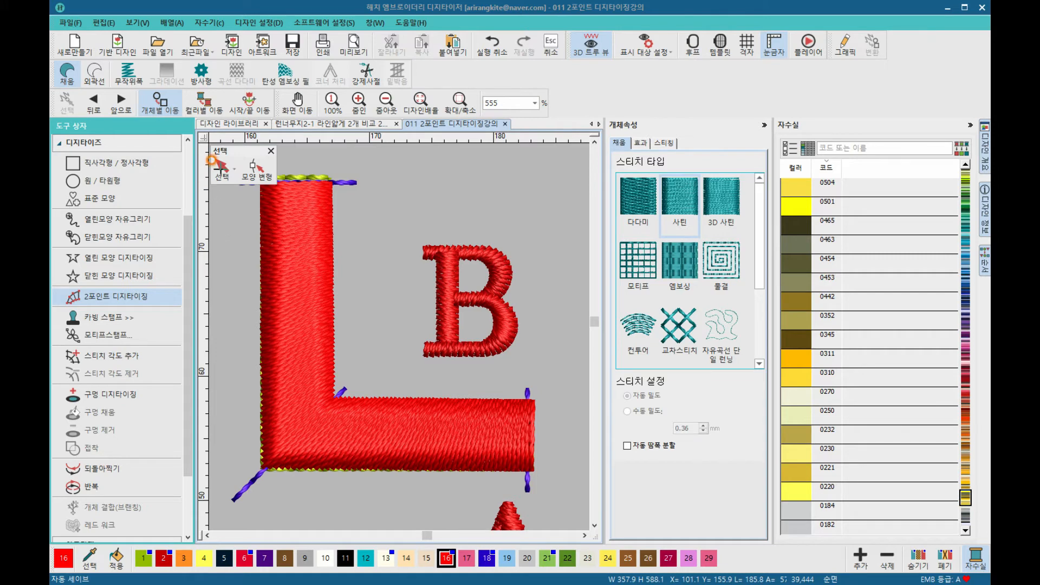
{"action": "left_click", "coordinate": [220, 162]}
Step: Switch to thread colour 12 and digitize a satin column over the diamond-shaped guide below A and B
{"action": "scroll", "coordinate": [421, 256], "scroll_direction": "down", "scroll_amount": 2}
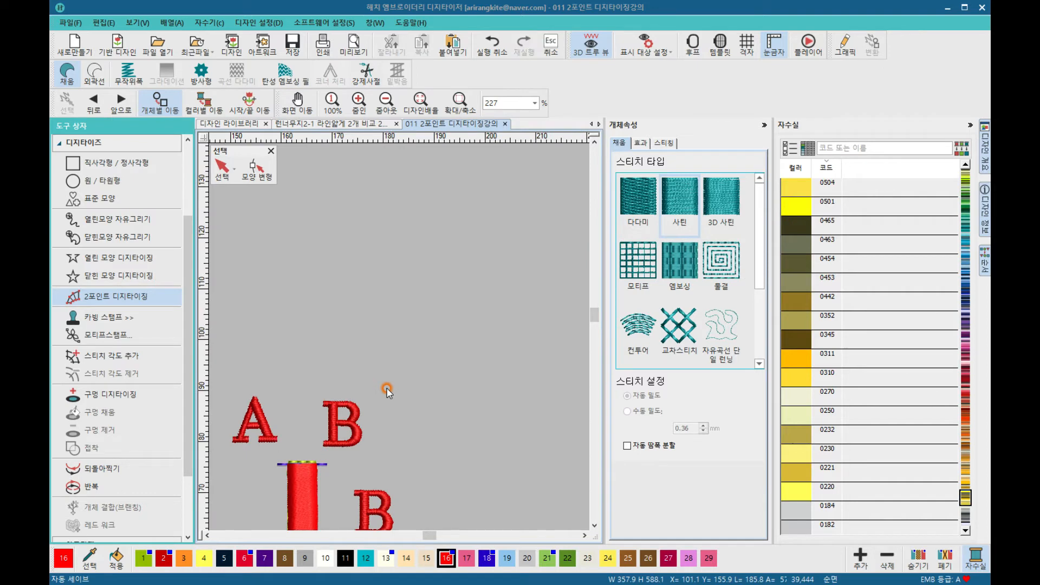
{"action": "left_click_drag", "start_coordinate": [597, 316], "coordinate": [596, 327]}
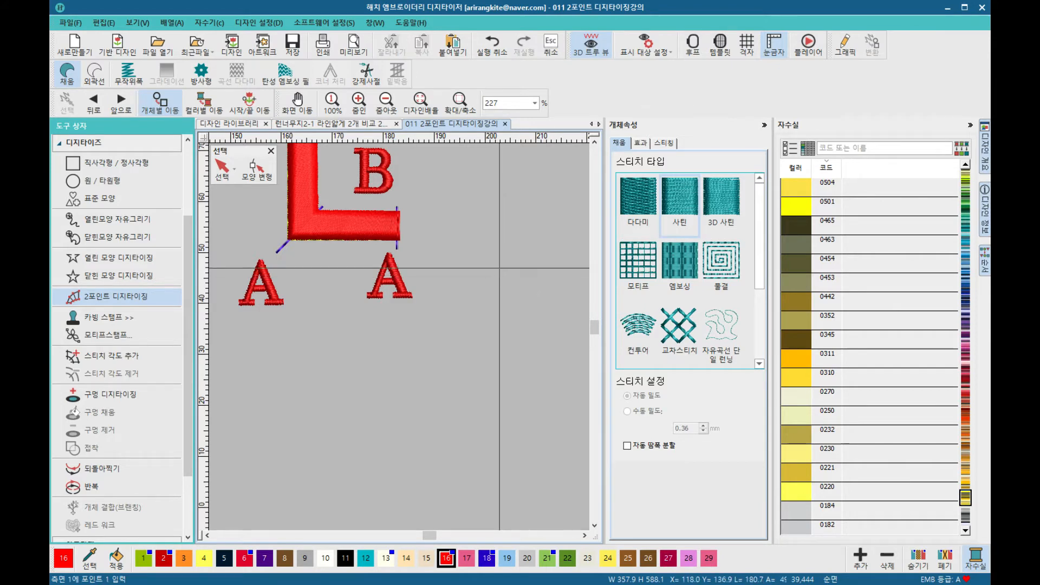
{"action": "scroll", "coordinate": [399, 253], "scroll_direction": "down", "scroll_amount": 4}
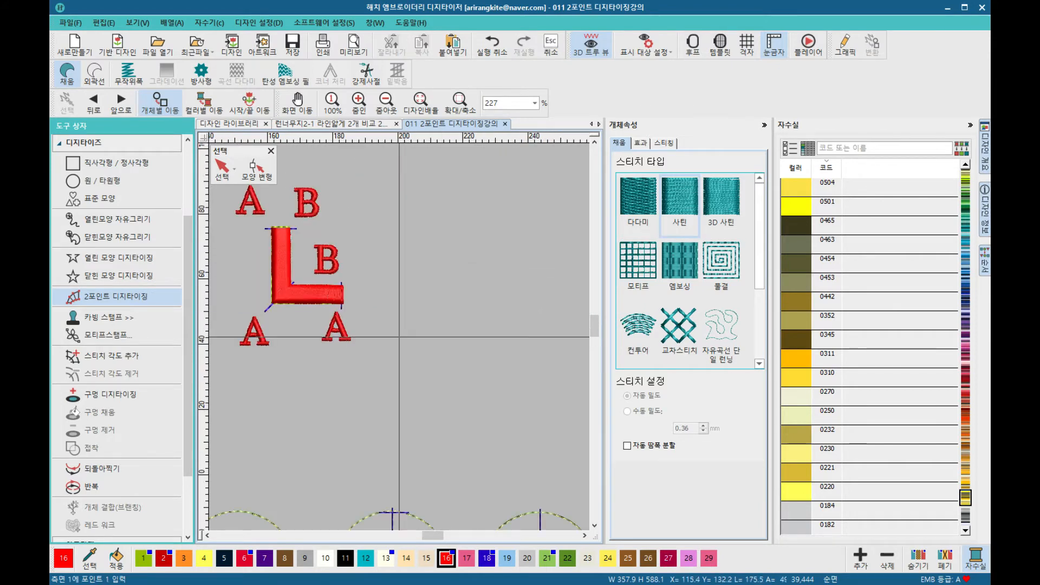
{"action": "scroll", "coordinate": [399, 337], "scroll_direction": "down", "scroll_amount": 6}
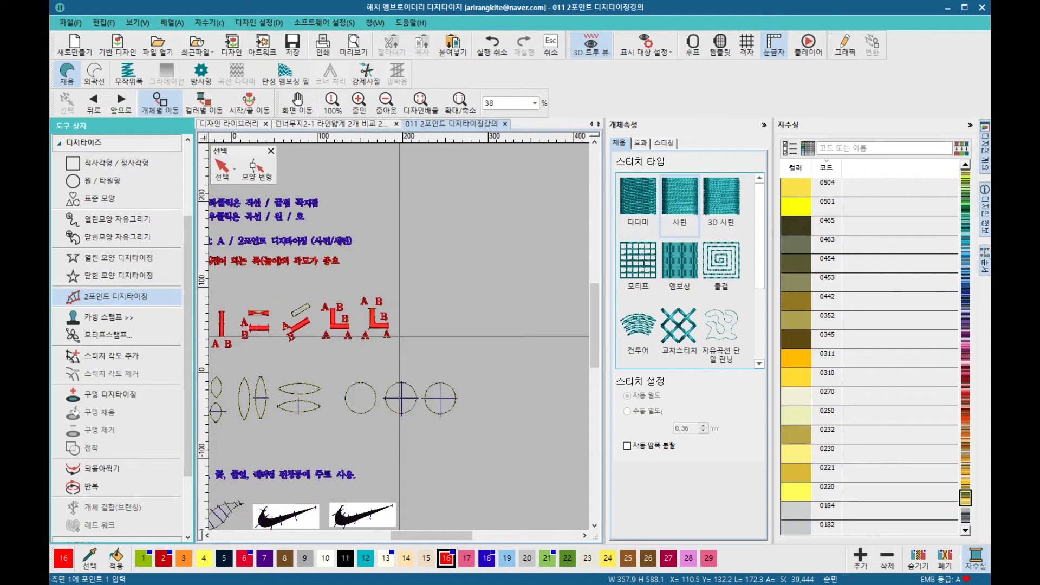
{"action": "scroll", "coordinate": [293, 368], "scroll_direction": "up", "scroll_amount": 5}
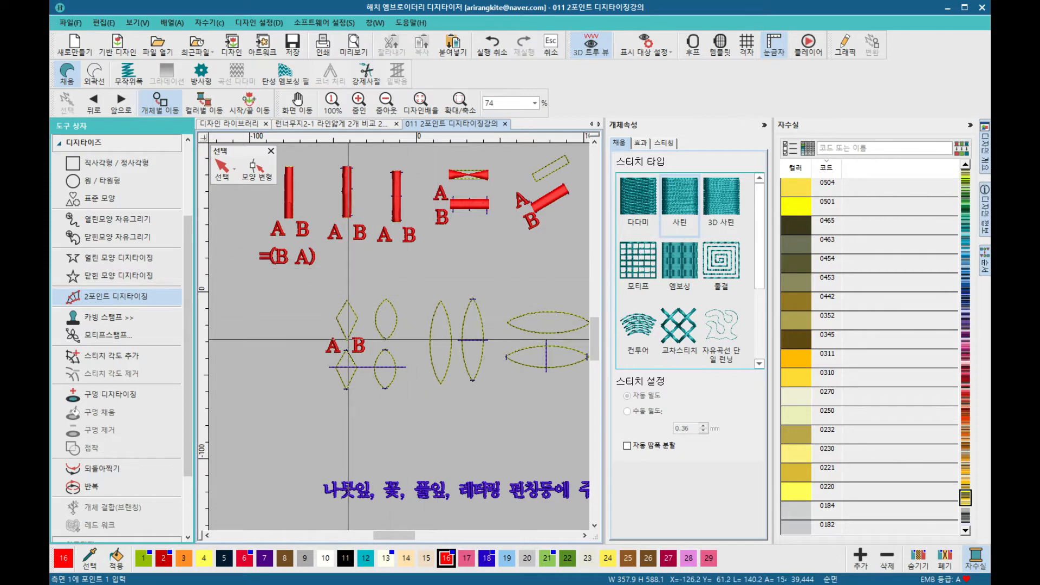
{"action": "scroll", "coordinate": [347, 340], "scroll_direction": "up", "scroll_amount": 4}
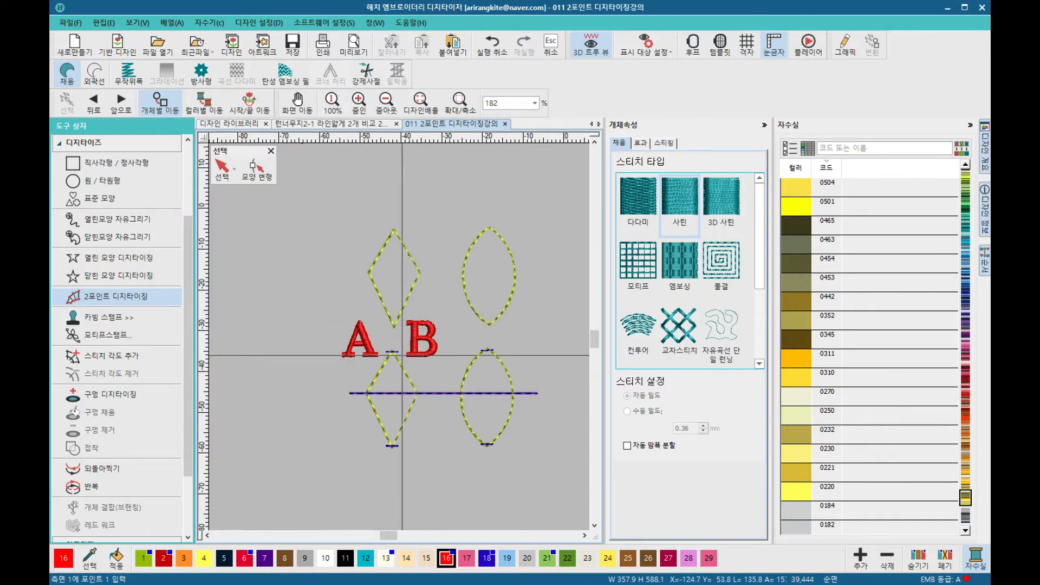
{"action": "left_click", "coordinate": [138, 301]}
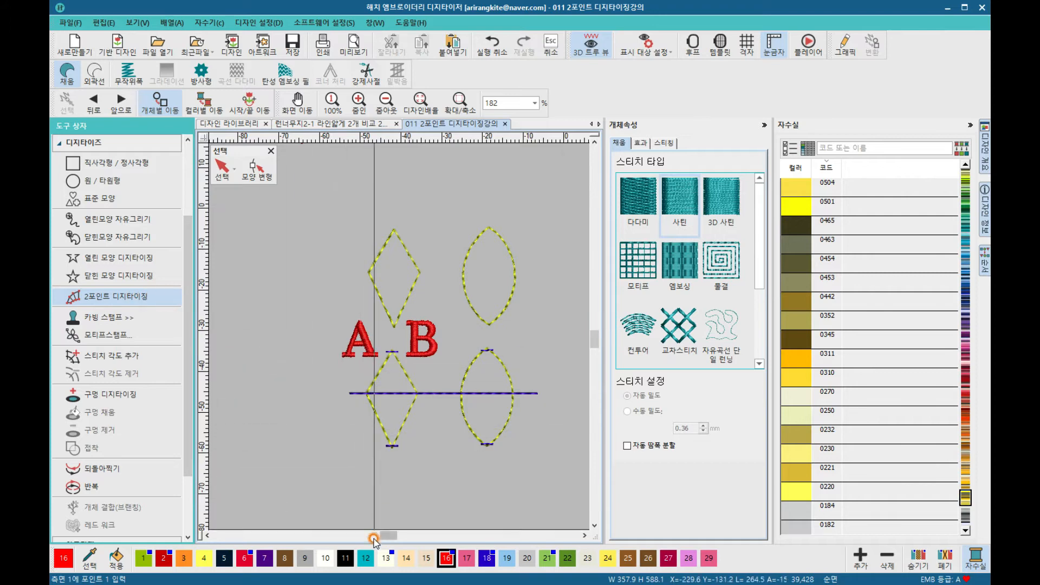
{"action": "left_click", "coordinate": [367, 560]}
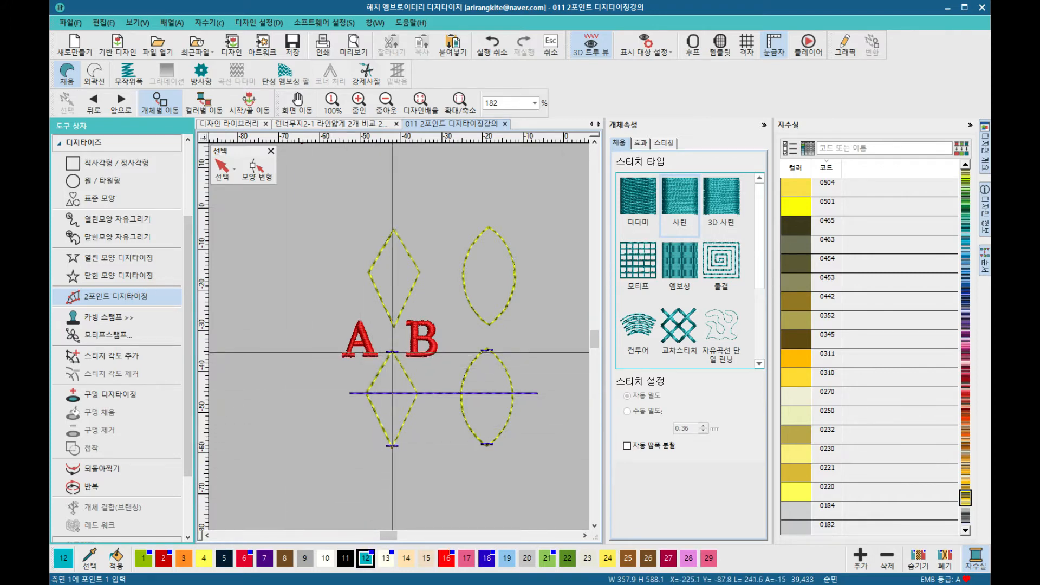
{"action": "scroll", "coordinate": [393, 352], "scroll_direction": "up", "scroll_amount": 5}
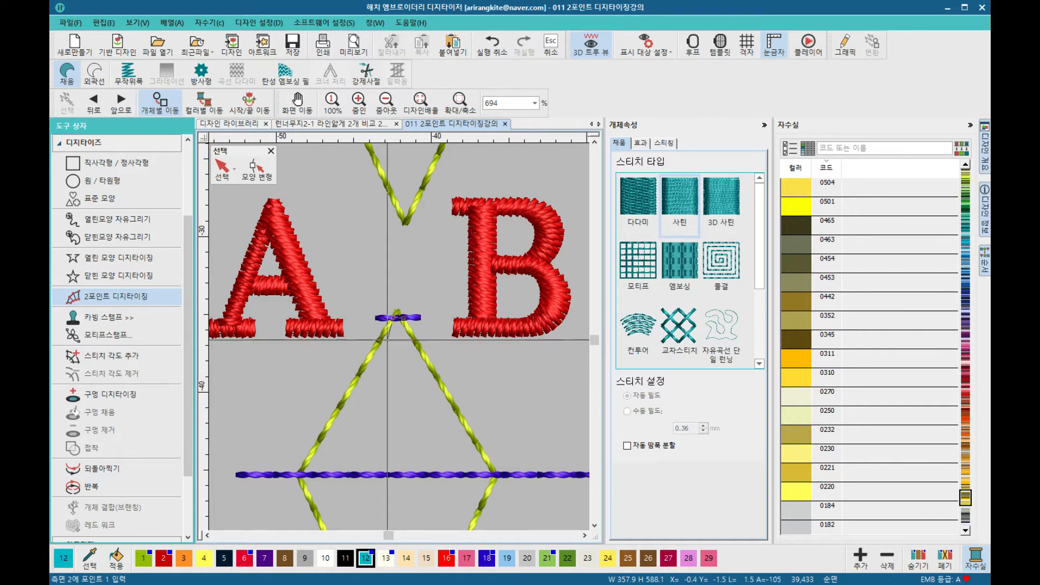
{"action": "left_click", "coordinate": [298, 475]}
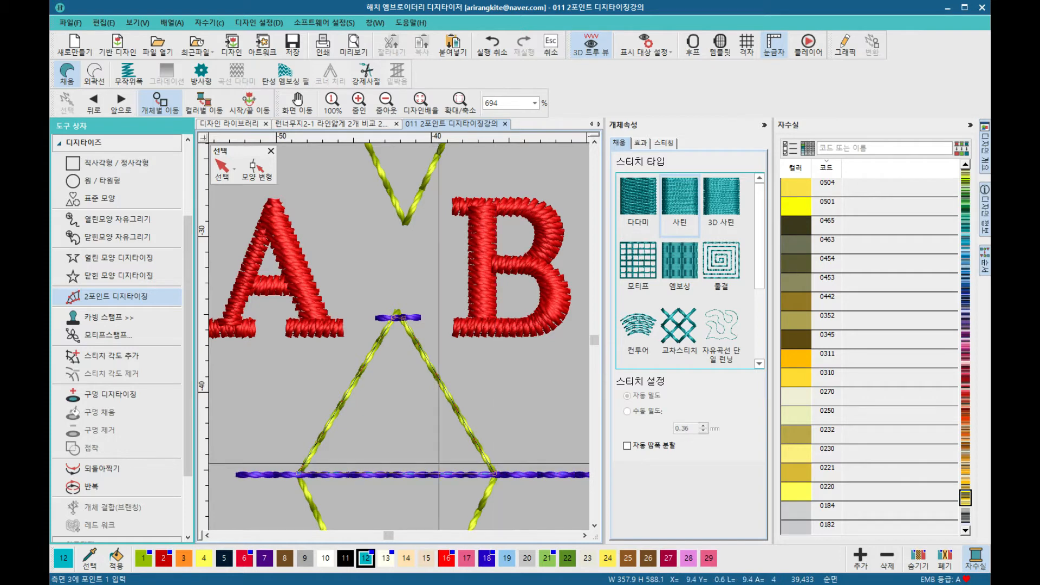
{"action": "left_click_drag", "start_coordinate": [460, 474], "coordinate": [493, 387]}
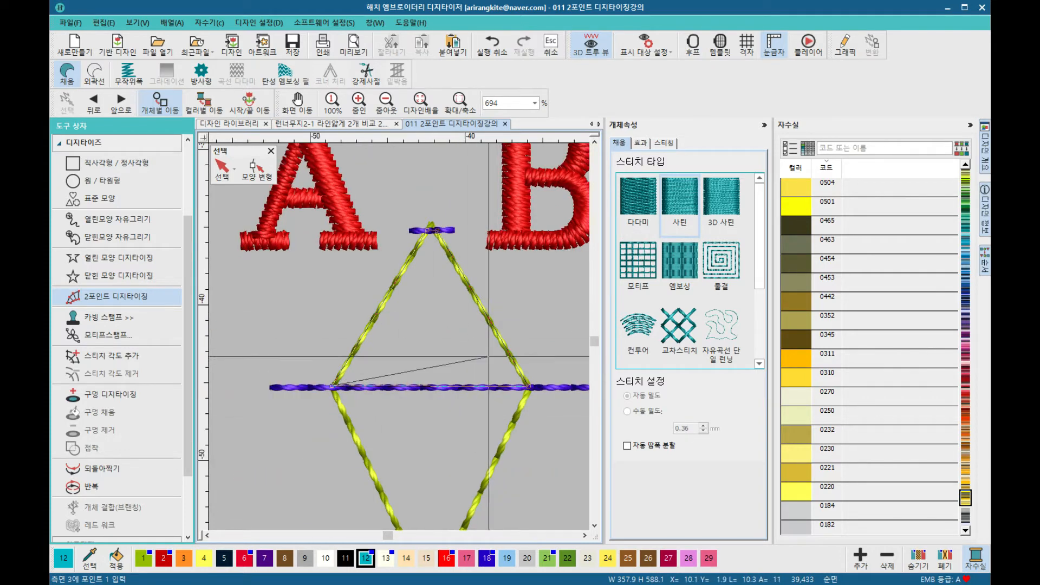
{"action": "middle_click", "coordinate": [426, 426]}
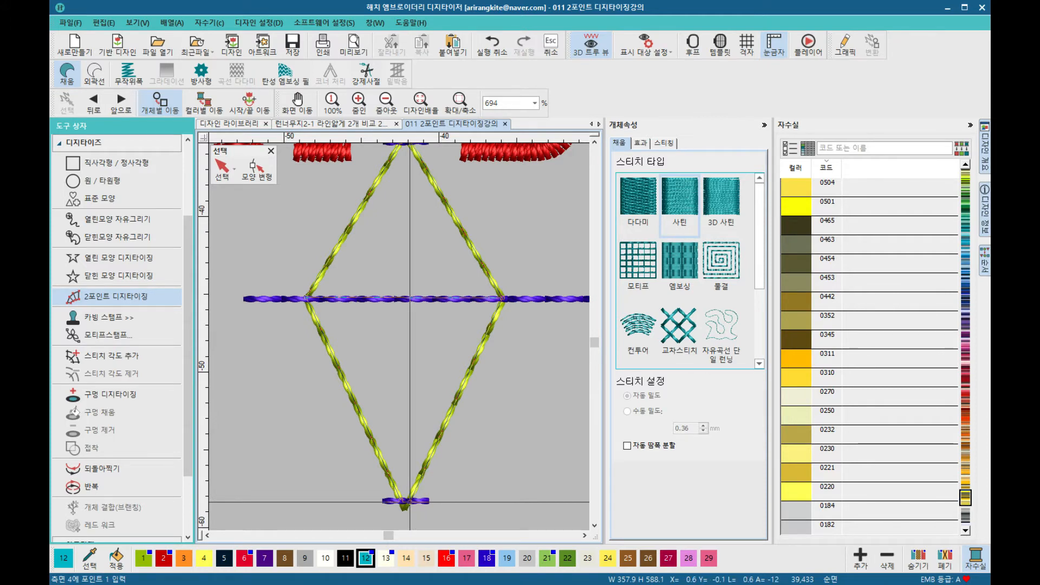
{"action": "left_click", "coordinate": [410, 501]}
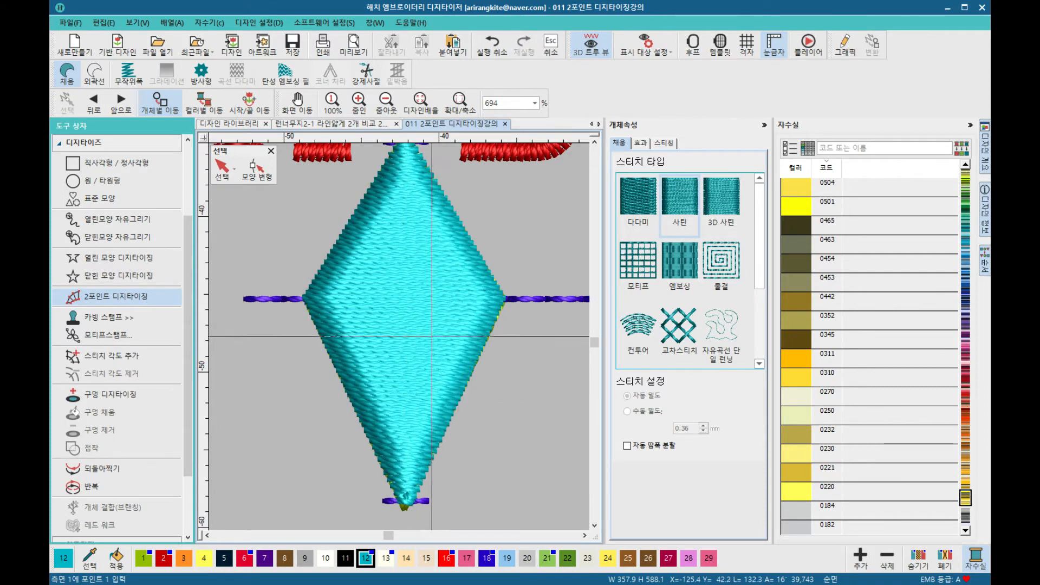
Step: Digitize a satin column over the oval guide beside the diamond, with width points at its top, middle and bottom
{"action": "scroll", "coordinate": [400, 337], "scroll_direction": "down", "scroll_amount": 3}
{"action": "scroll", "coordinate": [399, 337], "scroll_direction": "down", "scroll_amount": 3}
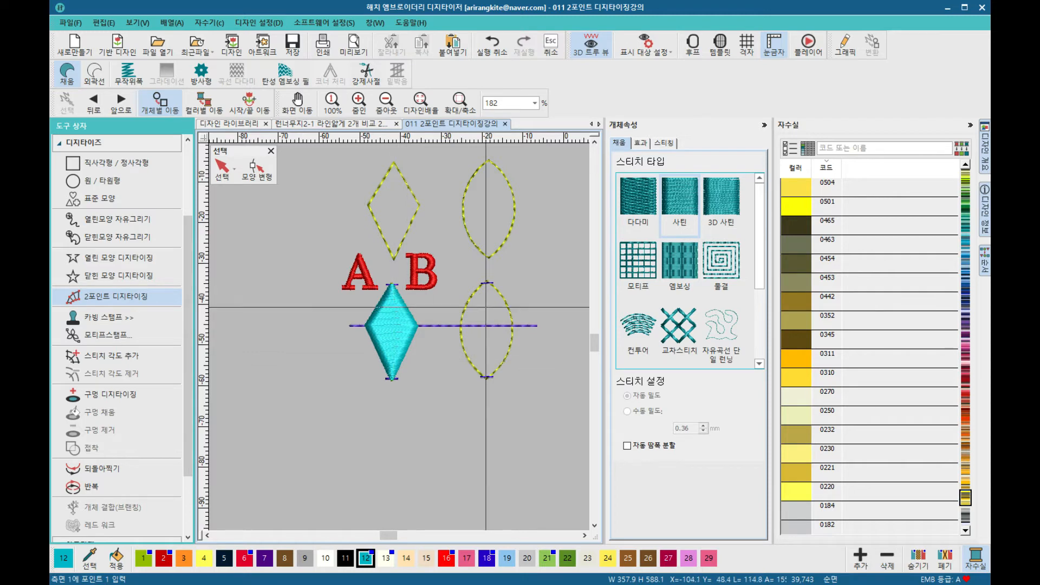
{"action": "scroll", "coordinate": [399, 337], "scroll_direction": "up", "scroll_amount": 2}
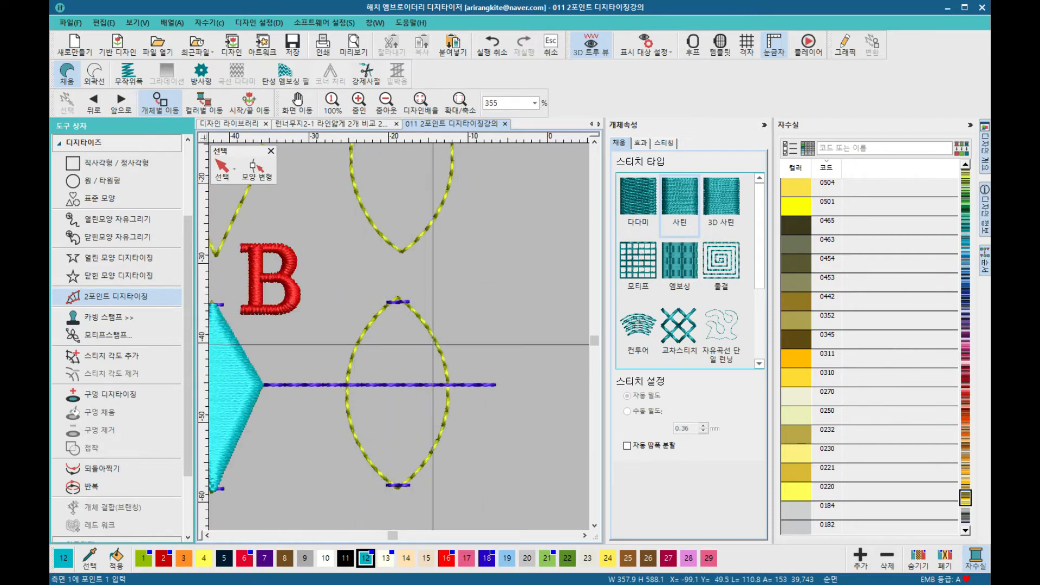
{"action": "scroll", "coordinate": [396, 325], "scroll_direction": "up", "scroll_amount": 3}
{"action": "left_click", "coordinate": [393, 314]}
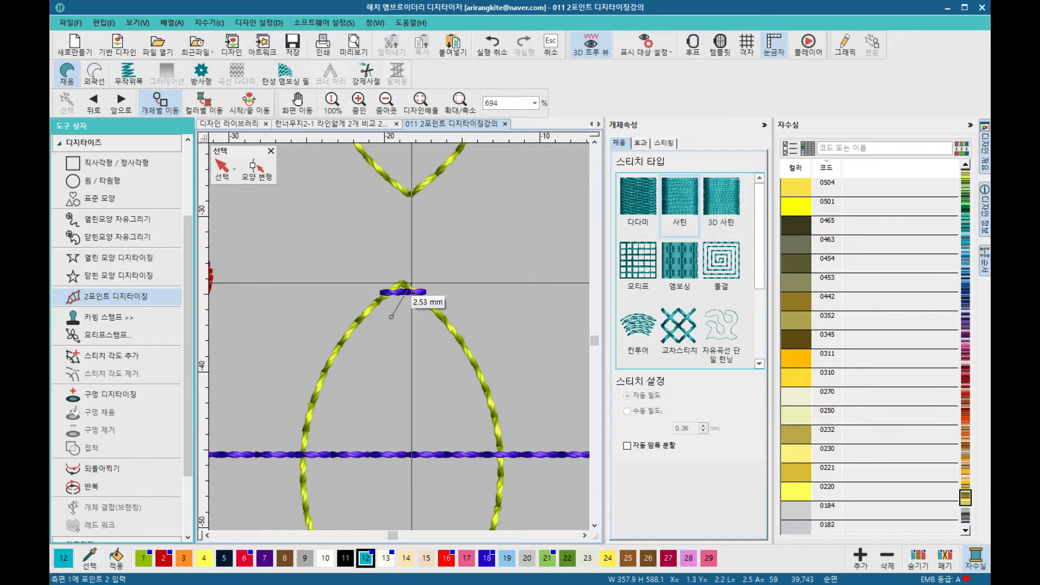
{"action": "key", "text": "Escape"}
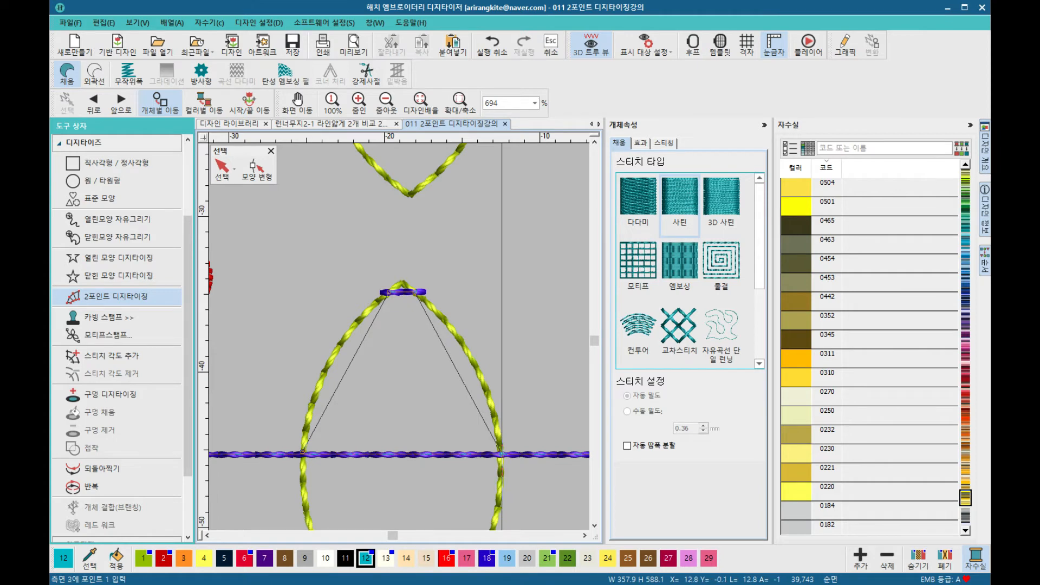
{"action": "left_click", "coordinate": [502, 454]}
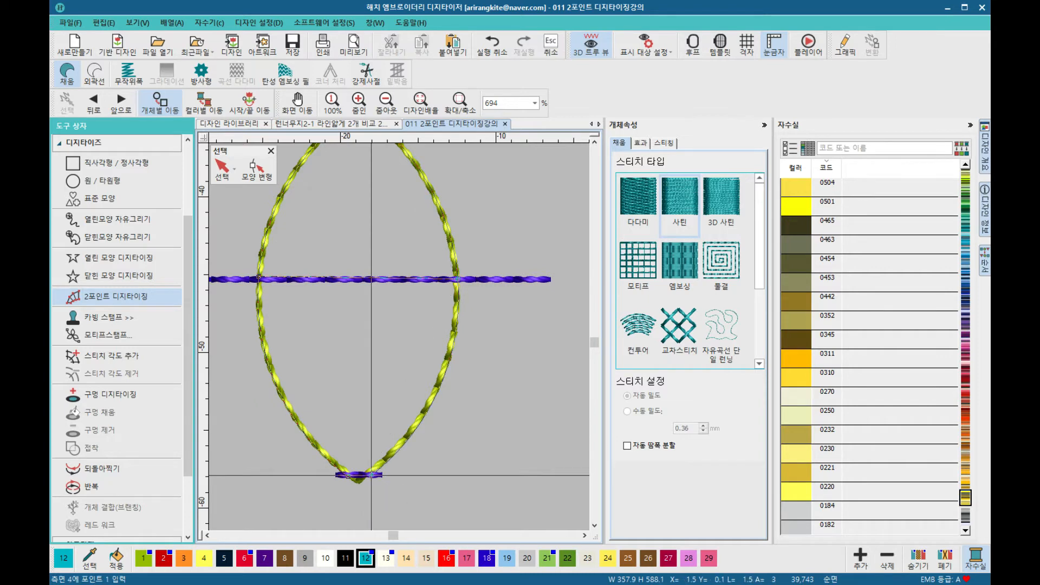
{"action": "key", "text": "Return"}
Step: Digitize a satin column over the tall vertical oval guide, placing width points at its top, middle and bottom tip
{"action": "scroll", "coordinate": [371, 475], "scroll_direction": "down", "scroll_amount": 5}
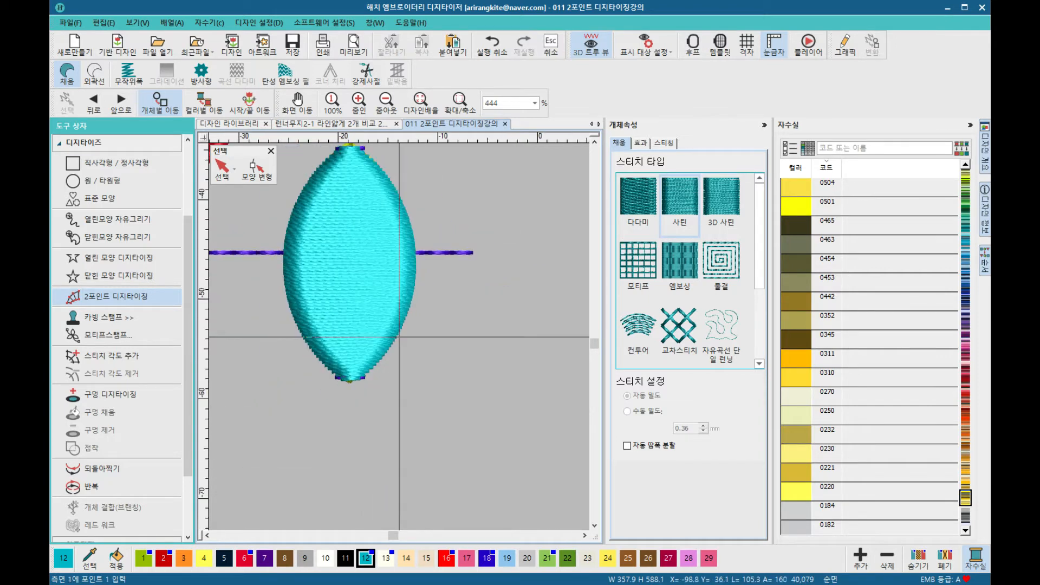
{"action": "scroll", "coordinate": [400, 337], "scroll_direction": "down", "scroll_amount": 3}
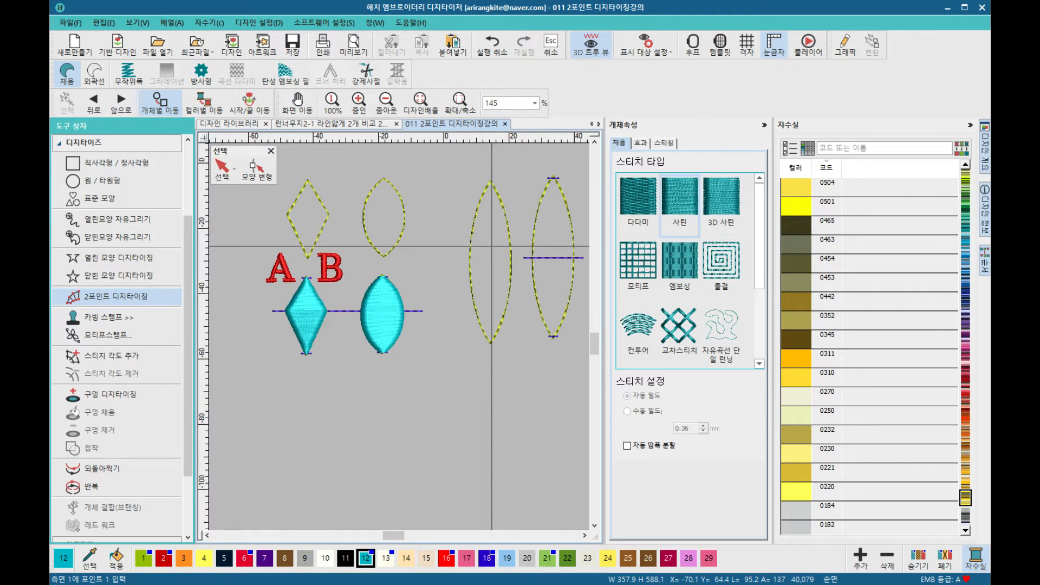
{"action": "scroll", "coordinate": [493, 220], "scroll_direction": "up", "scroll_amount": 2}
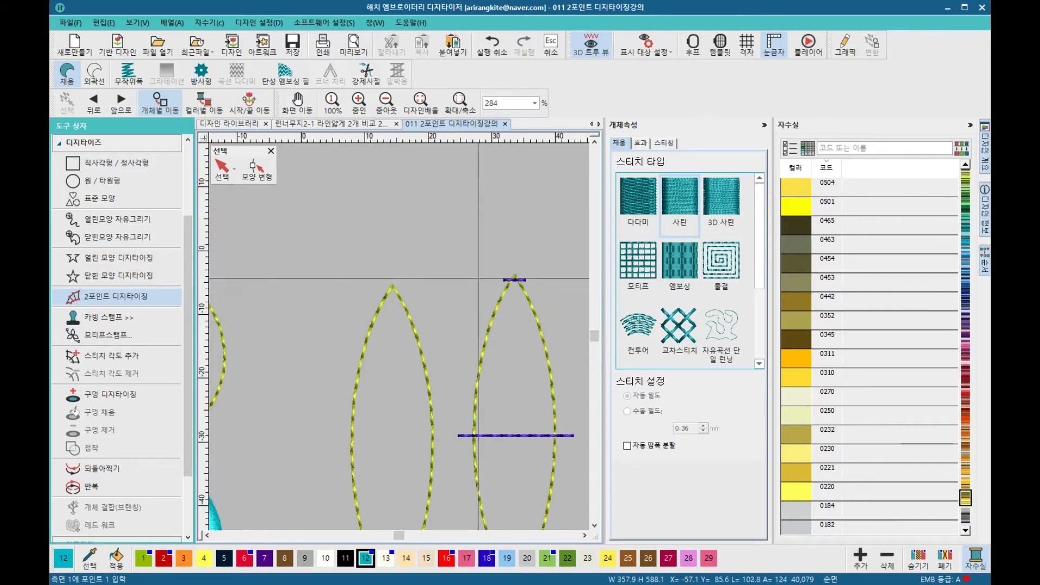
{"action": "left_click", "coordinate": [514, 280]}
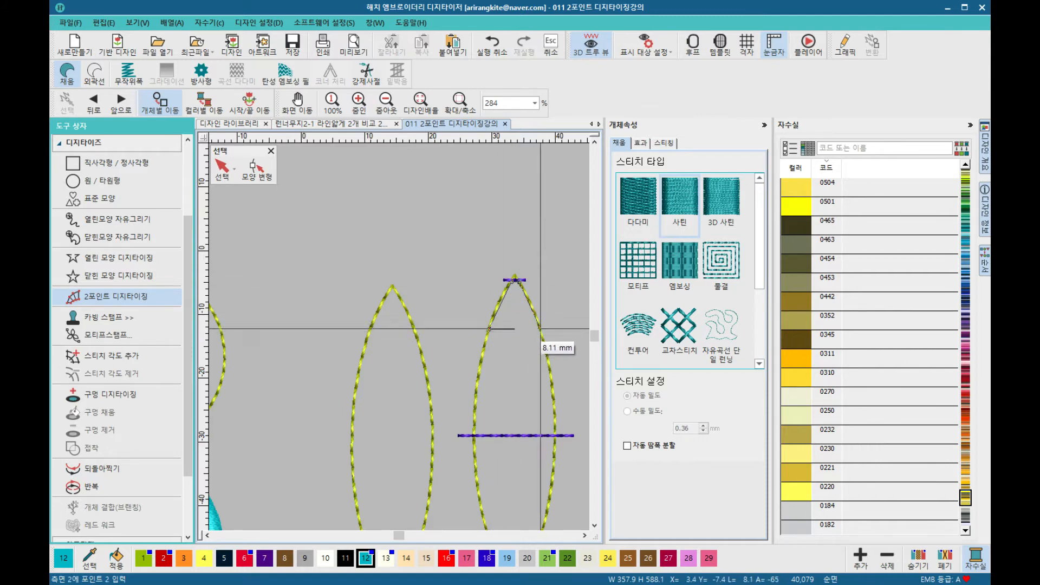
{"action": "left_click", "coordinate": [540, 329]}
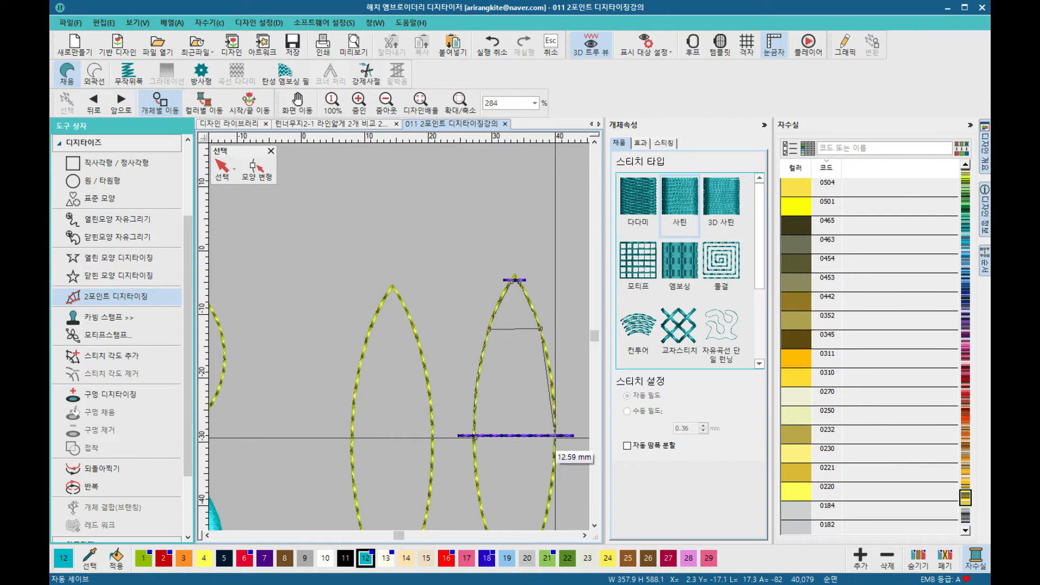
{"action": "key", "text": "c"}
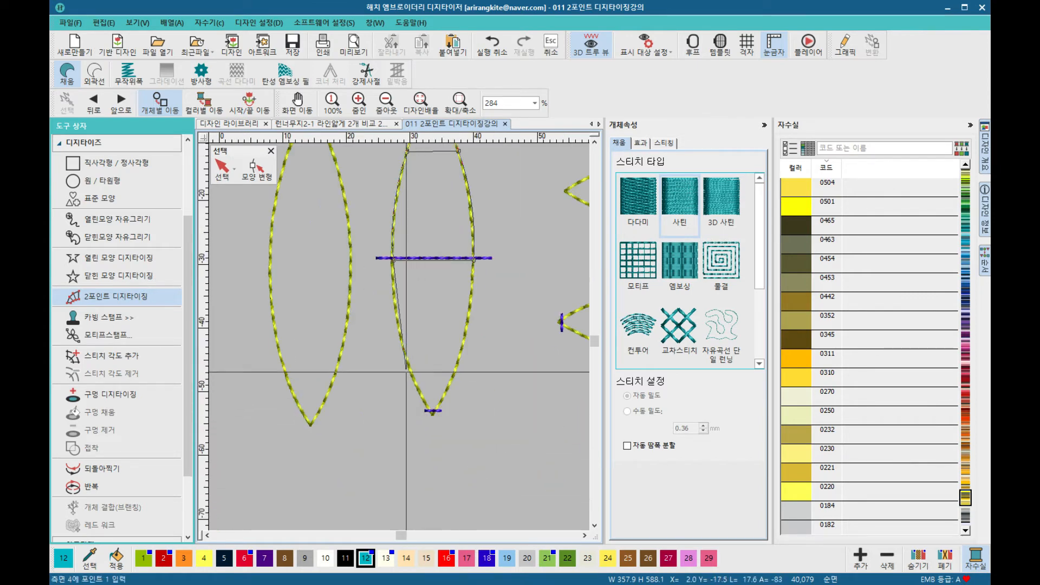
{"action": "left_click", "coordinate": [409, 368]}
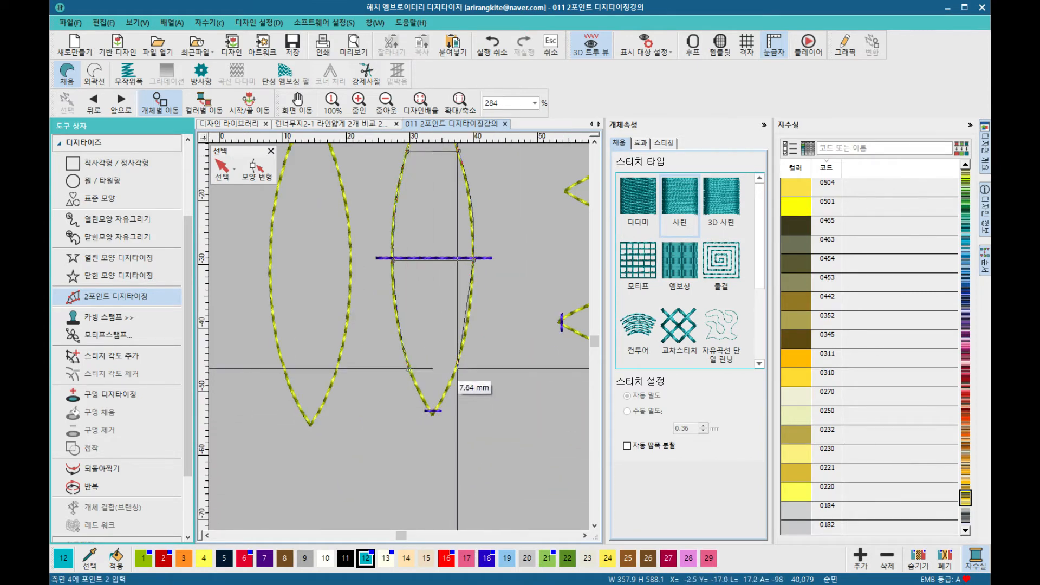
{"action": "left_click", "coordinate": [457, 368]}
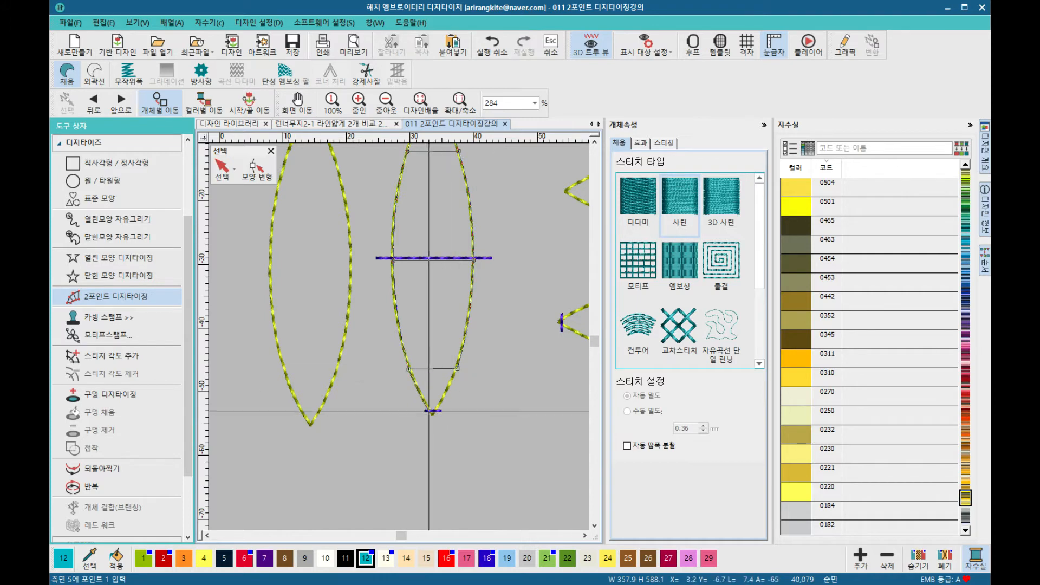
{"action": "left_click", "coordinate": [430, 411]}
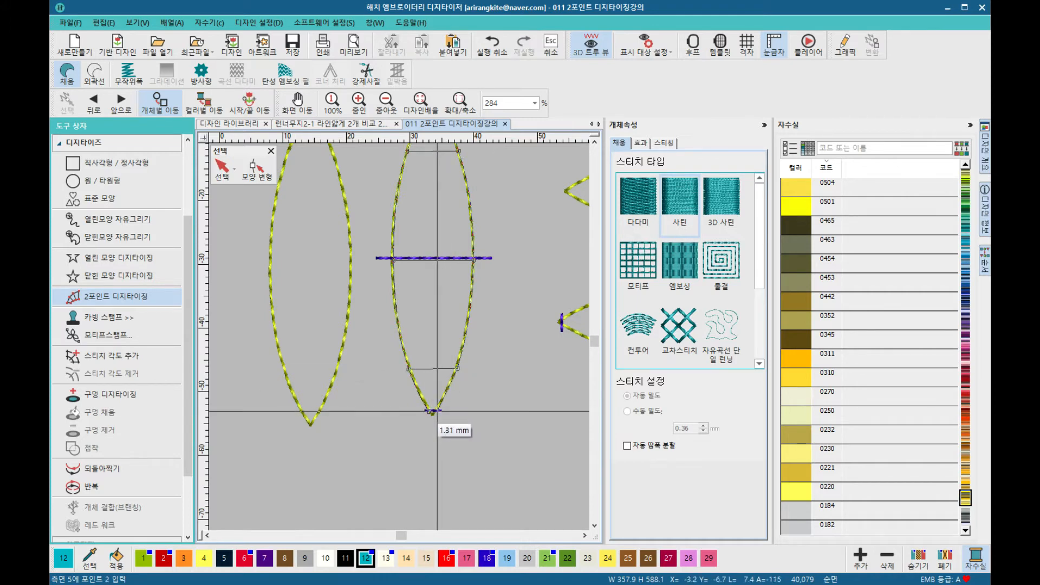
{"action": "key", "text": "Return"}
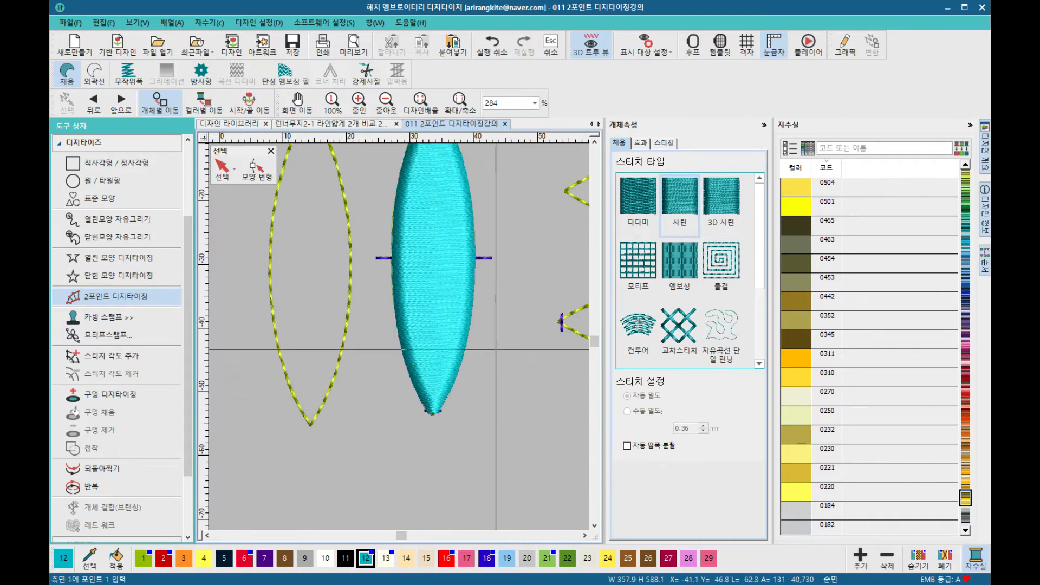
Step: Digitize a satin column over the horizontal oval guide, ending with a width point at its right tip
{"action": "scroll", "coordinate": [399, 337], "scroll_direction": "down", "scroll_amount": 2}
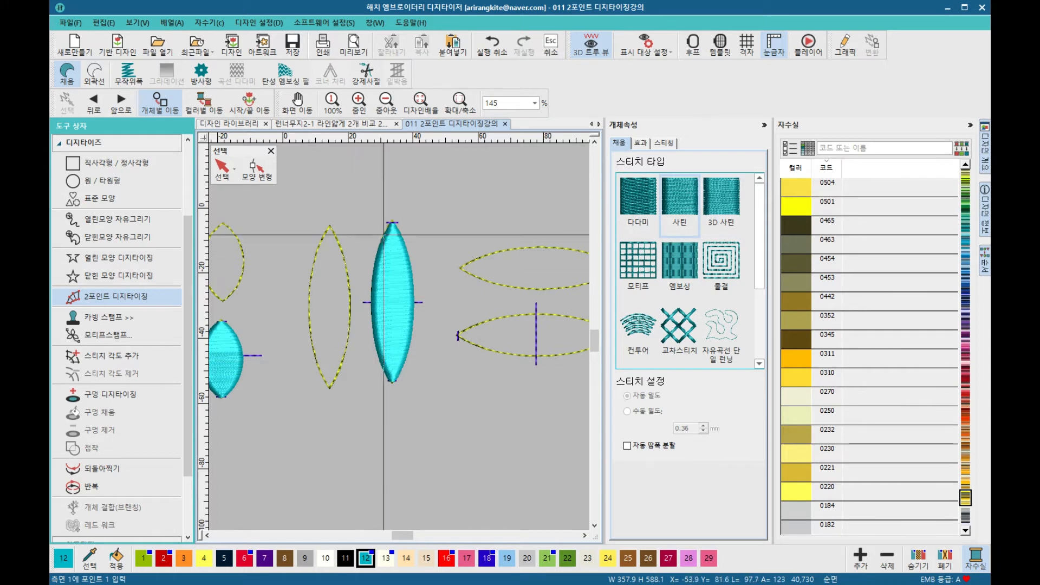
{"action": "scroll", "coordinate": [417, 314], "scroll_direction": "down", "scroll_amount": 2}
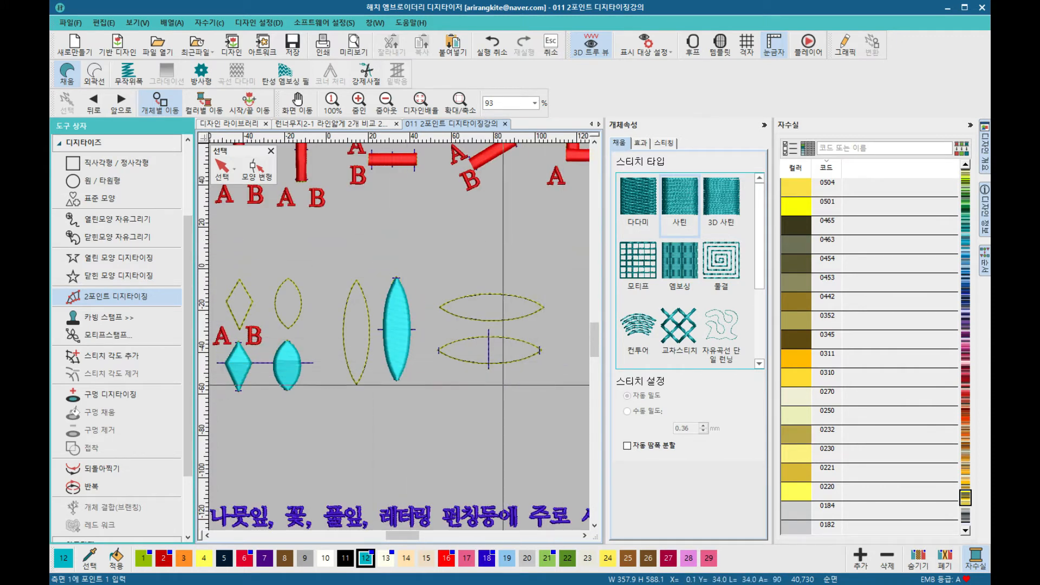
{"action": "scroll", "coordinate": [503, 379], "scroll_direction": "up", "scroll_amount": 2}
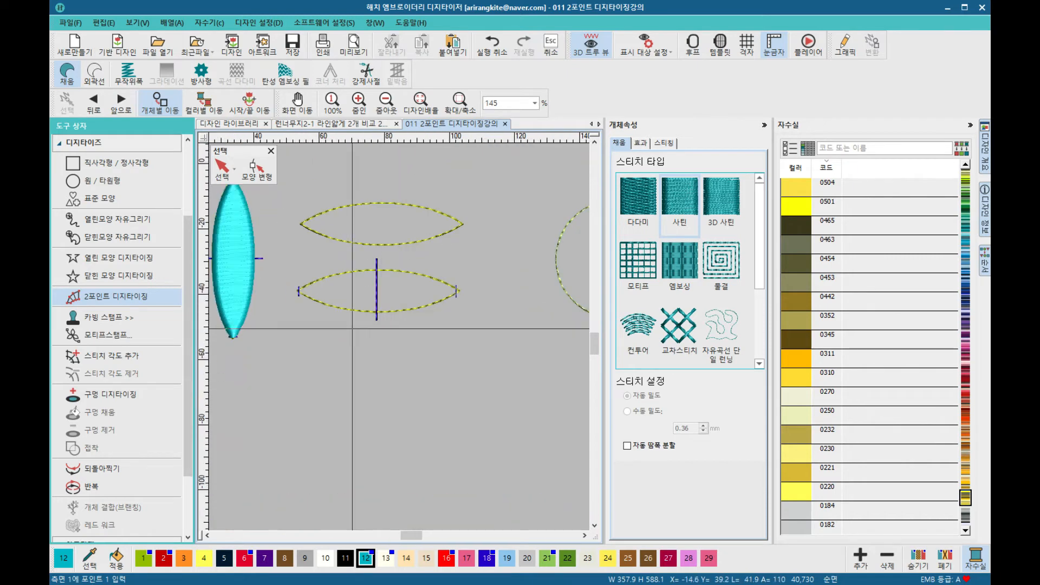
{"action": "scroll", "coordinate": [352, 329], "scroll_direction": "up", "scroll_amount": 2}
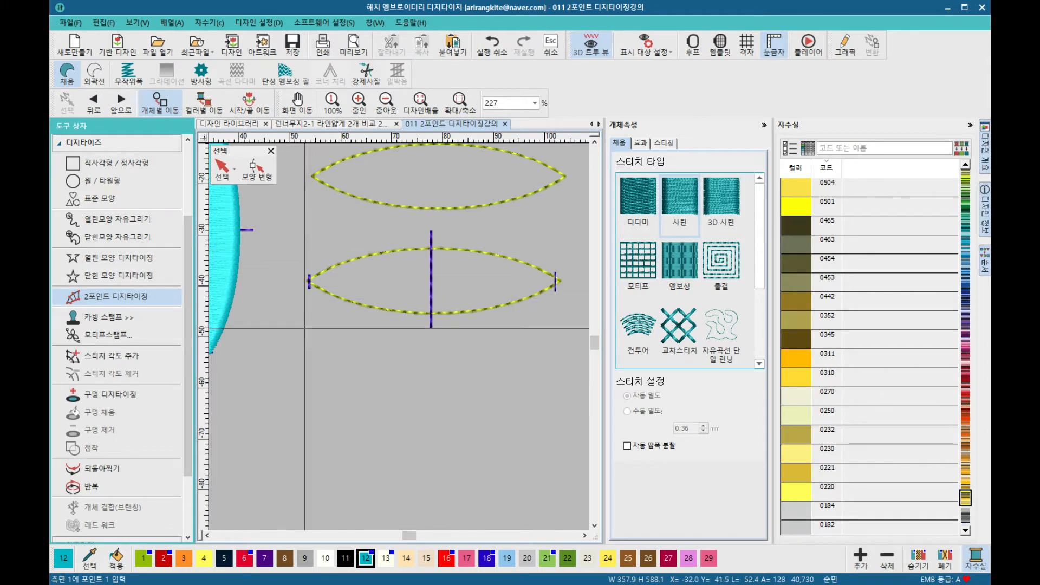
{"action": "scroll", "coordinate": [312, 289], "scroll_direction": "up", "scroll_amount": 2}
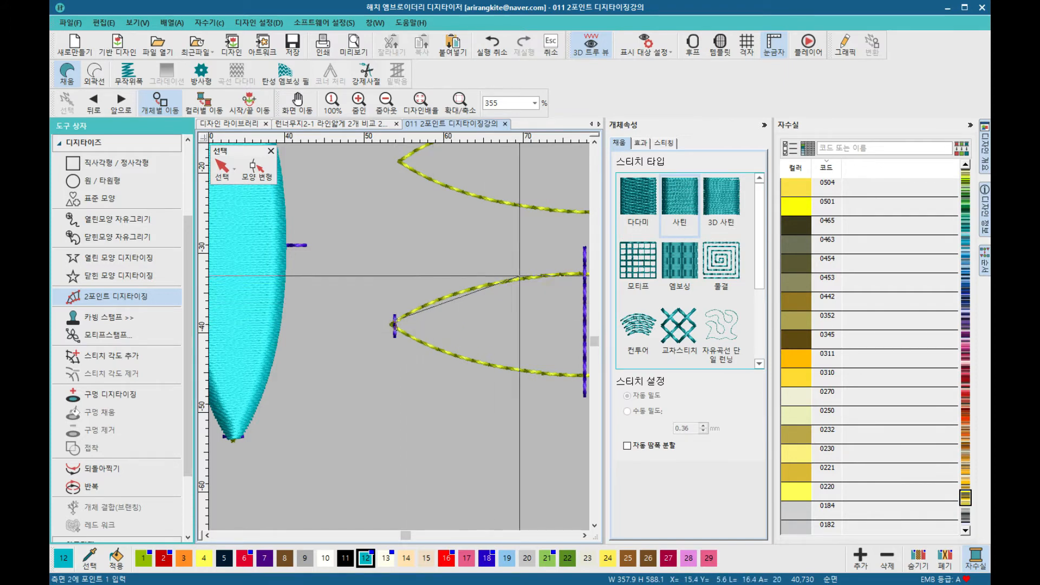
{"action": "left_click", "coordinate": [499, 301]}
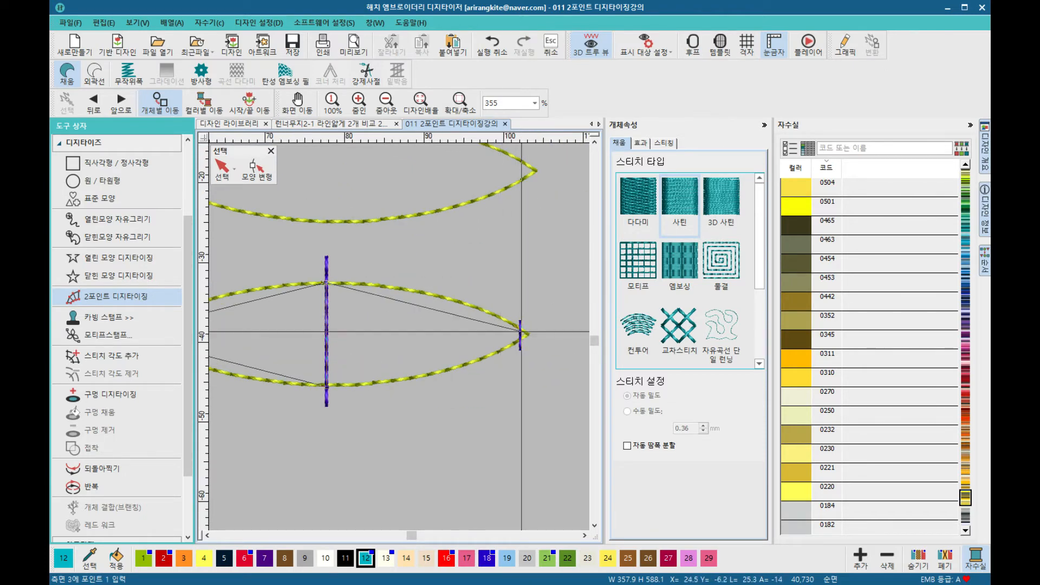
{"action": "left_click", "coordinate": [521, 328]}
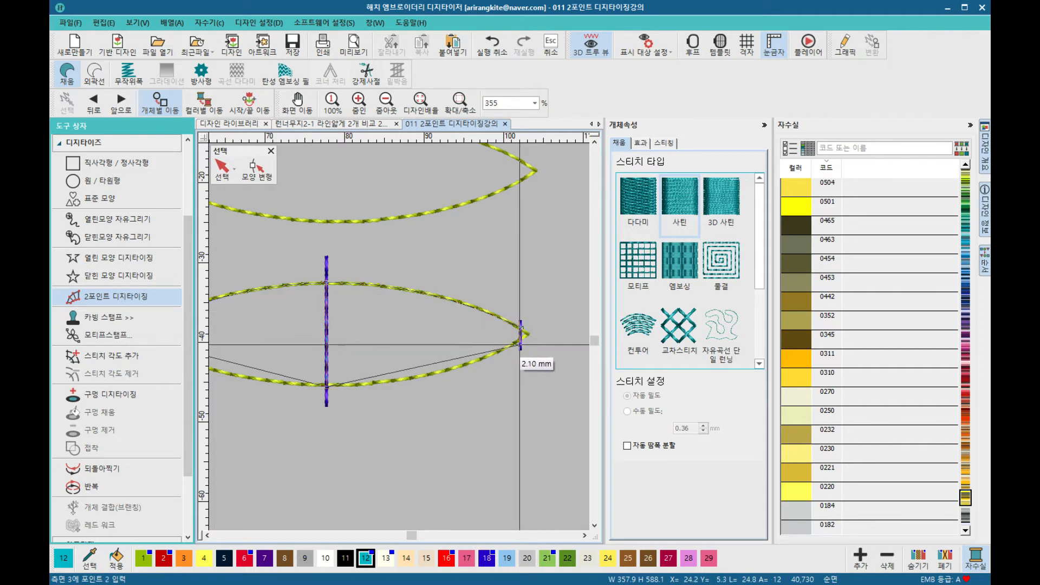
{"action": "key", "text": "Return"}
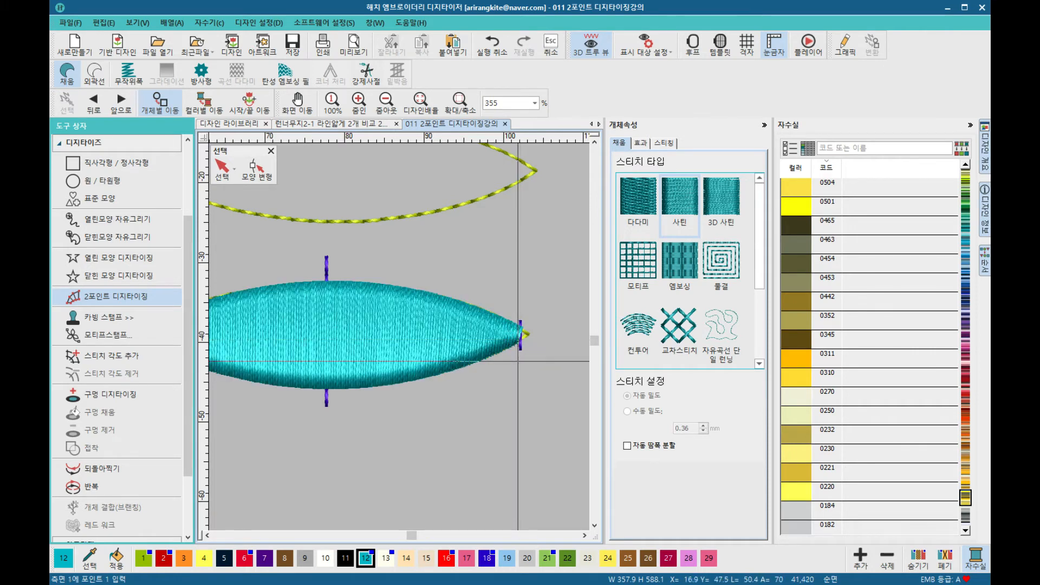
Step: Digitize a satin column over the circle guide with width points at its top, middle and bottom
{"action": "scroll", "coordinate": [400, 337], "scroll_direction": "down", "scroll_amount": 1}
{"action": "scroll", "coordinate": [399, 337], "scroll_direction": "down", "scroll_amount": 3}
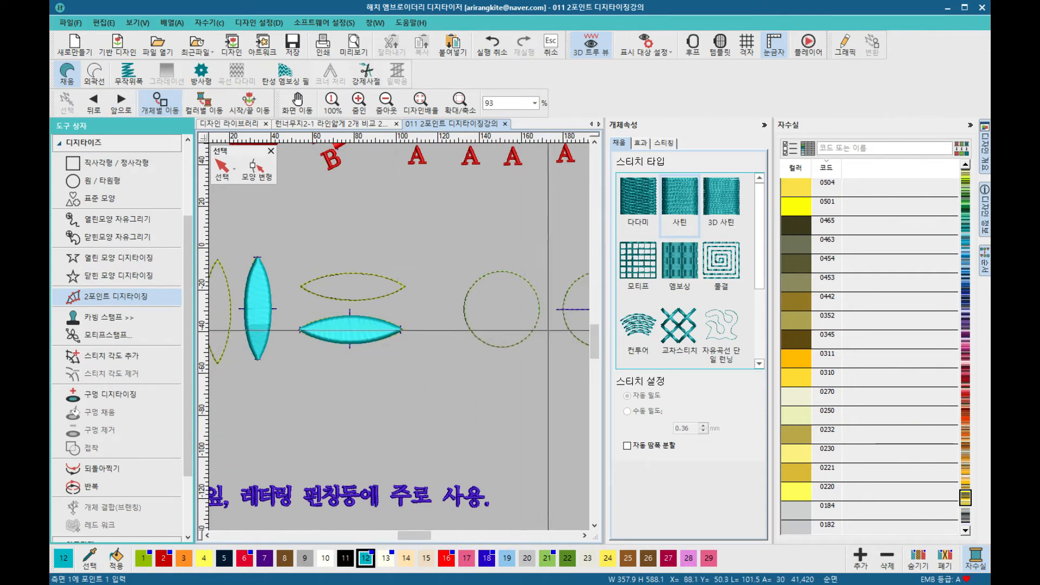
{"action": "scroll", "coordinate": [418, 329], "scroll_direction": "down", "scroll_amount": 1}
{"action": "scroll", "coordinate": [417, 329], "scroll_direction": "up", "scroll_amount": 2}
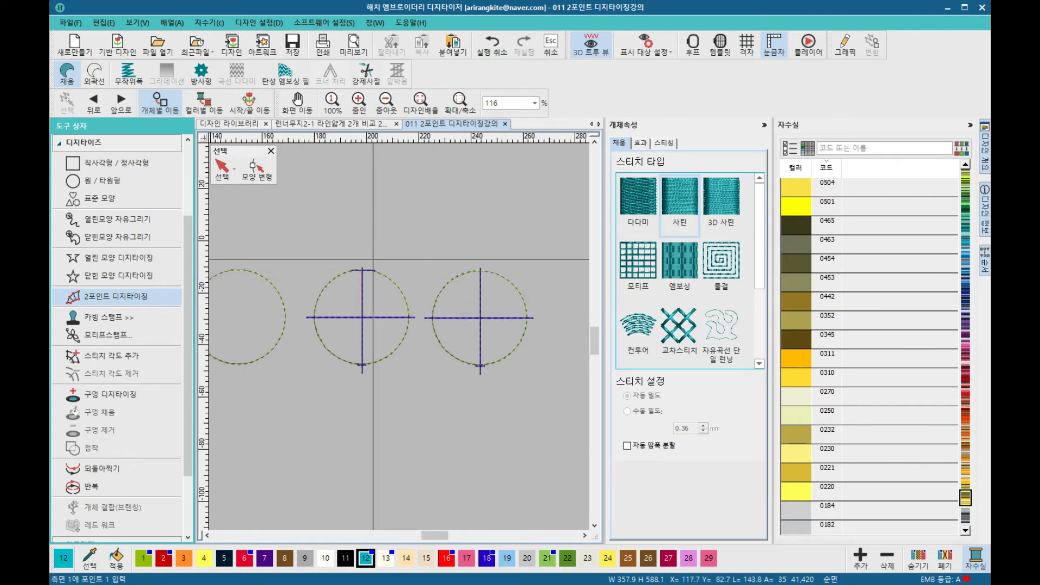
{"action": "scroll", "coordinate": [353, 283], "scroll_direction": "up", "scroll_amount": 4}
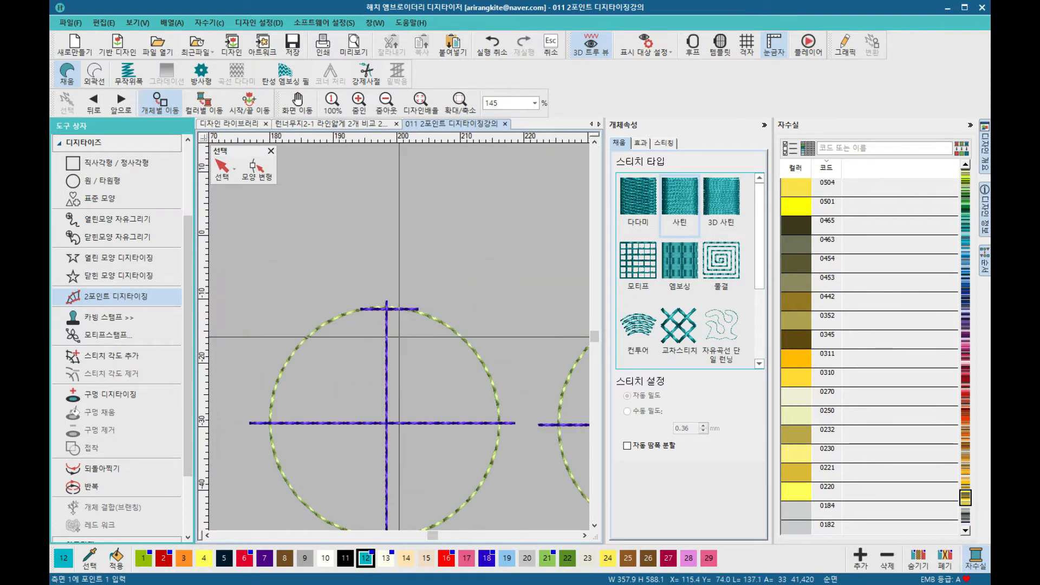
{"action": "left_click", "coordinate": [381, 310]}
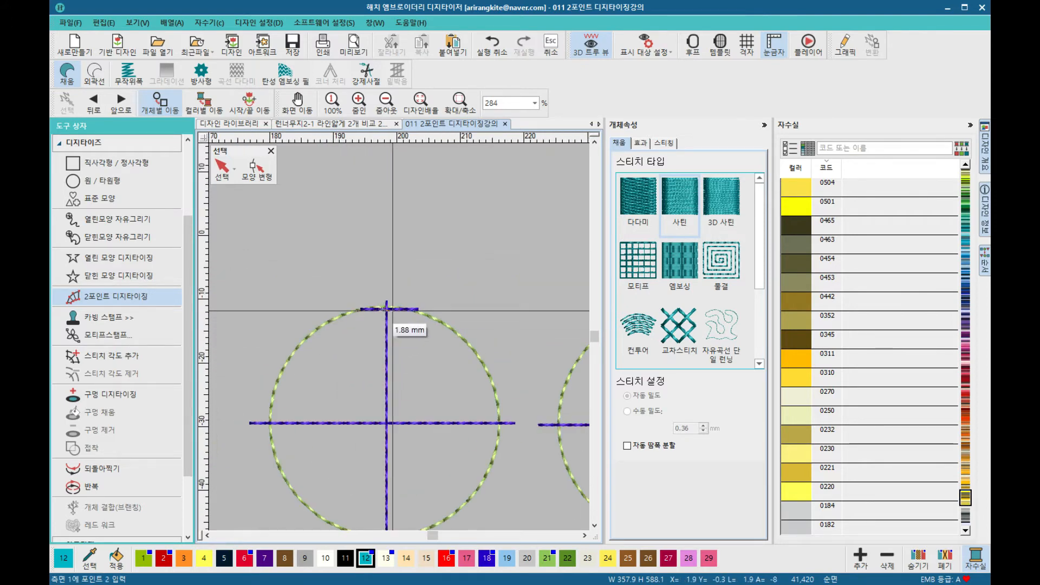
{"action": "left_click", "coordinate": [393, 310]}
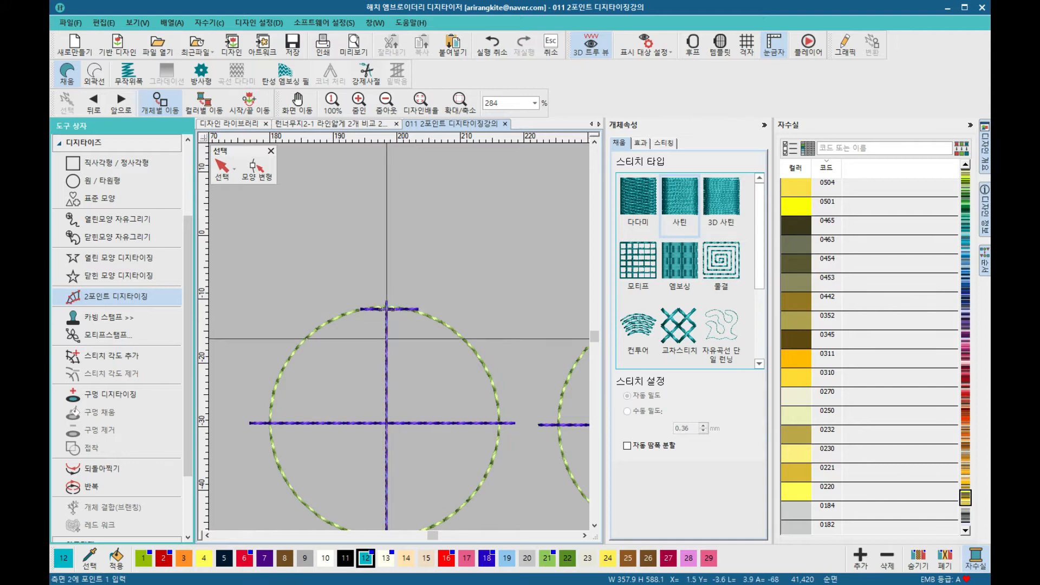
{"action": "left_click", "coordinate": [271, 422]}
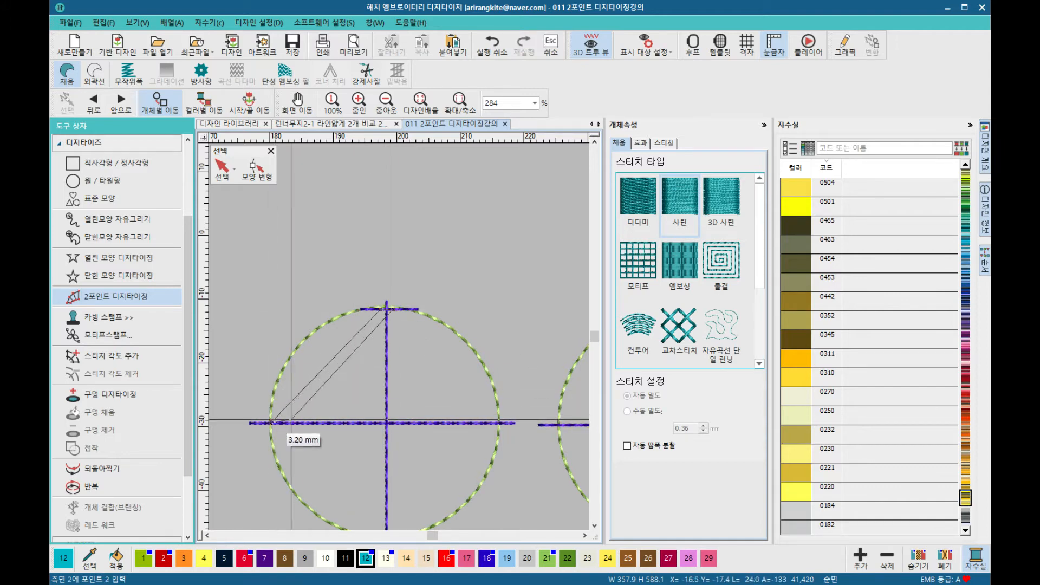
{"action": "left_click", "coordinate": [500, 424]}
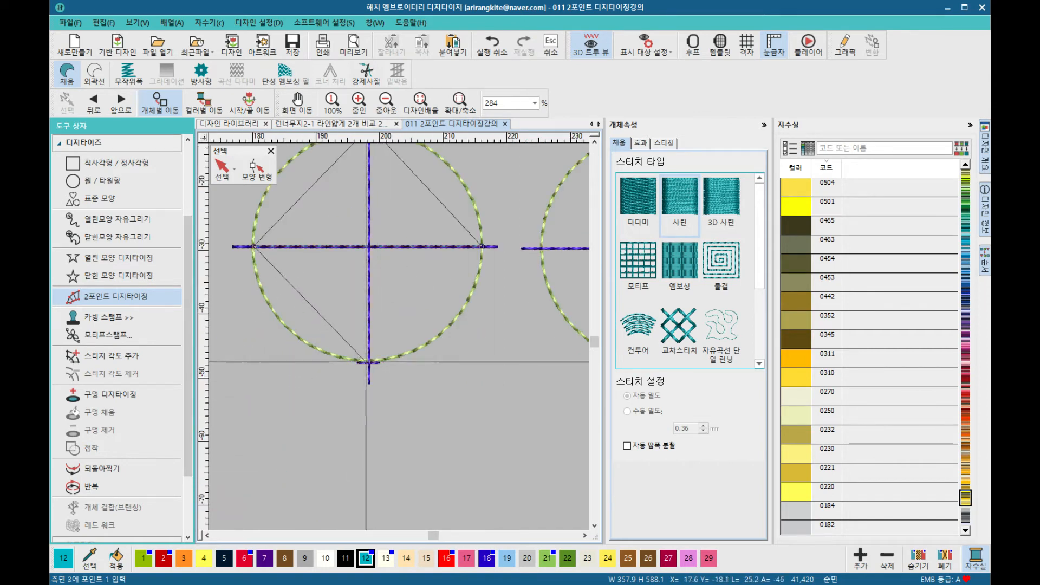
{"action": "left_click", "coordinate": [366, 364]}
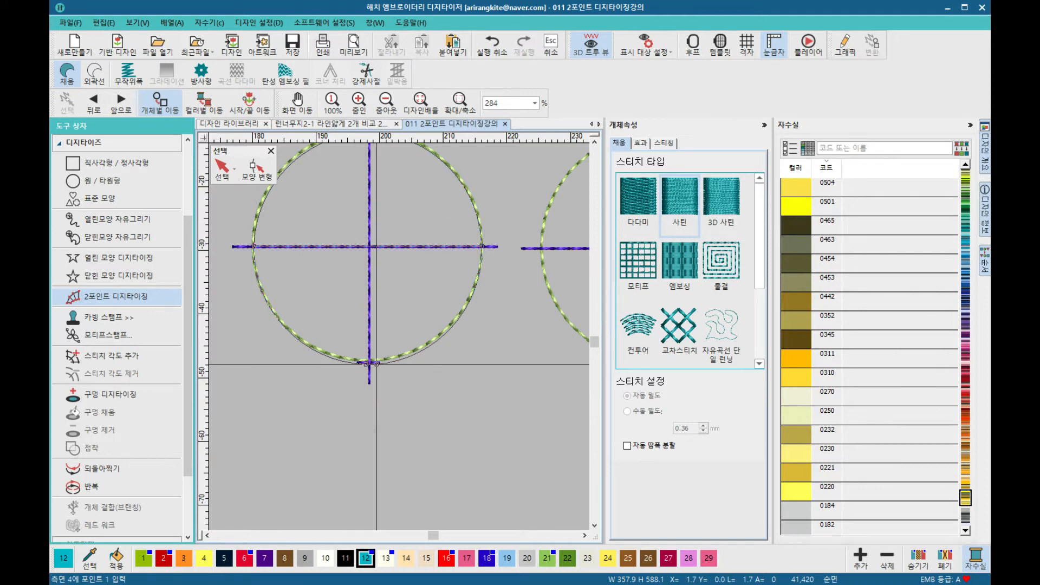
{"action": "key", "text": "Return"}
Step: Examine the leaf-shaped guide with its diagonal width lines below the digitized shapes
{"action": "scroll", "coordinate": [377, 364], "scroll_direction": "down", "scroll_amount": 3}
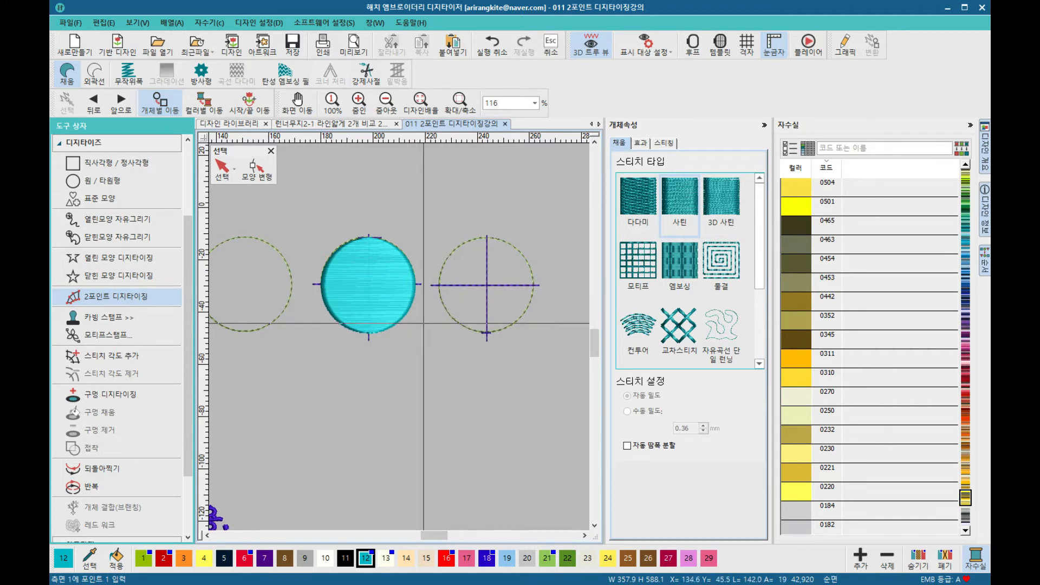
{"action": "scroll", "coordinate": [405, 365], "scroll_direction": "down", "scroll_amount": 6}
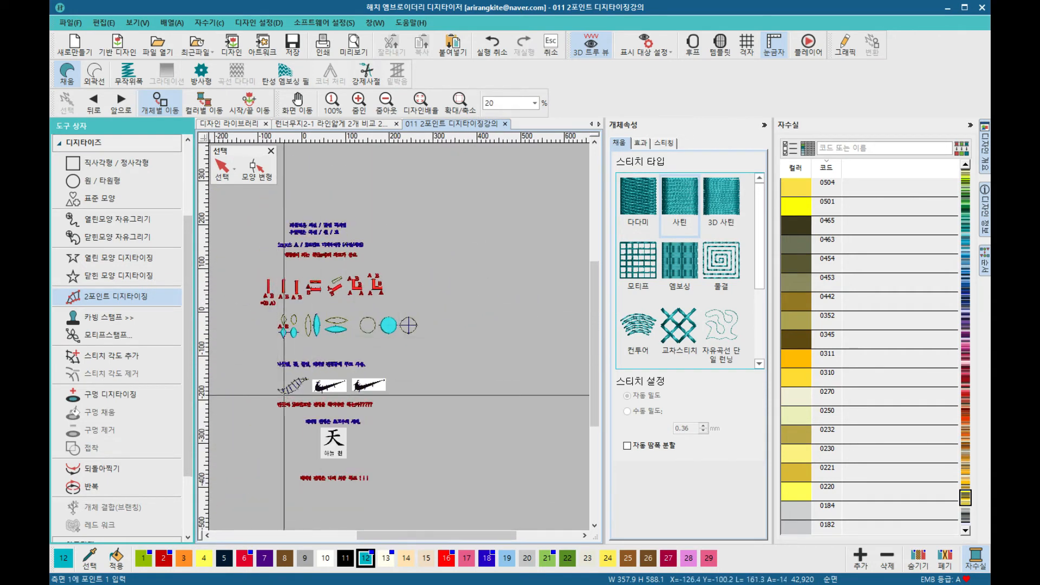
{"action": "scroll", "coordinate": [303, 384], "scroll_direction": "up", "scroll_amount": 4}
{"action": "scroll", "coordinate": [400, 337], "scroll_direction": "up", "scroll_amount": 2}
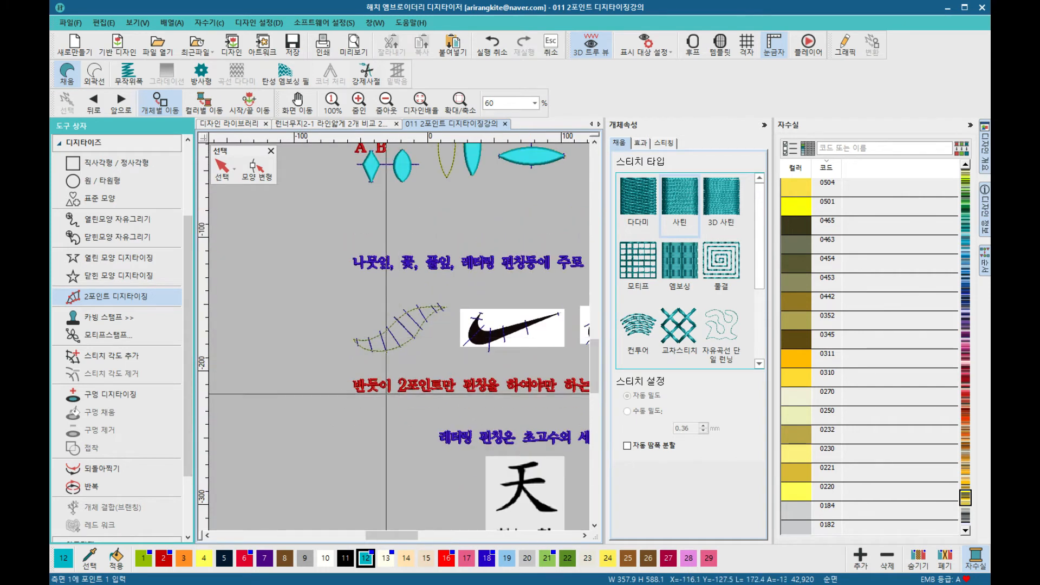
{"action": "left_click_drag", "start_coordinate": [394, 537], "coordinate": [405, 537]}
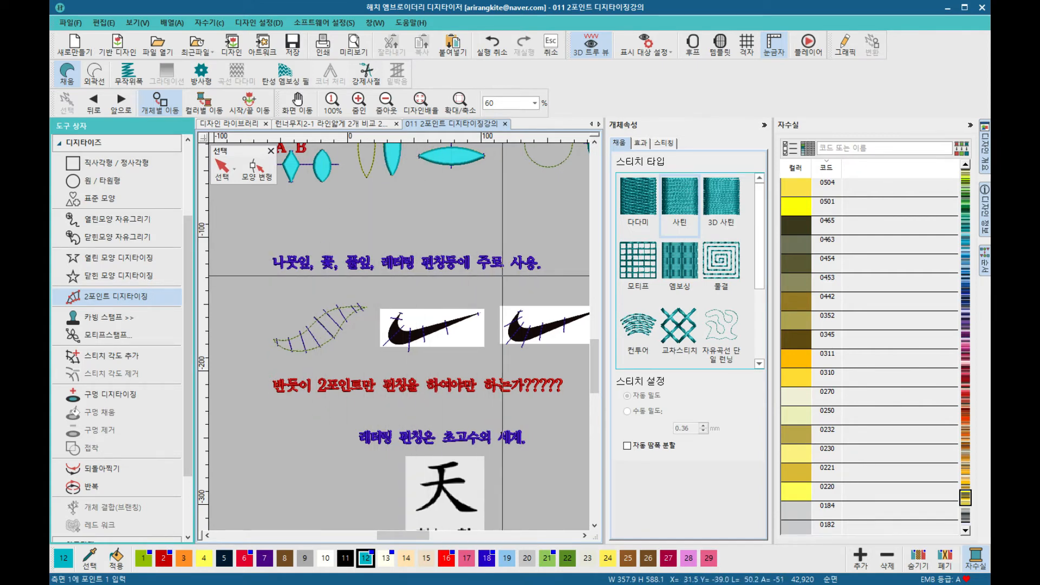
{"action": "scroll", "coordinate": [328, 345], "scroll_direction": "up", "scroll_amount": 2}
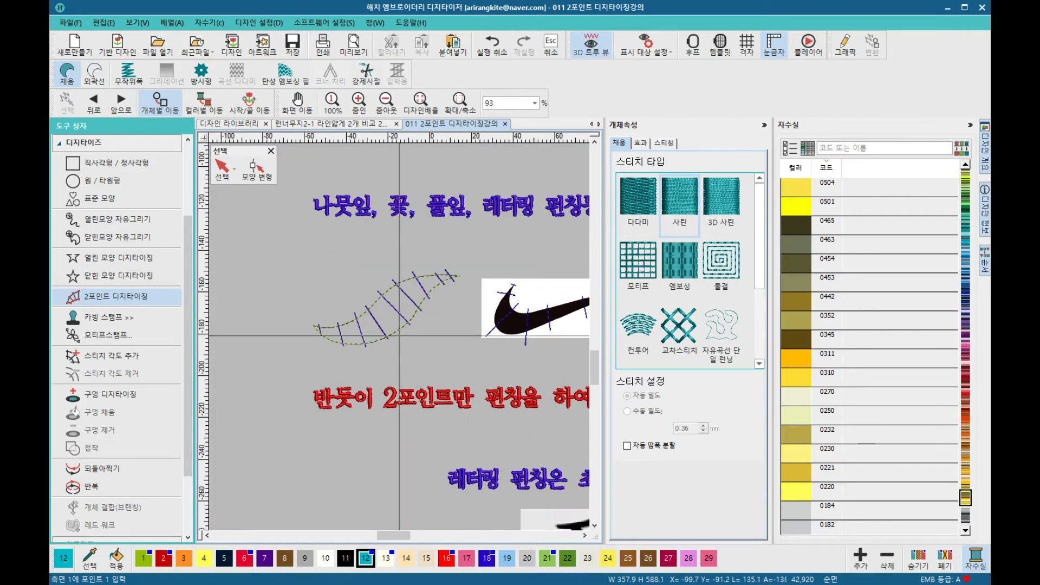
{"action": "scroll", "coordinate": [399, 337], "scroll_direction": "up", "scroll_amount": 1}
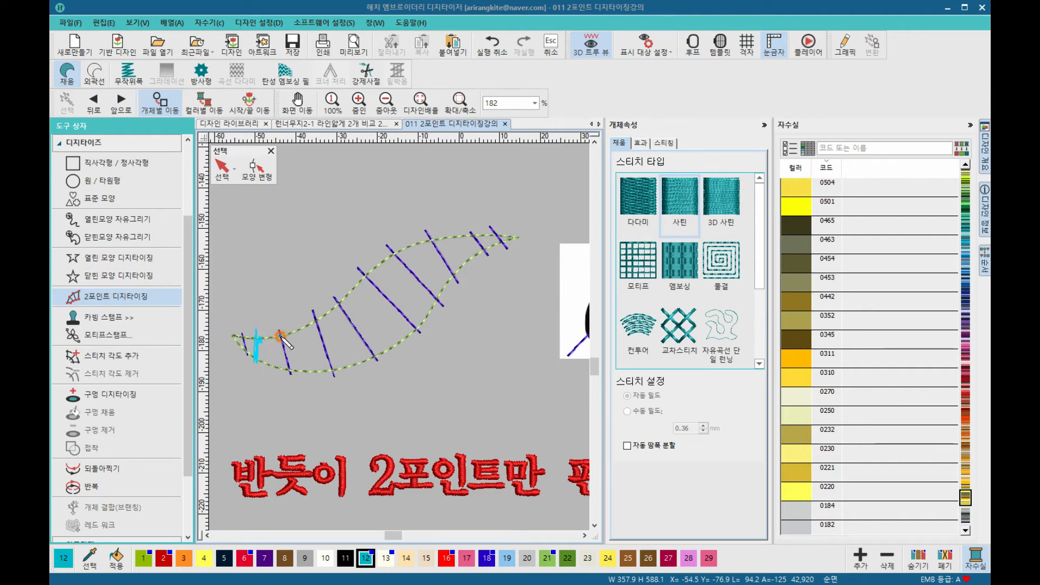
{"action": "left_click", "coordinate": [275, 371]}
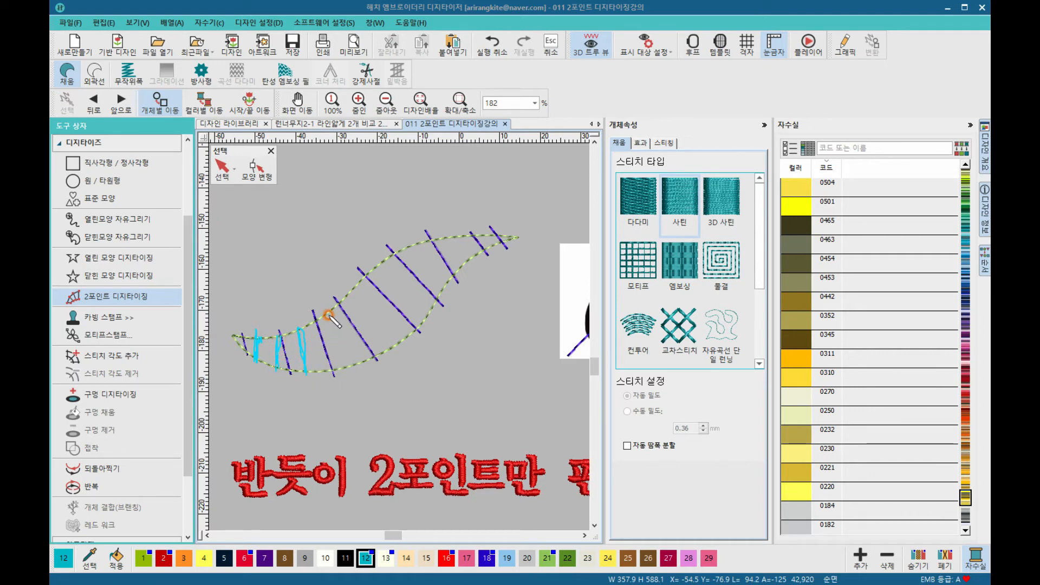
{"action": "left_click", "coordinate": [350, 366]}
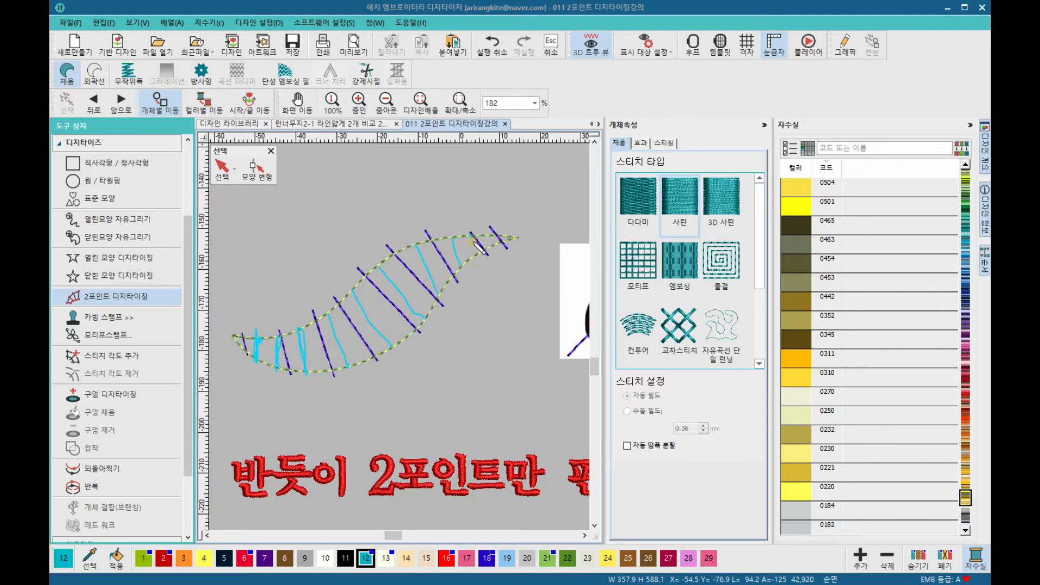
{"action": "left_click", "coordinate": [457, 329]}
{"action": "mouse_move", "coordinate": [524, 253]}
{"action": "left_mouse_down"}
{"action": "mouse_move", "coordinate": [425, 269]}
{"action": "mouse_move", "coordinate": [299, 369]}
{"action": "mouse_move", "coordinate": [240, 336]}
{"action": "left_mouse_up"}
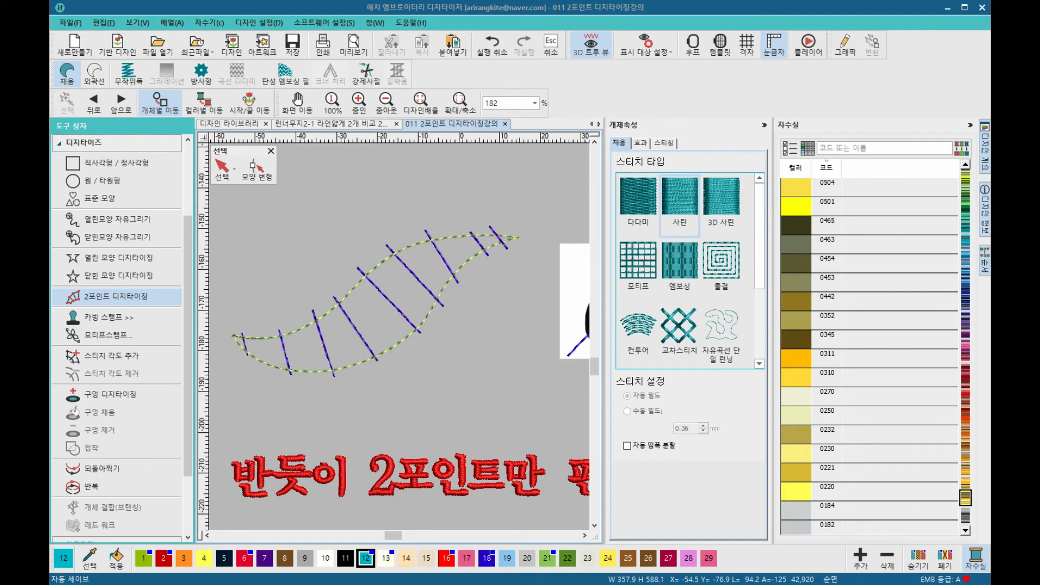
{"action": "left_click", "coordinate": [540, 189]}
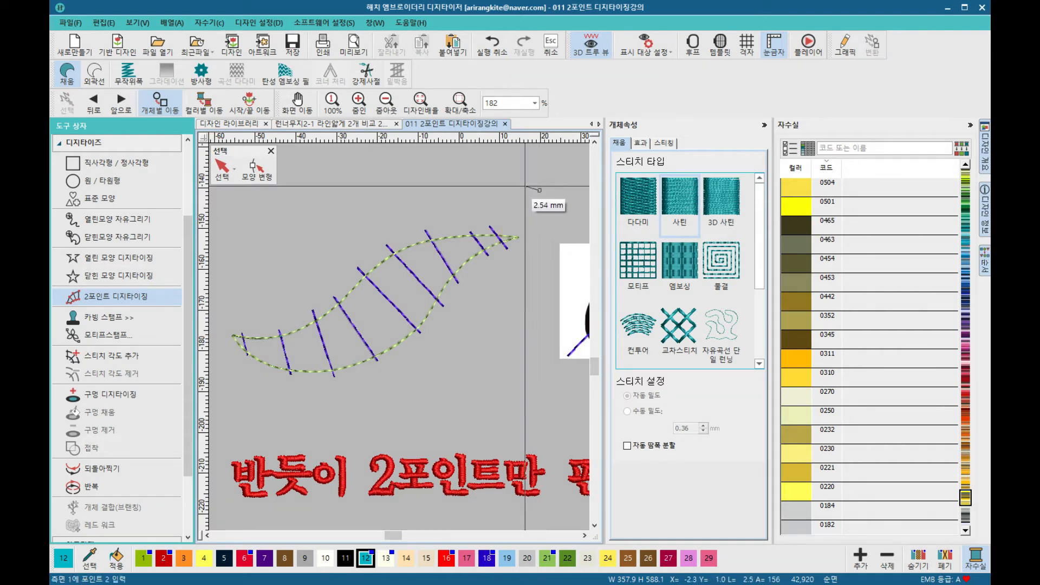
{"action": "key", "text": "Escape"}
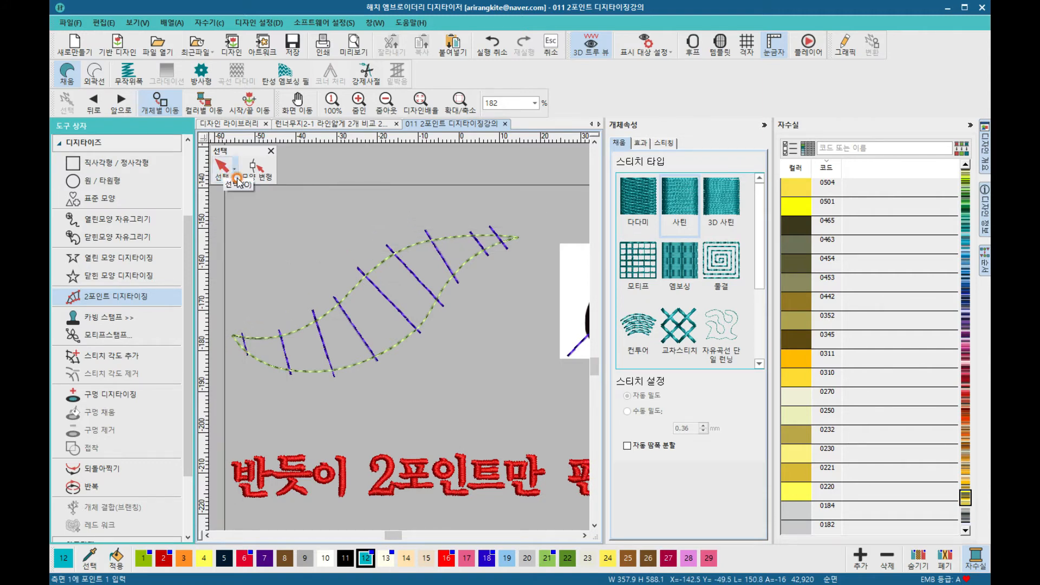
{"action": "left_click", "coordinate": [258, 179]}
{"action": "left_click", "coordinate": [234, 182]}
{"action": "left_click", "coordinate": [253, 178]}
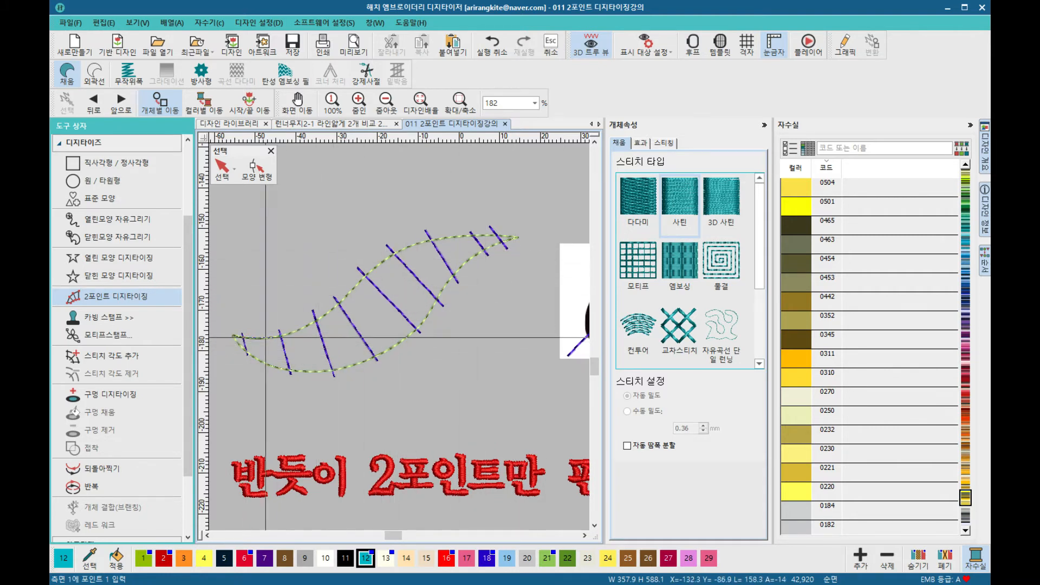
Step: Reactivate the 2 Point Digitizing tool with Satin stitch type and thread colour 22 for the leaf guide
{"action": "left_click", "coordinate": [114, 298]}
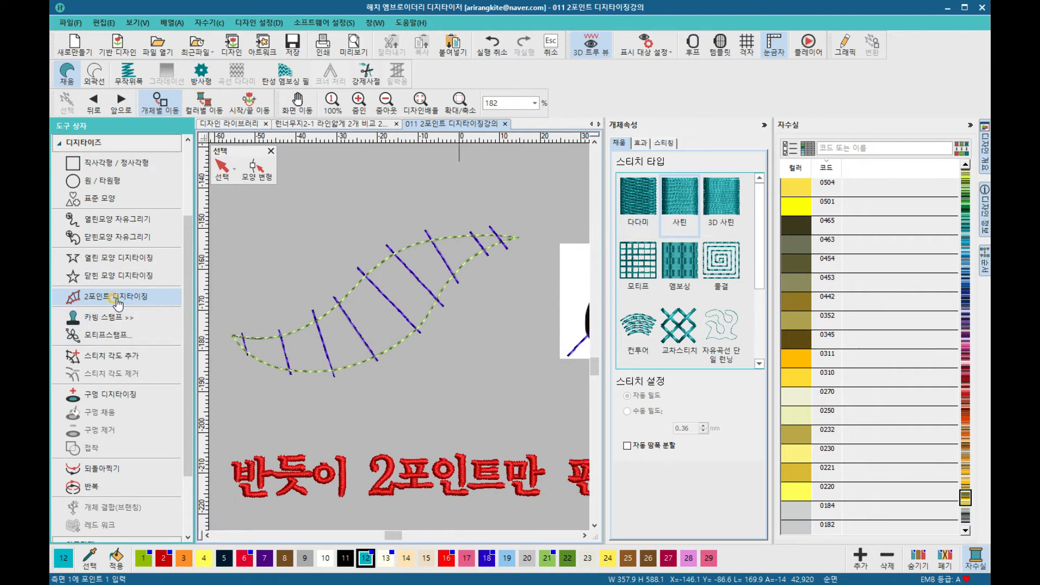
{"action": "left_click", "coordinate": [681, 210]}
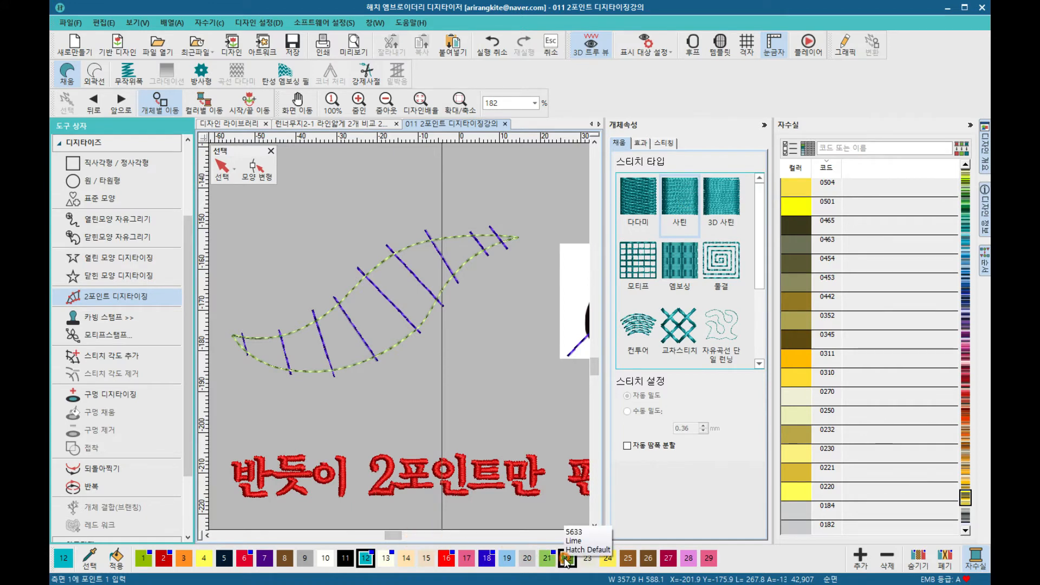
{"action": "left_click", "coordinate": [567, 558]}
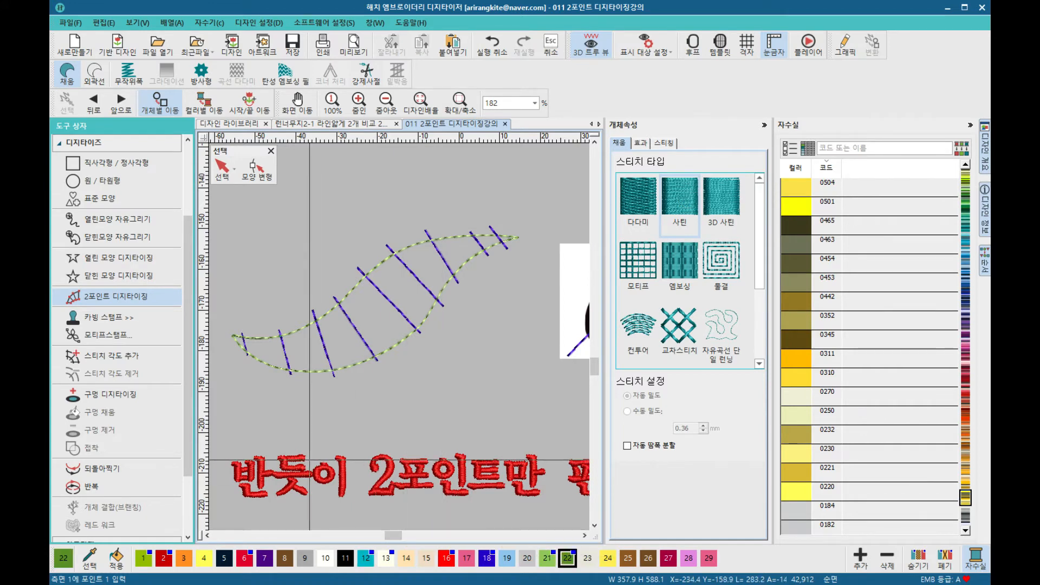
{"action": "scroll", "coordinate": [235, 386], "scroll_direction": "up", "scroll_amount": 2}
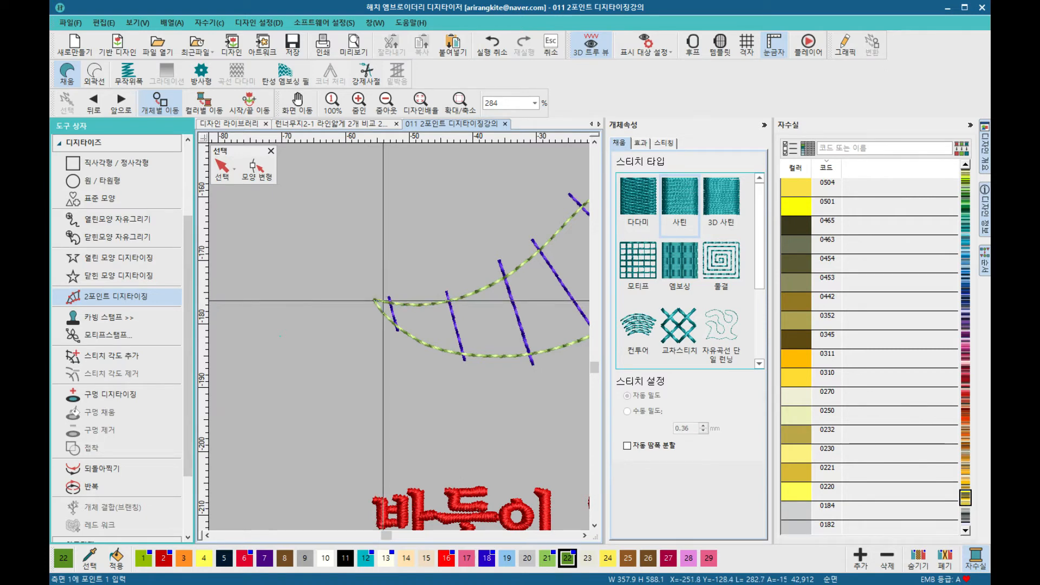
{"action": "left_click", "coordinate": [383, 301]}
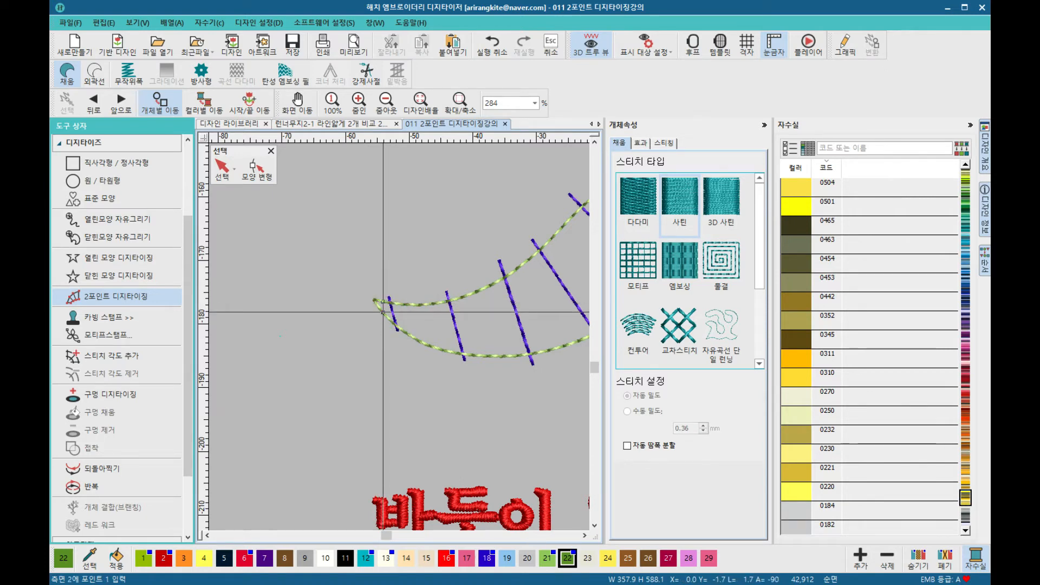
{"action": "left_click", "coordinate": [449, 301]}
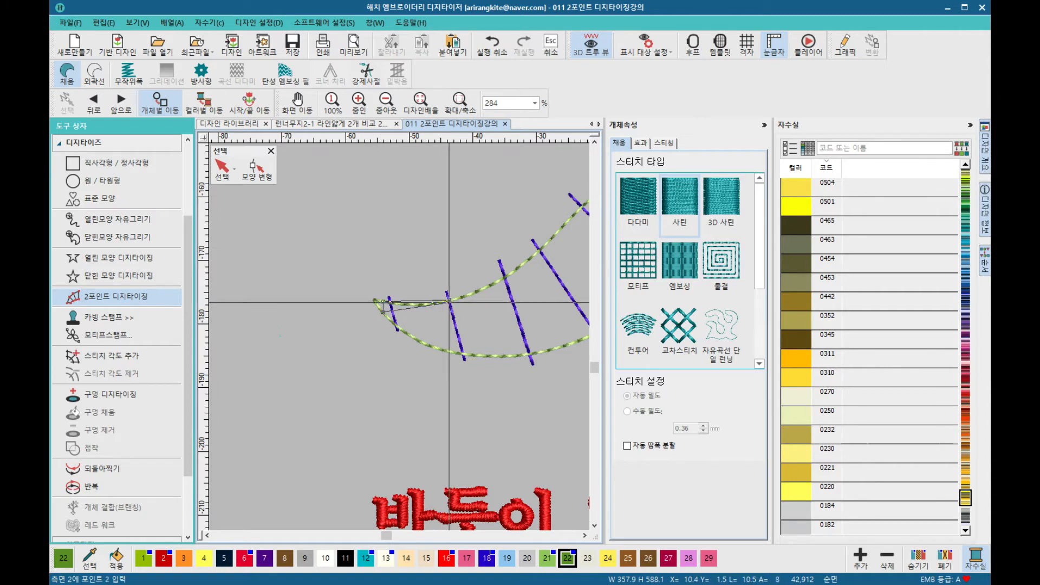
{"action": "left_click", "coordinate": [464, 357]}
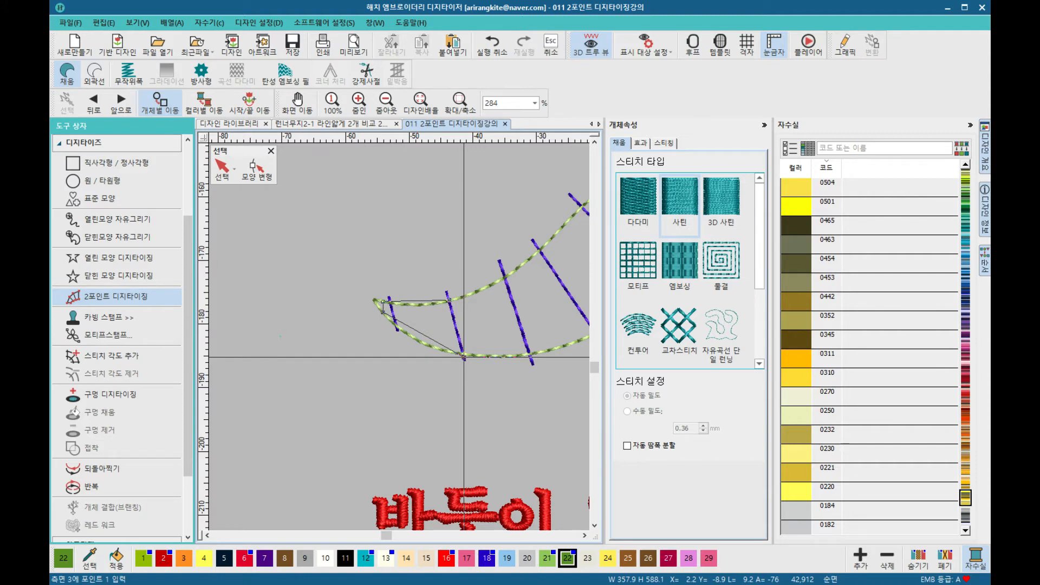
{"action": "key", "text": "BackSpace"}
{"action": "key", "text": "BackSpace"}
{"action": "key", "text": "BackSpace"}
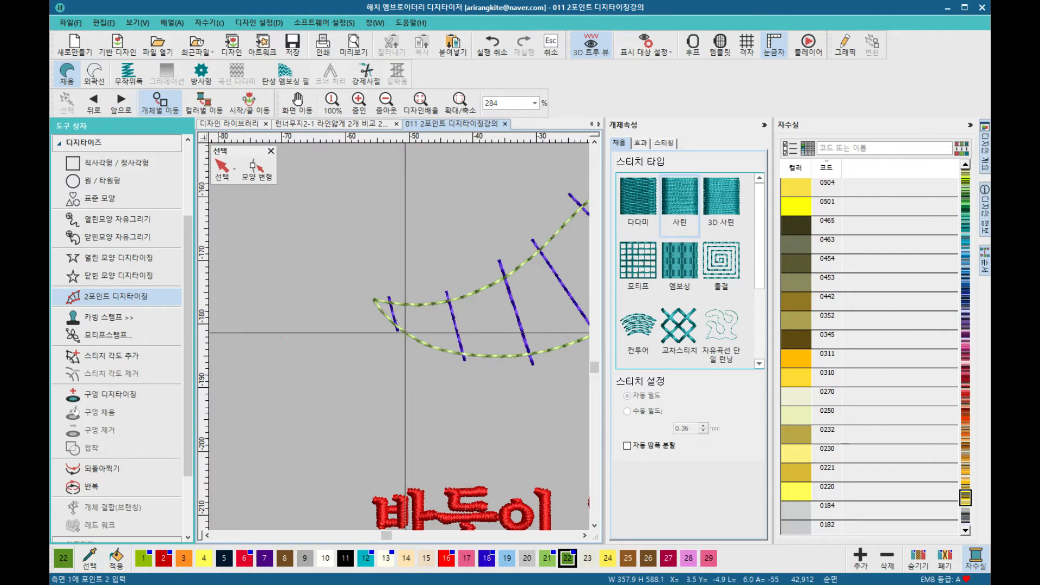
Step: Start a satin column at the leaf's left tip, placing paired width points along its guide lines toward the middle
{"action": "left_click", "coordinate": [385, 302]}
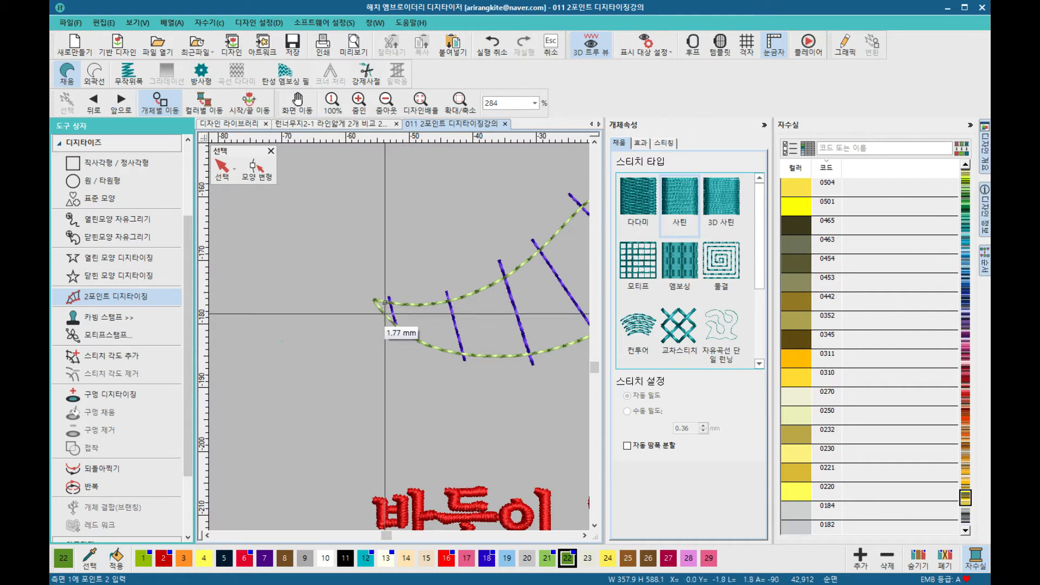
{"action": "left_click", "coordinate": [388, 320]}
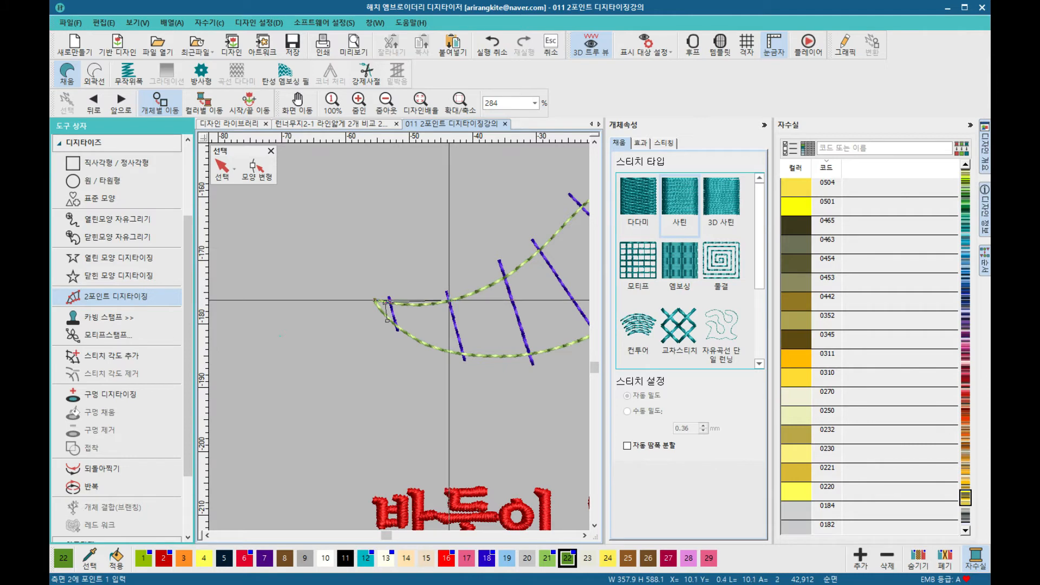
{"action": "left_click", "coordinate": [464, 357]}
{"action": "left_click", "coordinate": [506, 278]}
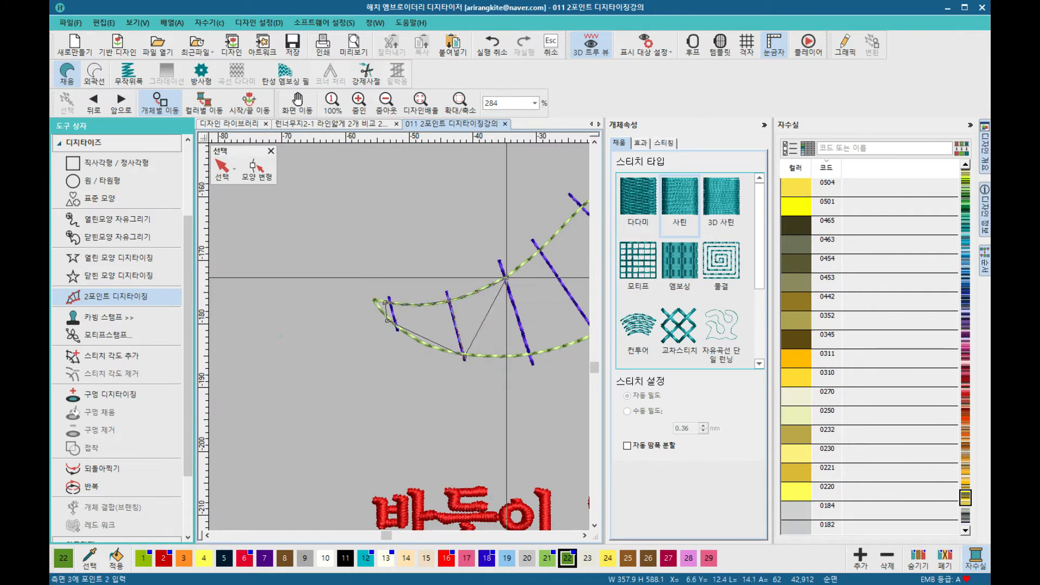
{"action": "left_click", "coordinate": [531, 356]}
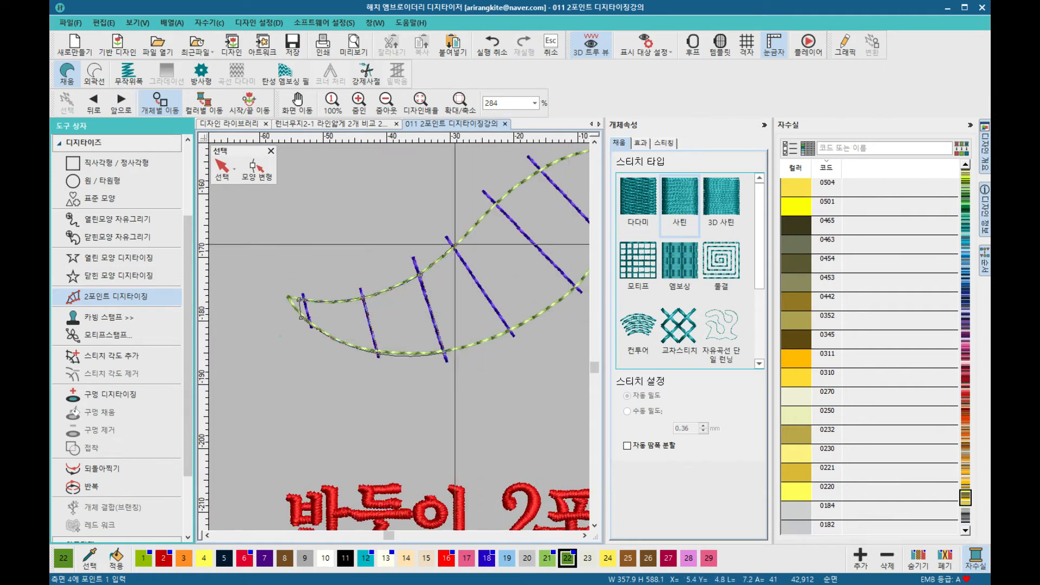
{"action": "left_click", "coordinate": [455, 245]}
{"action": "left_click", "coordinate": [513, 332]}
{"action": "left_click", "coordinate": [497, 201]}
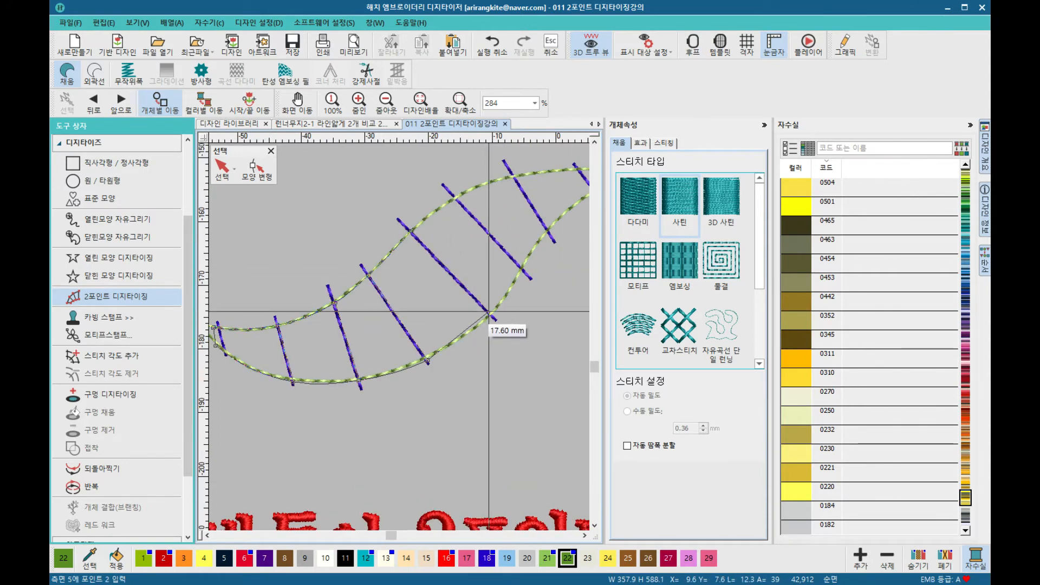
Step: Continue the leaf's satin column with width points up to its right tip and finish the object
{"action": "left_click", "coordinate": [491, 315]}
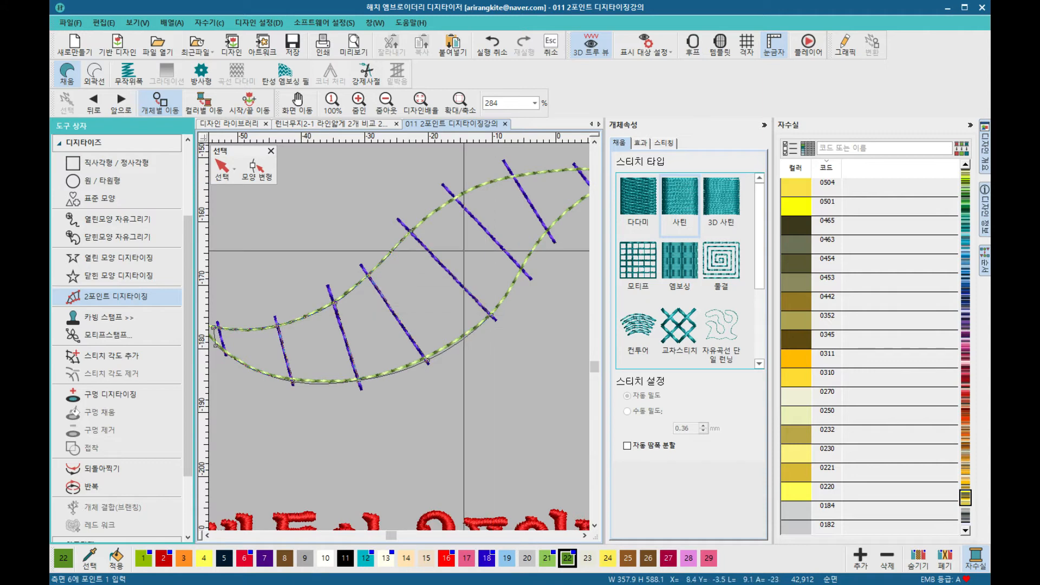
{"action": "left_click", "coordinate": [455, 198]}
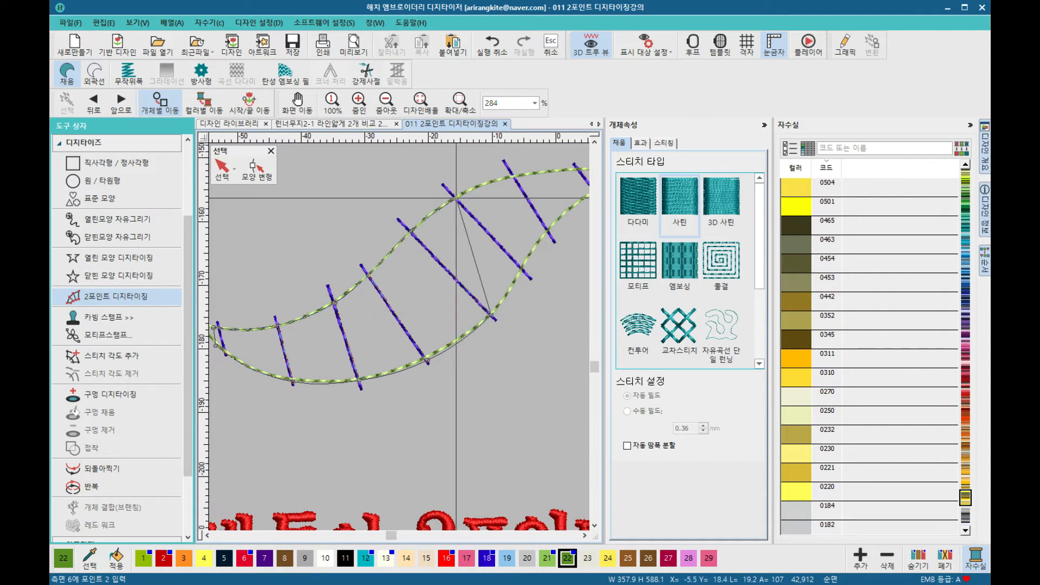
{"action": "left_click", "coordinate": [524, 269]}
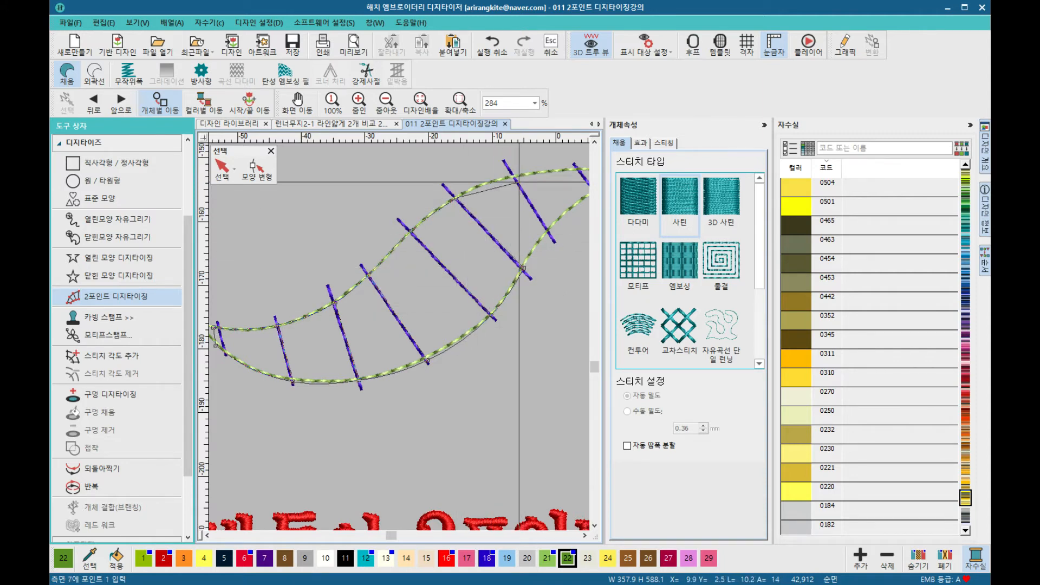
{"action": "left_click", "coordinate": [516, 176]}
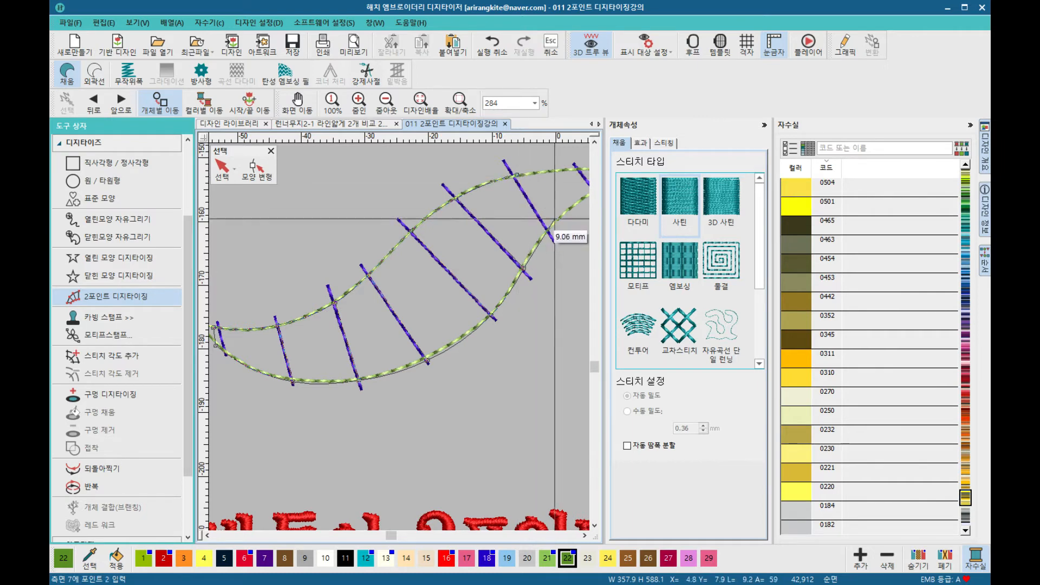
{"action": "left_click", "coordinate": [550, 229]}
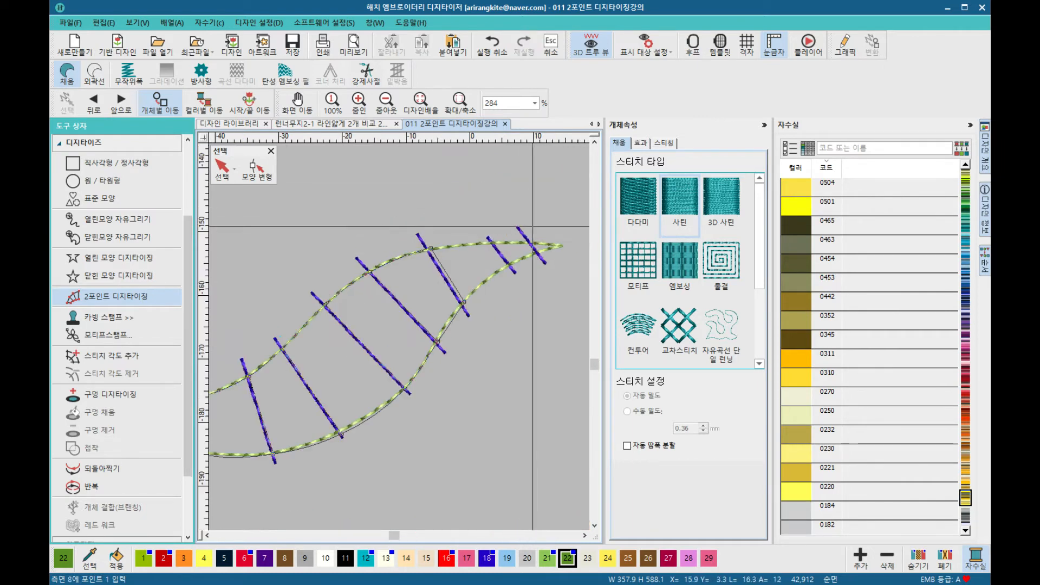
{"action": "left_click", "coordinate": [496, 241]}
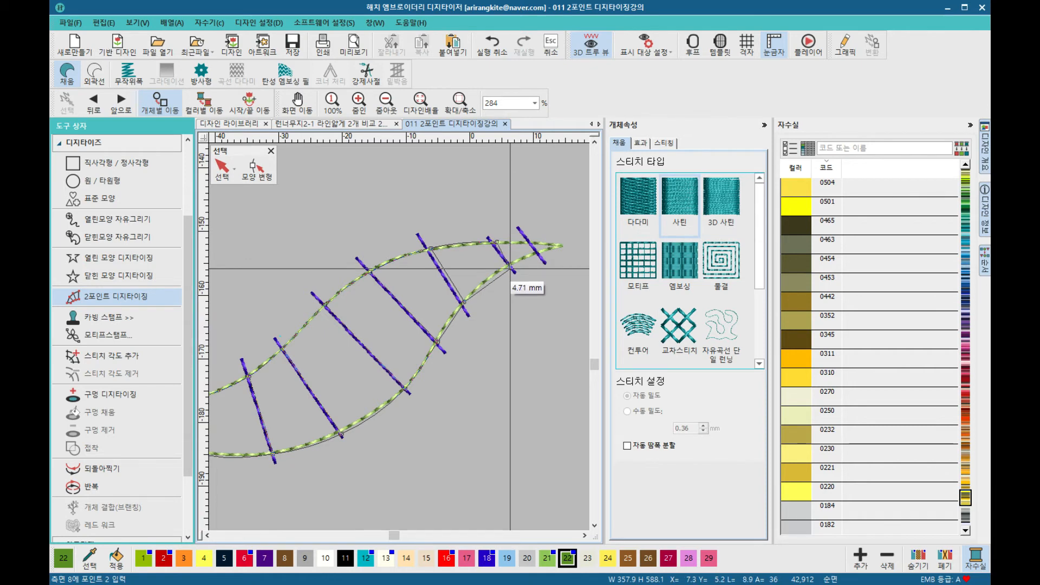
{"action": "left_click", "coordinate": [511, 264]}
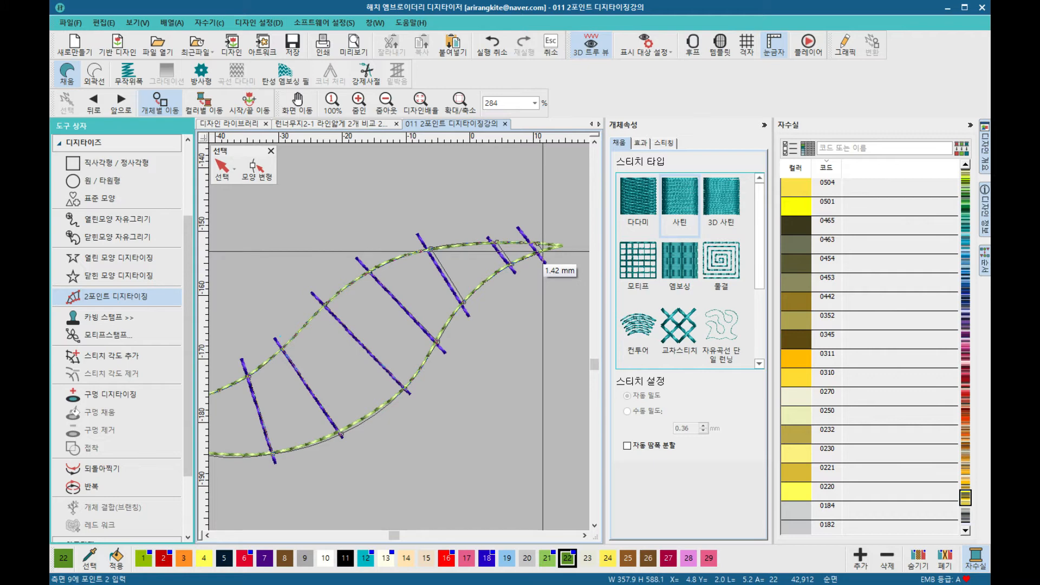
{"action": "left_click", "coordinate": [543, 251]}
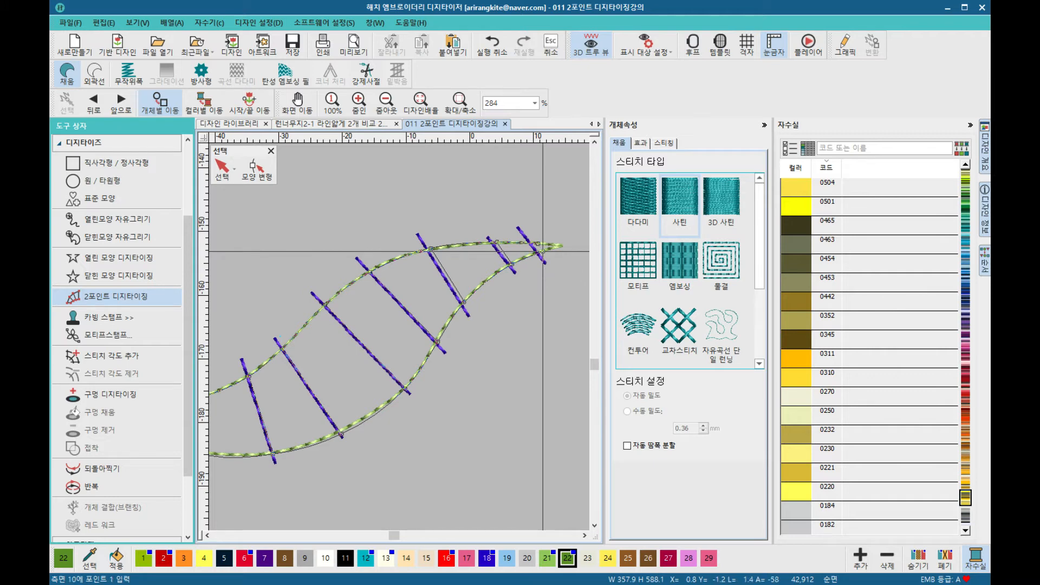
{"action": "key", "text": "Return"}
{"action": "scroll", "coordinate": [457, 367], "scroll_direction": "down", "scroll_amount": 2}
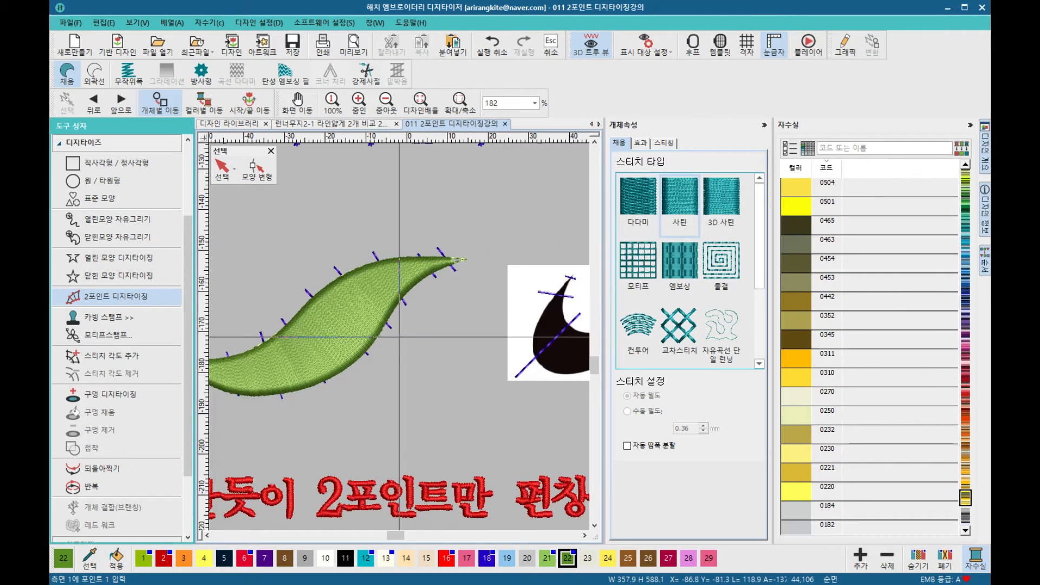
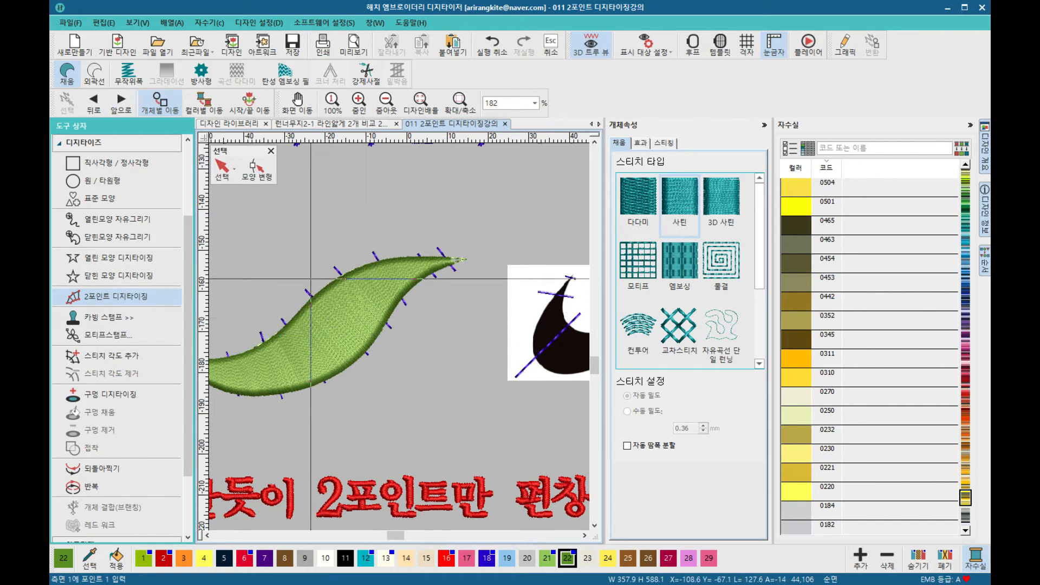
Step: Reshape the leaf's satin column by moving its width-line nodes to follow the guide lines more closely
{"action": "left_click", "coordinate": [224, 176]}
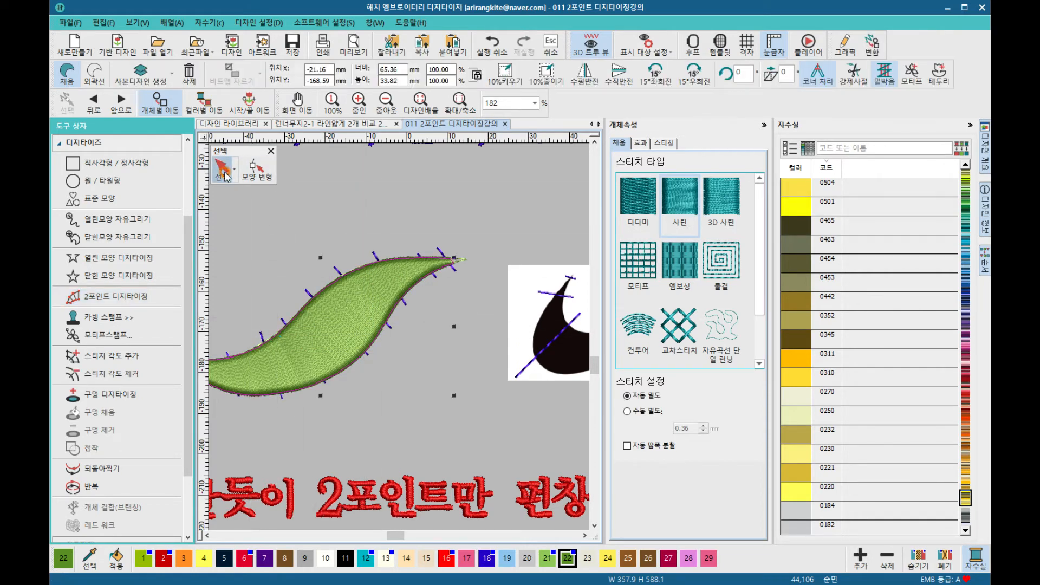
{"action": "left_click", "coordinate": [255, 170]}
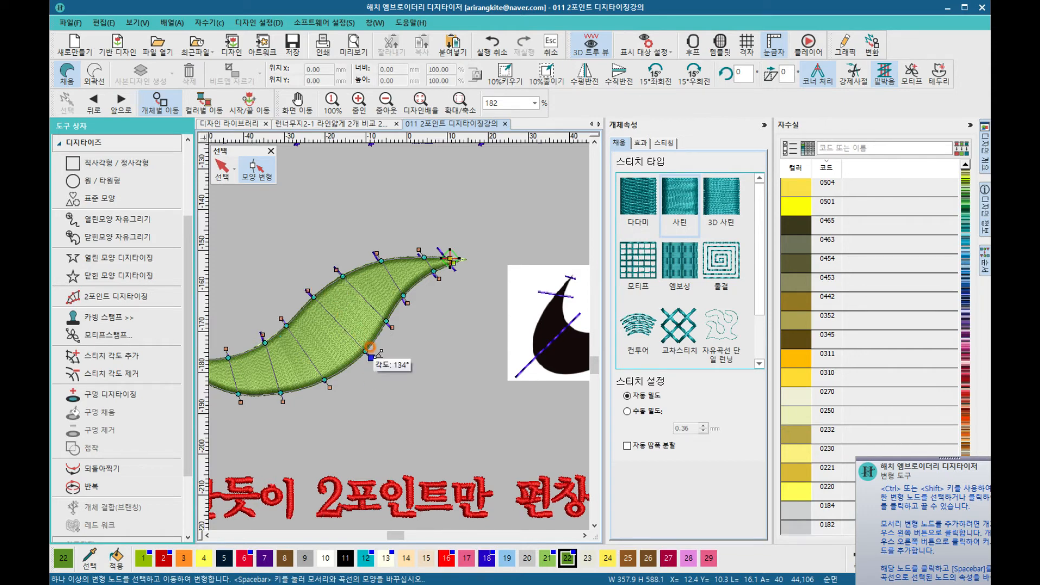
{"action": "left_click_drag", "start_coordinate": [379, 359], "coordinate": [351, 400]}
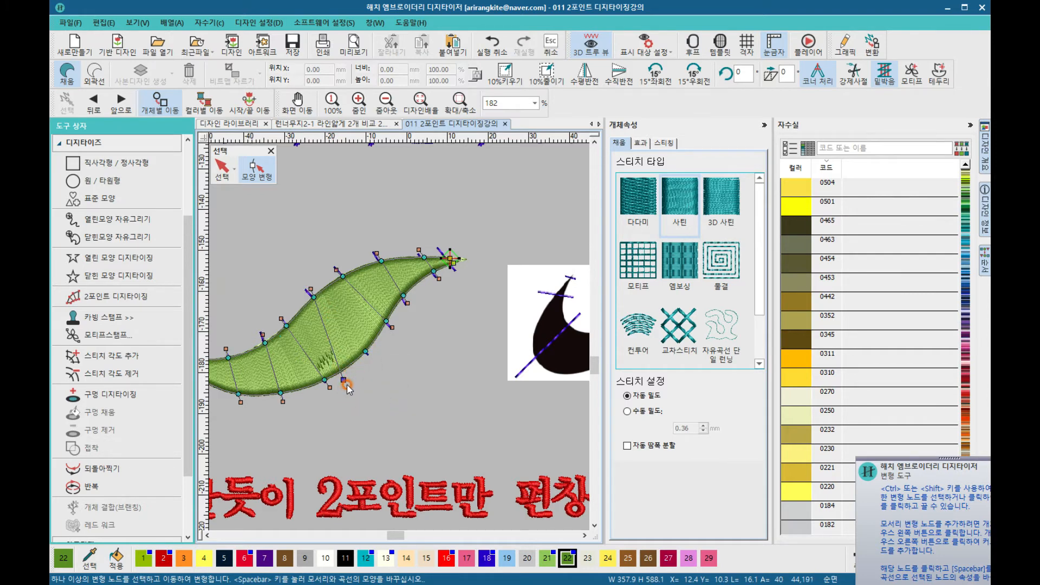
{"action": "left_click_drag", "start_coordinate": [350, 374], "coordinate": [377, 374]}
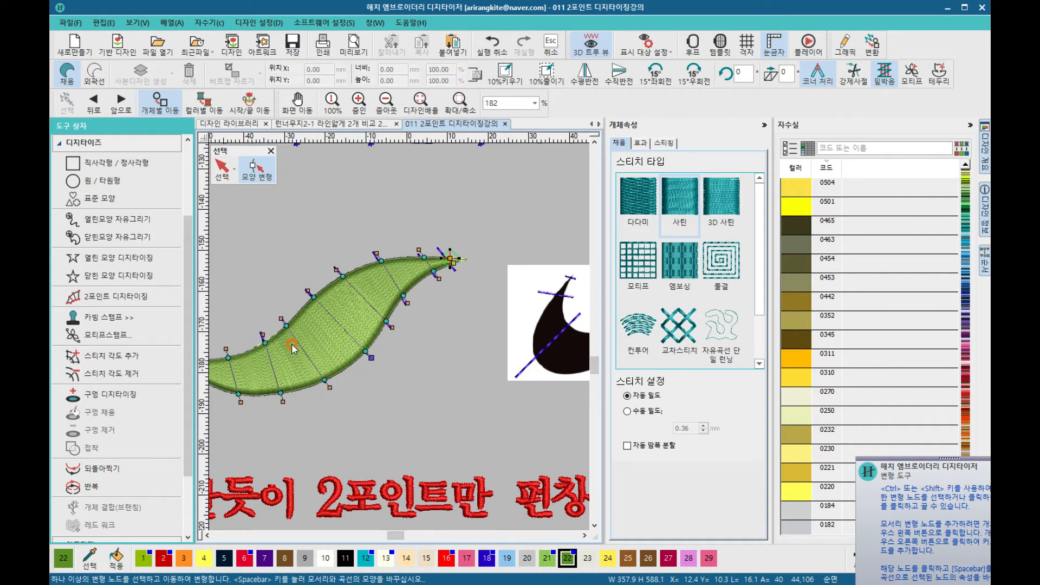
{"action": "left_click_drag", "start_coordinate": [284, 324], "coordinate": [299, 301]}
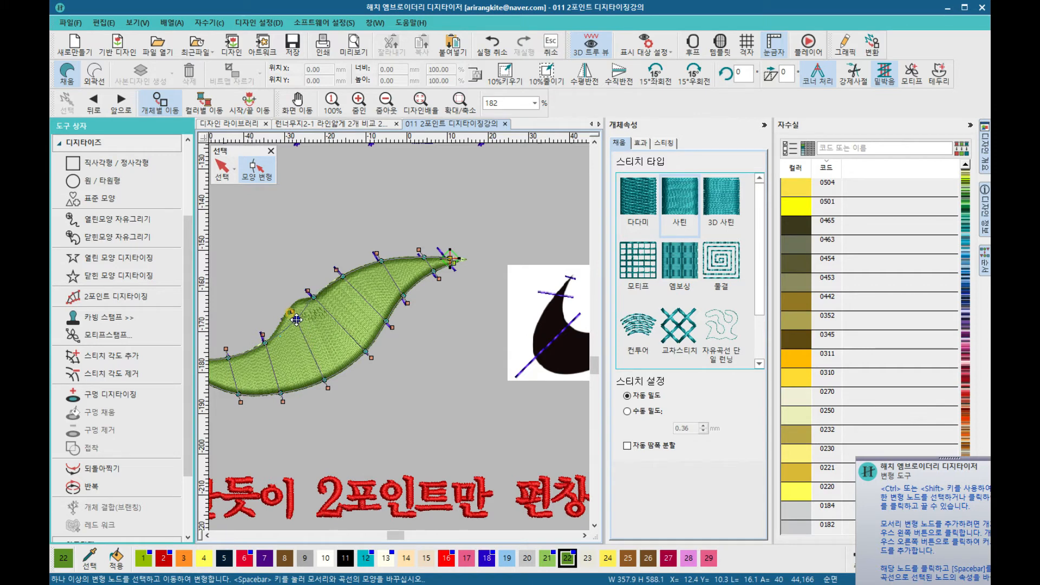
{"action": "left_click_drag", "start_coordinate": [296, 315], "coordinate": [310, 322]}
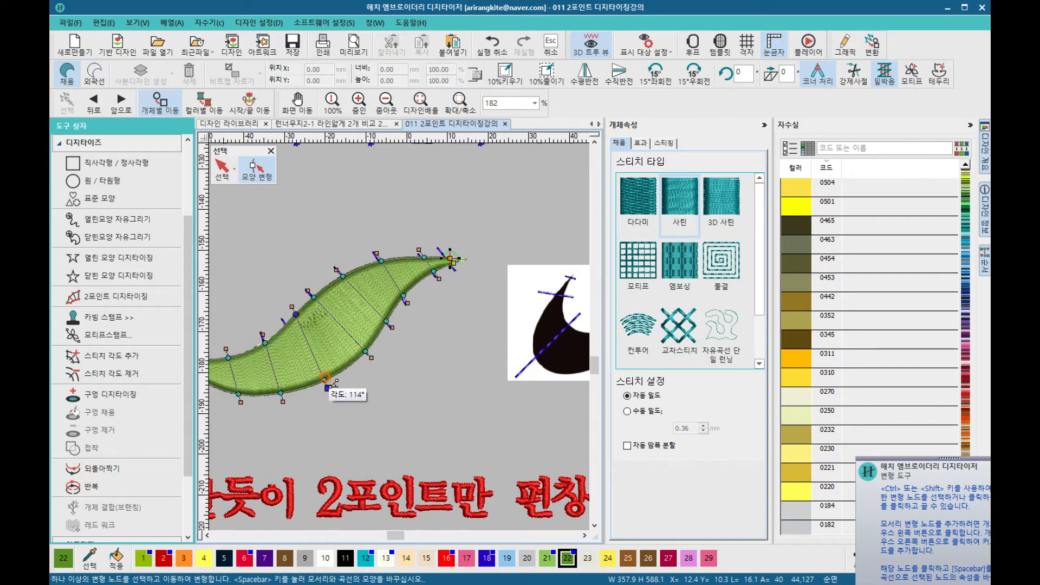
{"action": "left_click_drag", "start_coordinate": [326, 378], "coordinate": [301, 394]}
{"action": "left_click_drag", "start_coordinate": [263, 343], "coordinate": [277, 318]}
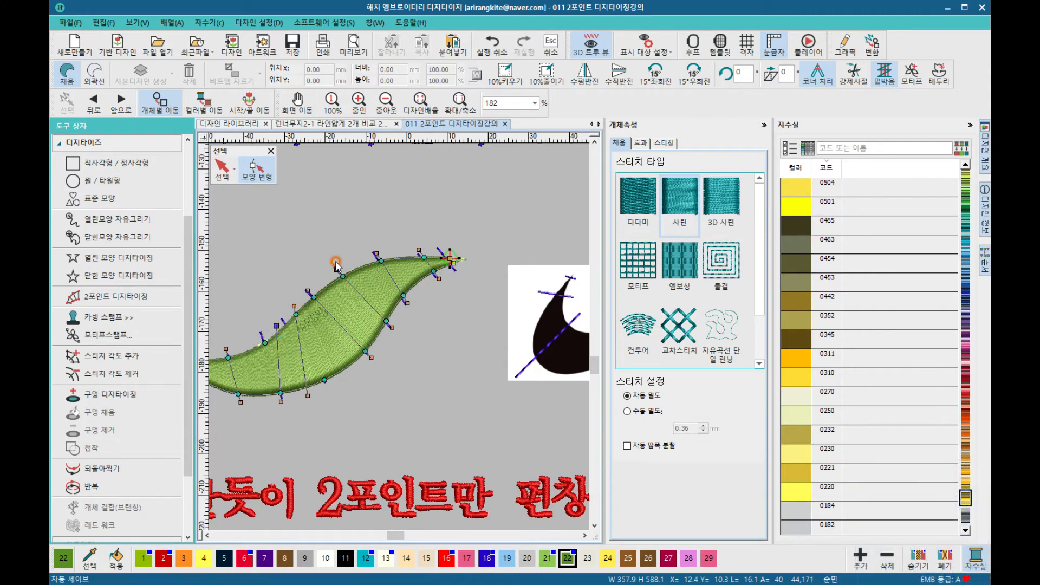
{"action": "left_click_drag", "start_coordinate": [336, 263], "coordinate": [364, 256]}
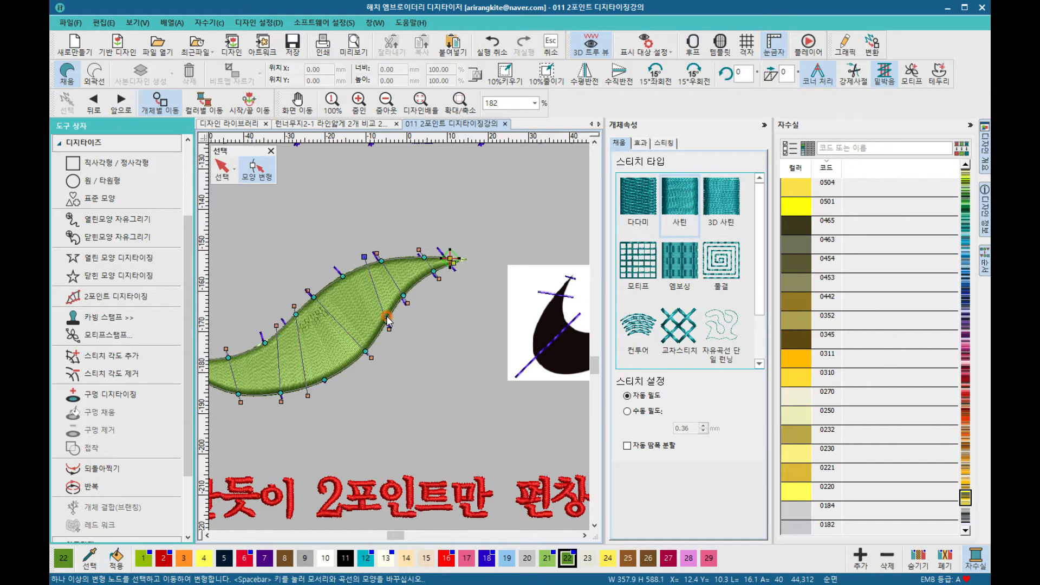
Step: Examine the swoosh-shaped guide with its width lines to the right of the leaf
{"action": "left_click", "coordinate": [222, 169]}
{"action": "left_click", "coordinate": [358, 195]}
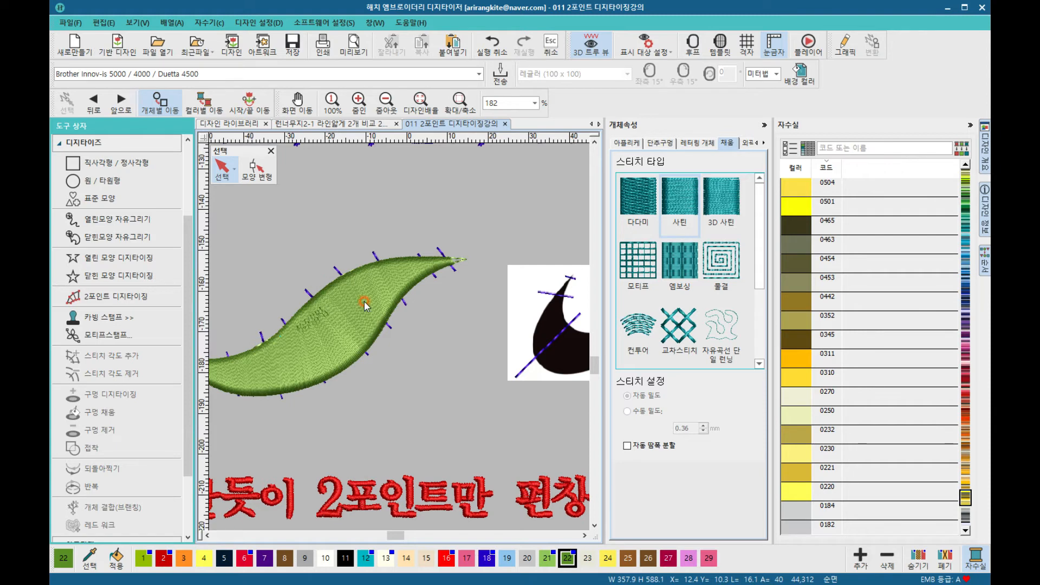
{"action": "scroll", "coordinate": [397, 337], "scroll_direction": "down", "scroll_amount": 5}
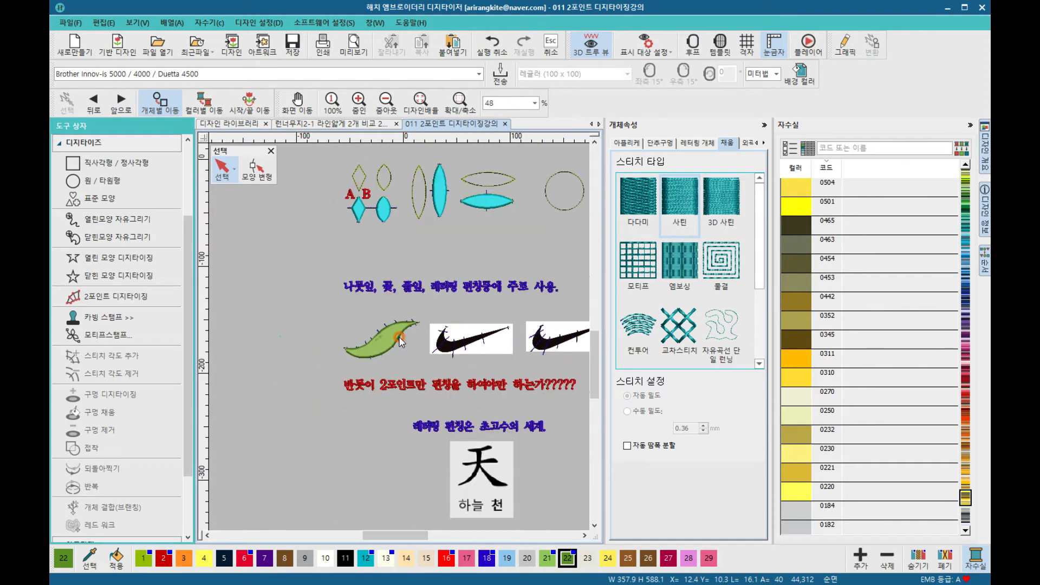
{"action": "scroll", "coordinate": [464, 339], "scroll_direction": "up", "scroll_amount": 3}
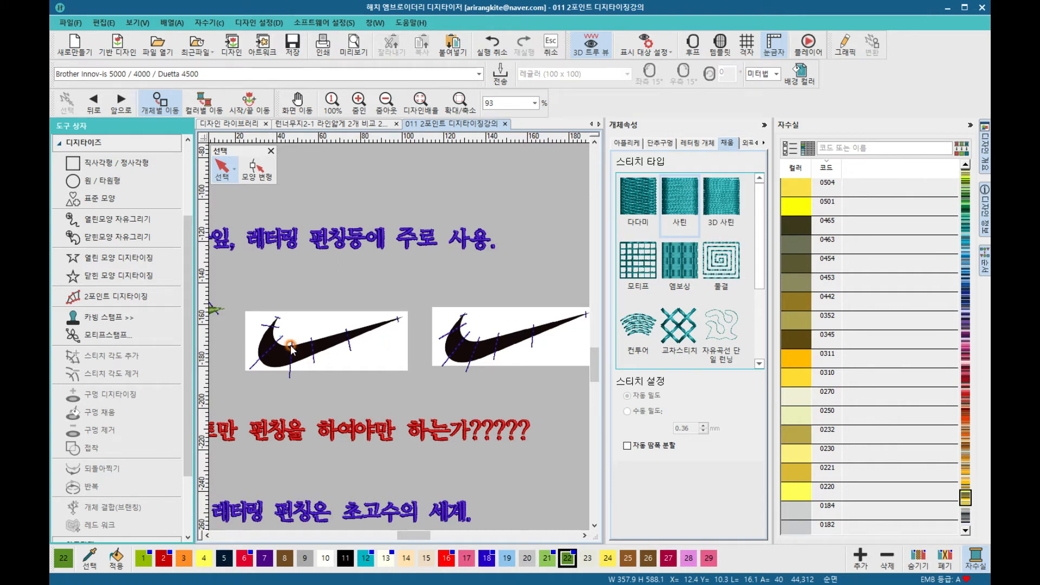
{"action": "scroll", "coordinate": [282, 349], "scroll_direction": "up", "scroll_amount": 1}
{"action": "scroll", "coordinate": [401, 342], "scroll_direction": "up", "scroll_amount": 1}
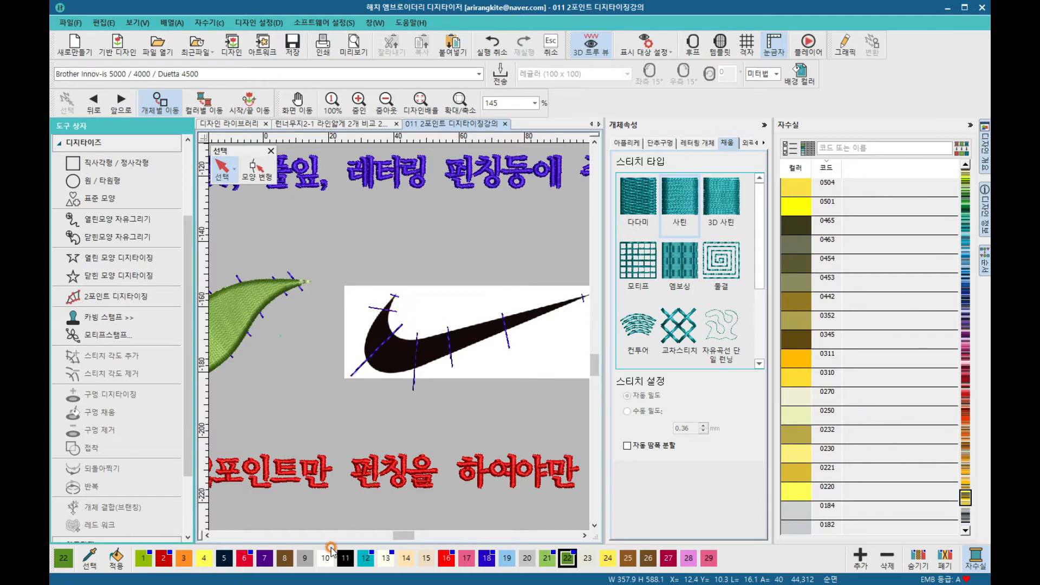
{"action": "left_click", "coordinate": [164, 558]}
{"action": "scroll", "coordinate": [381, 327], "scroll_direction": "up", "scroll_amount": 5}
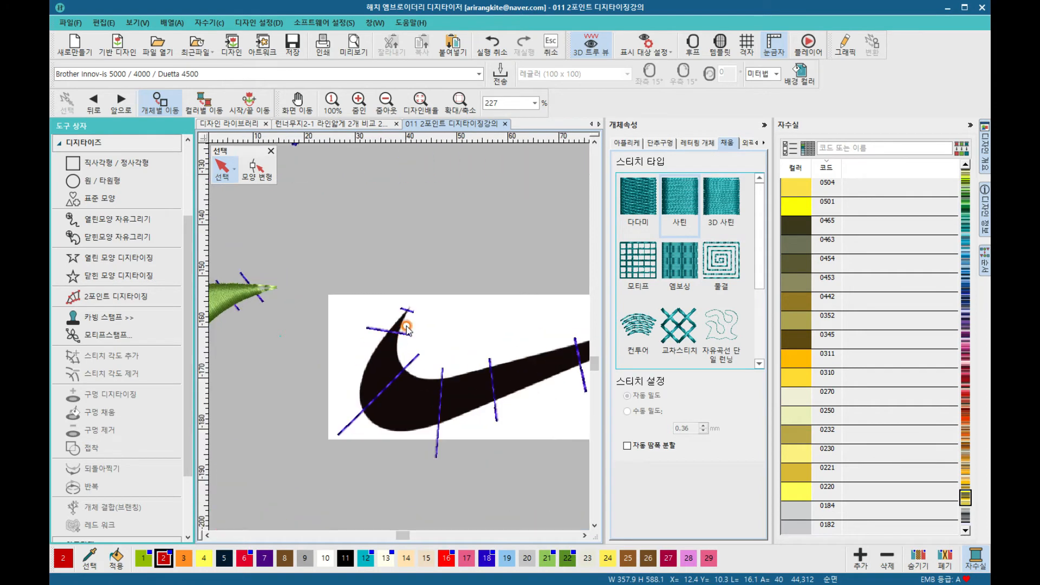
{"action": "left_click", "coordinate": [393, 336]}
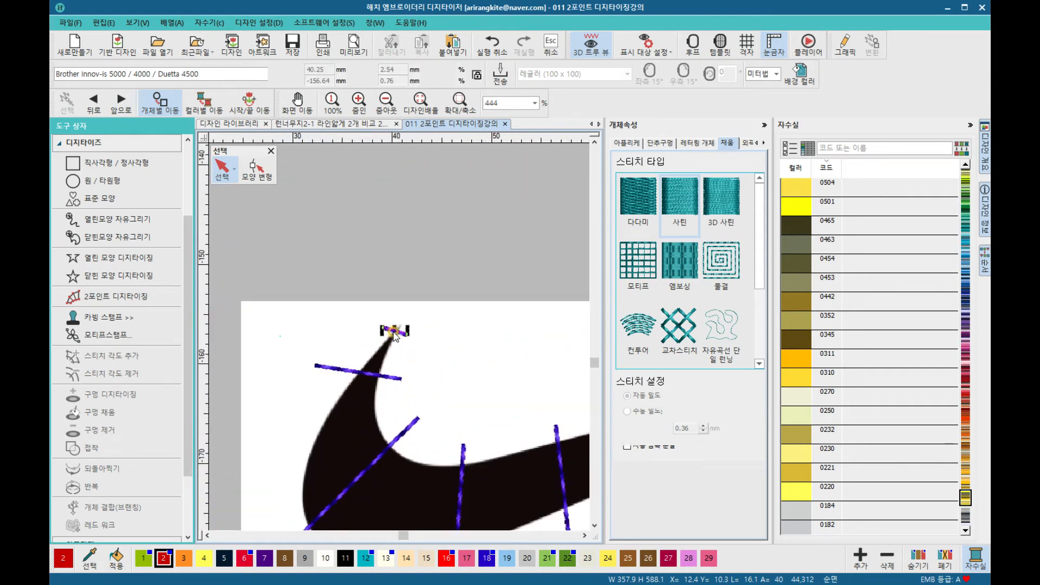
{"action": "left_click", "coordinate": [222, 166]}
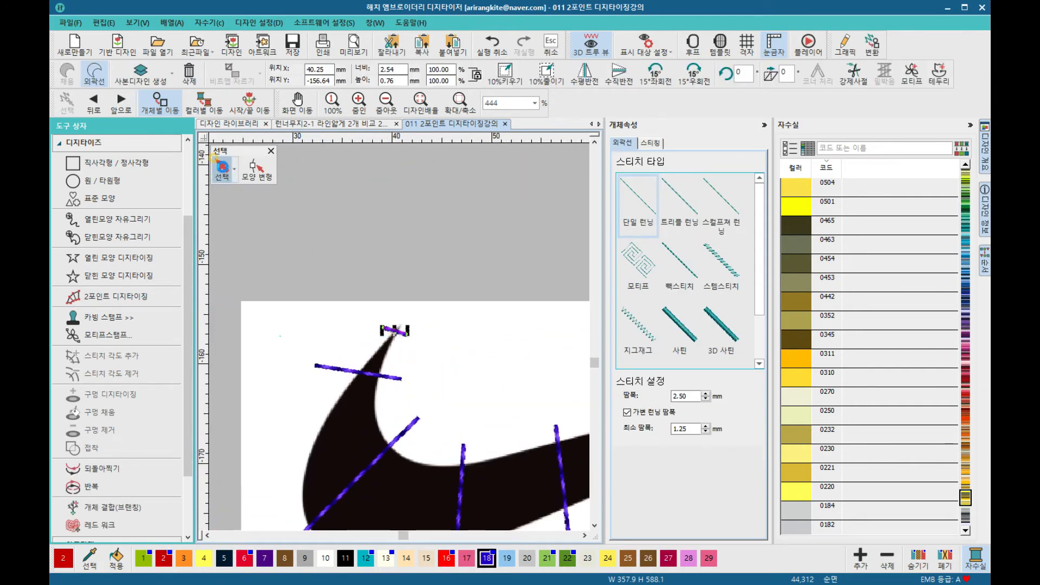
{"action": "left_click", "coordinate": [401, 223]}
Step: Activate 2 Point Digitizing with thread colour 16 and start a satin column at the swoosh's tip with two width pairs
{"action": "left_click", "coordinate": [113, 298]}
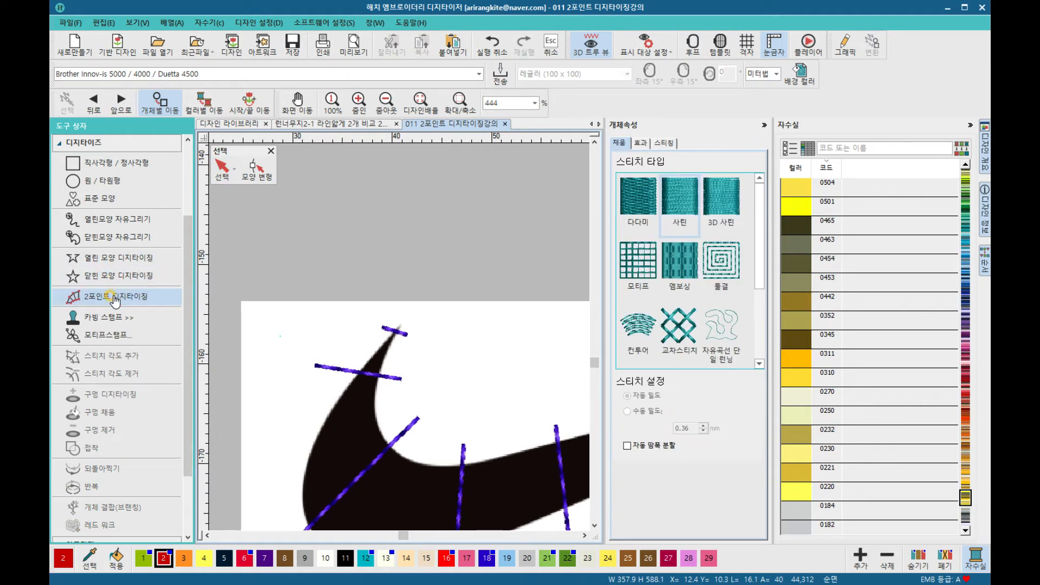
{"action": "left_click", "coordinate": [444, 558]}
{"action": "left_click", "coordinate": [386, 339]}
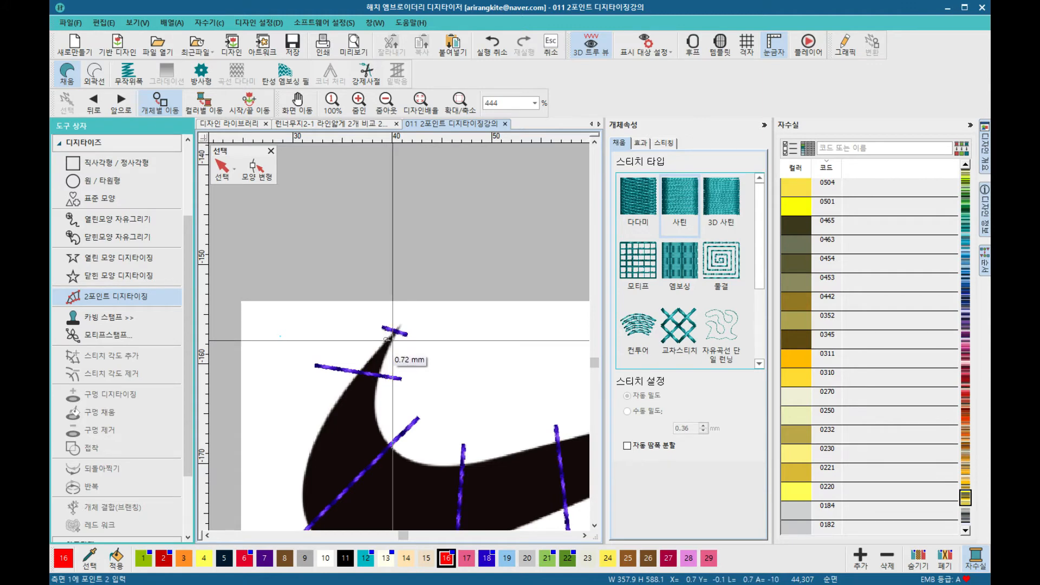
{"action": "left_click", "coordinate": [392, 341]}
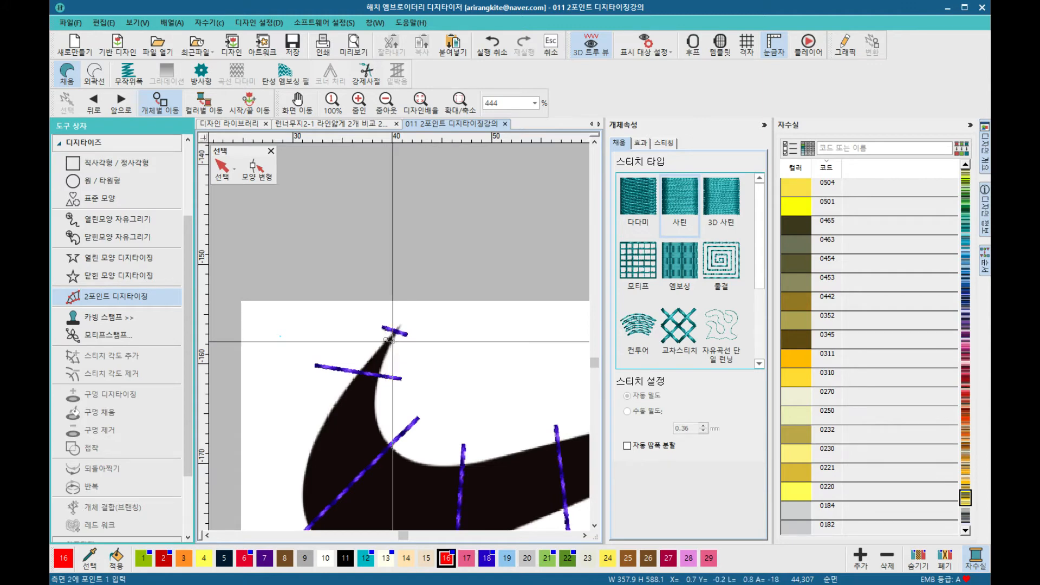
{"action": "left_click", "coordinate": [380, 377]}
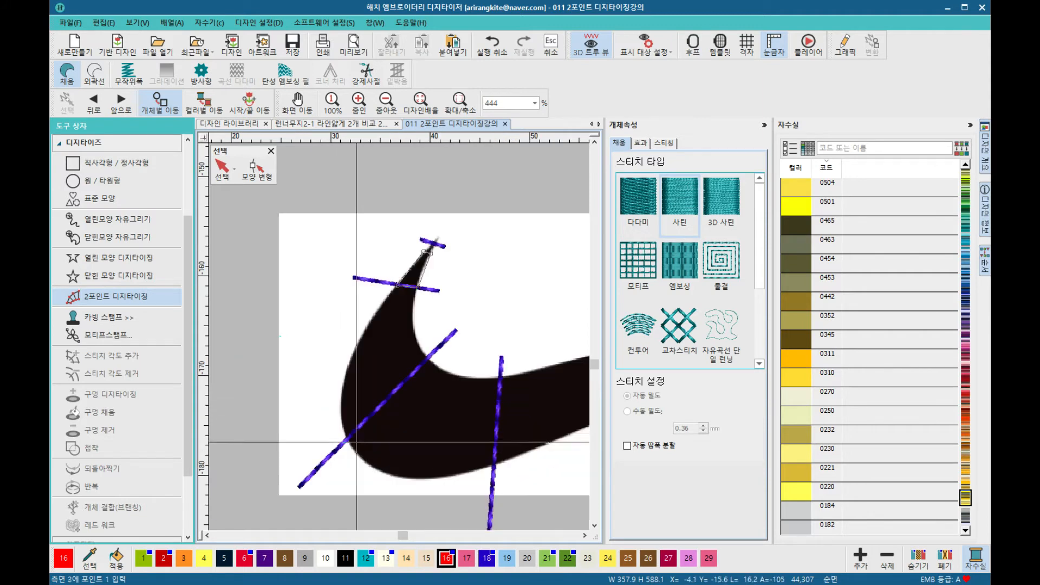
{"action": "left_click", "coordinate": [347, 440]}
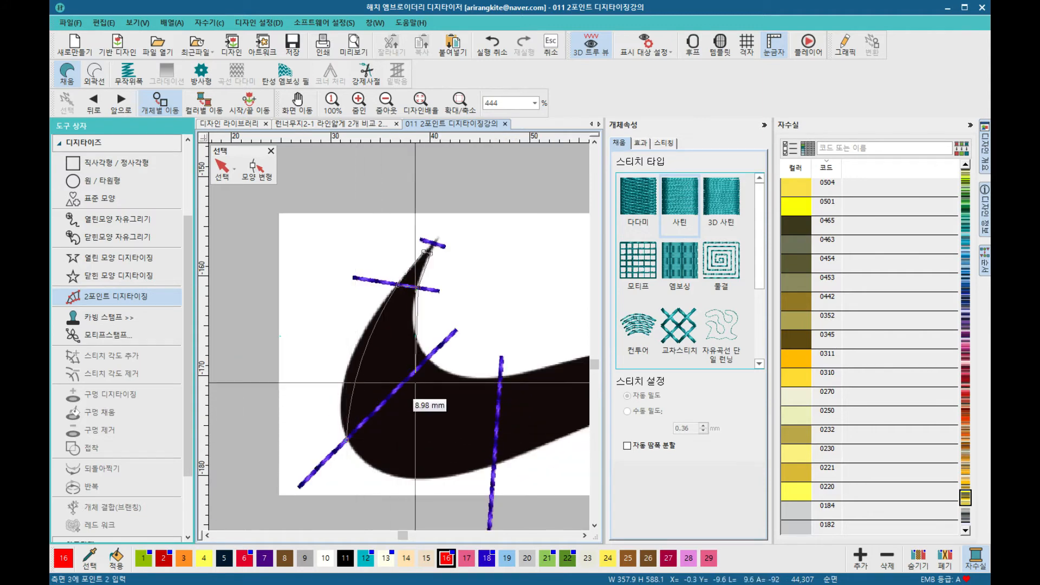
{"action": "left_click", "coordinate": [426, 356]}
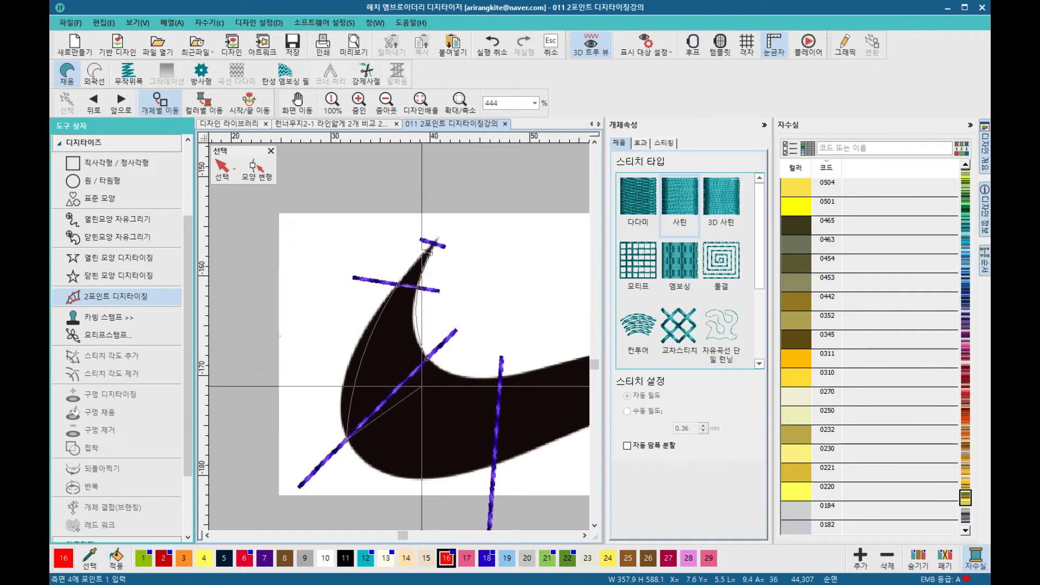
{"action": "left_click", "coordinate": [493, 462]}
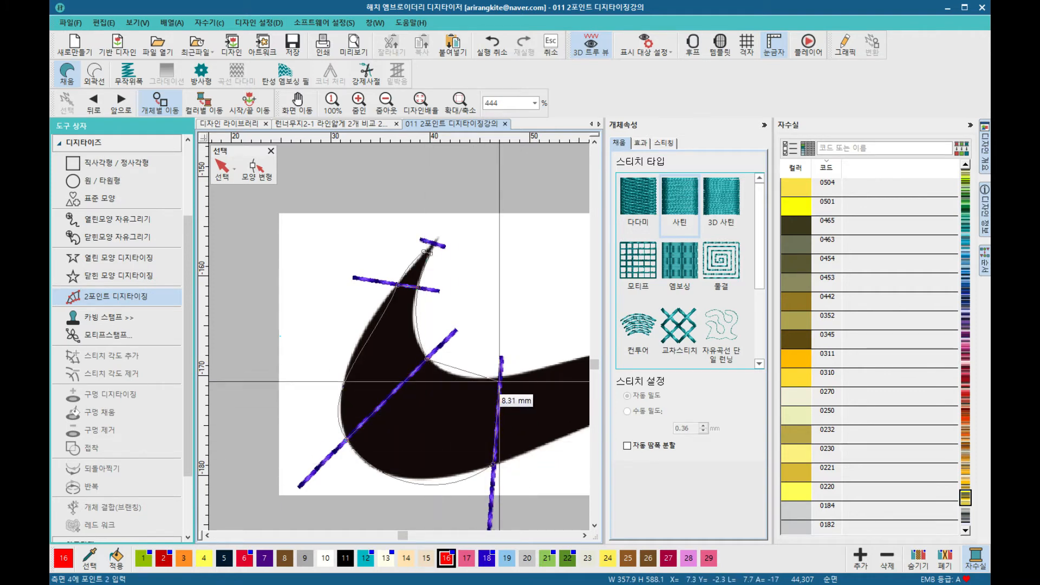
{"action": "left_click", "coordinate": [500, 377]}
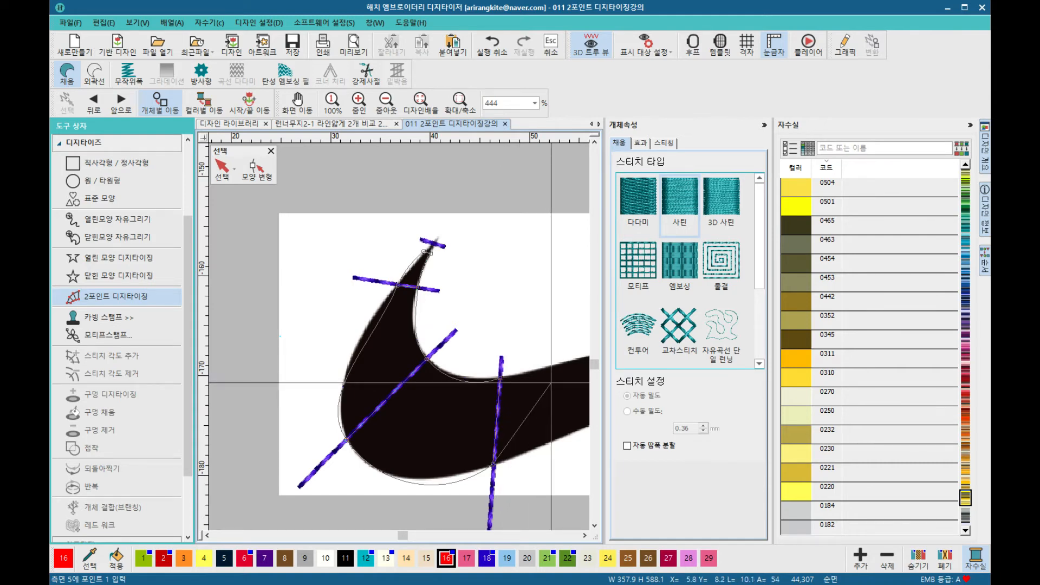
{"action": "key", "text": "BackSpace"}
{"action": "key", "text": "BackSpace"}
{"action": "key", "text": "BackSpace"}
{"action": "key", "text": "BackSpace"}
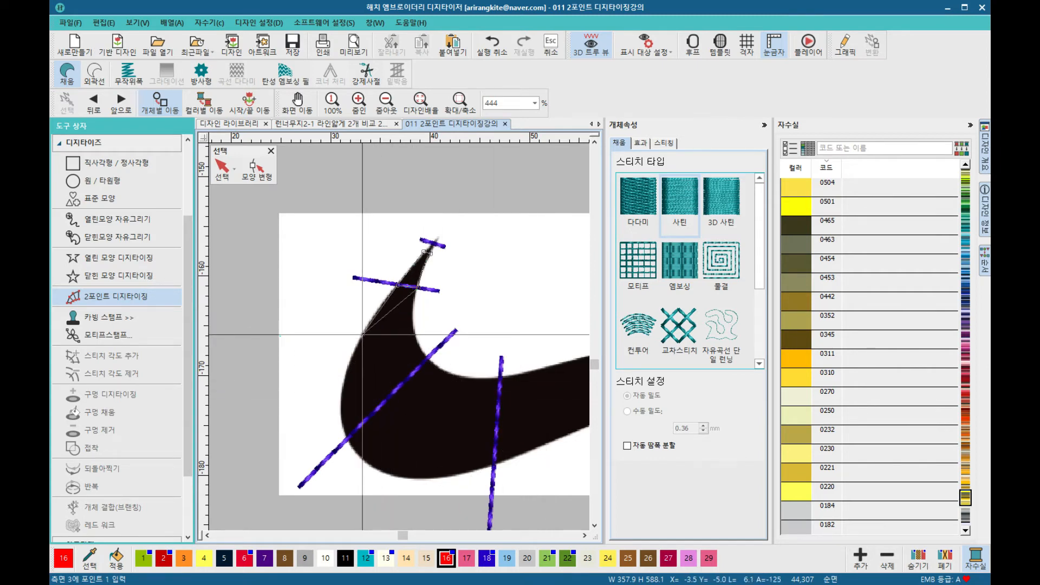
Step: Place paired width points around the swoosh's curved bend, following its guide lines
{"action": "left_click", "coordinate": [415, 333]}
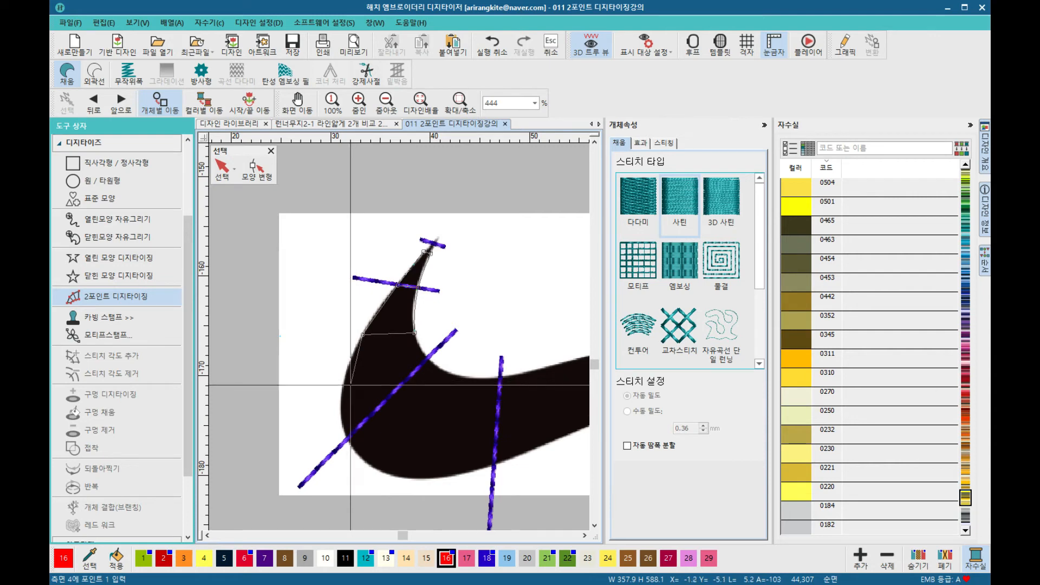
{"action": "left_click", "coordinate": [340, 394]}
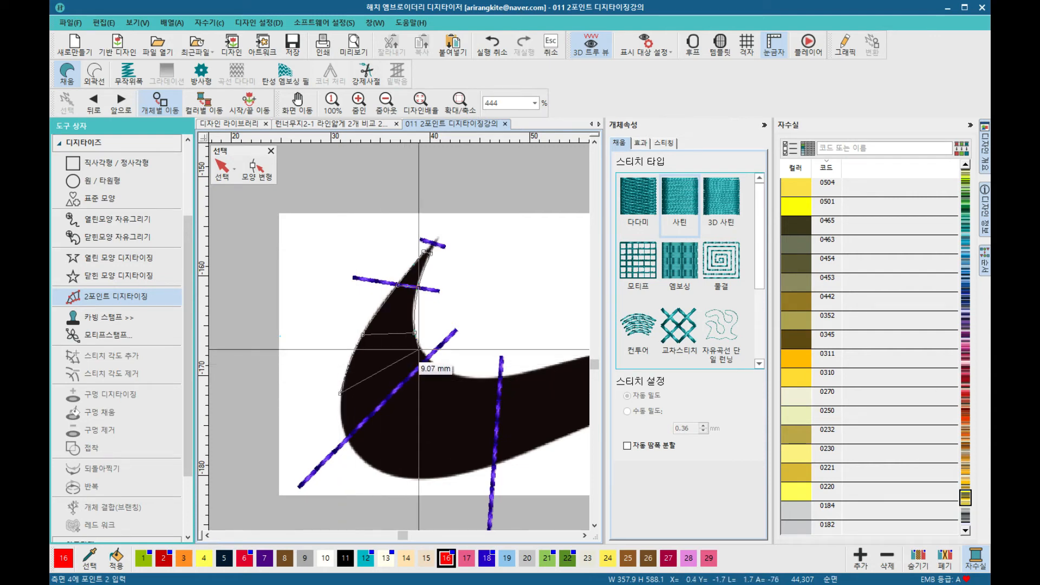
{"action": "left_click", "coordinate": [419, 348]}
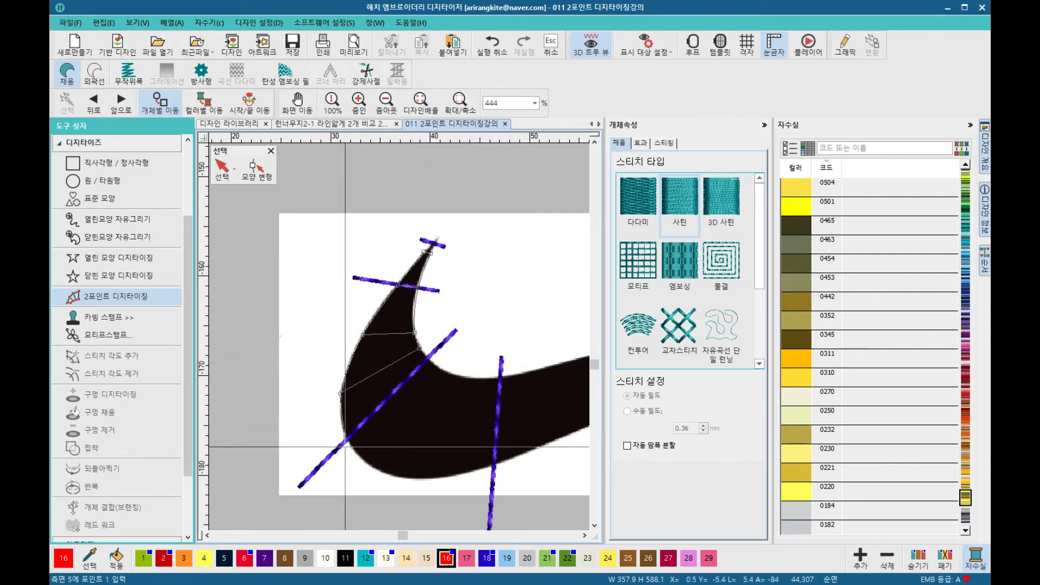
{"action": "right_click", "coordinate": [427, 360]}
{"action": "left_click", "coordinate": [381, 472]}
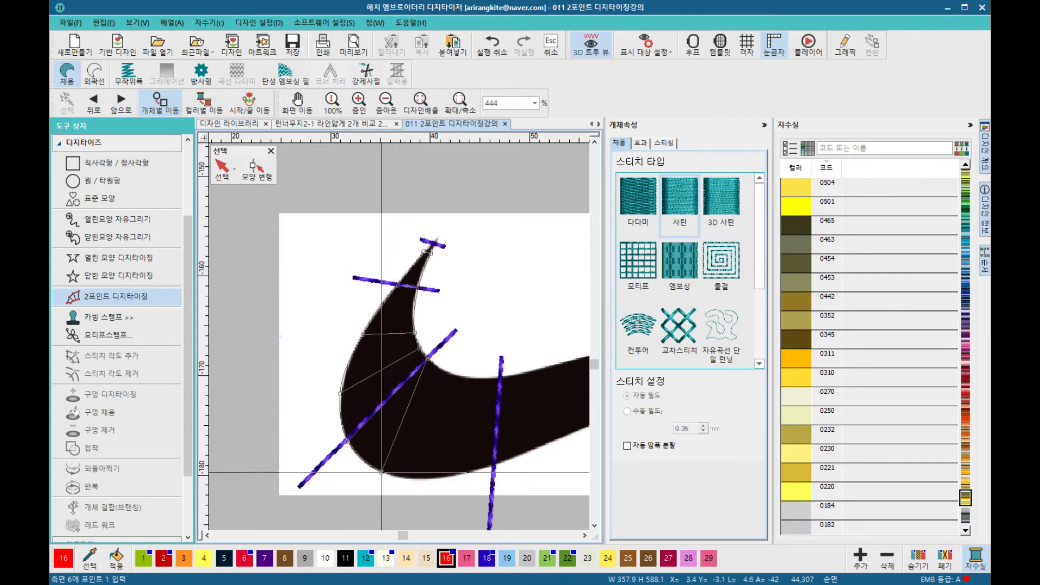
{"action": "right_click", "coordinate": [441, 371]}
{"action": "left_click", "coordinate": [445, 477]}
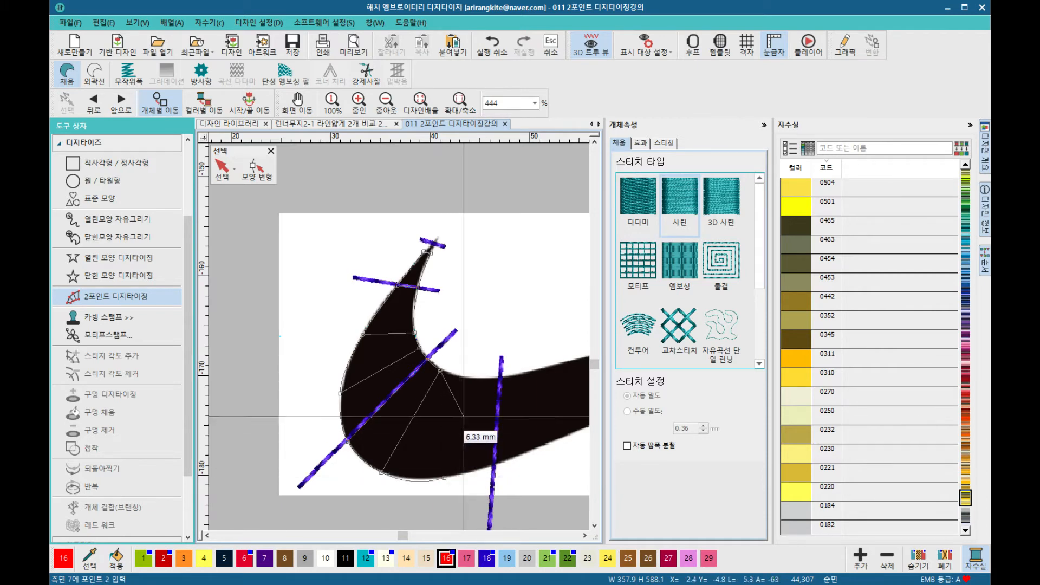
{"action": "left_click", "coordinate": [461, 373]}
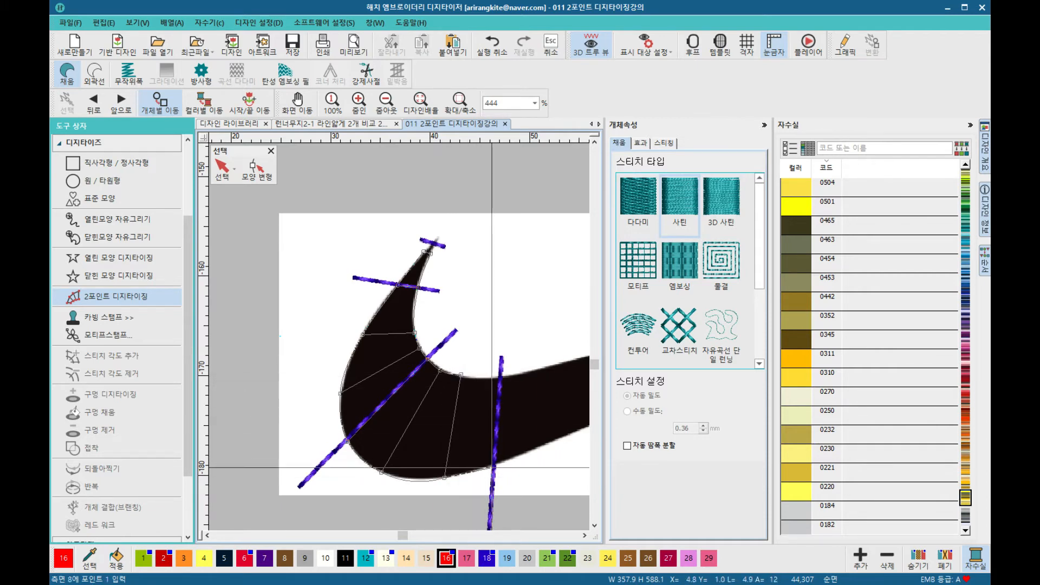
Step: Place the remaining width pairs along the swoosh's tapering body out to its tail tip and finish the satin column
{"action": "left_click", "coordinate": [494, 465]}
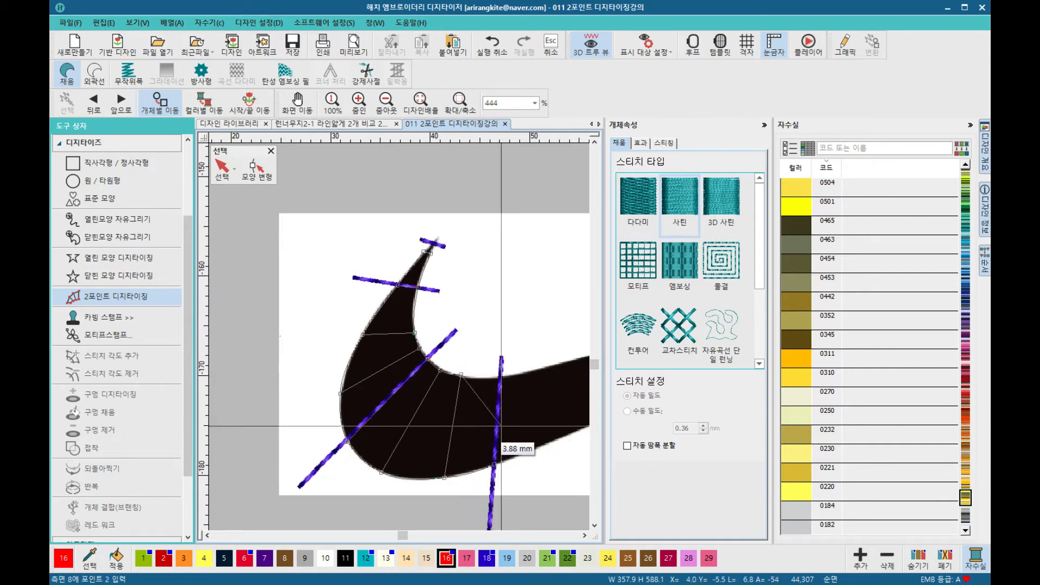
{"action": "left_click", "coordinate": [502, 376]}
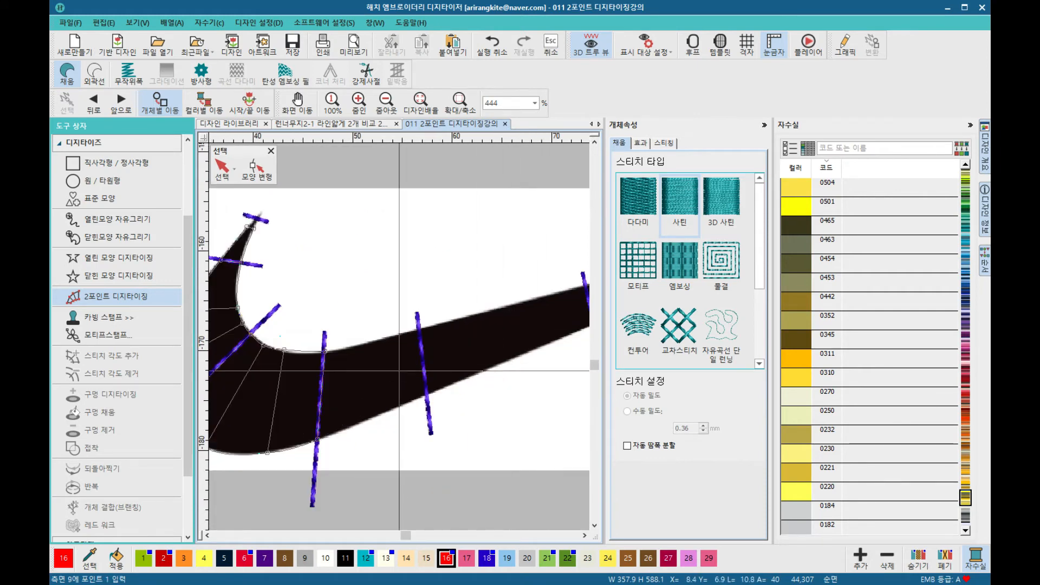
{"action": "left_click", "coordinate": [428, 396]}
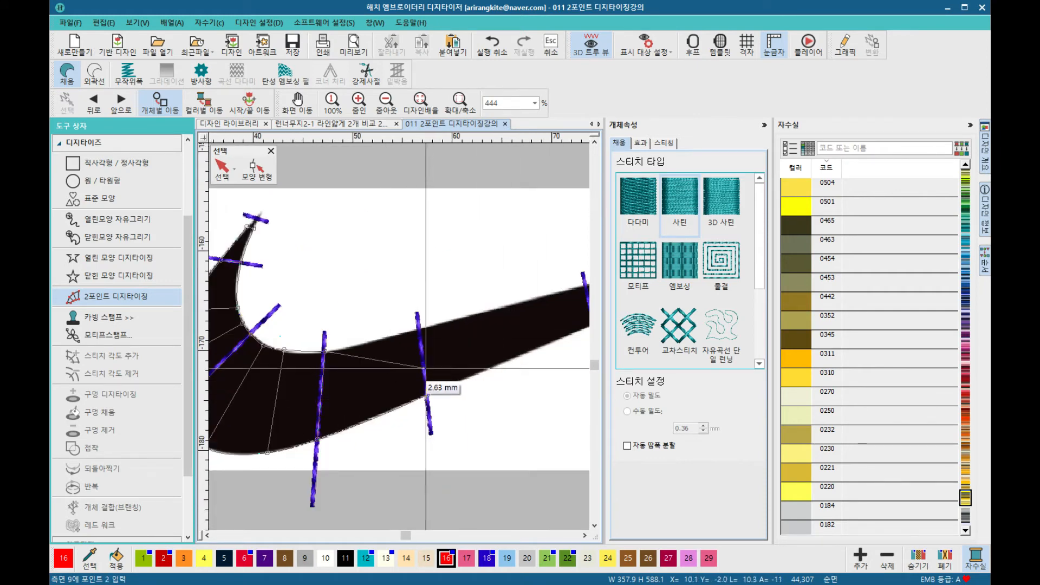
{"action": "left_click", "coordinate": [418, 328]}
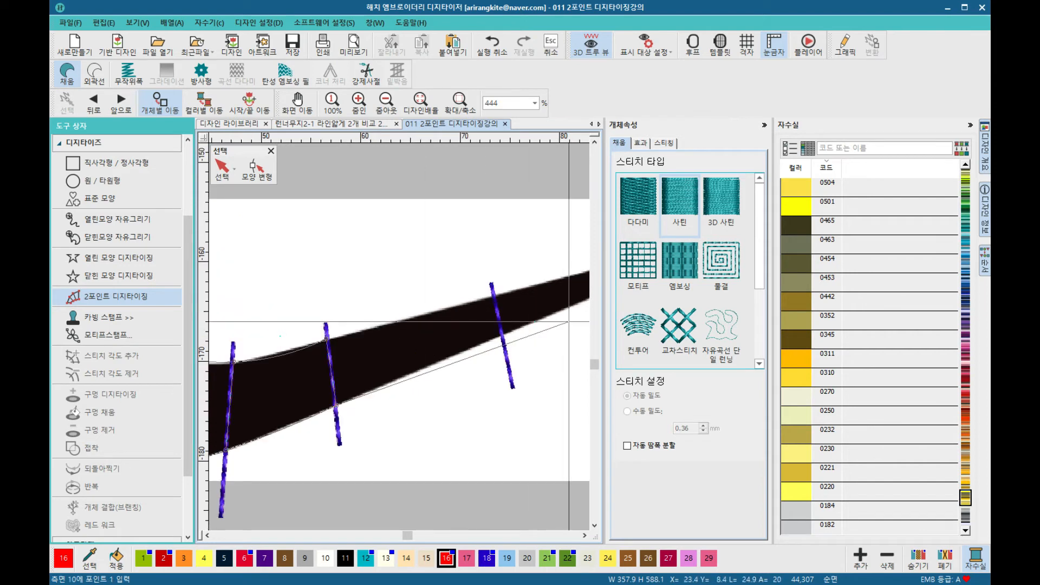
{"action": "right_click", "coordinate": [502, 334]}
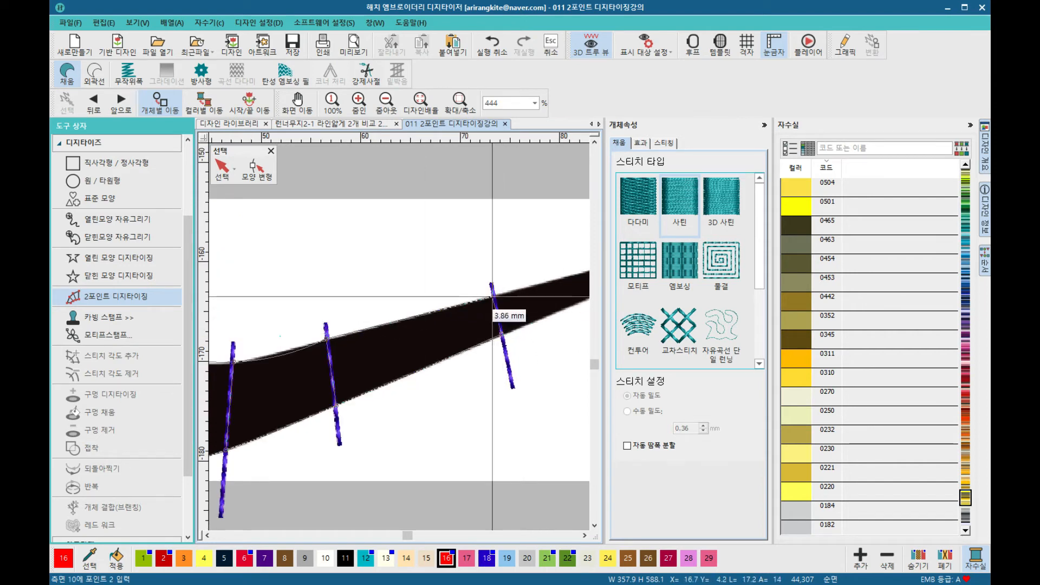
{"action": "right_click", "coordinate": [494, 296]}
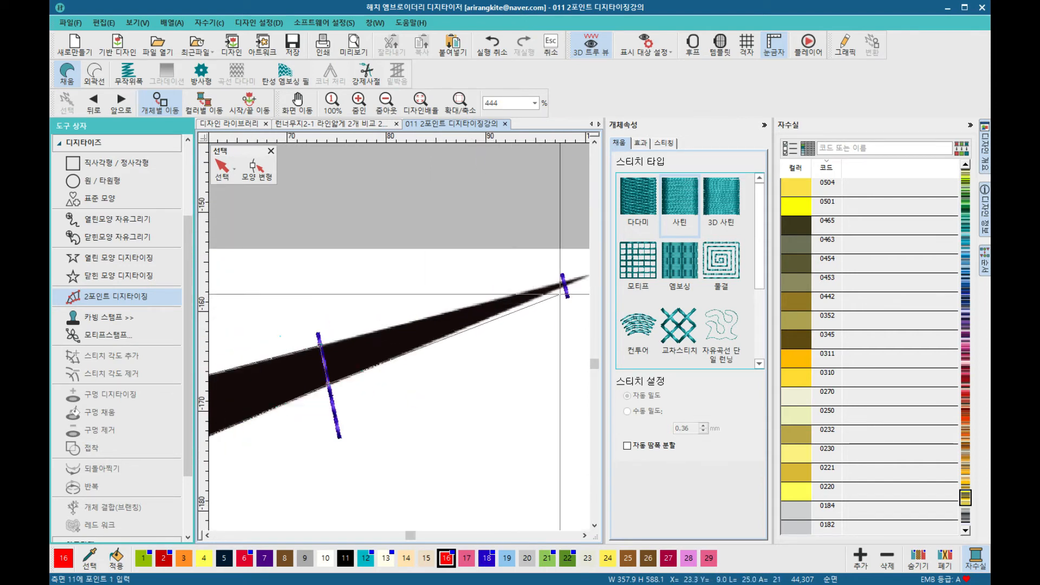
{"action": "left_click", "coordinate": [567, 287]}
{"action": "left_click", "coordinate": [563, 281]}
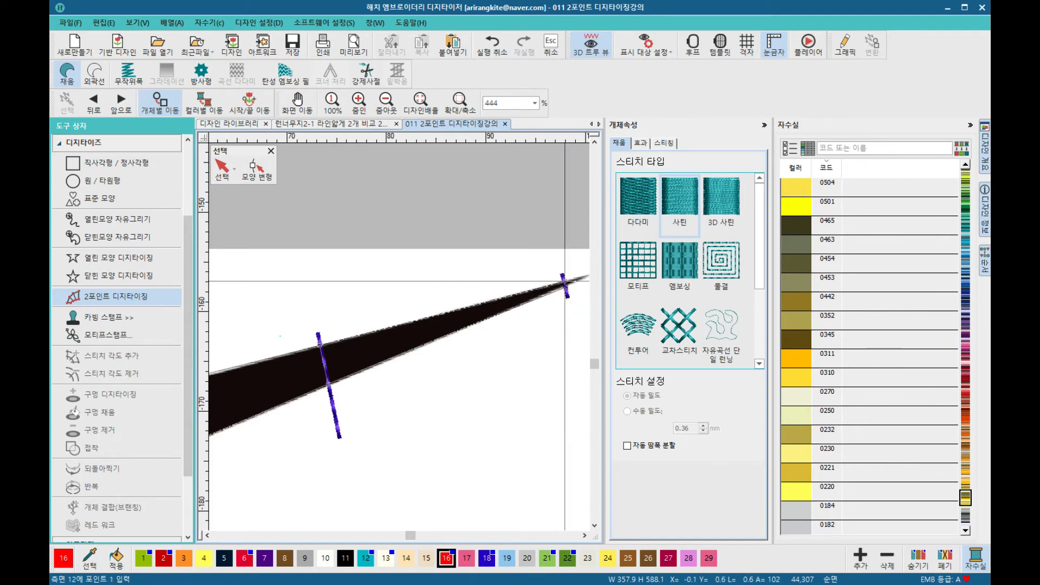
{"action": "key", "text": "Return"}
Step: Zoom to the second swoosh guide and start a new satin column at its tip with two width pairs
{"action": "scroll", "coordinate": [542, 325], "scroll_direction": "down", "scroll_amount": 5}
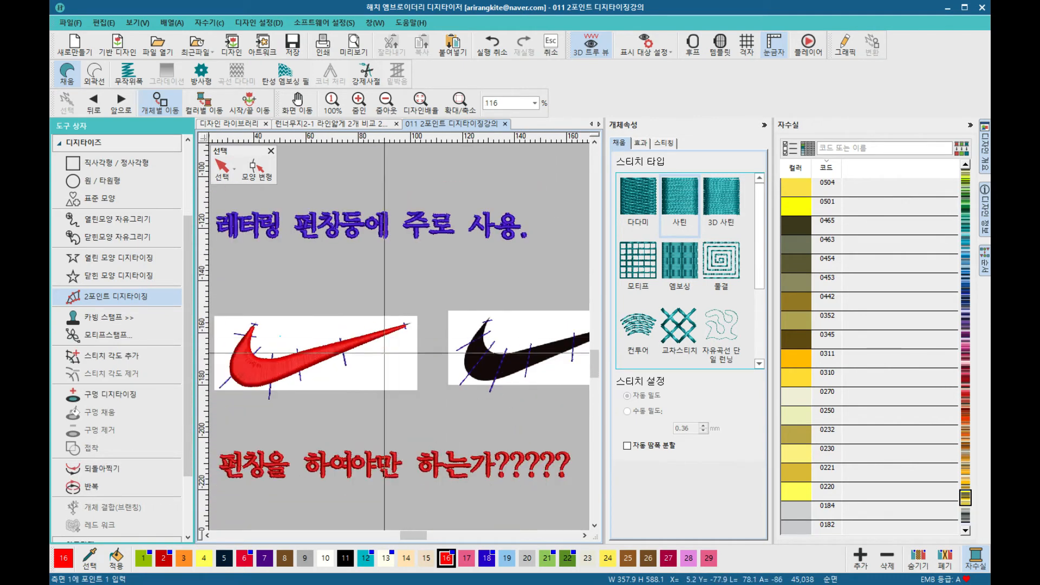
{"action": "scroll", "coordinate": [253, 390], "scroll_direction": "up", "scroll_amount": 1}
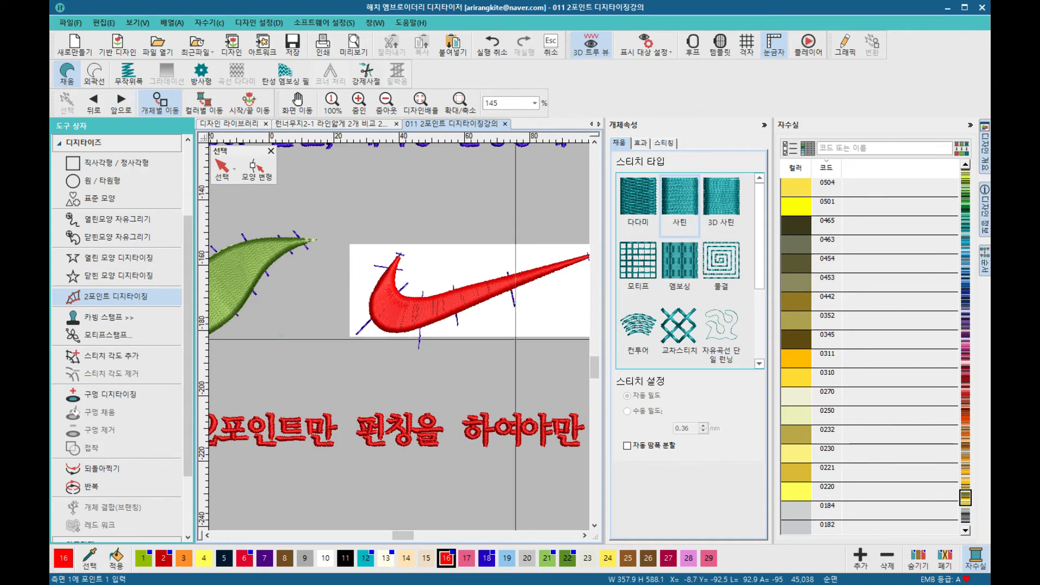
{"action": "scroll", "coordinate": [375, 283], "scroll_direction": "up", "scroll_amount": 3}
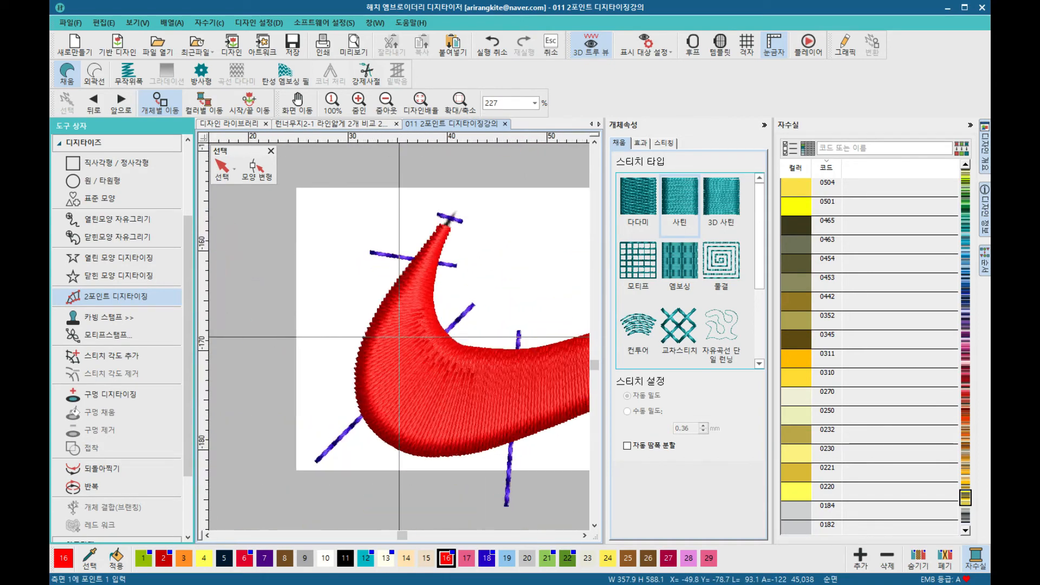
{"action": "scroll", "coordinate": [399, 338], "scroll_direction": "down", "scroll_amount": 2}
{"action": "scroll", "coordinate": [399, 337], "scroll_direction": "down", "scroll_amount": 5}
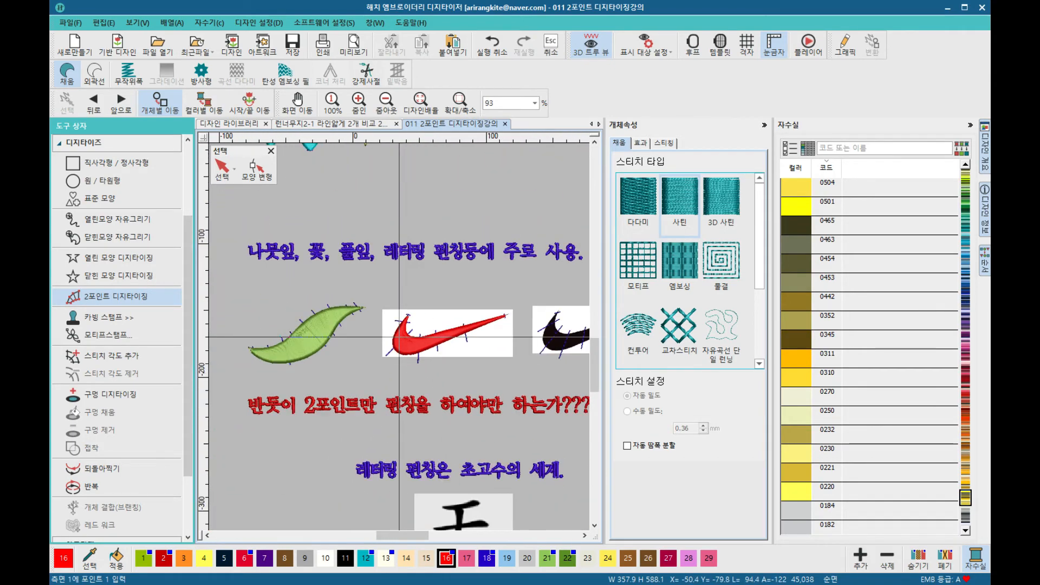
{"action": "left_click_drag", "start_coordinate": [415, 535], "coordinate": [439, 535]}
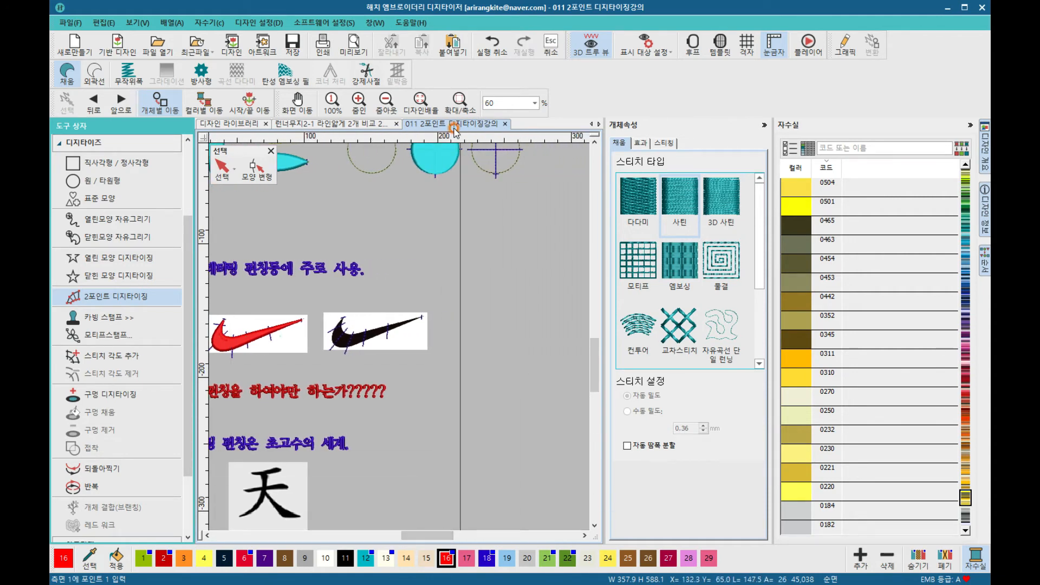
{"action": "left_click", "coordinate": [460, 101]}
{"action": "left_click_drag", "start_coordinate": [404, 352], "coordinate": [431, 361]}
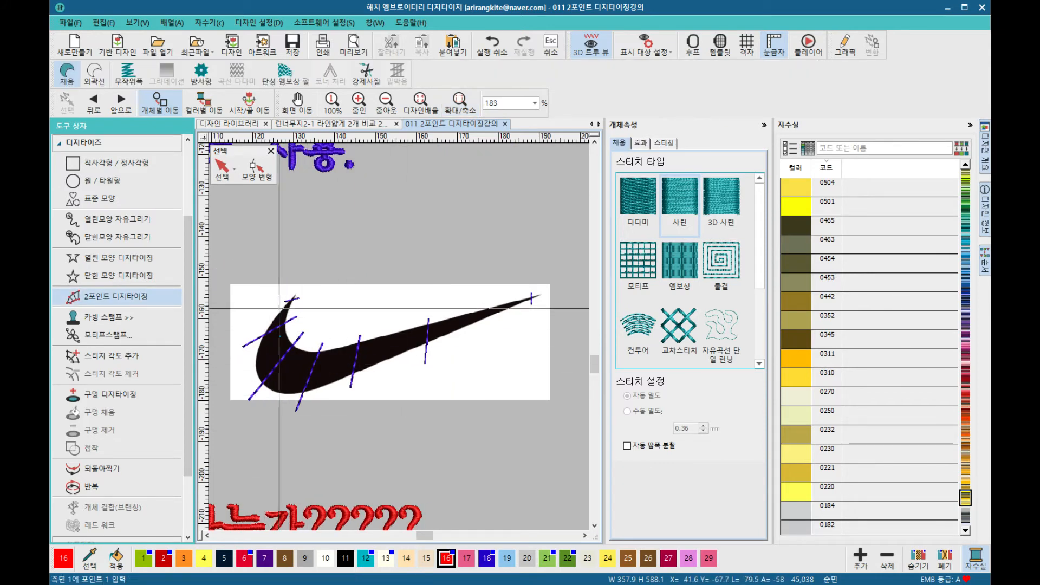
{"action": "scroll", "coordinate": [291, 299], "scroll_direction": "up", "scroll_amount": 2}
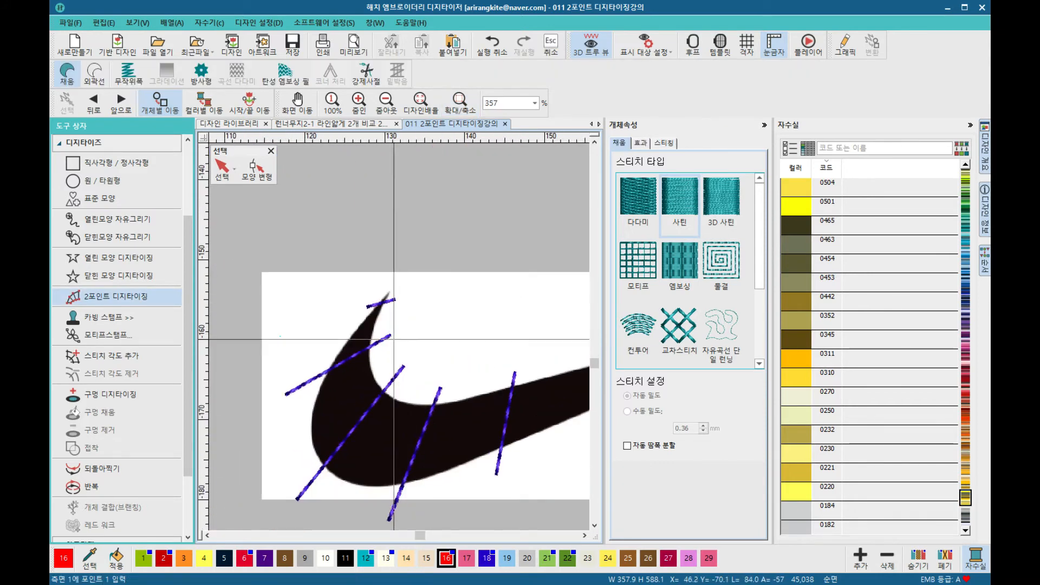
{"action": "left_click", "coordinate": [379, 304]}
{"action": "left_click", "coordinate": [382, 304]}
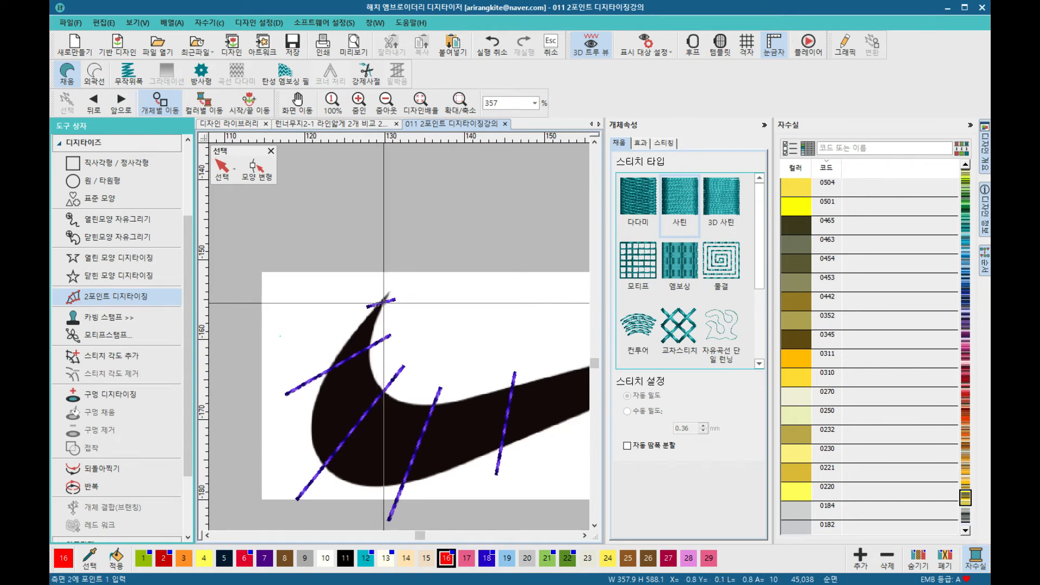
{"action": "left_click", "coordinate": [348, 341]}
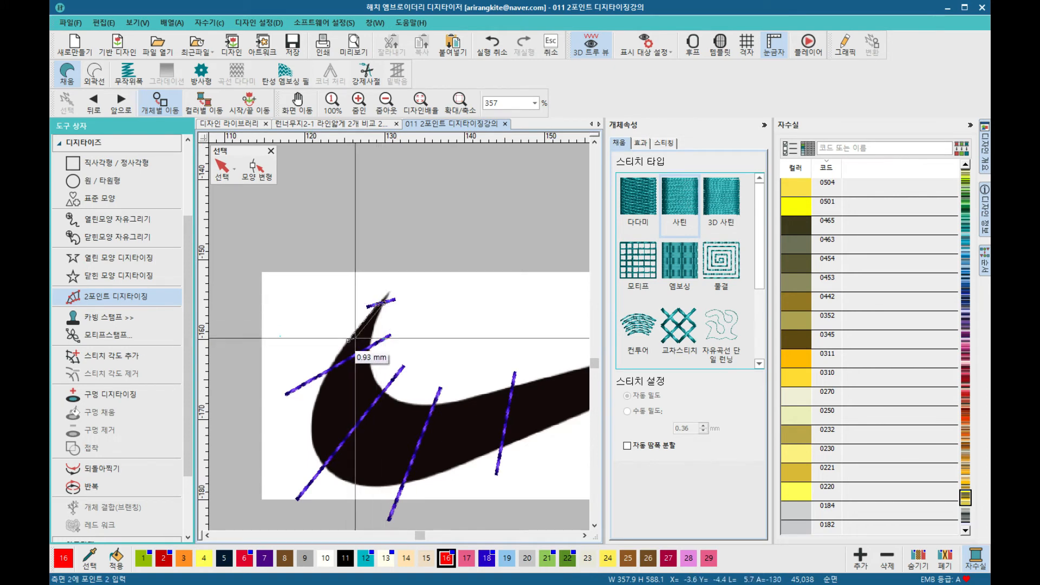
{"action": "left_click", "coordinate": [372, 334]}
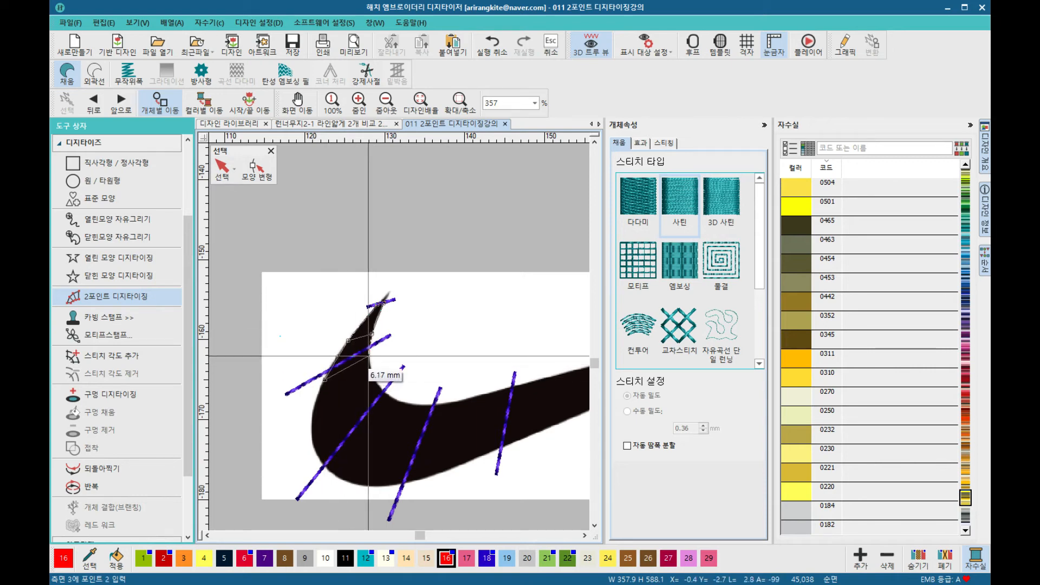
Step: Place paired width points around the second swoosh's curved bend, following its guide lines
{"action": "left_click", "coordinate": [314, 445]}
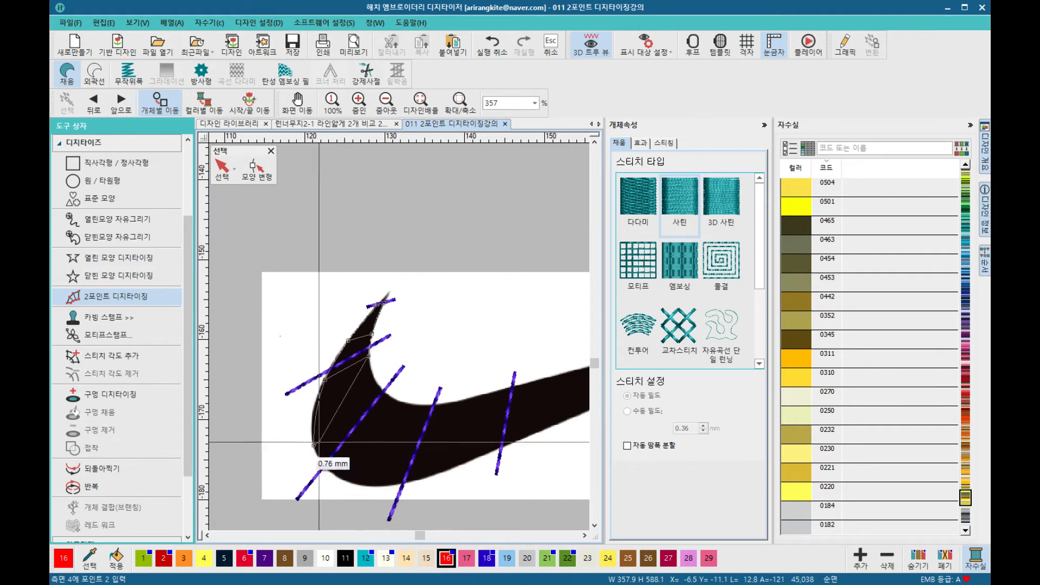
{"action": "left_click", "coordinate": [375, 382]}
{"action": "left_click", "coordinate": [332, 474]}
{"action": "left_click", "coordinate": [391, 396]}
{"action": "left_click", "coordinate": [381, 484]}
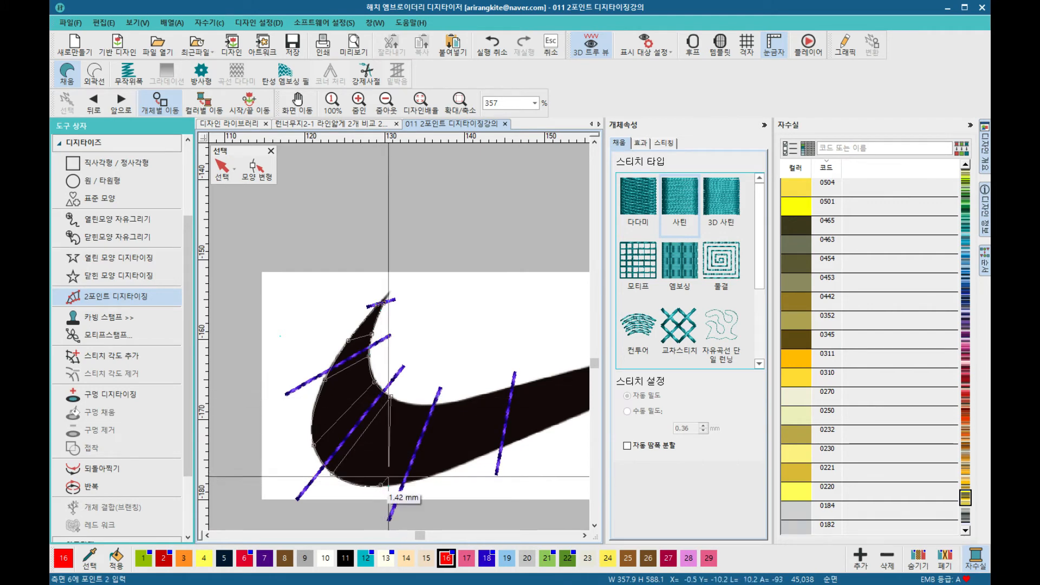
{"action": "left_click", "coordinate": [414, 406]}
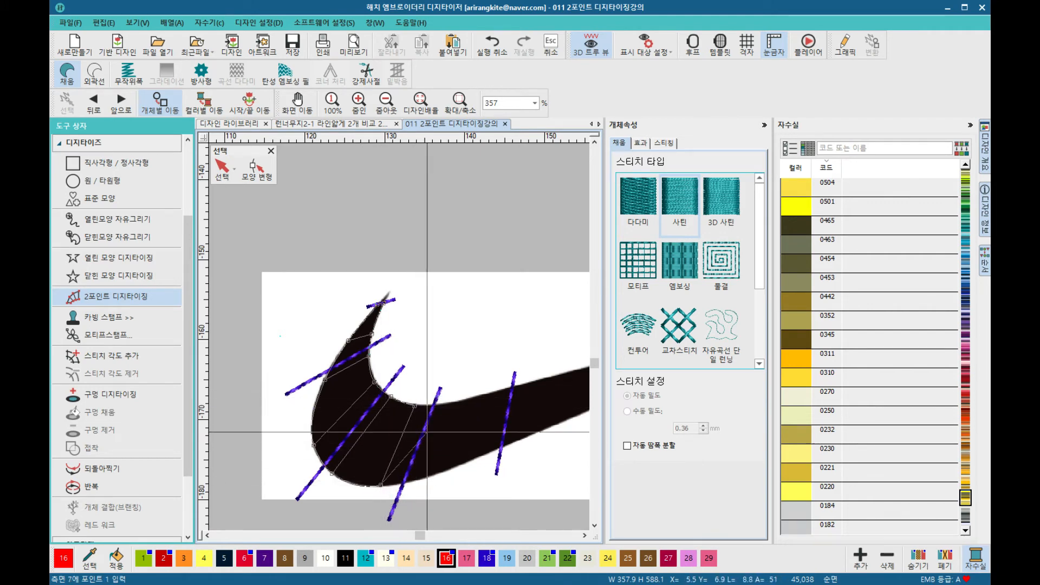
{"action": "left_click", "coordinate": [450, 467]}
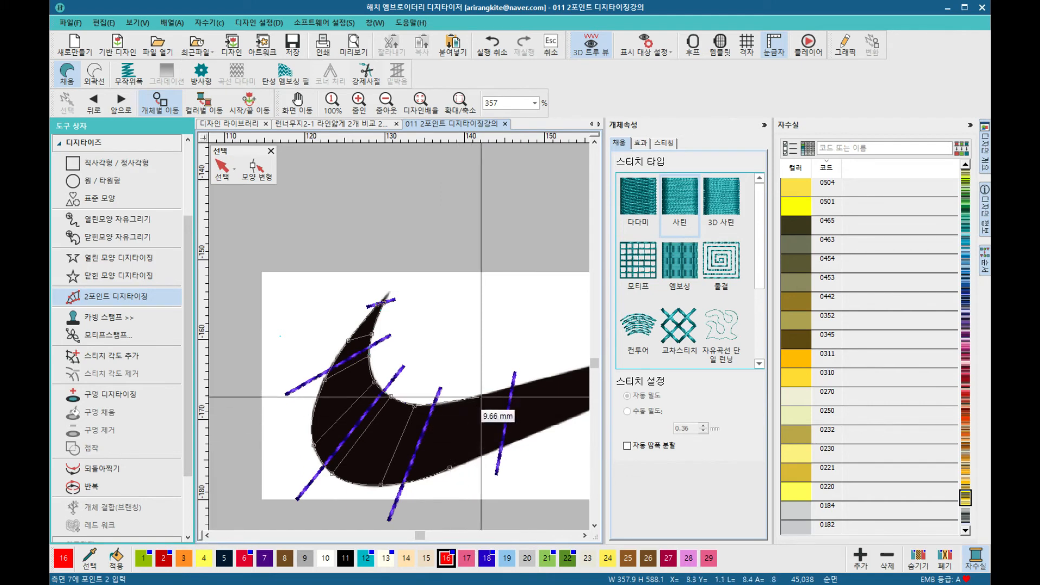
{"action": "left_click", "coordinate": [474, 397]}
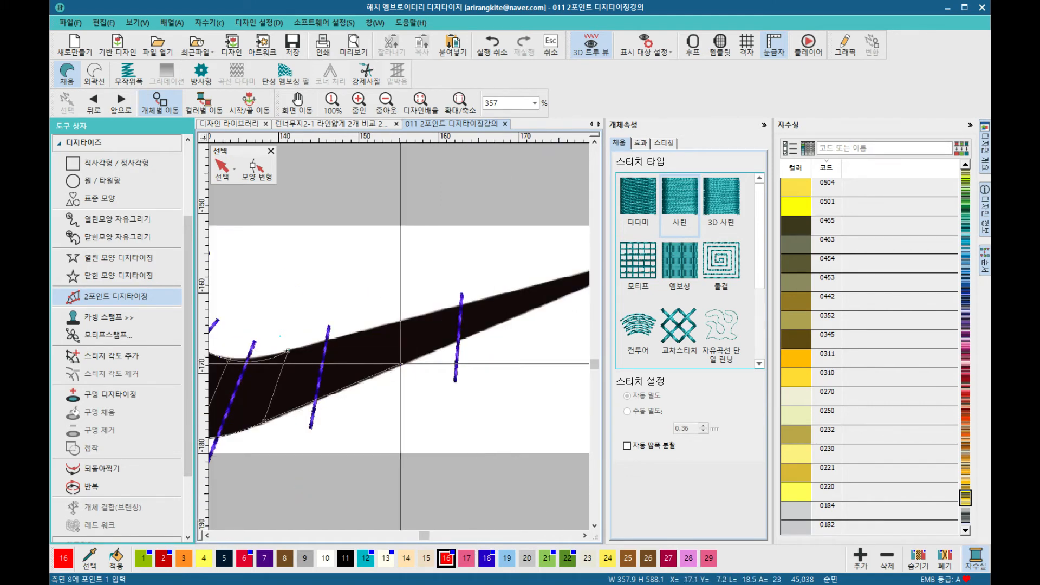
Step: Add width pairs along the second swoosh's body to its tail tip and finish the satin column
{"action": "left_click", "coordinate": [402, 362]}
{"action": "left_click", "coordinate": [417, 315]}
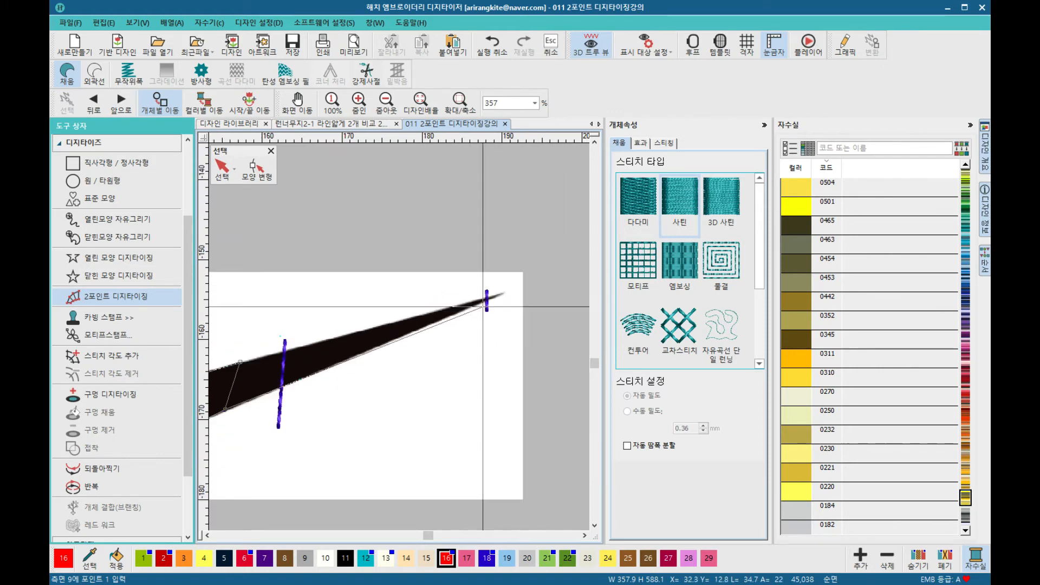
{"action": "left_click", "coordinate": [477, 301]}
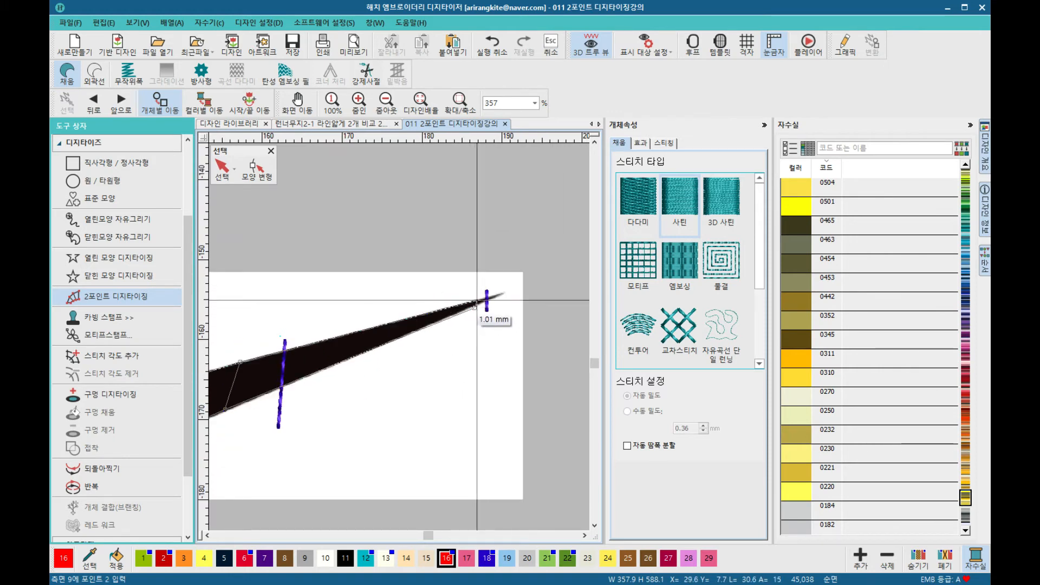
{"action": "left_click", "coordinate": [477, 301]}
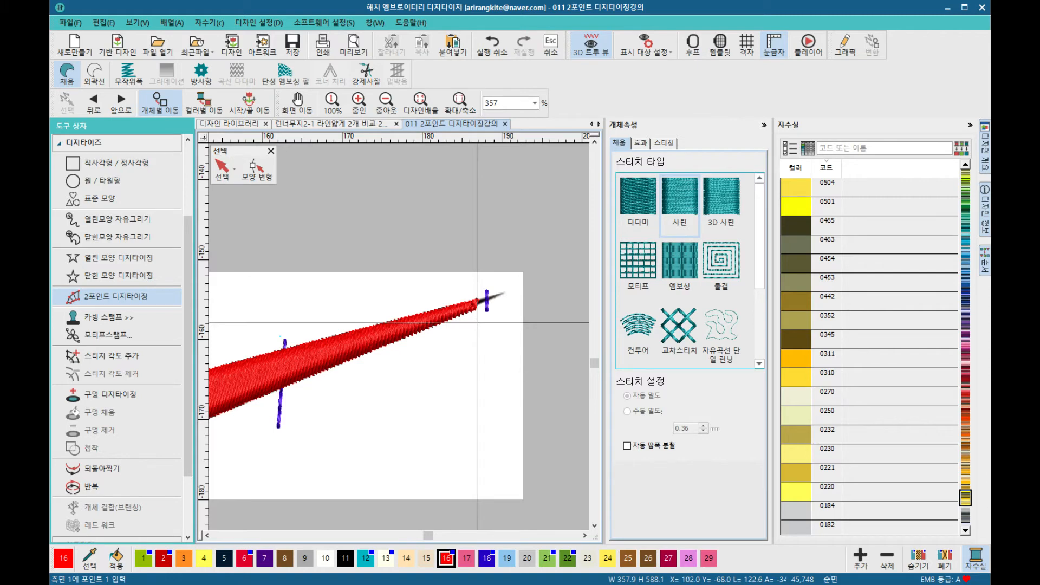
Step: Select the newly digitized swoosh and move it onto the first swoosh example for comparison
{"action": "scroll", "coordinate": [399, 338], "scroll_direction": "down", "scroll_amount": 3}
{"action": "scroll", "coordinate": [399, 337], "scroll_direction": "down", "scroll_amount": 6}
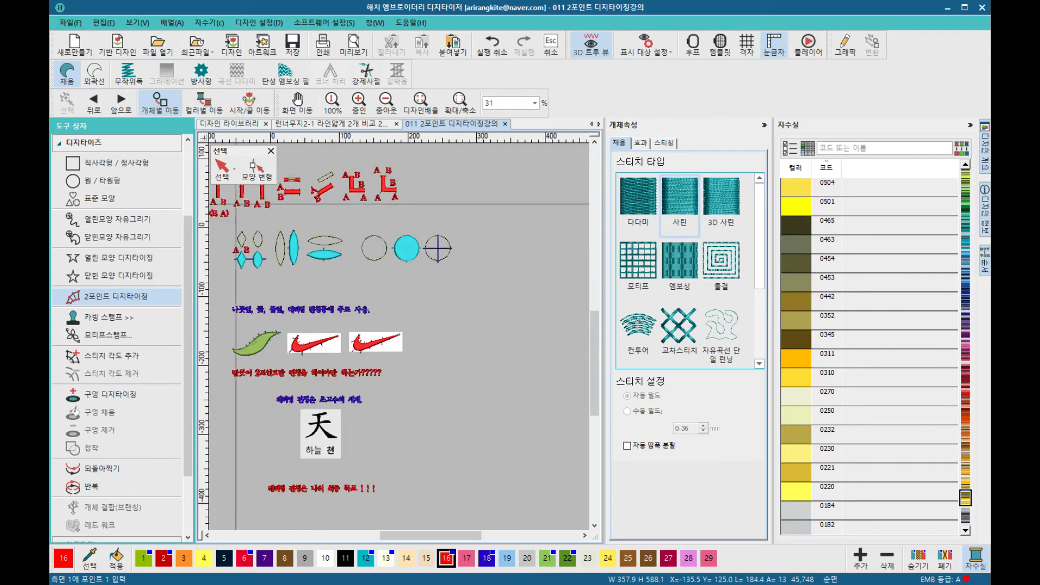
{"action": "left_click", "coordinate": [220, 163]}
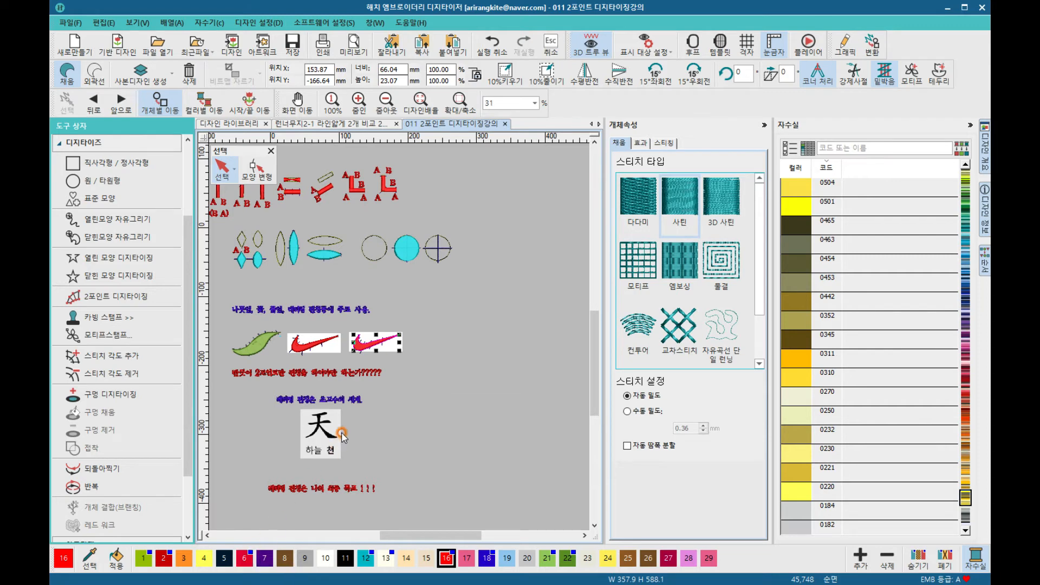
{"action": "left_click_drag", "start_coordinate": [369, 350], "coordinate": [307, 333]}
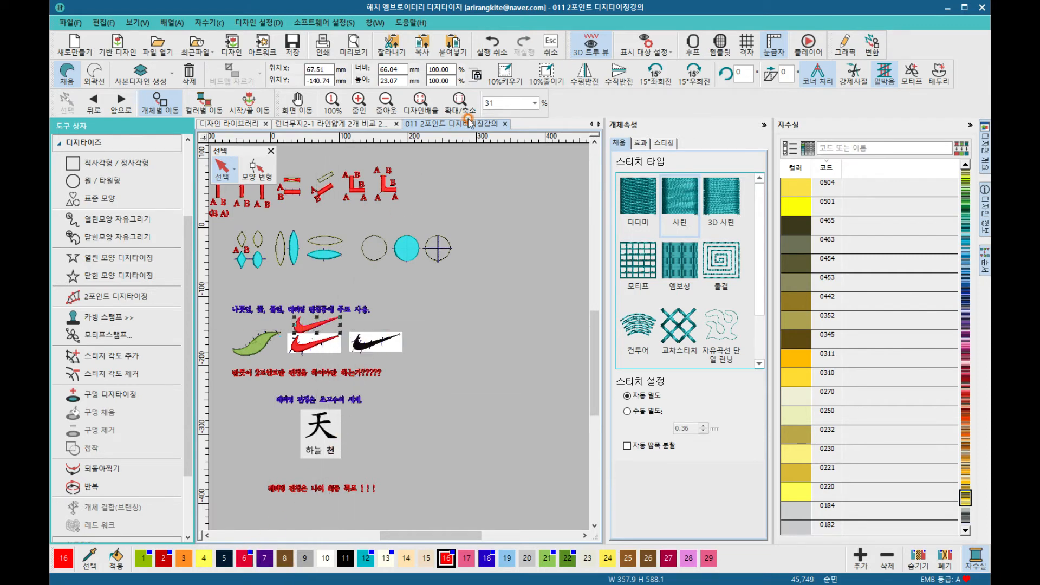
Step: Zoom in and reposition the moved swoosh just above the first stitched swoosh
{"action": "left_click", "coordinate": [459, 101]}
{"action": "left_click_drag", "start_coordinate": [284, 325], "coordinate": [360, 369]}
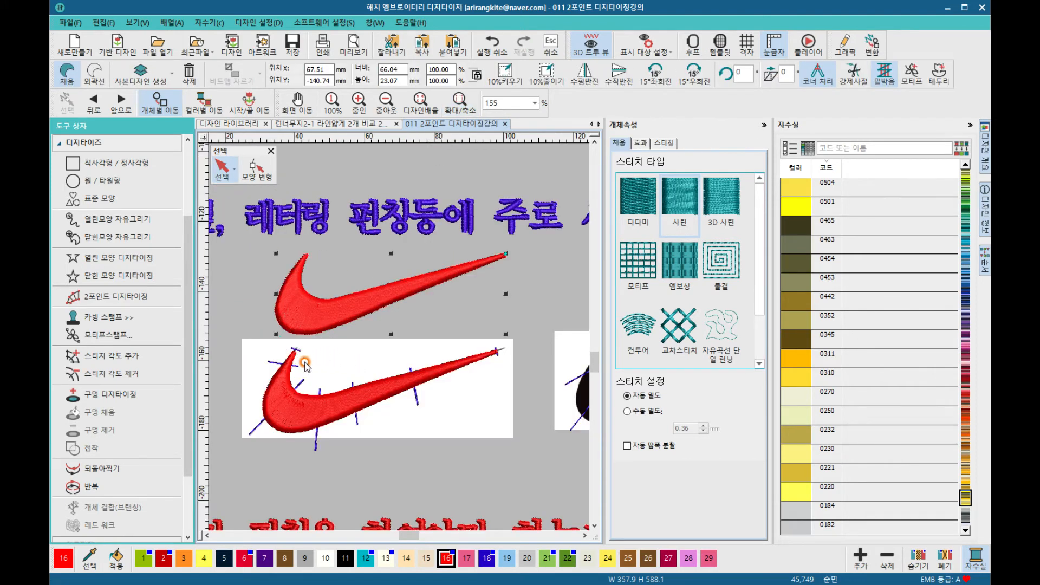
{"action": "left_click", "coordinate": [306, 365]}
{"action": "left_click", "coordinate": [403, 331]}
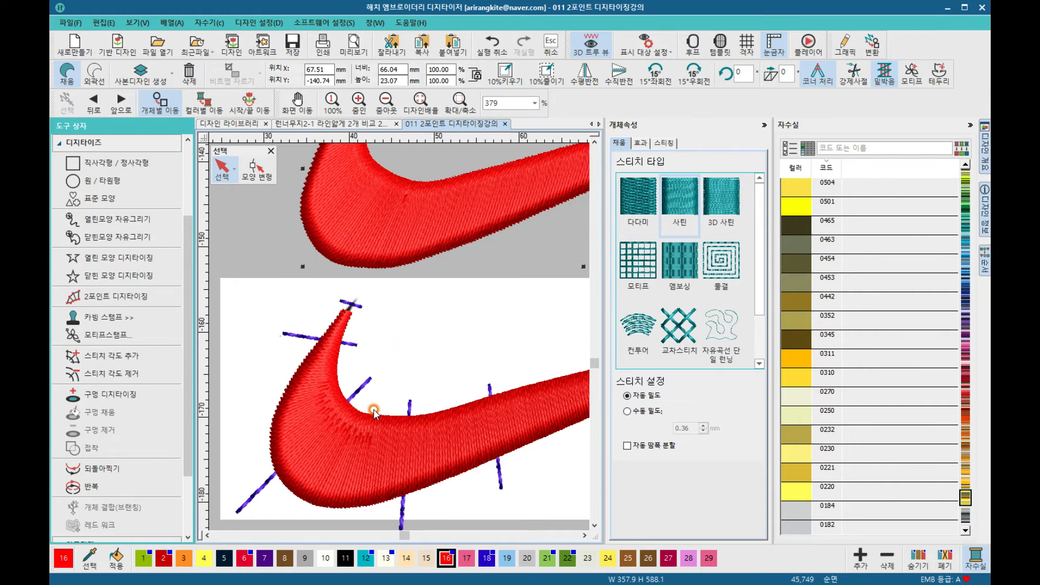
{"action": "scroll", "coordinate": [399, 336], "scroll_direction": "down", "scroll_amount": 2}
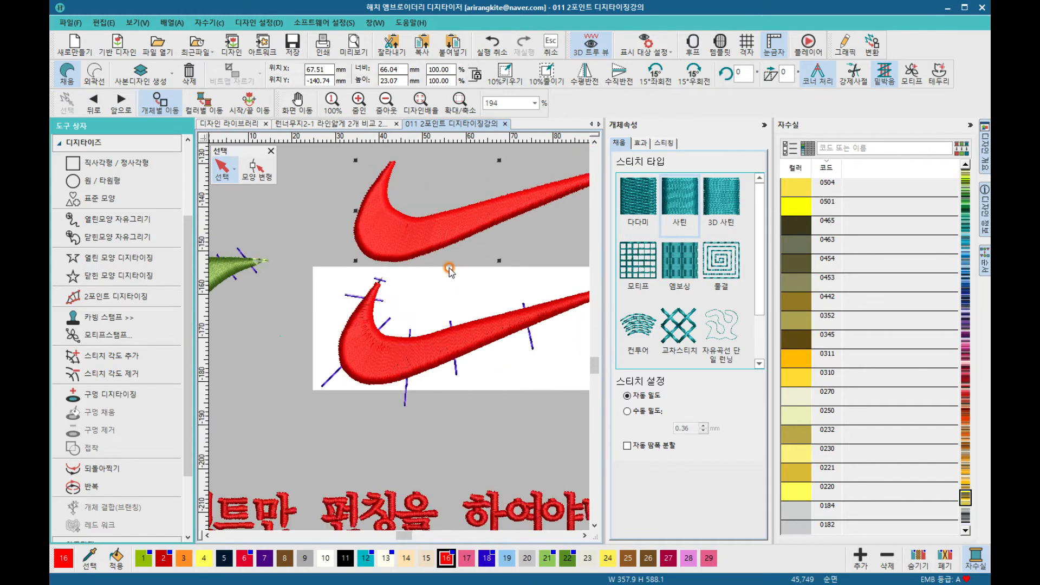
{"action": "left_click_drag", "start_coordinate": [455, 223], "coordinate": [439, 280]}
Step: Compare the two stitched swooshes at different zoom levels
{"action": "scroll", "coordinate": [545, 291], "scroll_direction": "down", "scroll_amount": 1}
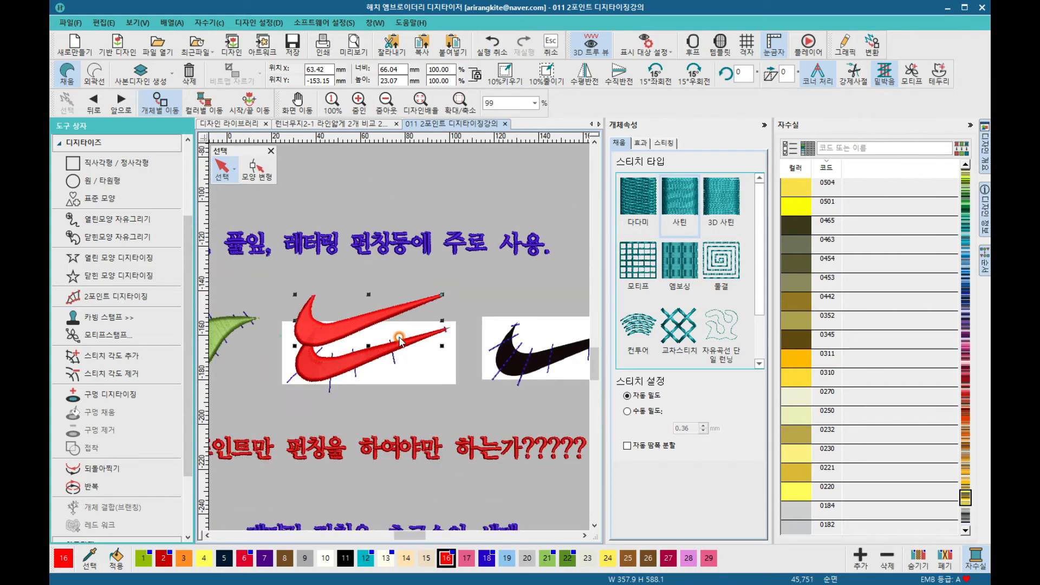
{"action": "scroll", "coordinate": [399, 337], "scroll_direction": "up", "scroll_amount": 1}
{"action": "scroll", "coordinate": [400, 341], "scroll_direction": "up", "scroll_amount": 3}
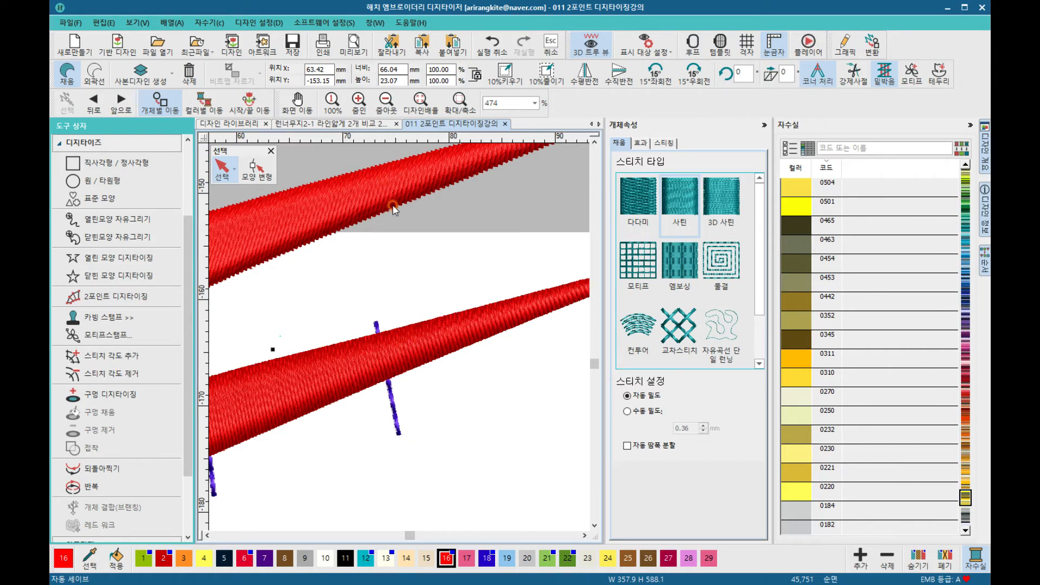
{"action": "scroll", "coordinate": [398, 339], "scroll_direction": "down", "scroll_amount": 3}
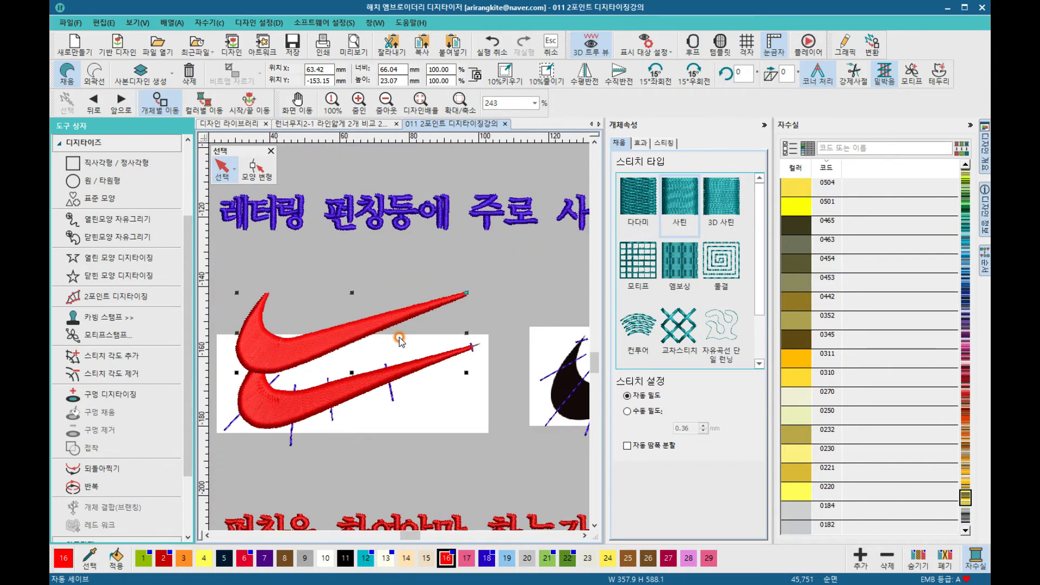
{"action": "scroll", "coordinate": [399, 340], "scroll_direction": "up", "scroll_amount": 2}
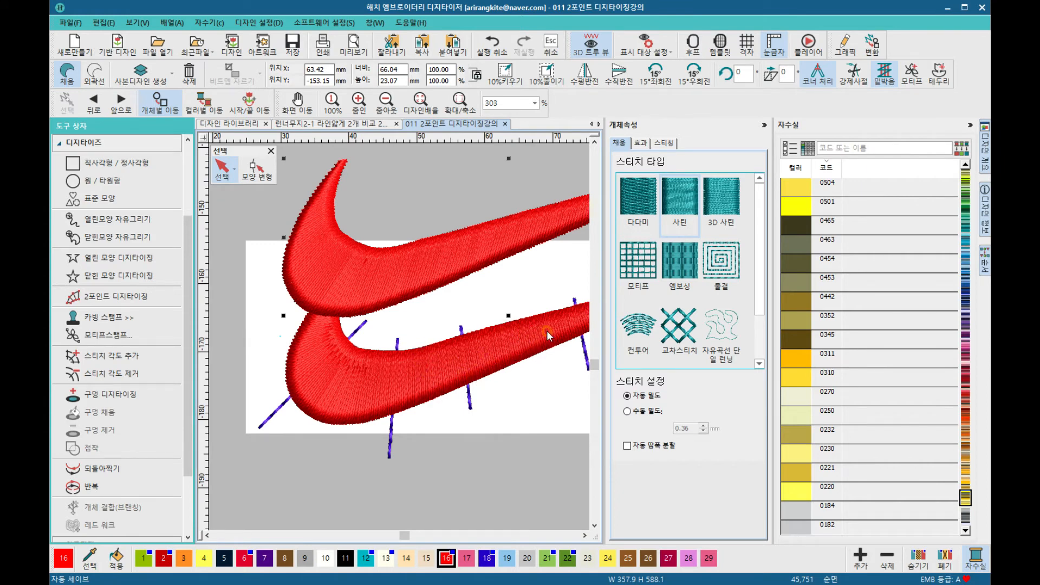
Step: Digitize a small leaf-shaped satin column with the 2 Point Digitizing tool above the top swoosh
{"action": "scroll", "coordinate": [395, 344], "scroll_direction": "down", "scroll_amount": 2}
{"action": "scroll", "coordinate": [430, 323], "scroll_direction": "up", "scroll_amount": 2}
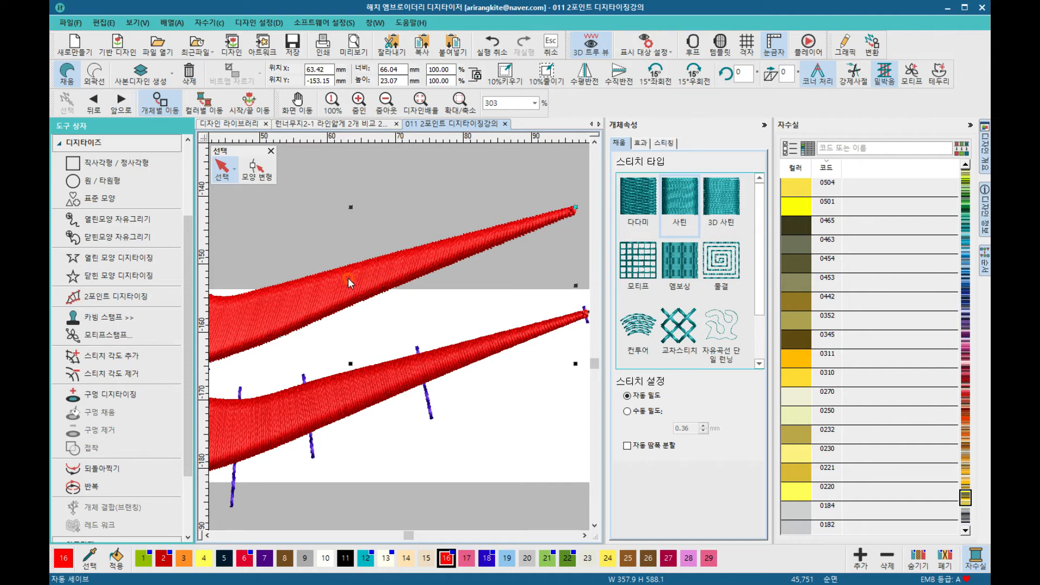
{"action": "left_click", "coordinate": [115, 296]}
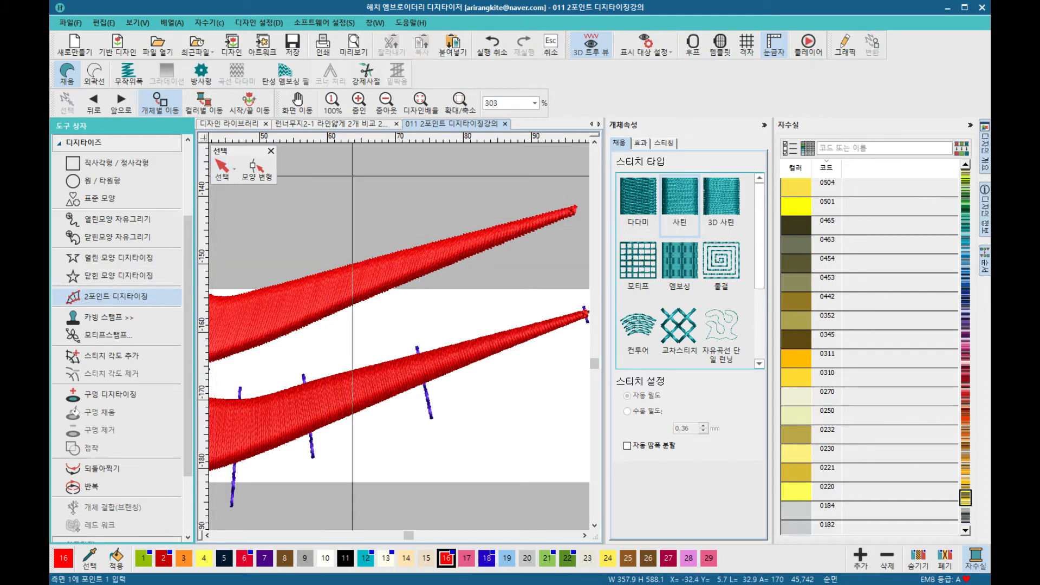
{"action": "left_click", "coordinate": [352, 176]}
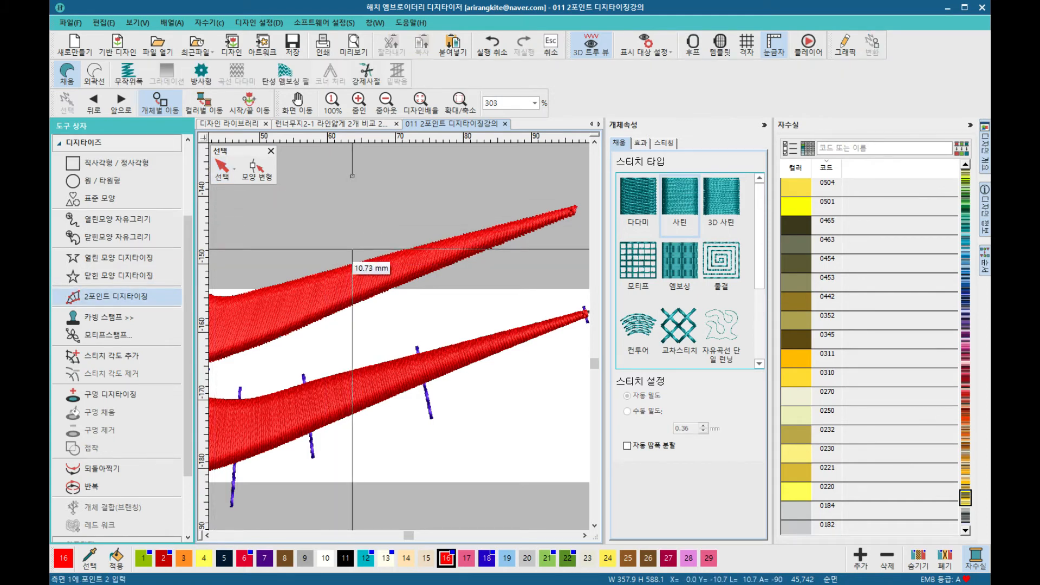
{"action": "left_click", "coordinate": [349, 195]}
{"action": "left_click", "coordinate": [378, 173]}
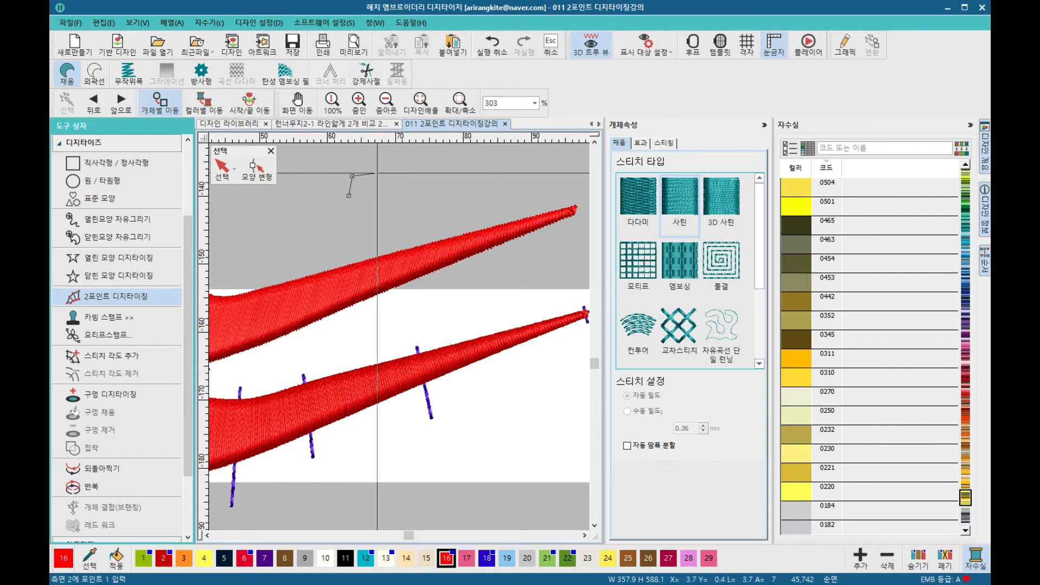
{"action": "left_click", "coordinate": [378, 211]}
{"action": "scroll", "coordinate": [406, 267], "scroll_direction": "up", "scroll_amount": 3}
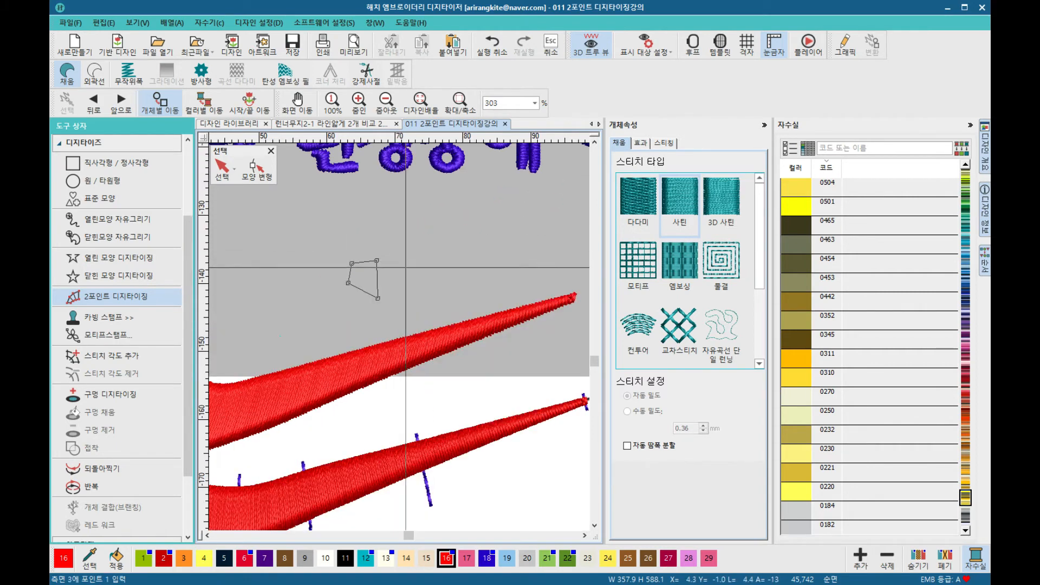
{"action": "left_click", "coordinate": [408, 263]}
{"action": "left_click", "coordinate": [407, 291]}
{"action": "left_click", "coordinate": [427, 265]}
{"action": "key", "text": "Return"}
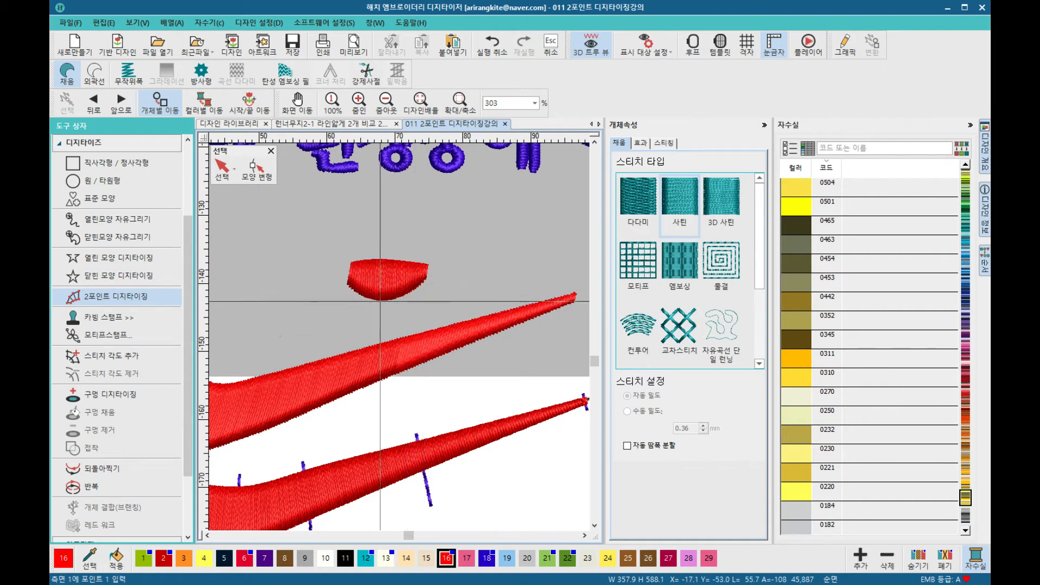
Step: Digitize a second small leaf-shaped satin column with the 2 Point Digitizing tool beside the first one
{"action": "left_click", "coordinate": [458, 279]}
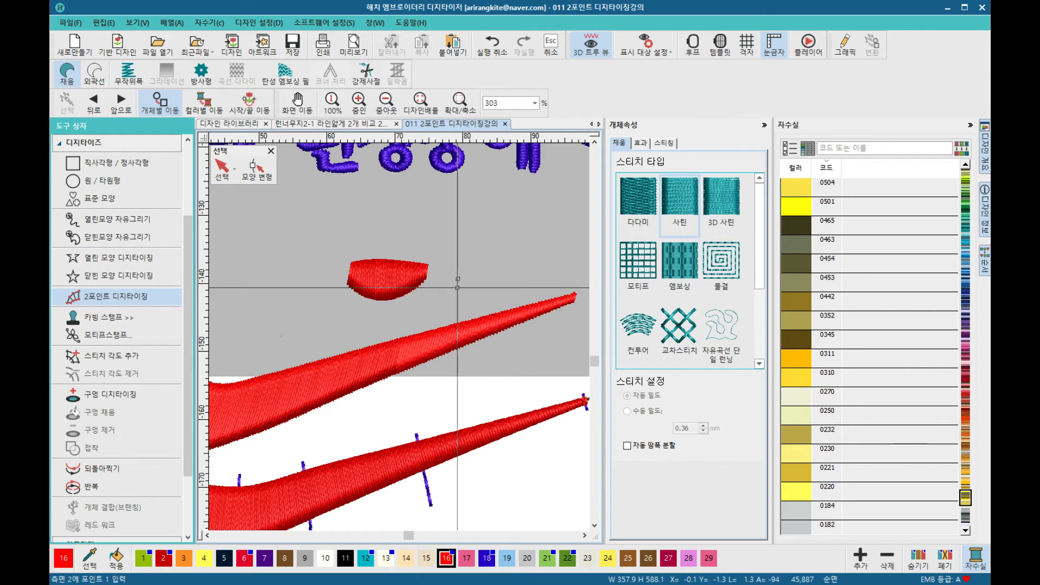
{"action": "left_click", "coordinate": [469, 277]}
{"action": "left_click", "coordinate": [462, 299]}
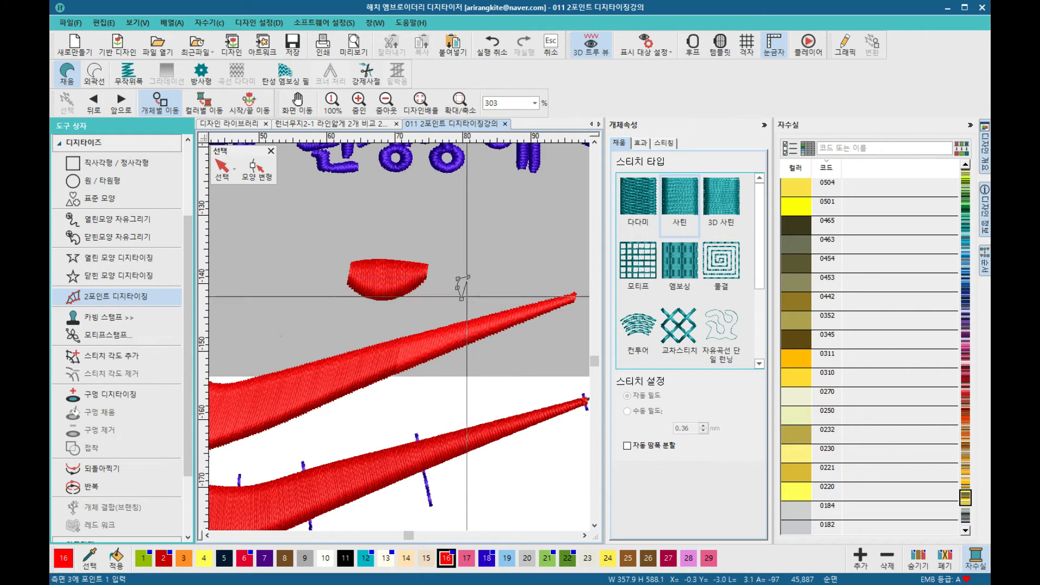
{"action": "left_click", "coordinate": [478, 310]}
{"action": "left_click", "coordinate": [487, 274]}
{"action": "left_click", "coordinate": [511, 273]}
{"action": "left_click", "coordinate": [504, 304]}
{"action": "left_click", "coordinate": [520, 275]}
{"action": "left_click", "coordinate": [527, 286]}
{"action": "left_click", "coordinate": [532, 271]}
{"action": "left_click", "coordinate": [534, 278]}
{"action": "key", "text": "Return"}
Step: Examine the two small satin shapes and the swooshes at different zoom levels
{"action": "scroll", "coordinate": [511, 312], "scroll_direction": "up", "scroll_amount": 2}
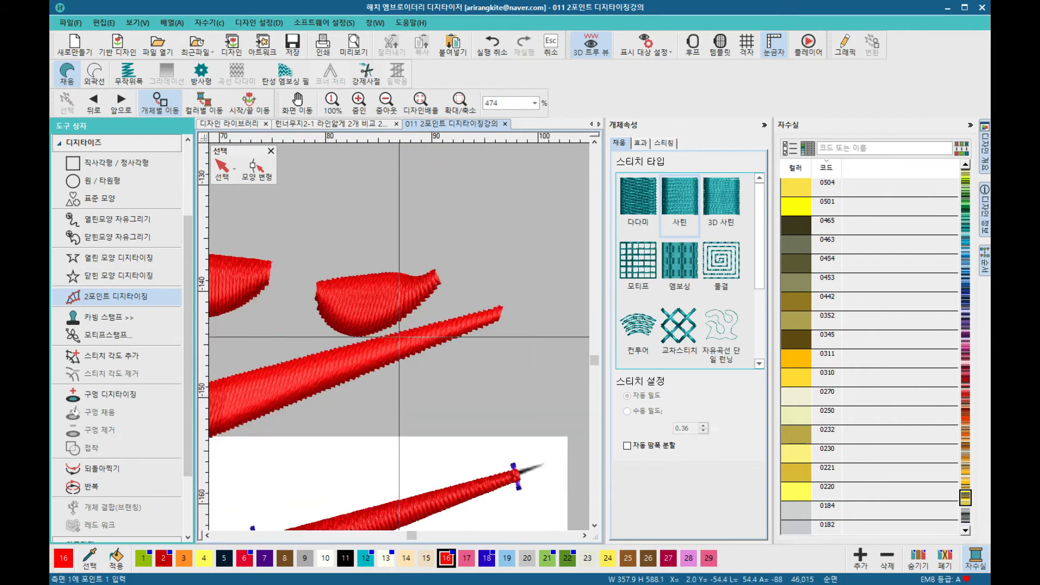
{"action": "scroll", "coordinate": [400, 337], "scroll_direction": "up", "scroll_amount": 2}
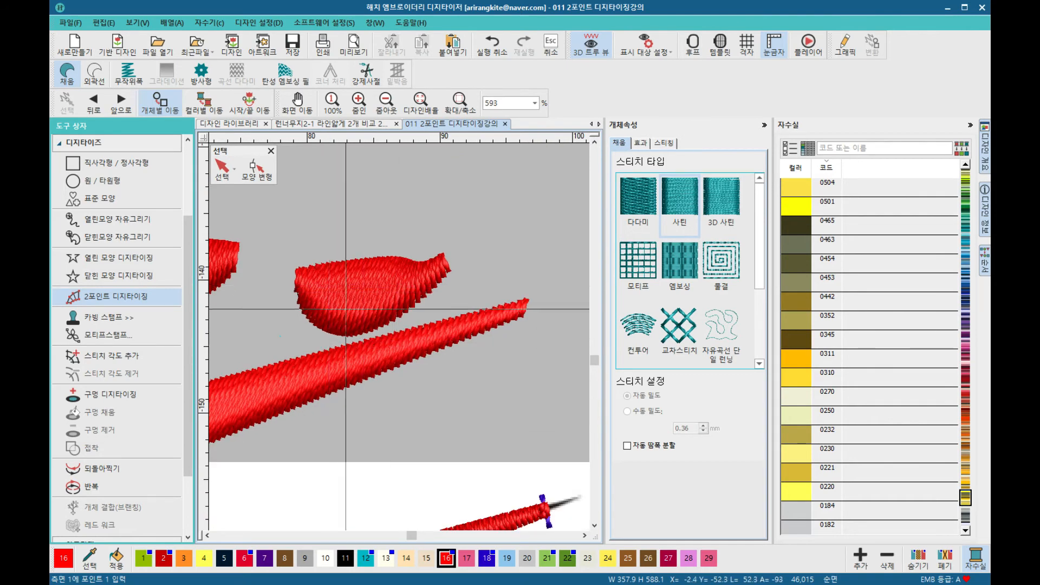
{"action": "scroll", "coordinate": [418, 325], "scroll_direction": "down", "scroll_amount": 3}
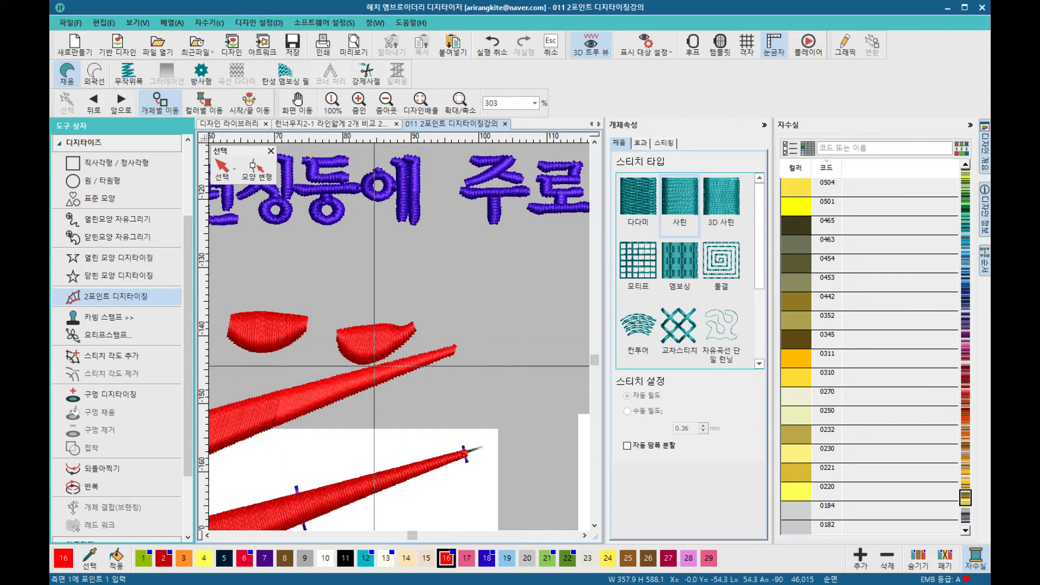
{"action": "scroll", "coordinate": [351, 379], "scroll_direction": "down", "scroll_amount": 3}
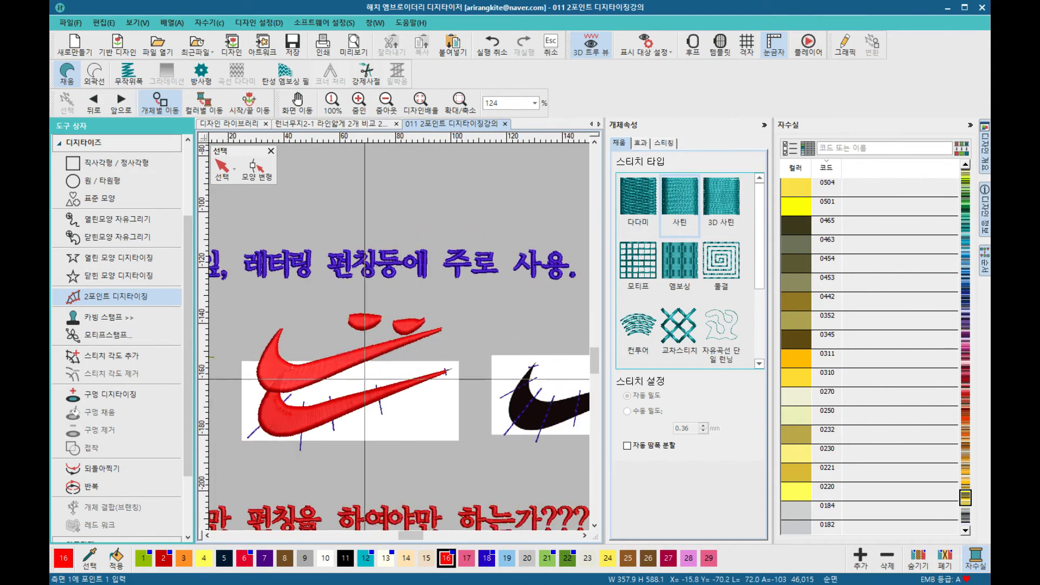
{"action": "scroll", "coordinate": [364, 380], "scroll_direction": "down", "scroll_amount": 2}
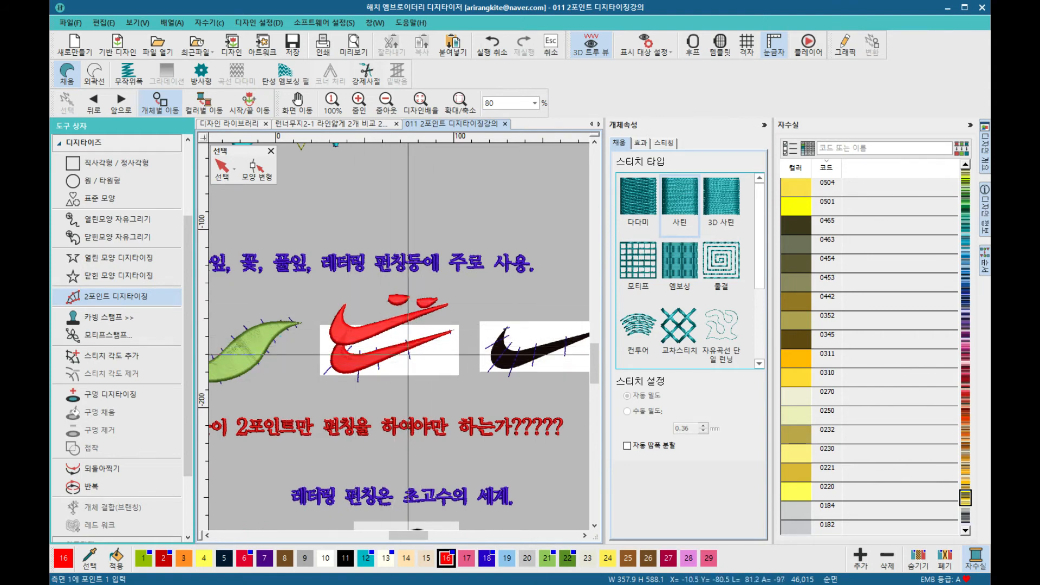
{"action": "scroll", "coordinate": [409, 354], "scroll_direction": "up", "scroll_amount": 6}
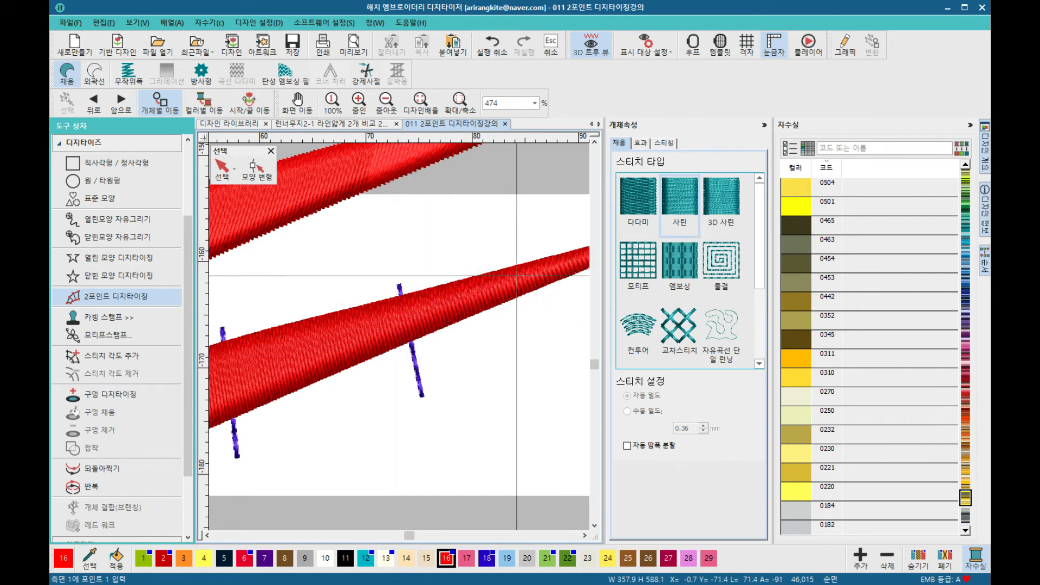
{"action": "scroll", "coordinate": [522, 271], "scroll_direction": "down", "scroll_amount": 1}
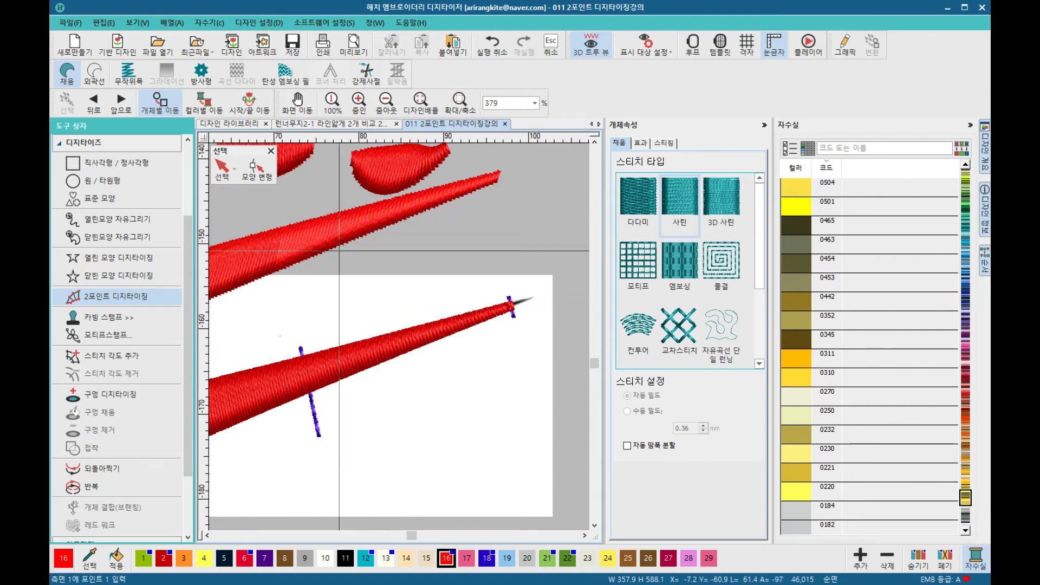
{"action": "scroll", "coordinate": [357, 325], "scroll_direction": "down", "scroll_amount": 6}
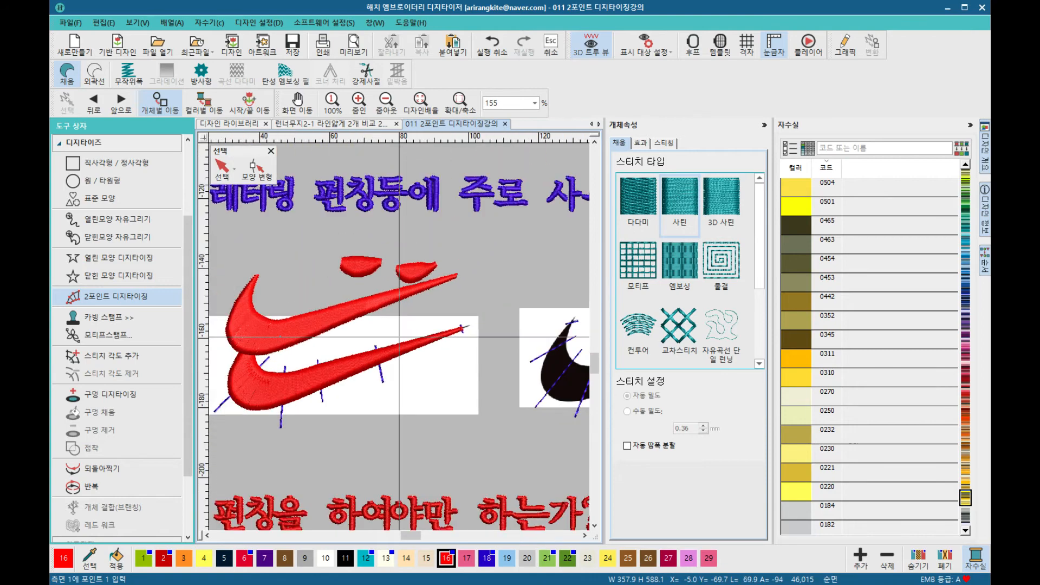
{"action": "scroll", "coordinate": [381, 372], "scroll_direction": "down", "scroll_amount": 2}
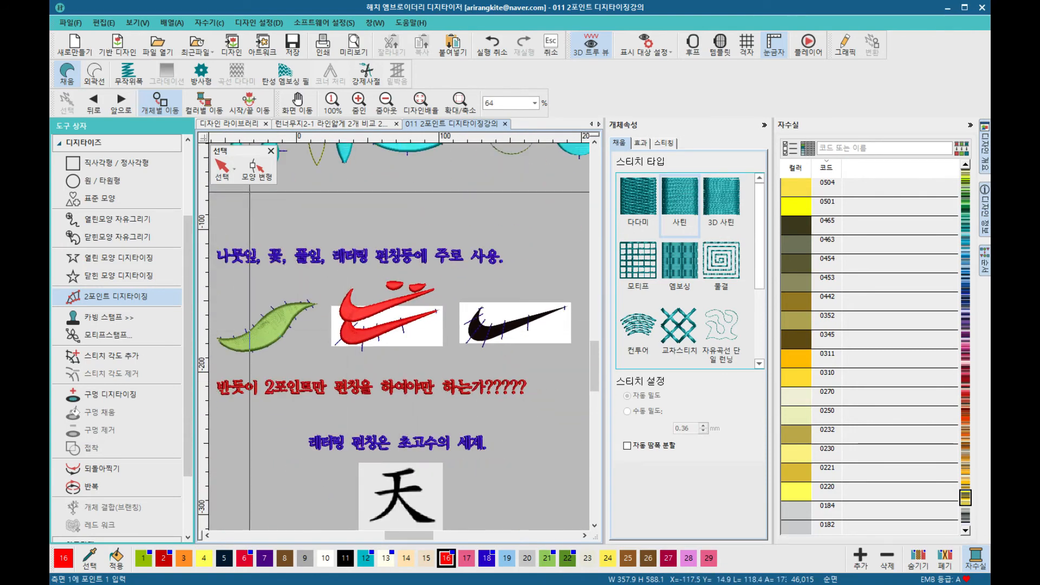
Step: Start the Closed Shape Digitizing tool and trace the black swoosh outline from its hook tip along the inner curve toward the tail
{"action": "left_click", "coordinate": [222, 167]}
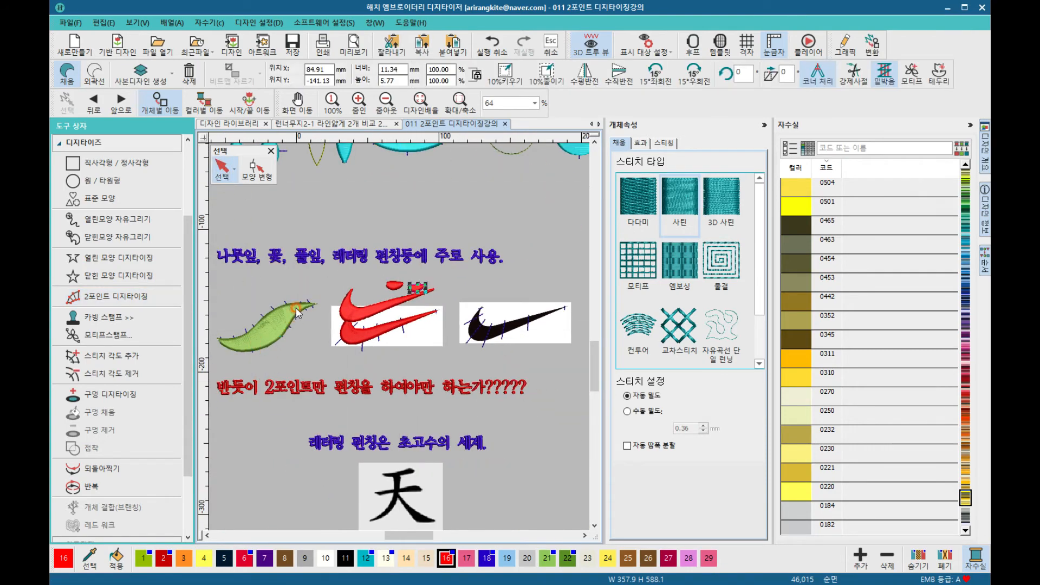
{"action": "left_click", "coordinate": [252, 289]}
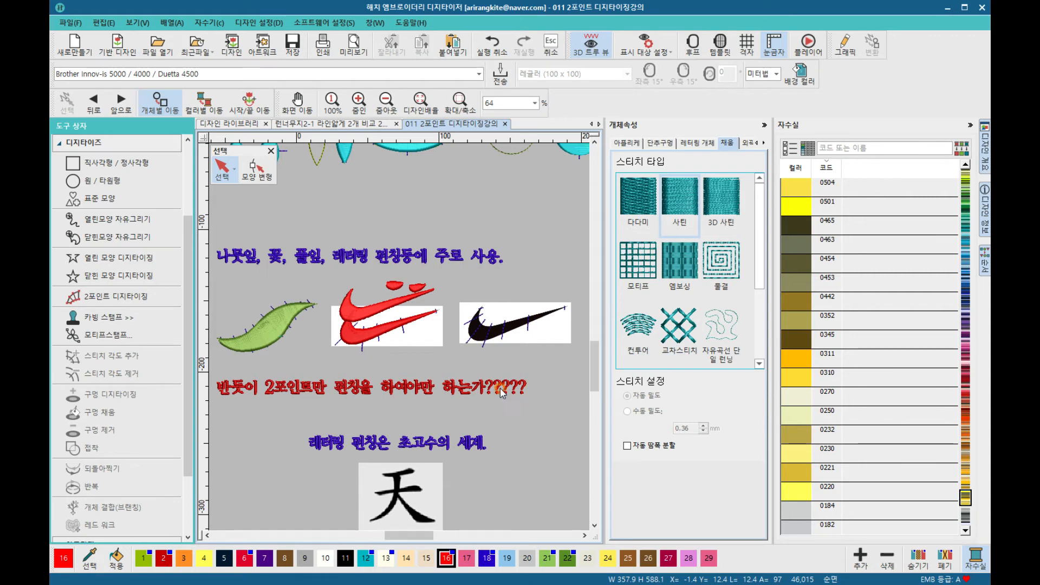
{"action": "scroll", "coordinate": [491, 341], "scroll_direction": "up", "scroll_amount": 1}
{"action": "scroll", "coordinate": [400, 339], "scroll_direction": "up", "scroll_amount": 2}
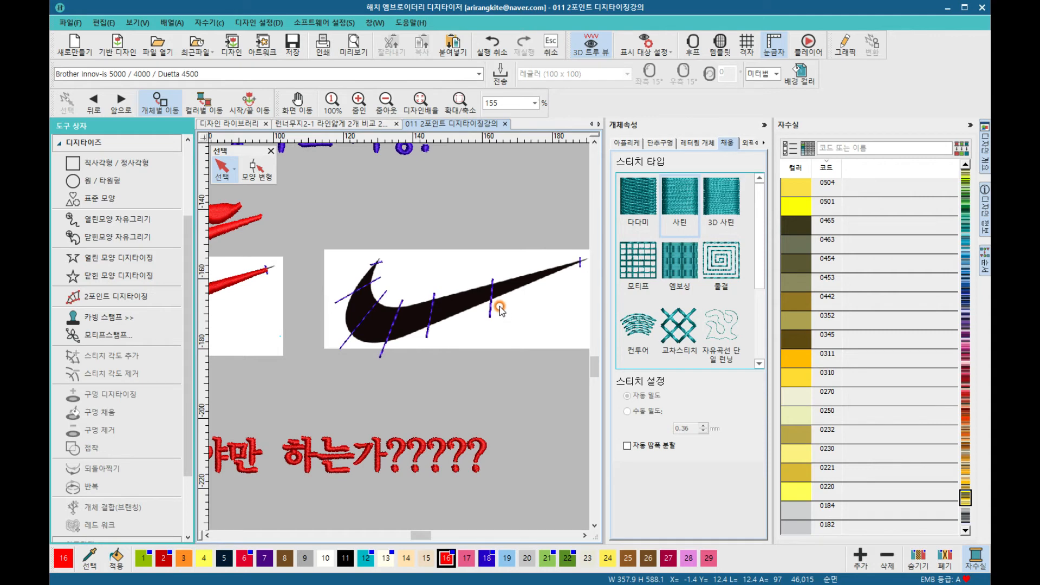
{"action": "left_click", "coordinate": [118, 278]}
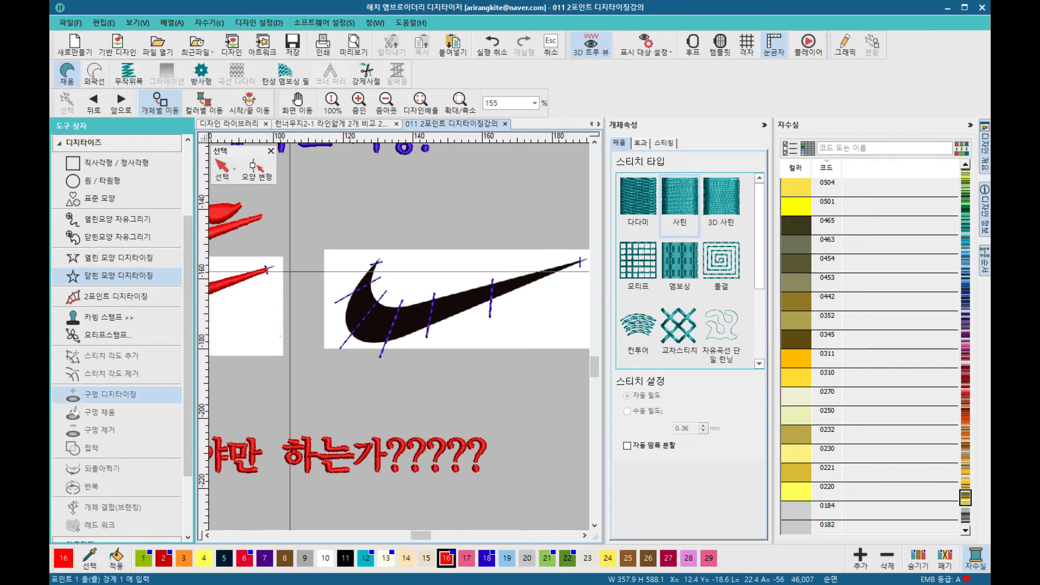
{"action": "scroll", "coordinate": [374, 287], "scroll_direction": "up", "scroll_amount": 1}
{"action": "scroll", "coordinate": [399, 338], "scroll_direction": "up", "scroll_amount": 1}
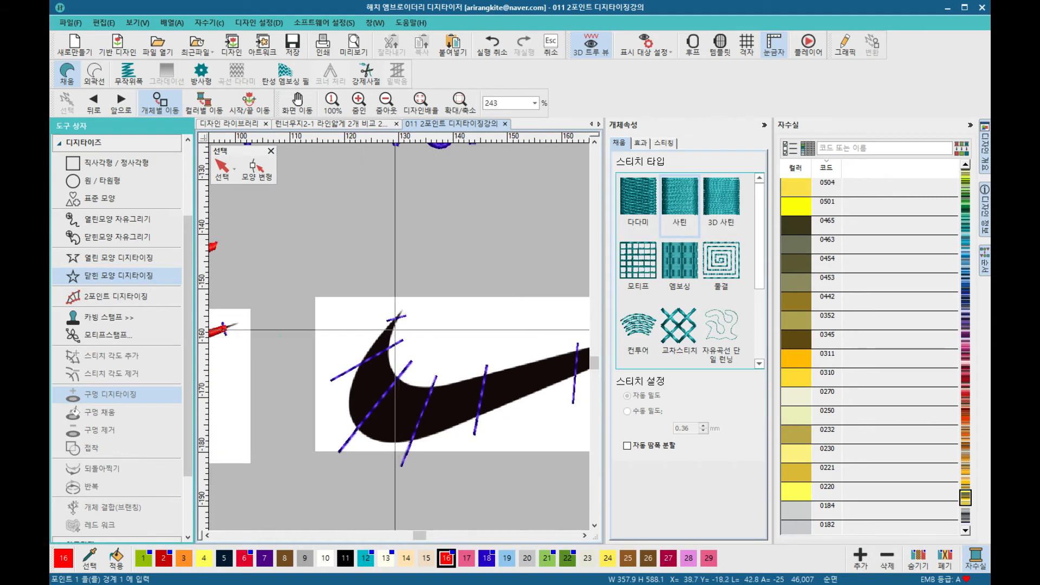
{"action": "scroll", "coordinate": [397, 333], "scroll_direction": "up", "scroll_amount": 2}
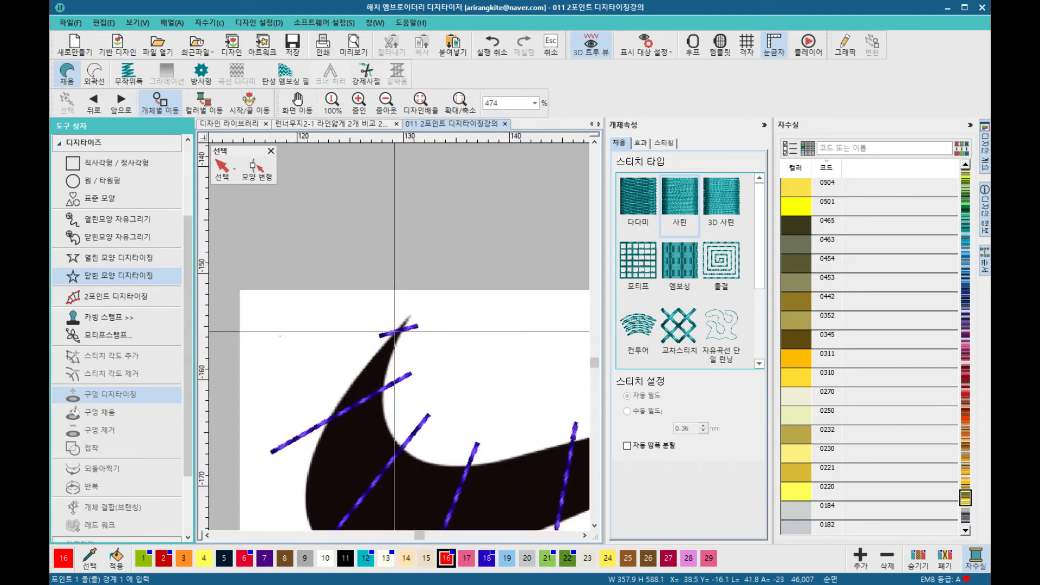
{"action": "left_click", "coordinate": [394, 331]}
{"action": "left_click", "coordinate": [402, 328]}
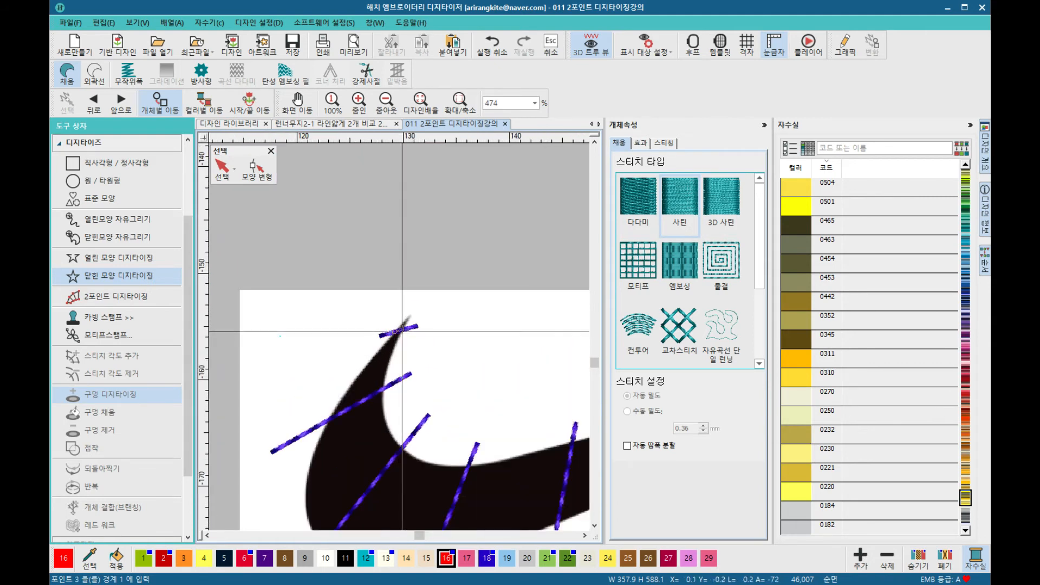
{"action": "left_click", "coordinate": [388, 369]}
{"action": "left_click", "coordinate": [387, 427]}
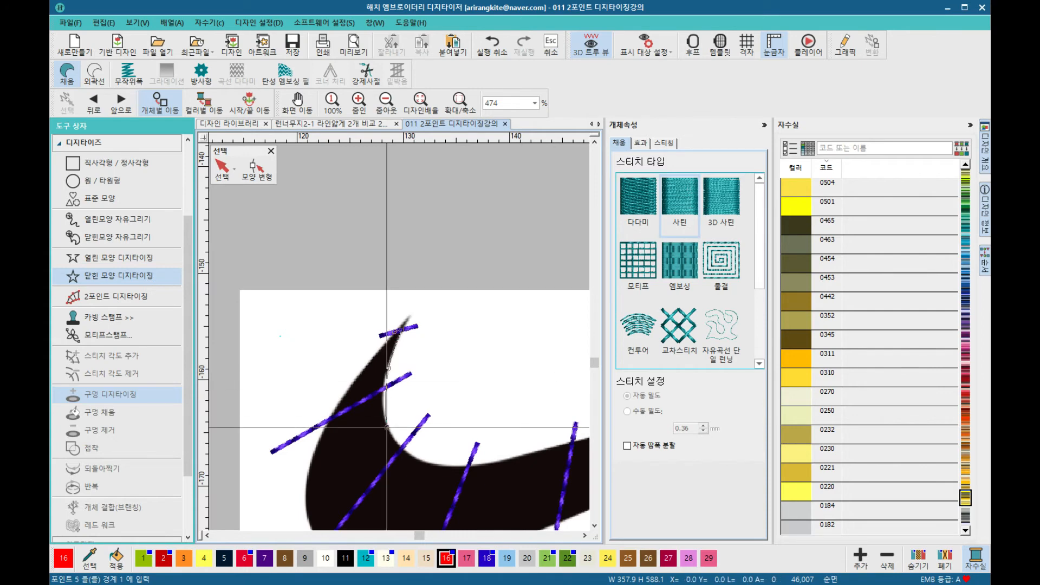
{"action": "left_click", "coordinate": [418, 461]}
{"action": "left_click", "coordinate": [494, 462]}
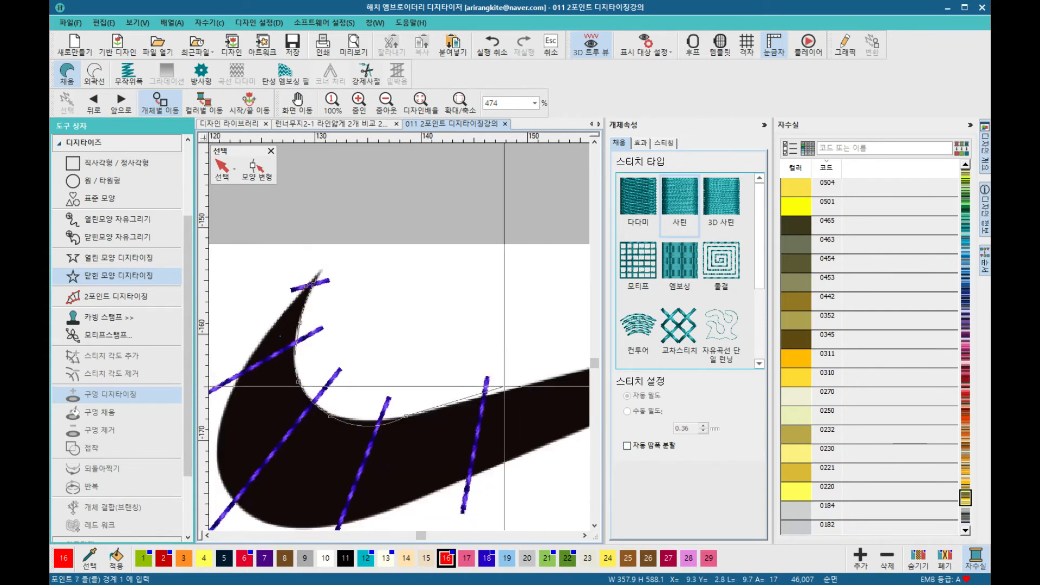
{"action": "left_click", "coordinate": [495, 392]}
{"action": "left_click", "coordinate": [466, 346]}
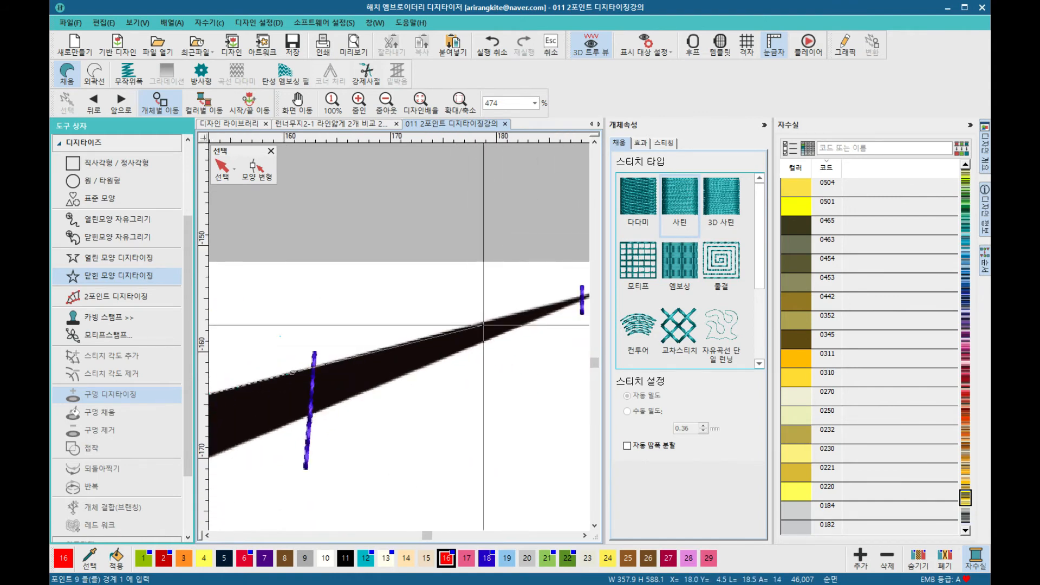
Step: Continue the outline around the black swoosh's tail tip and back along its outer edge, then close the shape to fill it
{"action": "left_click", "coordinate": [486, 324]}
{"action": "left_click", "coordinate": [497, 312]}
{"action": "left_click", "coordinate": [497, 319]}
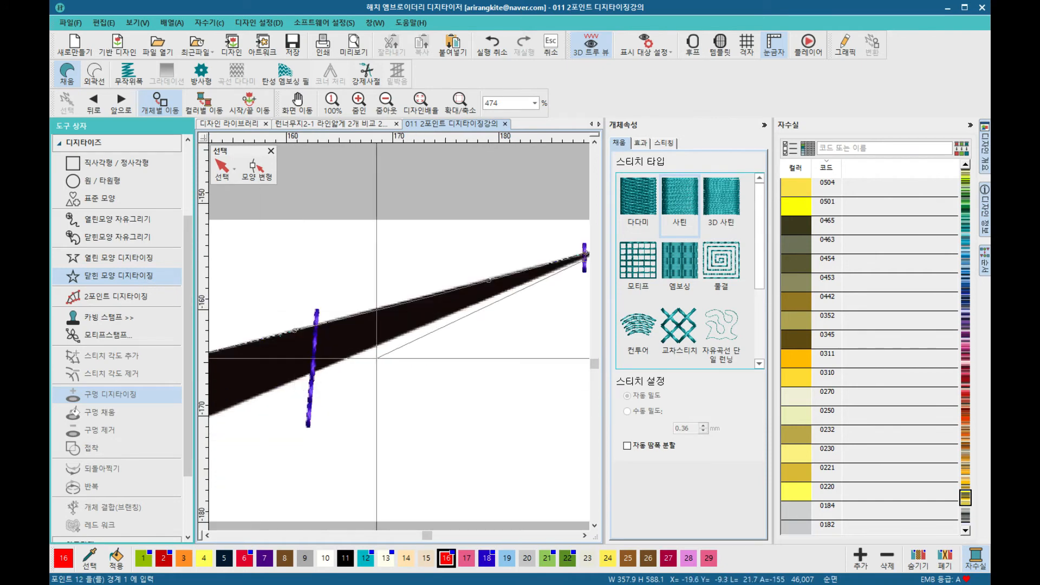
{"action": "left_click", "coordinate": [365, 352]}
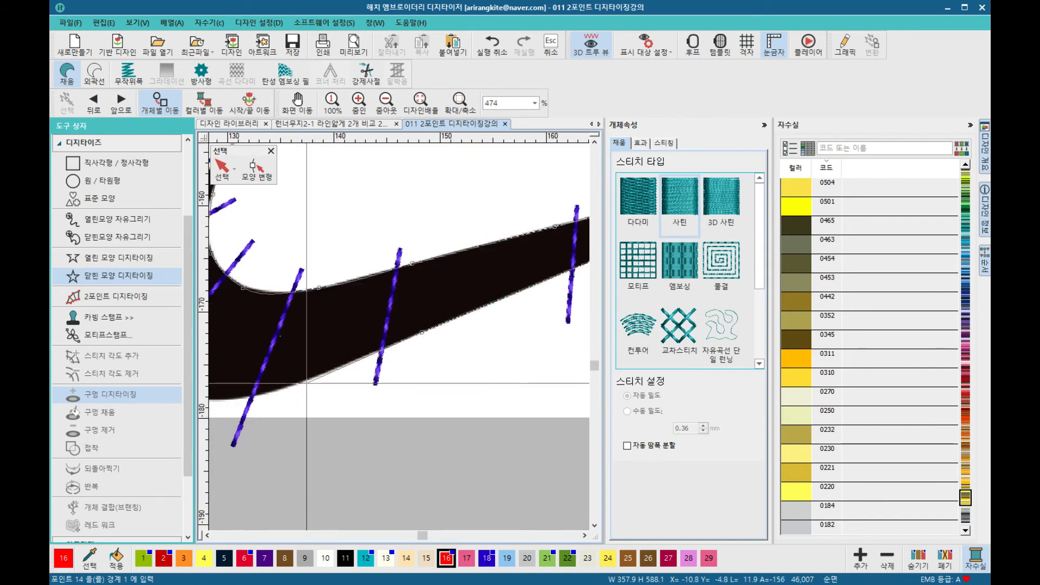
{"action": "right_click", "coordinate": [305, 384]}
{"action": "right_click", "coordinate": [300, 367]}
{"action": "right_click", "coordinate": [232, 336]}
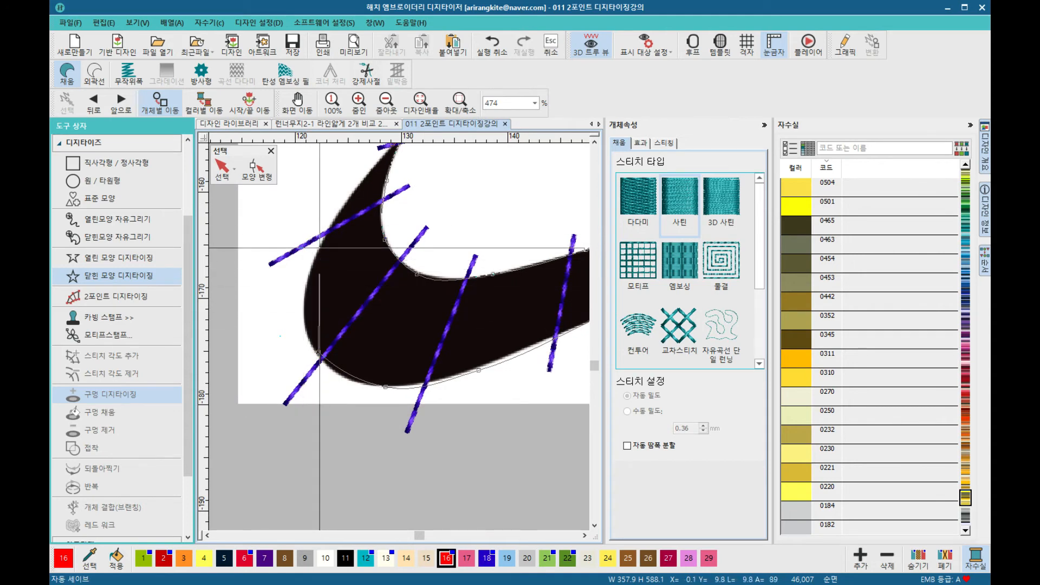
{"action": "right_click", "coordinate": [318, 253]}
{"action": "right_click", "coordinate": [369, 174]}
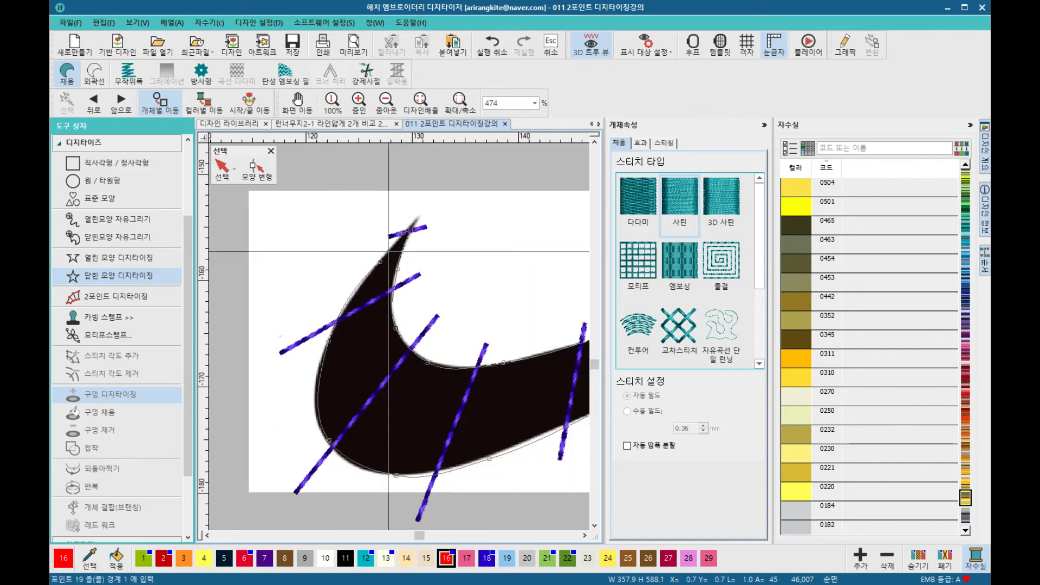
{"action": "key", "text": "Return"}
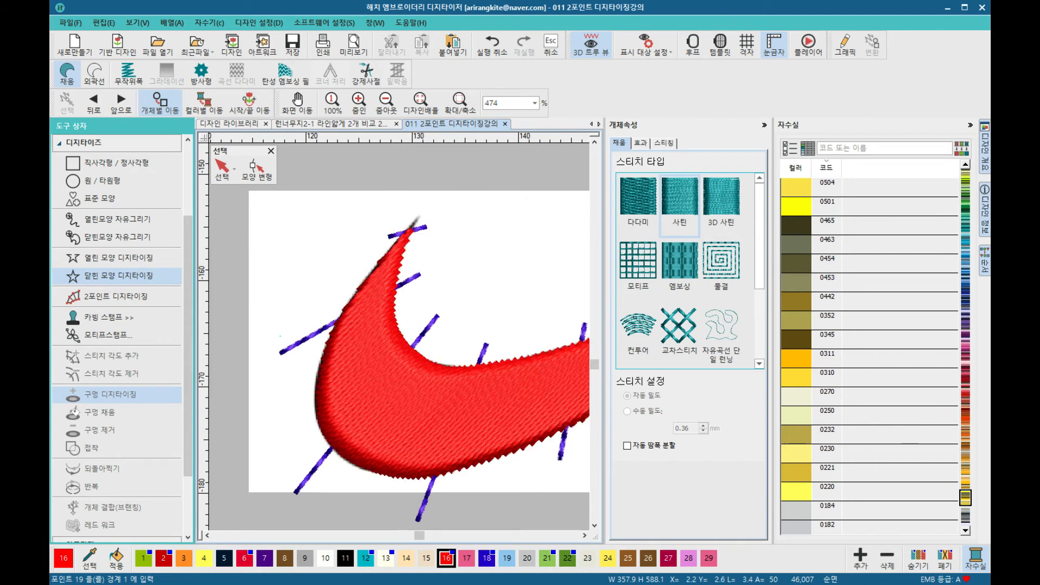
{"action": "scroll", "coordinate": [399, 337], "scroll_direction": "down", "scroll_amount": 3}
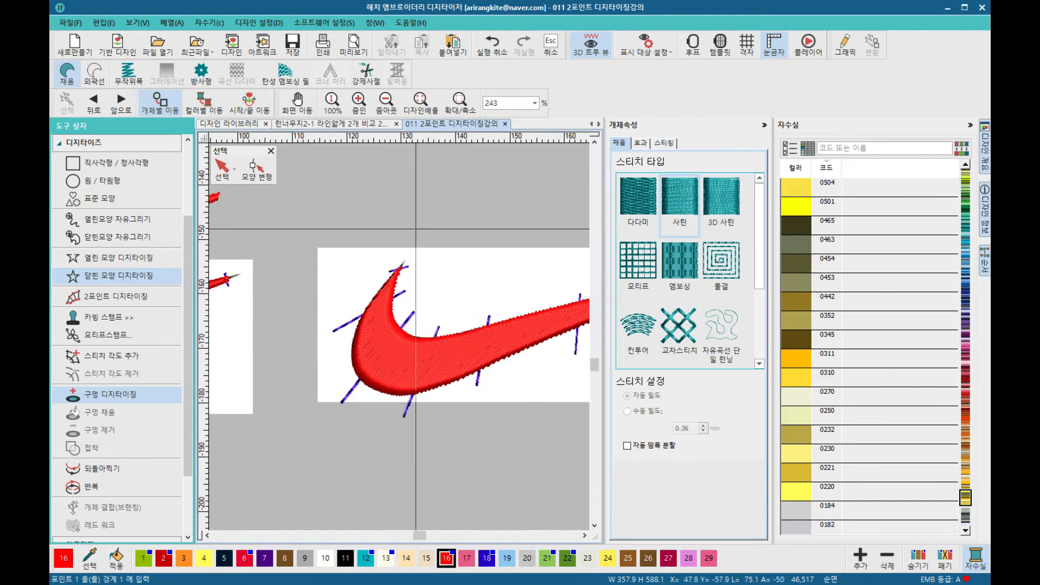
{"action": "scroll", "coordinate": [443, 354], "scroll_direction": "up", "scroll_amount": 2}
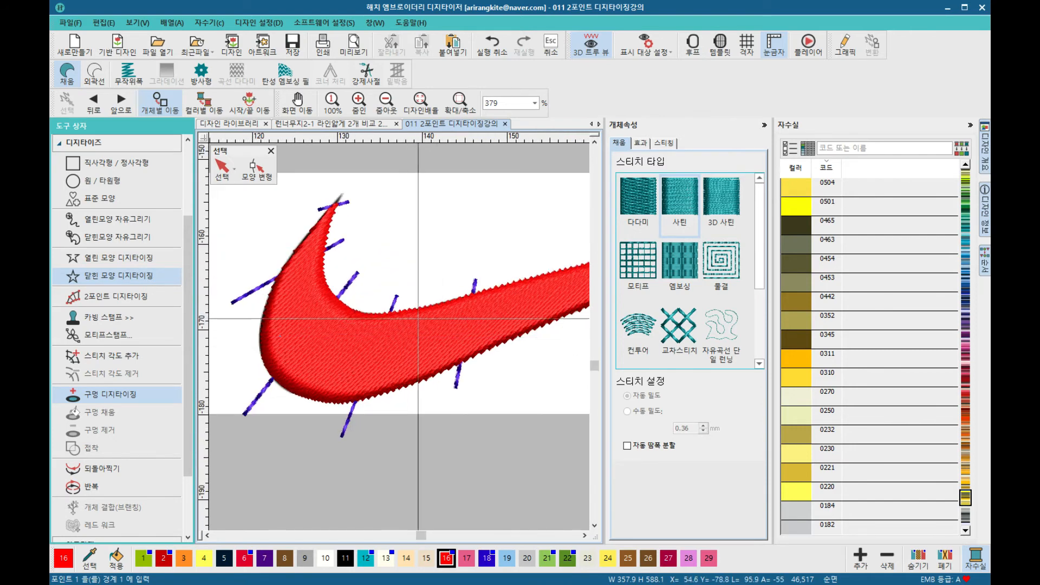
{"action": "scroll", "coordinate": [400, 337], "scroll_direction": "up", "scroll_amount": 2}
{"action": "scroll", "coordinate": [399, 337], "scroll_direction": "down", "scroll_amount": 2}
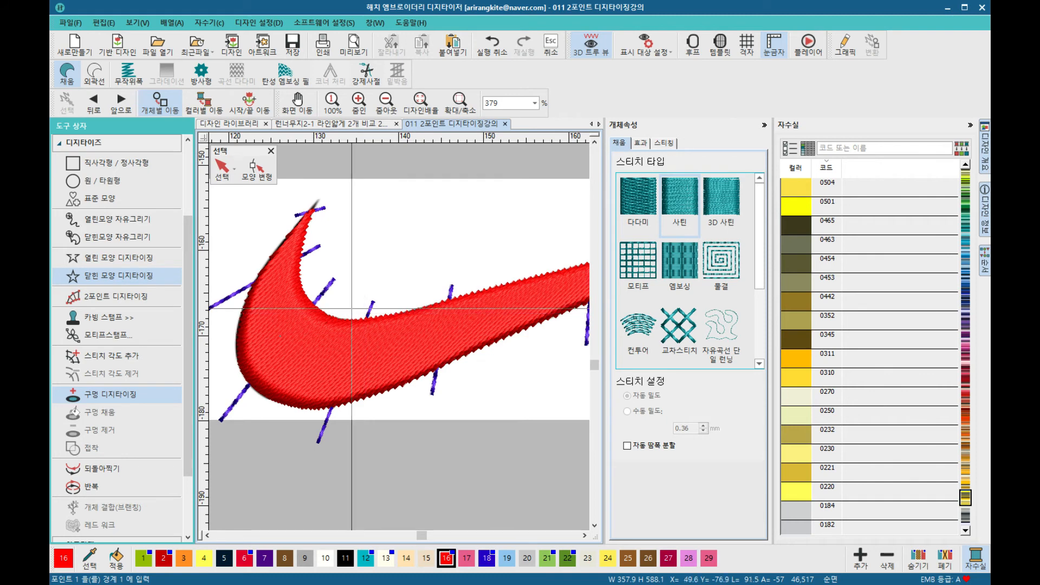
Step: Put the filled swoosh into reshape mode and drag its stitch-angle handle to a new direction
{"action": "left_click", "coordinate": [222, 169]}
{"action": "left_click", "coordinate": [253, 177]}
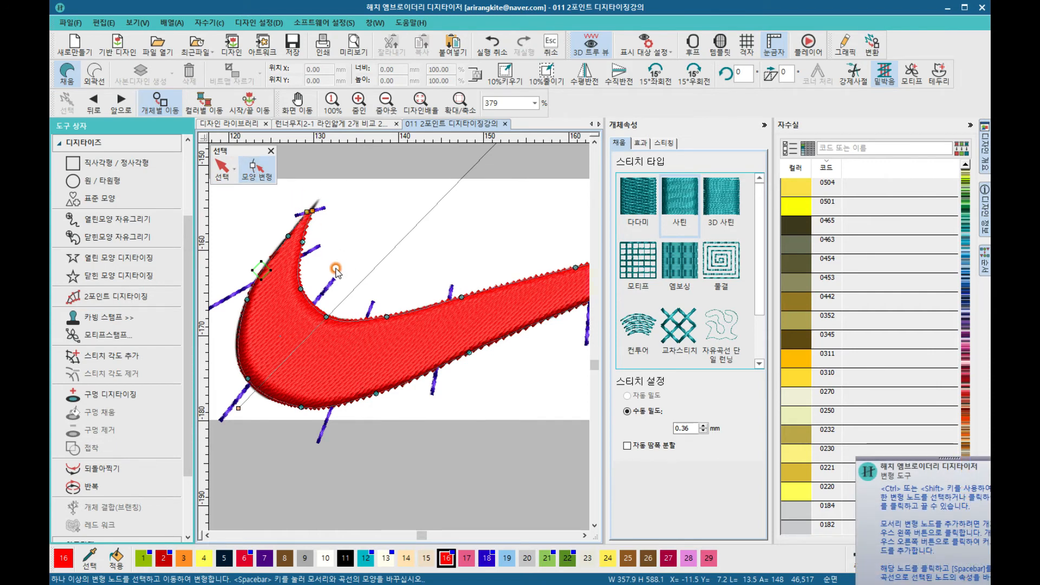
{"action": "scroll", "coordinate": [358, 341], "scroll_direction": "down", "scroll_amount": 4}
{"action": "left_click_drag", "start_coordinate": [366, 366], "coordinate": [562, 393]}
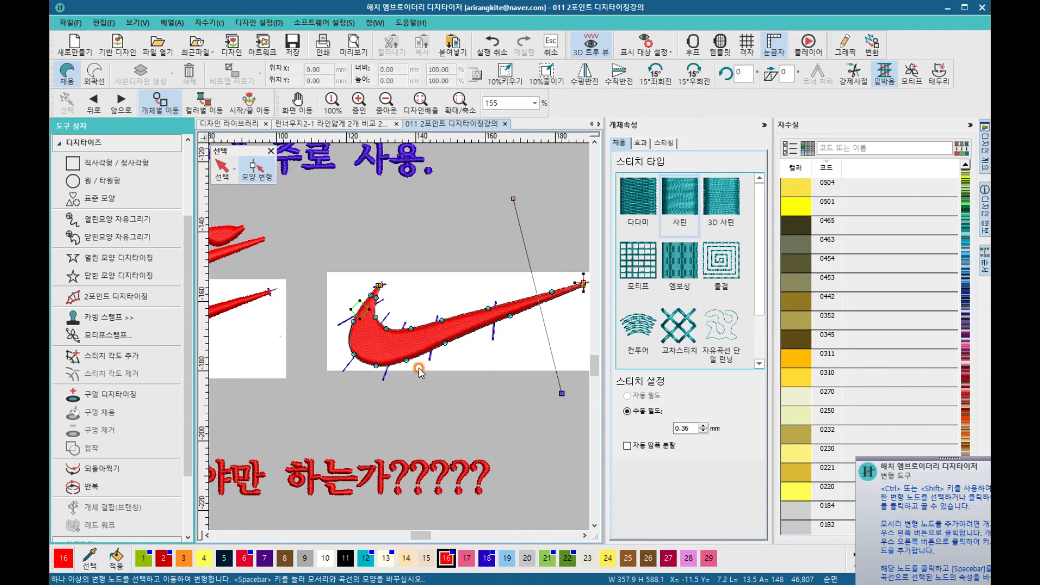
{"action": "scroll", "coordinate": [419, 373], "scroll_direction": "up", "scroll_amount": 4}
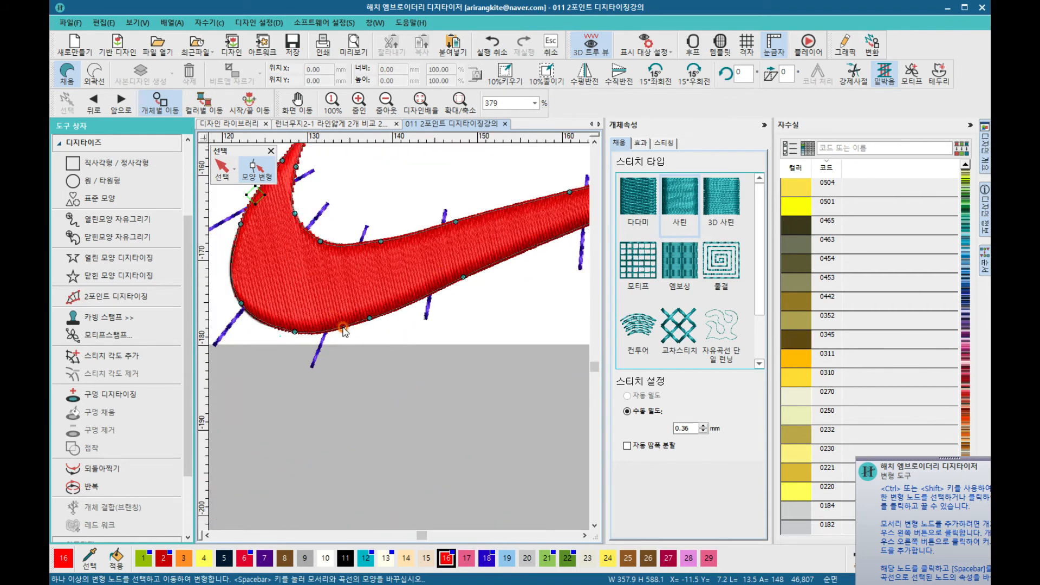
{"action": "left_click", "coordinate": [223, 167]}
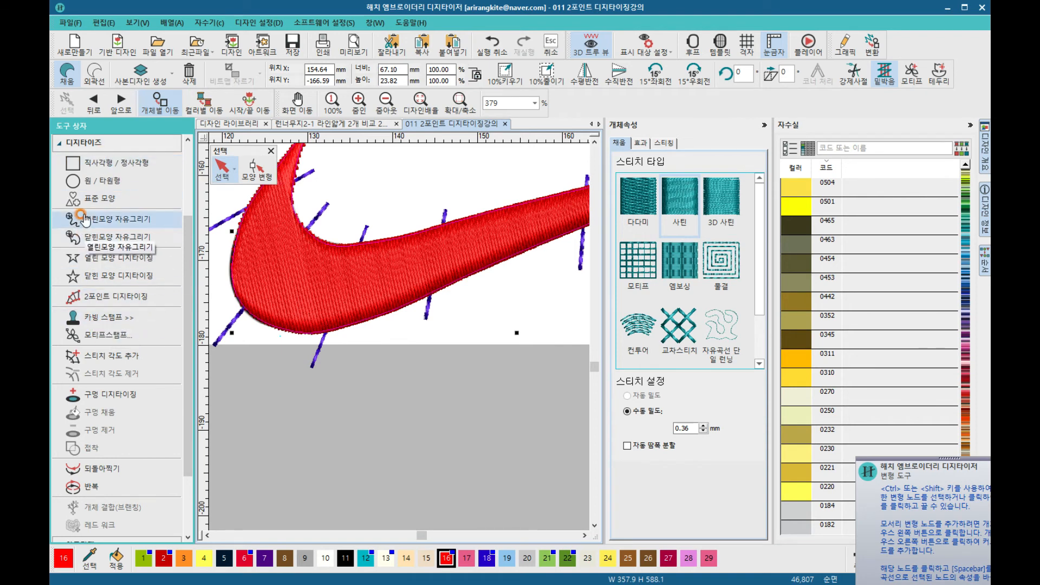
{"action": "left_click", "coordinate": [101, 358]}
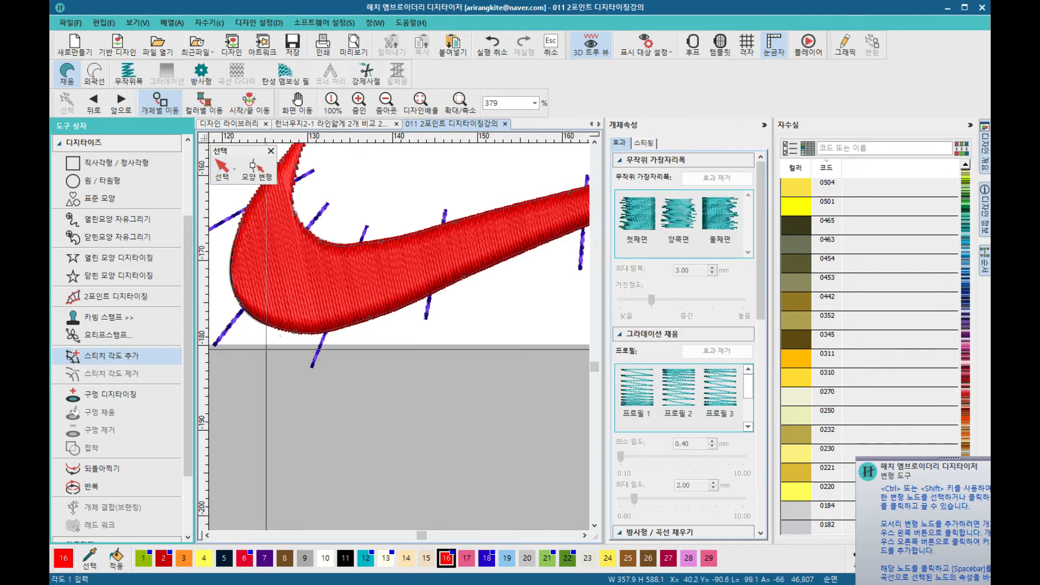
{"action": "scroll", "coordinate": [266, 348], "scroll_direction": "down", "scroll_amount": 1}
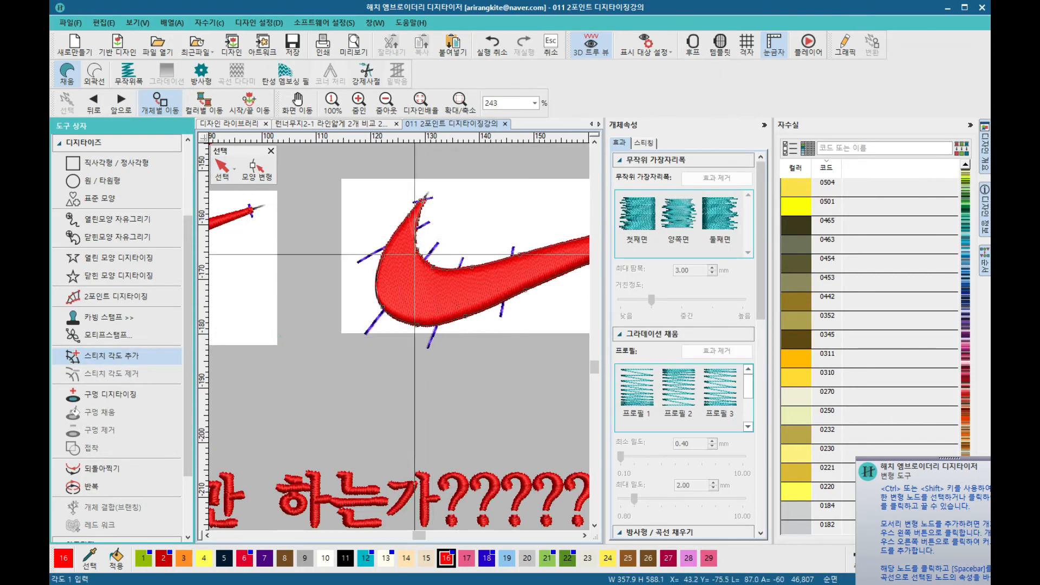
{"action": "left_click", "coordinate": [222, 167]}
{"action": "left_click", "coordinate": [256, 172]}
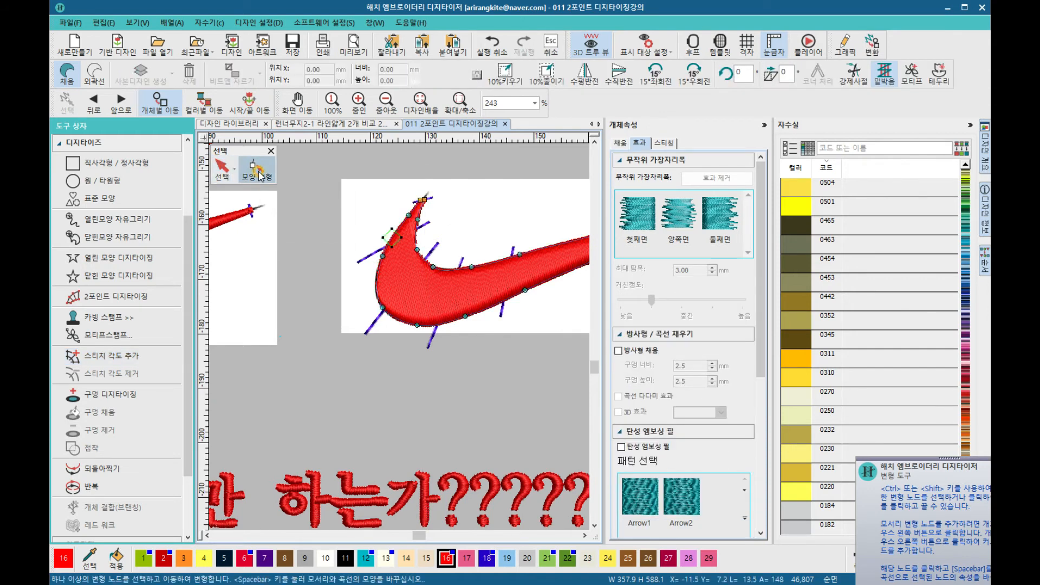
Step: Drag the swoosh's stitch-angle handle to a different direction and reselect the whole object
{"action": "scroll", "coordinate": [399, 336], "scroll_direction": "down", "scroll_amount": 2}
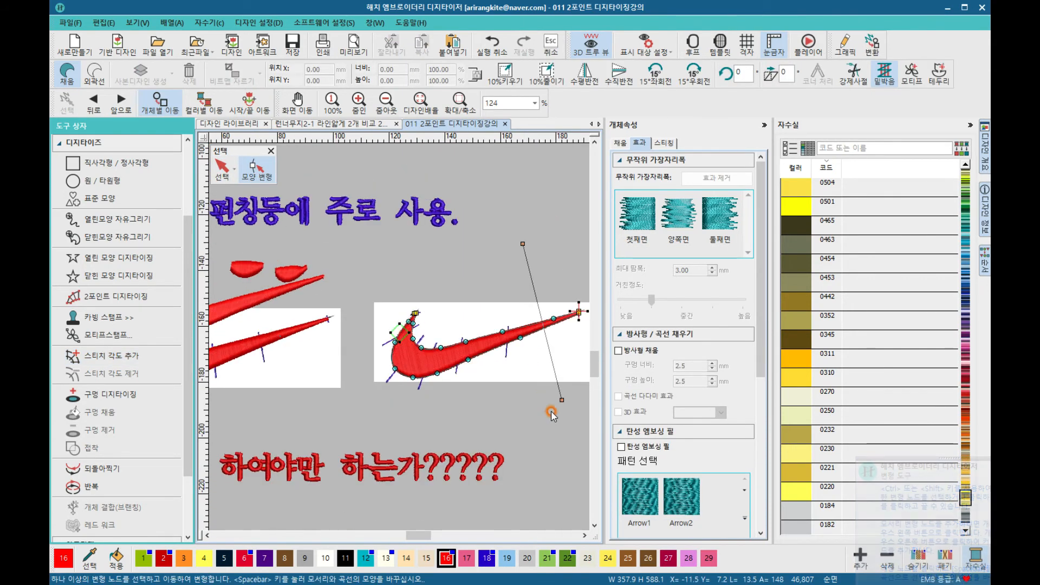
{"action": "left_click_drag", "start_coordinate": [562, 400], "coordinate": [458, 436]}
{"action": "left_click", "coordinate": [226, 171]}
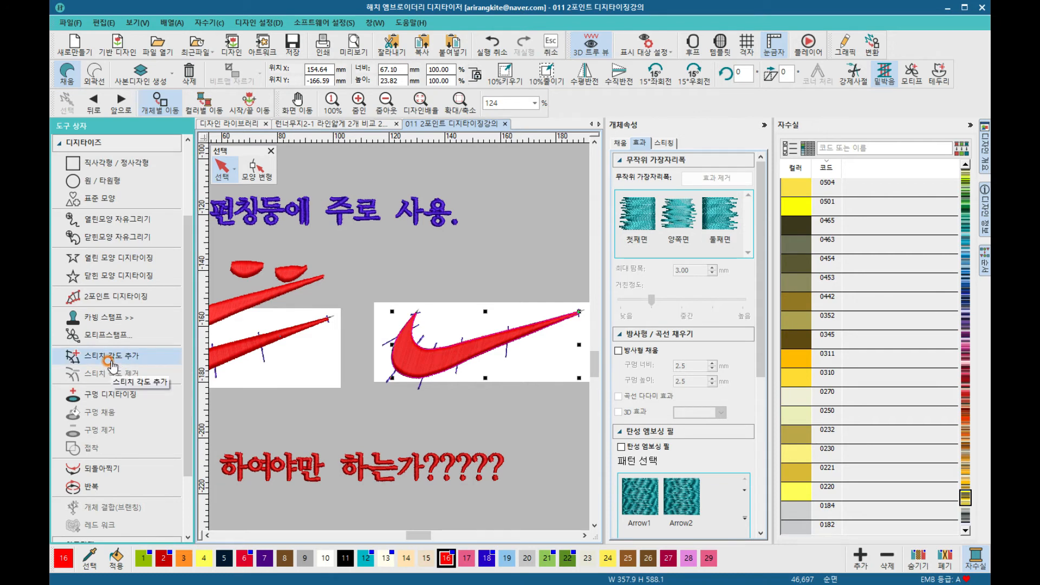
Step: With the Add Stitch Angle tool, draw stitch angle lines across the swoosh's hook and curved middle
{"action": "left_click", "coordinate": [111, 356]}
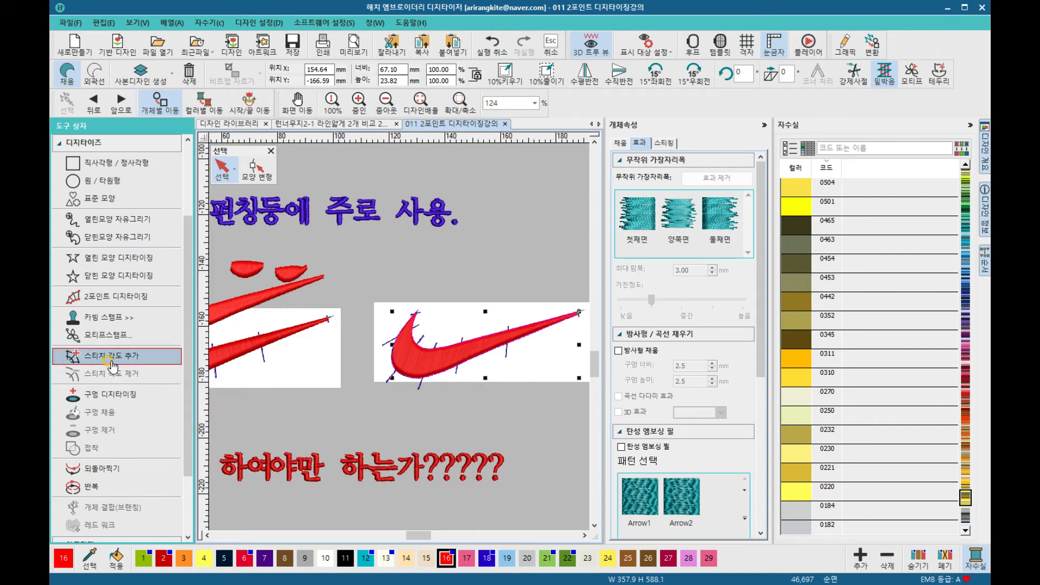
{"action": "scroll", "coordinate": [399, 334], "scroll_direction": "up", "scroll_amount": 1}
{"action": "scroll", "coordinate": [399, 334], "scroll_direction": "up", "scroll_amount": 5}
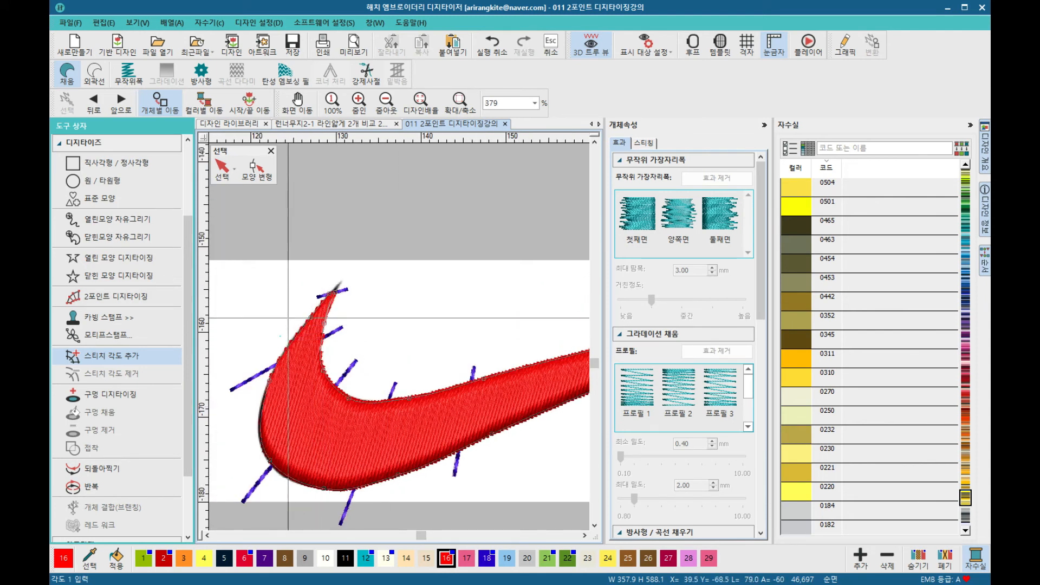
{"action": "left_click", "coordinate": [292, 307]}
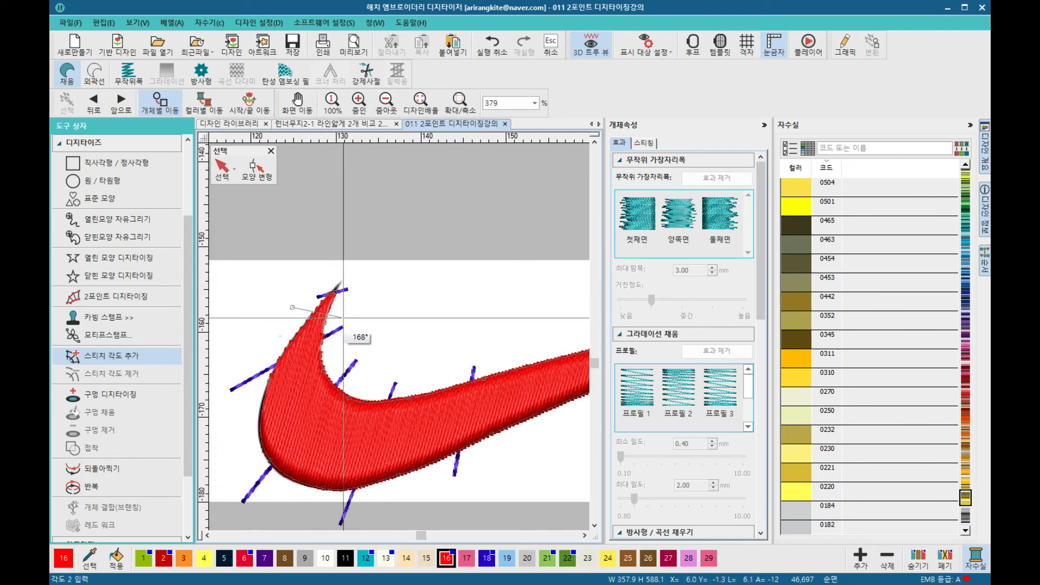
{"action": "left_click", "coordinate": [261, 390]}
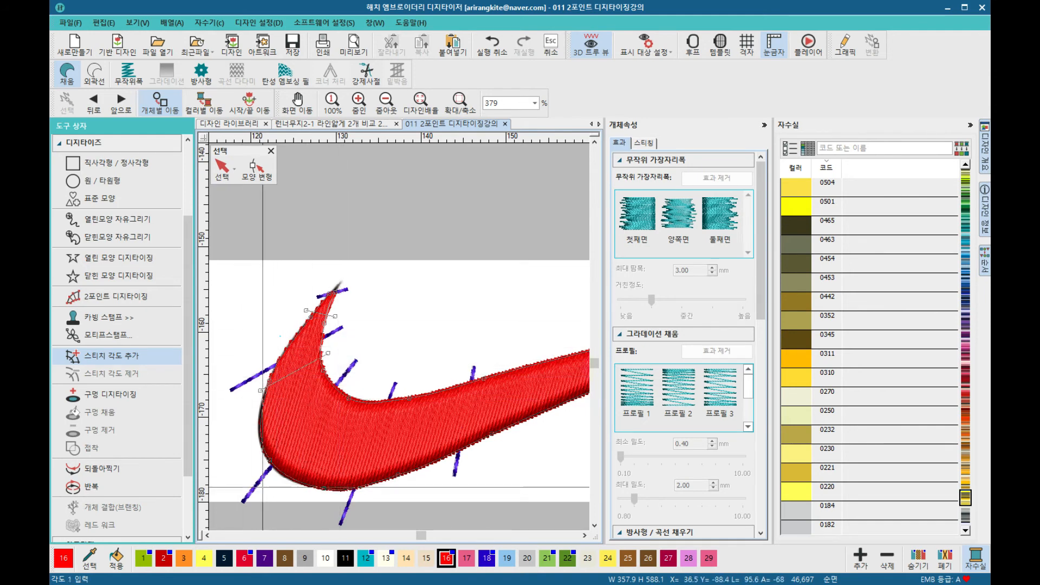
{"action": "left_click", "coordinate": [261, 487]}
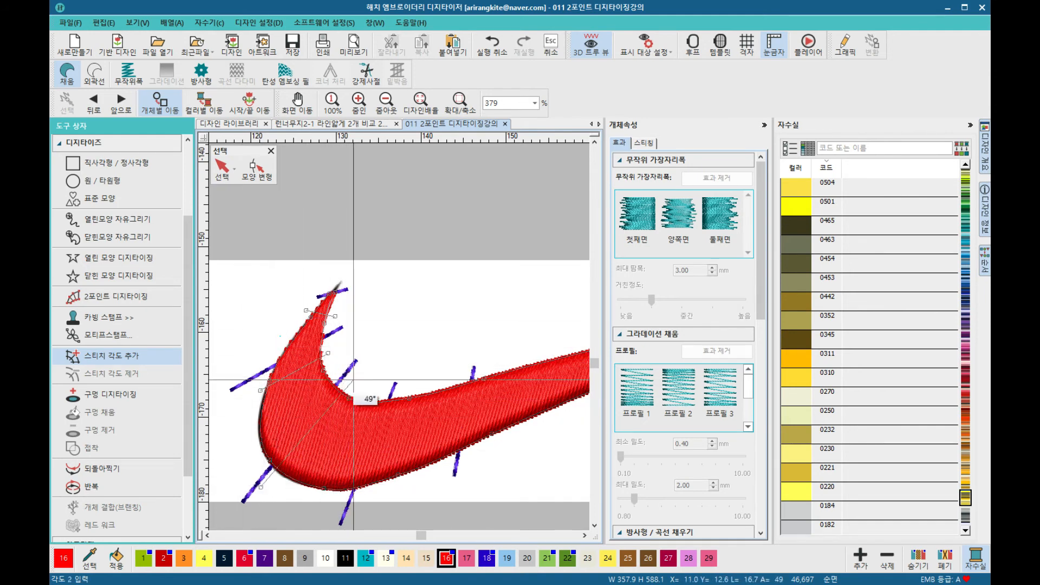
{"action": "left_click", "coordinate": [346, 375]}
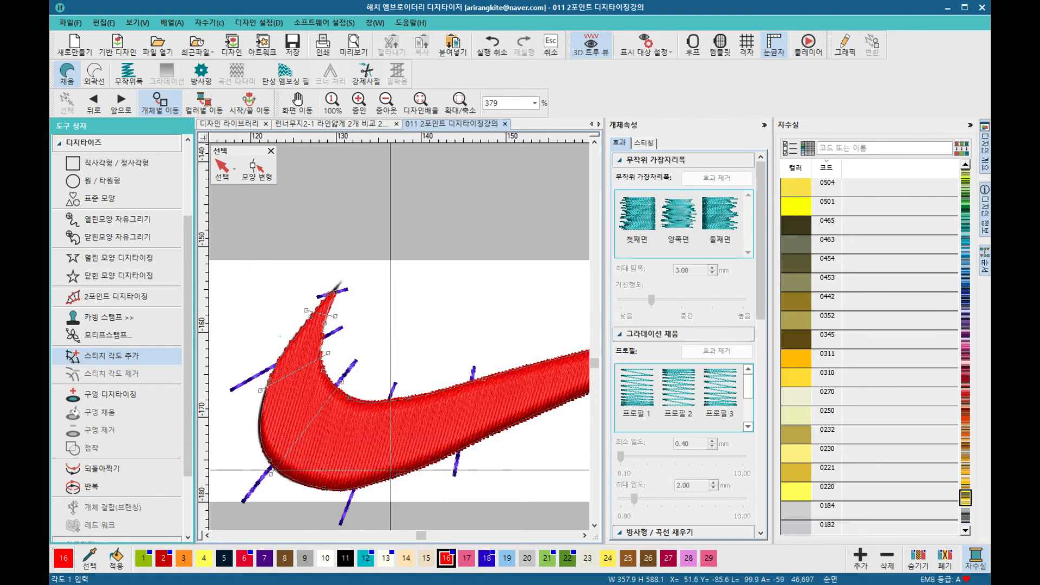
{"action": "left_click", "coordinate": [382, 380]}
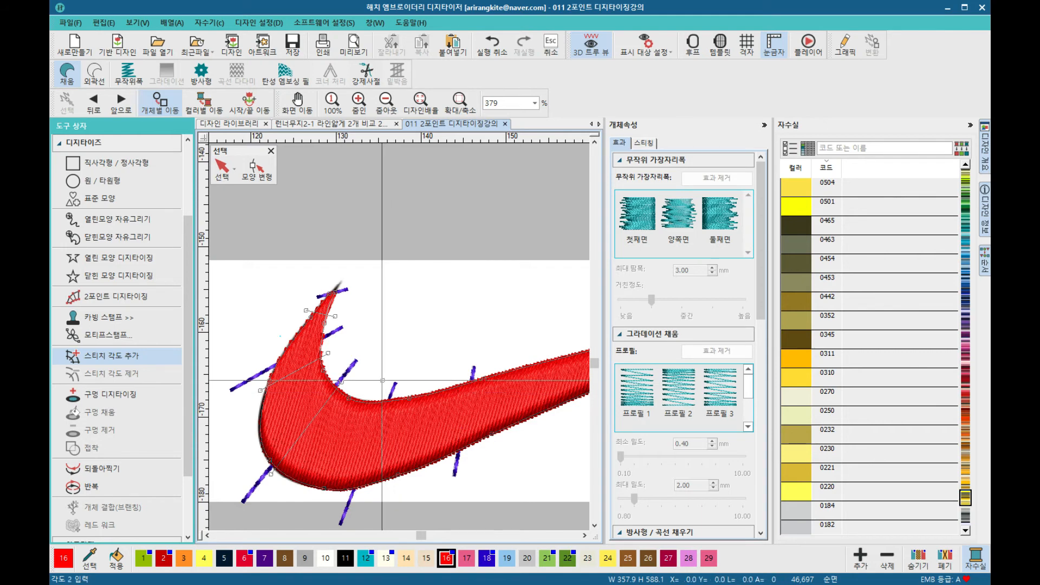
{"action": "left_click", "coordinate": [373, 503]}
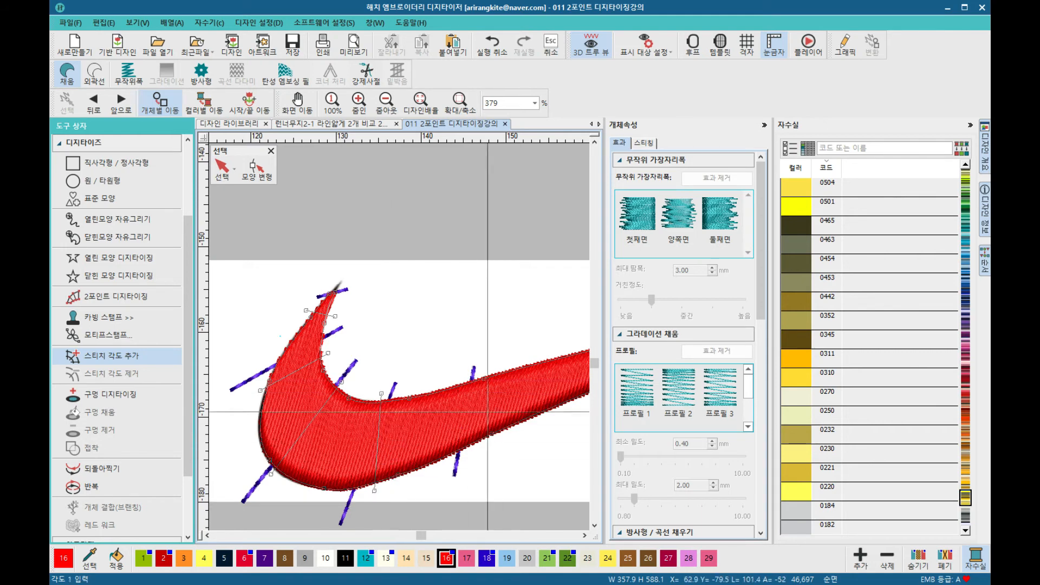
{"action": "left_click", "coordinate": [520, 347]}
{"action": "left_click", "coordinate": [505, 463]}
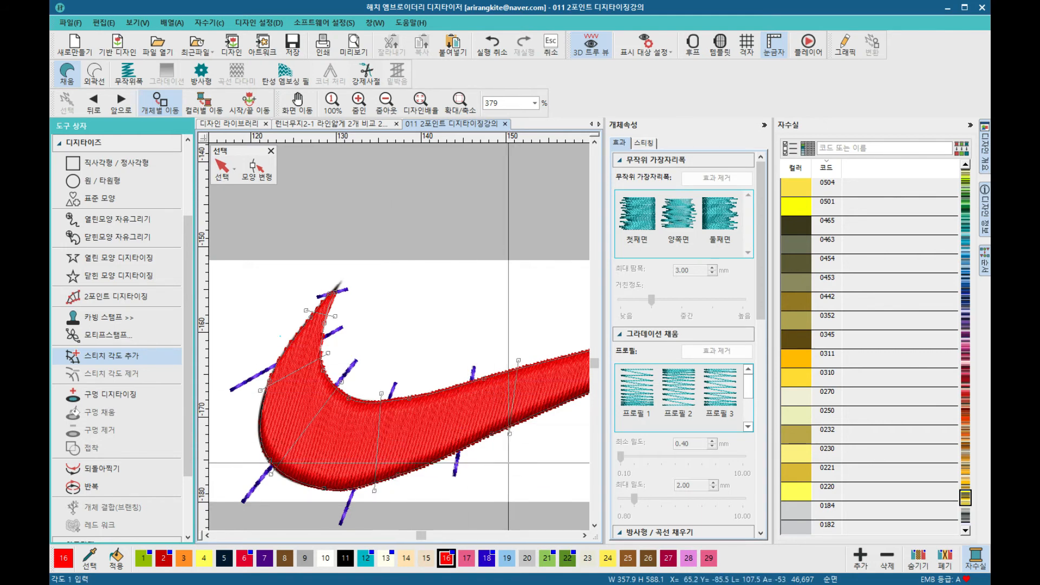
Step: Continue adding stitch angle lines along the swoosh toward its tail tip and apply them
{"action": "left_click", "coordinate": [578, 341]}
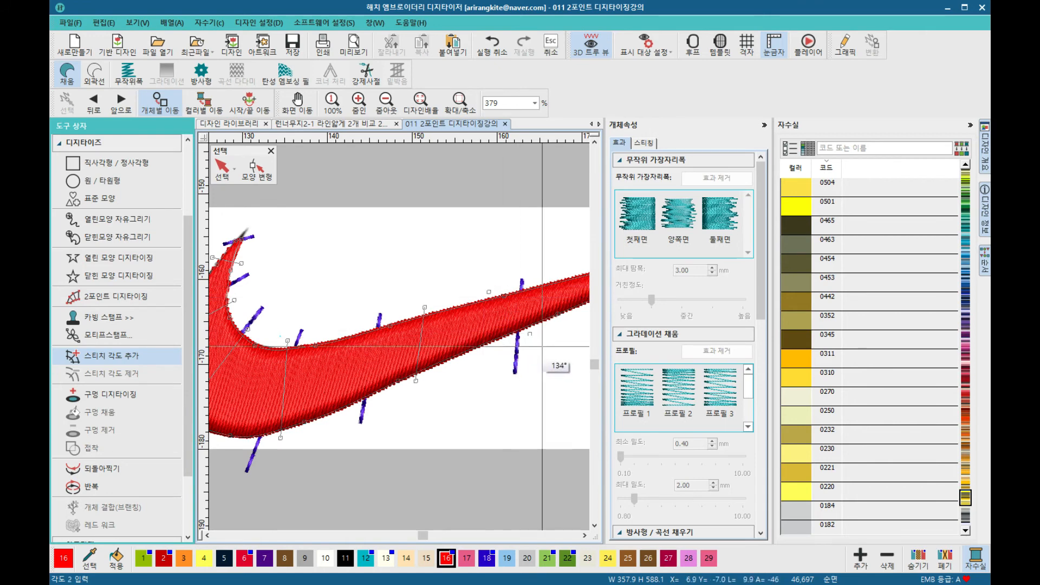
{"action": "left_click", "coordinate": [525, 328]}
{"action": "left_click", "coordinate": [527, 259]}
{"action": "left_click", "coordinate": [504, 331]}
{"action": "left_click", "coordinate": [514, 269]}
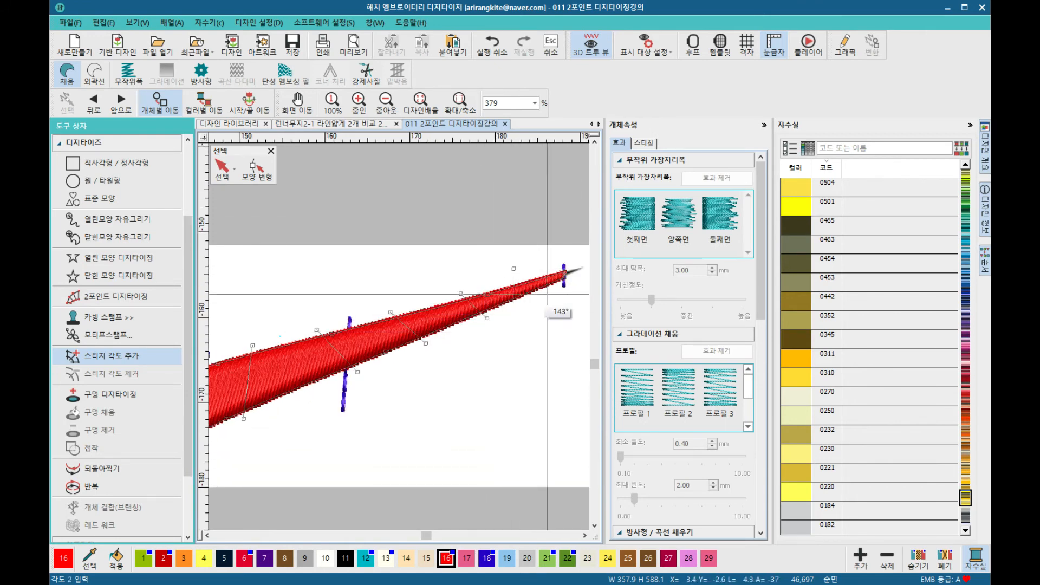
{"action": "left_click", "coordinate": [542, 290]}
{"action": "scroll", "coordinate": [418, 354], "scroll_direction": "down", "scroll_amount": 3}
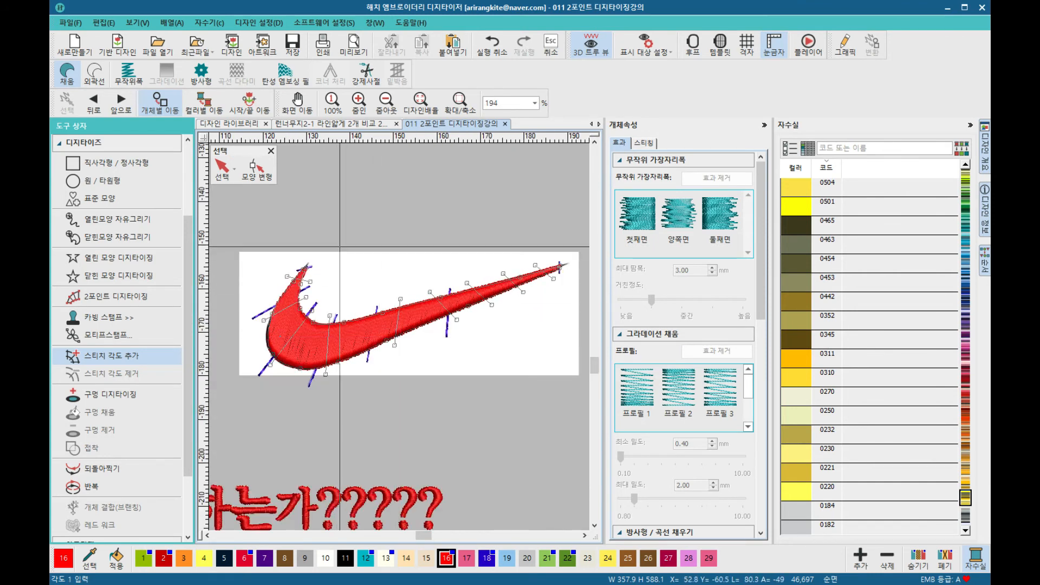
{"action": "key", "text": "Return"}
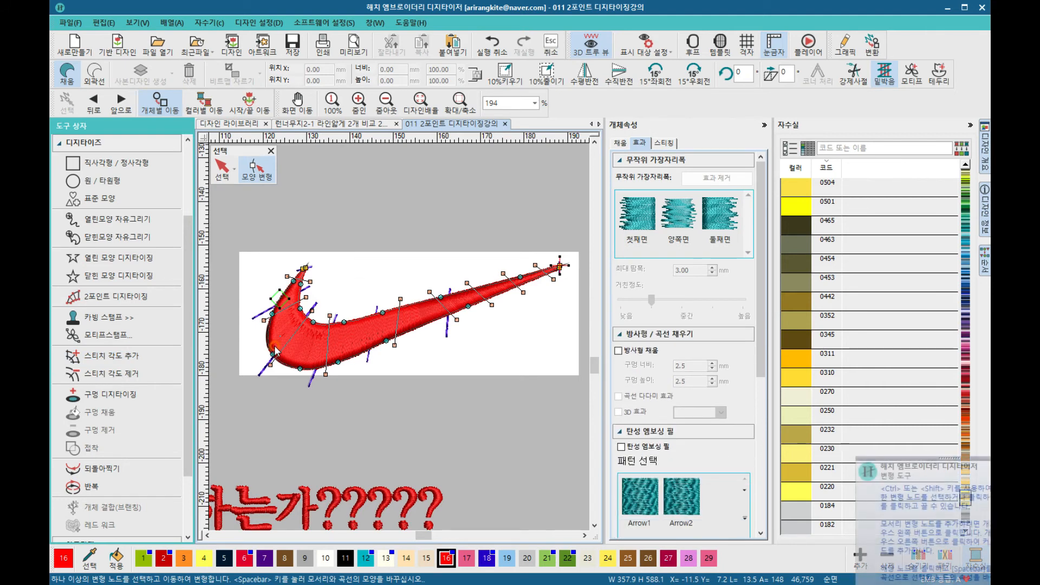
Step: Inspect the swoosh's stitch angle lines in reshape mode, then deselect the object
{"action": "left_click", "coordinate": [223, 165]}
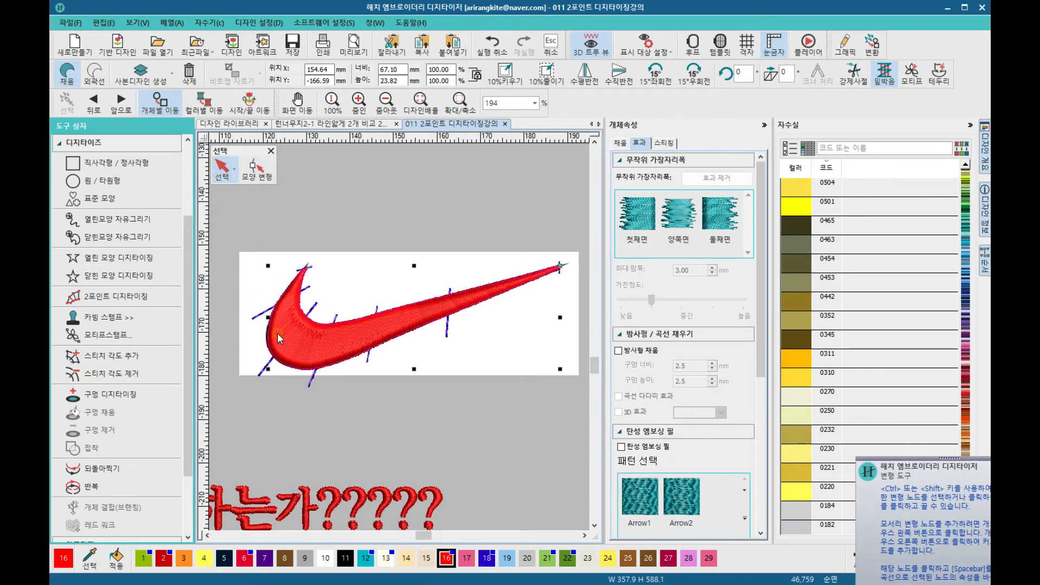
{"action": "scroll", "coordinate": [277, 335], "scroll_direction": "up", "scroll_amount": 2}
{"action": "left_click", "coordinate": [263, 171]}
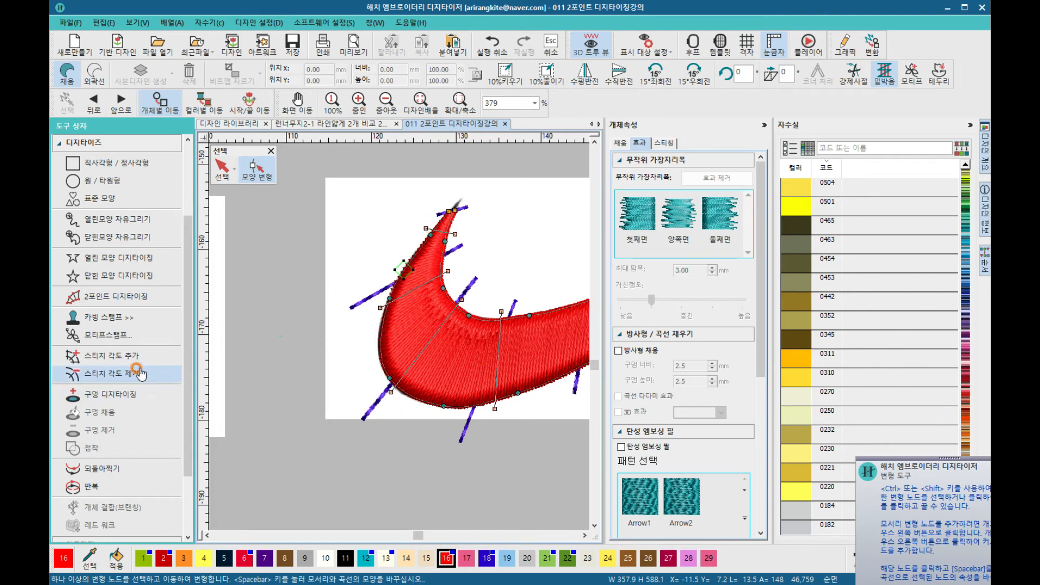
{"action": "left_click", "coordinate": [133, 365]}
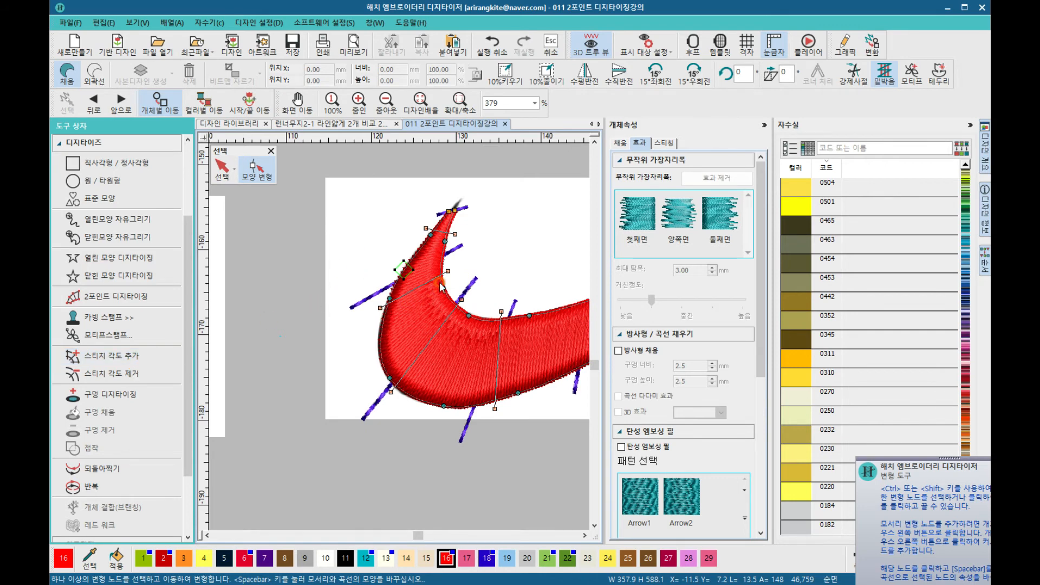
{"action": "scroll", "coordinate": [499, 373], "scroll_direction": "down", "scroll_amount": 2}
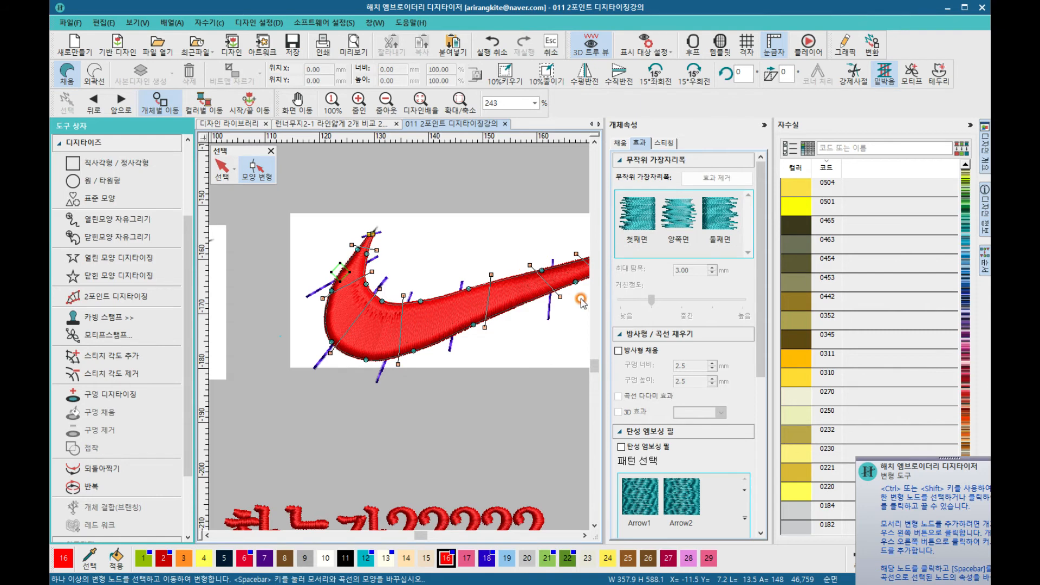
{"action": "scroll", "coordinate": [352, 298], "scroll_direction": "down", "scroll_amount": 2}
{"action": "left_click", "coordinate": [451, 299]}
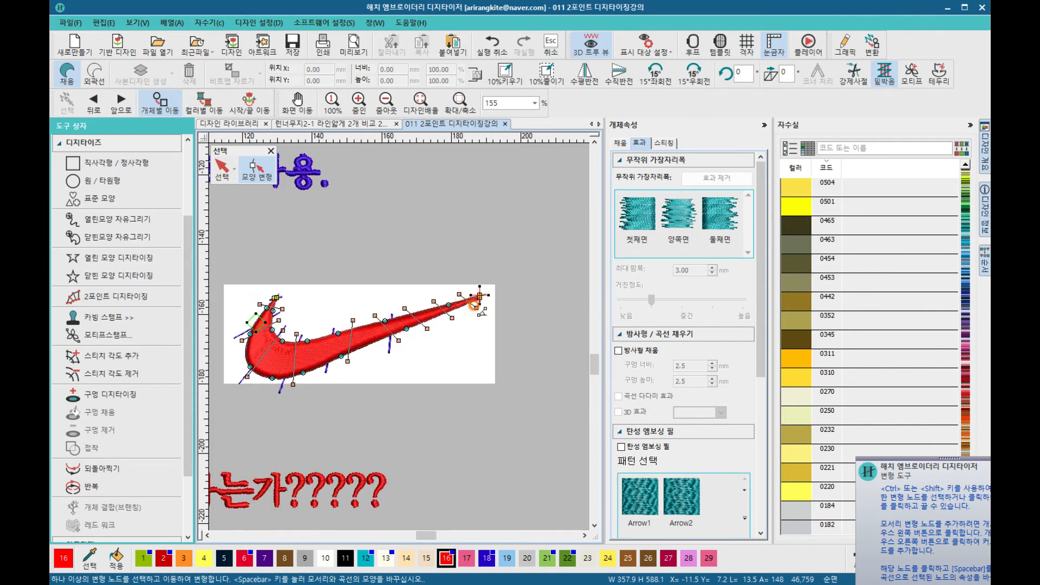
{"action": "left_click", "coordinate": [222, 172]}
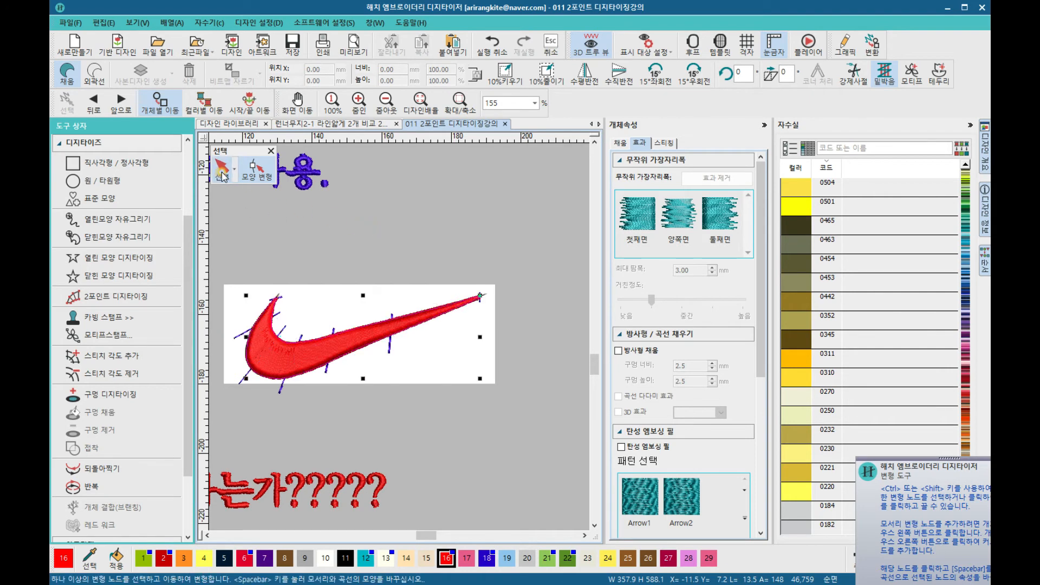
{"action": "left_click", "coordinate": [298, 223]}
Step: Survey the whole practice sheet and the finished swooshes at different zoom levels
{"action": "scroll", "coordinate": [343, 229], "scroll_direction": "down", "scroll_amount": 2}
{"action": "scroll", "coordinate": [399, 338], "scroll_direction": "down", "scroll_amount": 5}
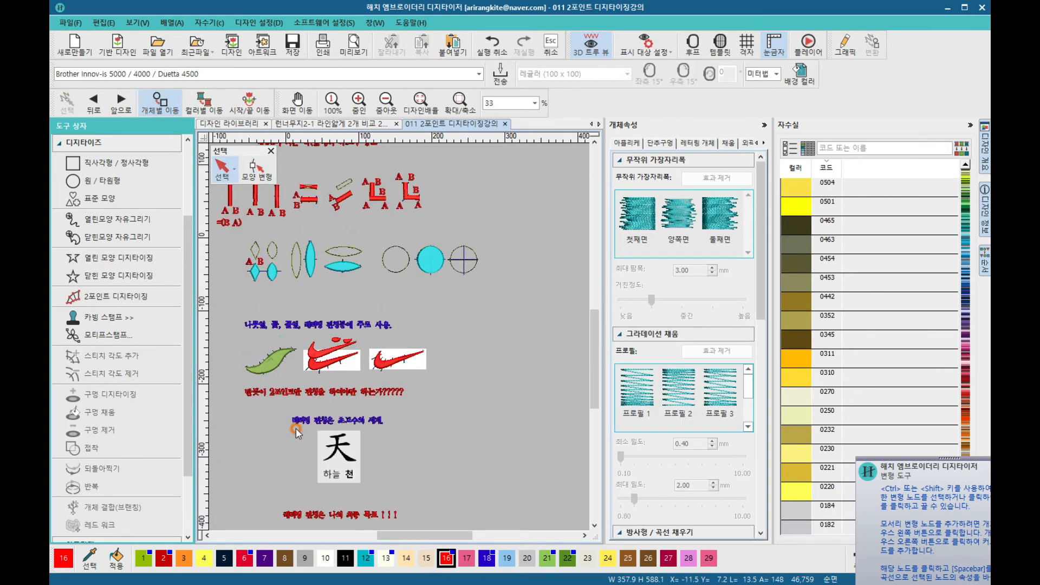
{"action": "scroll", "coordinate": [286, 411], "scroll_direction": "up", "scroll_amount": 2}
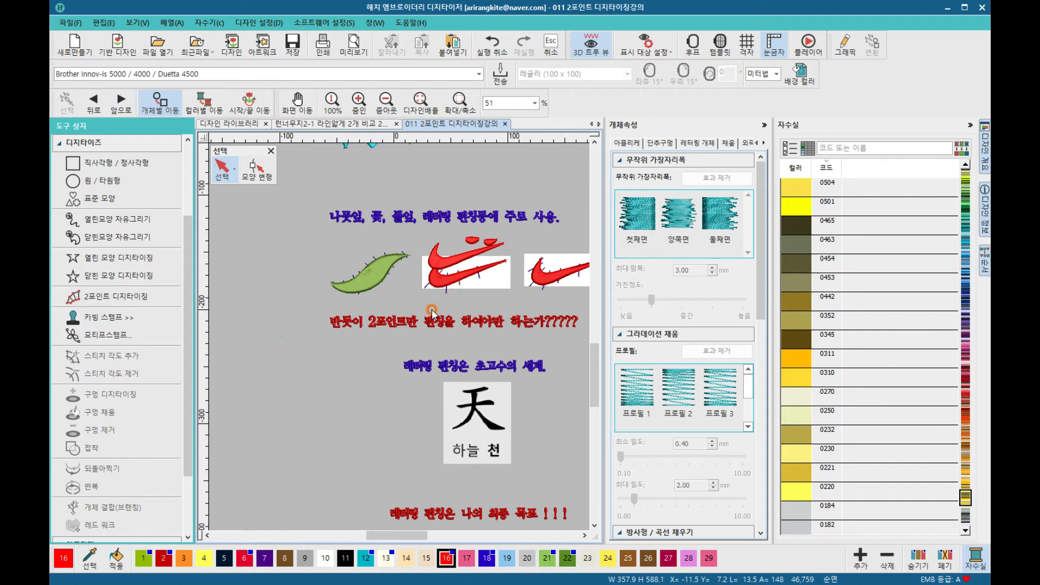
{"action": "scroll", "coordinate": [429, 313], "scroll_direction": "down", "scroll_amount": 2}
{"action": "scroll", "coordinate": [429, 410], "scroll_direction": "up", "scroll_amount": 2}
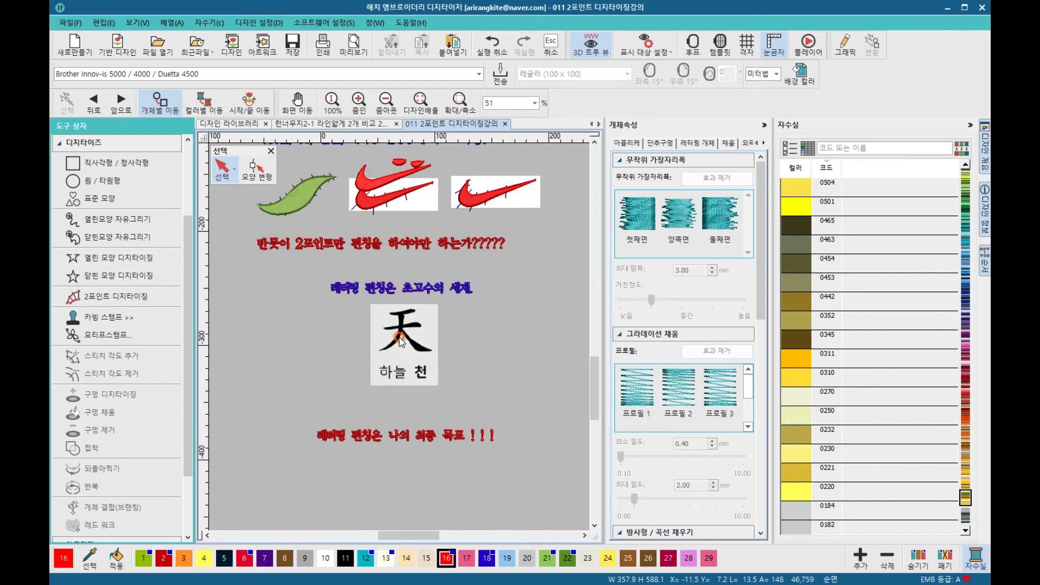
{"action": "scroll", "coordinate": [395, 319], "scroll_direction": "up", "scroll_amount": 2}
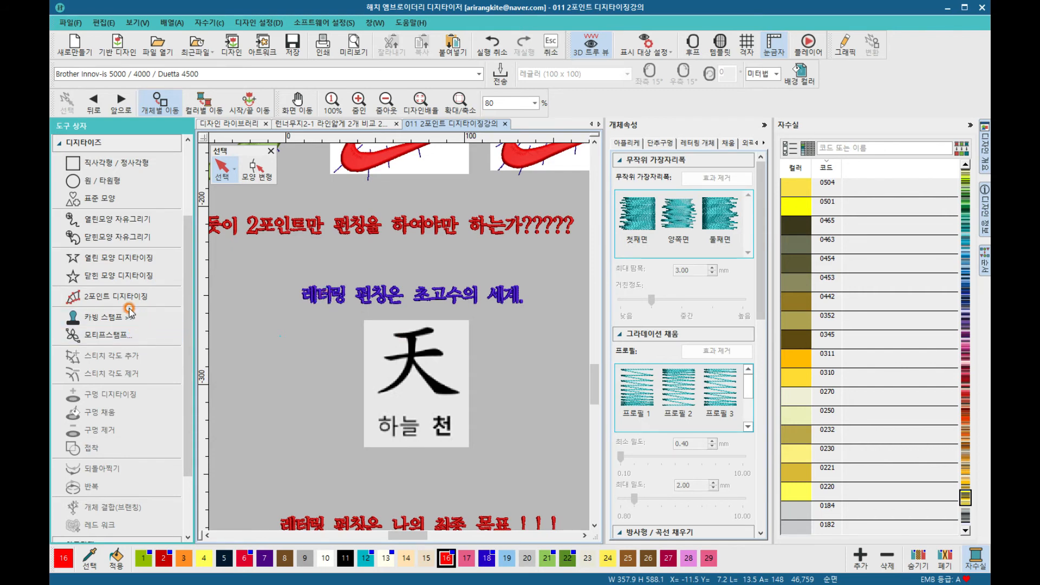
{"action": "scroll", "coordinate": [400, 340], "scroll_direction": "down", "scroll_amount": 3}
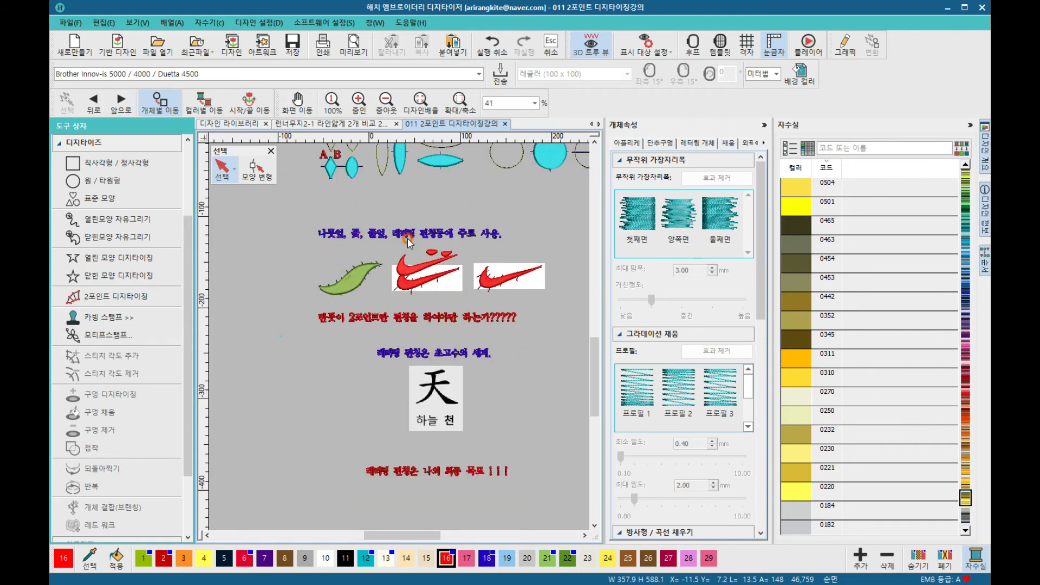
{"action": "scroll", "coordinate": [408, 242], "scroll_direction": "up", "scroll_amount": 2}
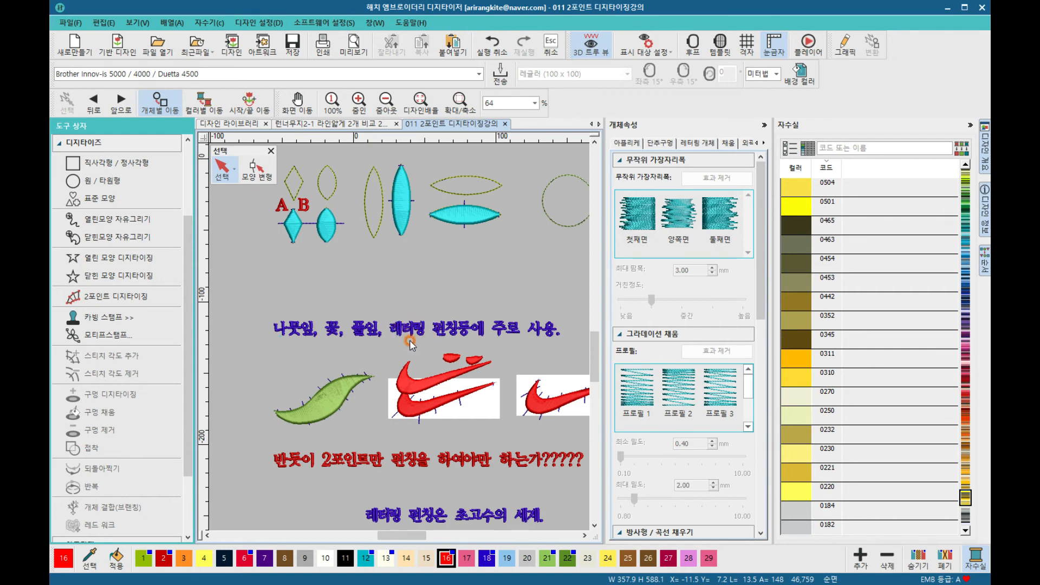
{"action": "scroll", "coordinate": [410, 345], "scroll_direction": "down", "scroll_amount": 3}
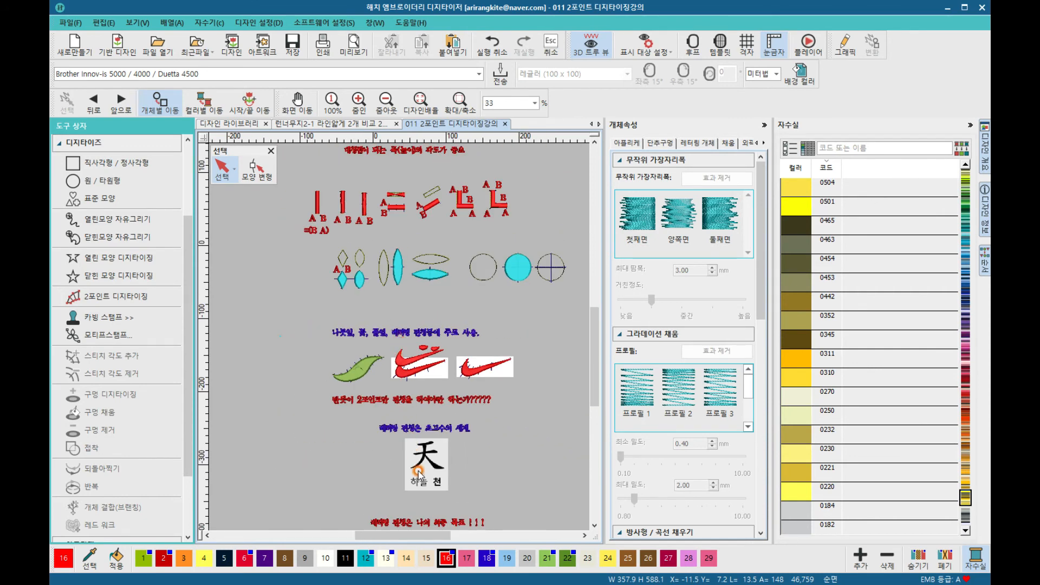
Step: Try drawing three red strokes over the zoomed-in 天 character artwork
{"action": "scroll", "coordinate": [419, 471], "scroll_direction": "up", "scroll_amount": 2}
{"action": "scroll", "coordinate": [400, 340], "scroll_direction": "up", "scroll_amount": 2}
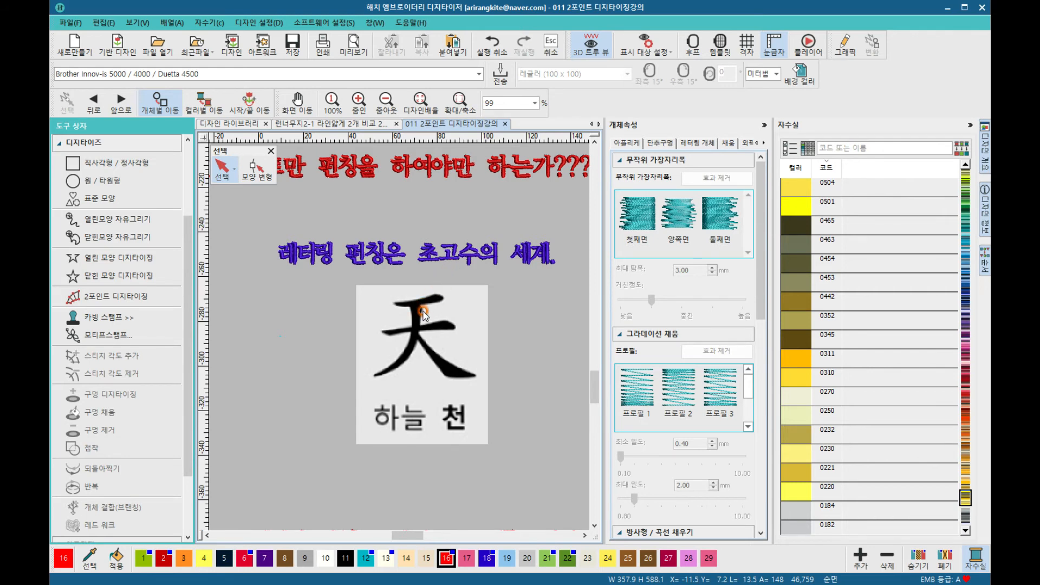
{"action": "scroll", "coordinate": [401, 340], "scroll_direction": "up", "scroll_amount": 2}
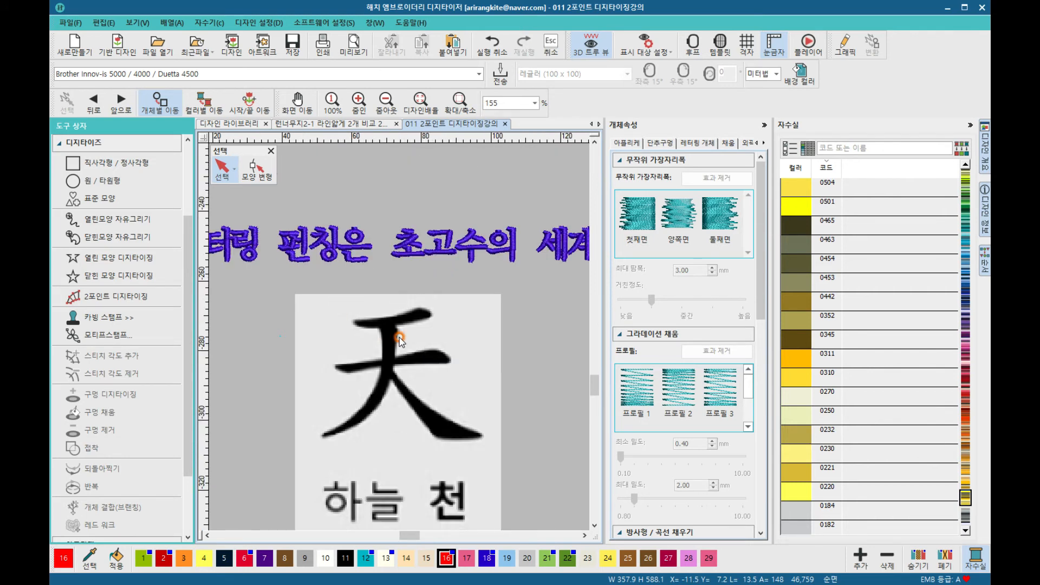
{"action": "scroll", "coordinate": [400, 338], "scroll_direction": "down", "scroll_amount": 2}
{"action": "scroll", "coordinate": [397, 375], "scroll_direction": "up", "scroll_amount": 2}
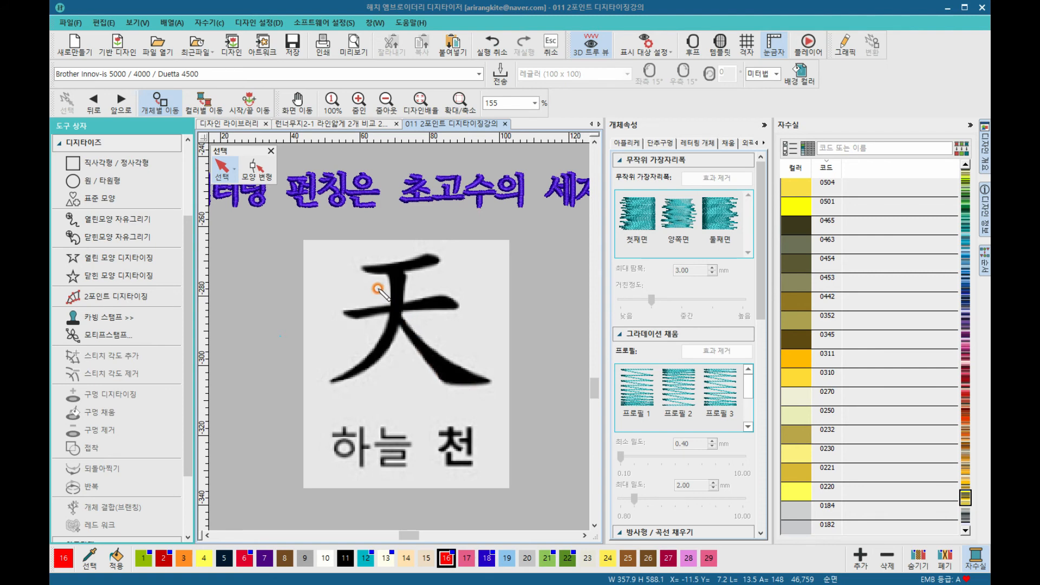
{"action": "left_click_drag", "start_coordinate": [383, 267], "coordinate": [436, 254]}
{"action": "mouse_move", "coordinate": [342, 309]}
{"action": "left_mouse_down"}
{"action": "mouse_move", "coordinate": [452, 303]}
{"action": "mouse_move", "coordinate": [407, 280]}
{"action": "mouse_move", "coordinate": [387, 339]}
{"action": "mouse_move", "coordinate": [333, 377]}
{"action": "left_mouse_up"}
{"action": "mouse_move", "coordinate": [400, 324]}
{"action": "left_mouse_down"}
{"action": "mouse_move", "coordinate": [444, 369]}
{"action": "mouse_move", "coordinate": [487, 378]}
{"action": "left_mouse_up"}
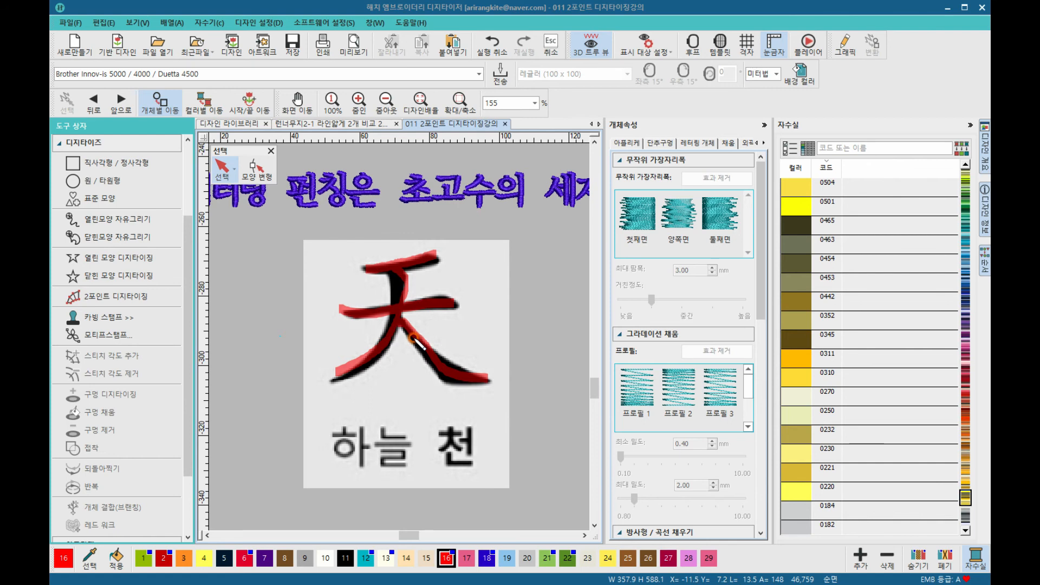
Step: Move the 天 character artwork, then undo the move and the three strokes
{"action": "left_click_drag", "start_coordinate": [435, 269], "coordinate": [389, 283]}
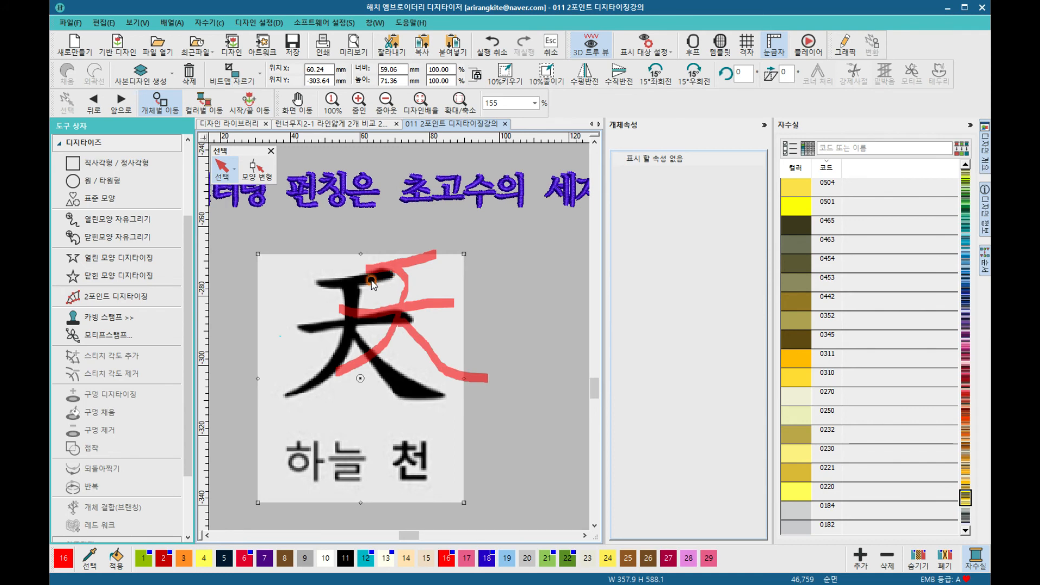
{"action": "key", "text": "ctrl+z"}
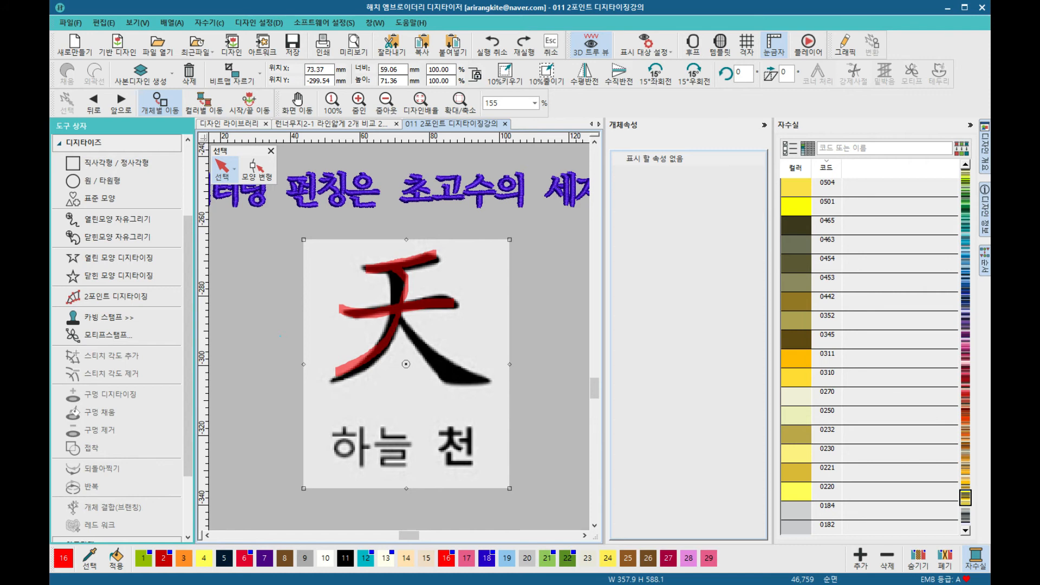
{"action": "key", "text": "ctrl+z"}
{"action": "key", "text": "ctrl+z"}
{"action": "key", "text": "ctrl+z"}
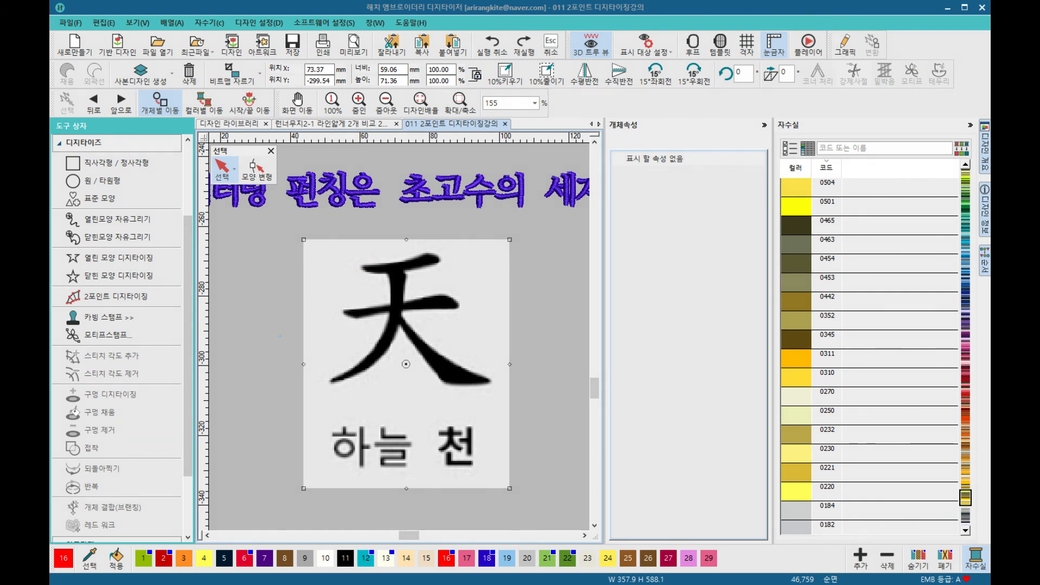
Step: Start the 2 Point Digitizing tool and trace the left part of 天's top horizontal stroke with paired edge points
{"action": "left_click", "coordinate": [664, 407]}
{"action": "left_click", "coordinate": [93, 161]}
{"action": "left_click", "coordinate": [318, 345]}
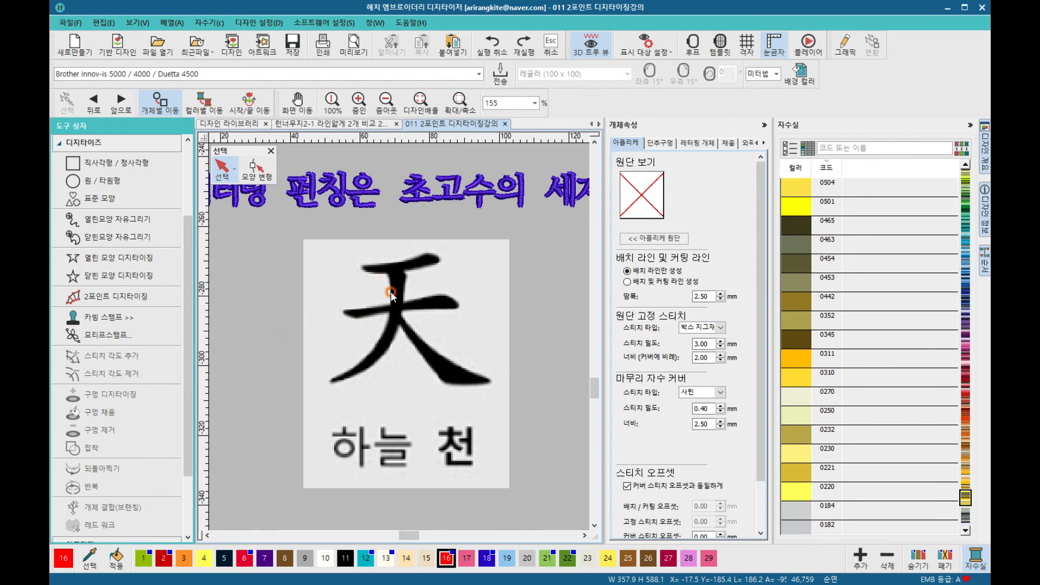
{"action": "left_click", "coordinate": [118, 298]}
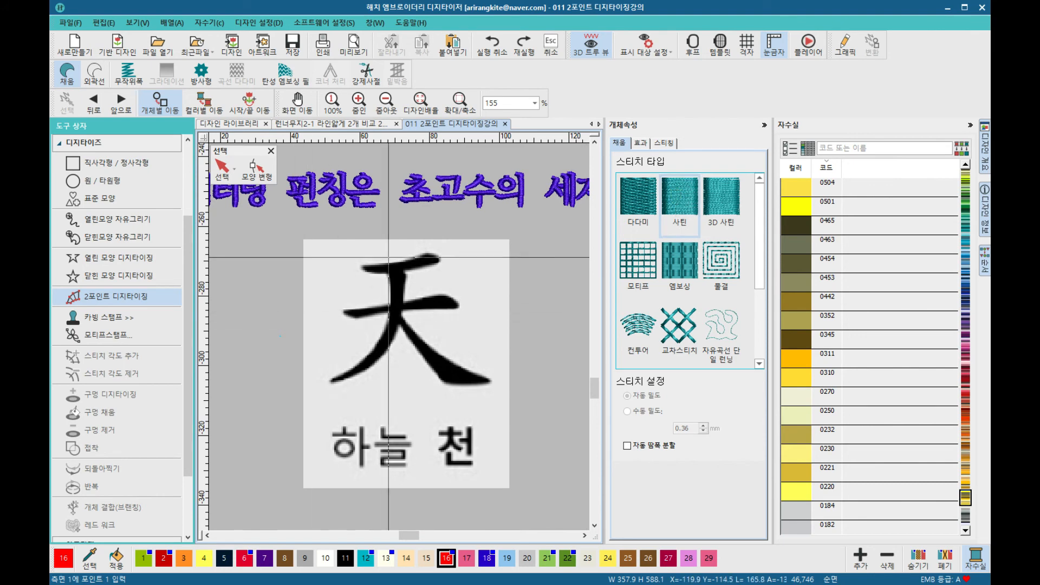
{"action": "scroll", "coordinate": [396, 353], "scroll_direction": "up", "scroll_amount": 2}
{"action": "scroll", "coordinate": [396, 352], "scroll_direction": "up", "scroll_amount": 2}
{"action": "left_click", "coordinate": [333, 314]}
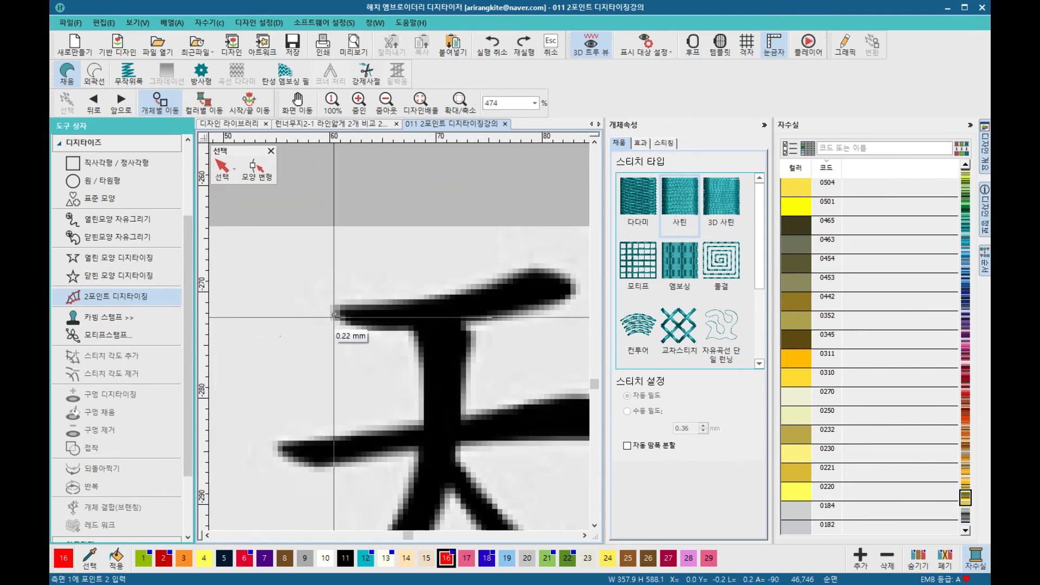
{"action": "left_click", "coordinate": [343, 308]}
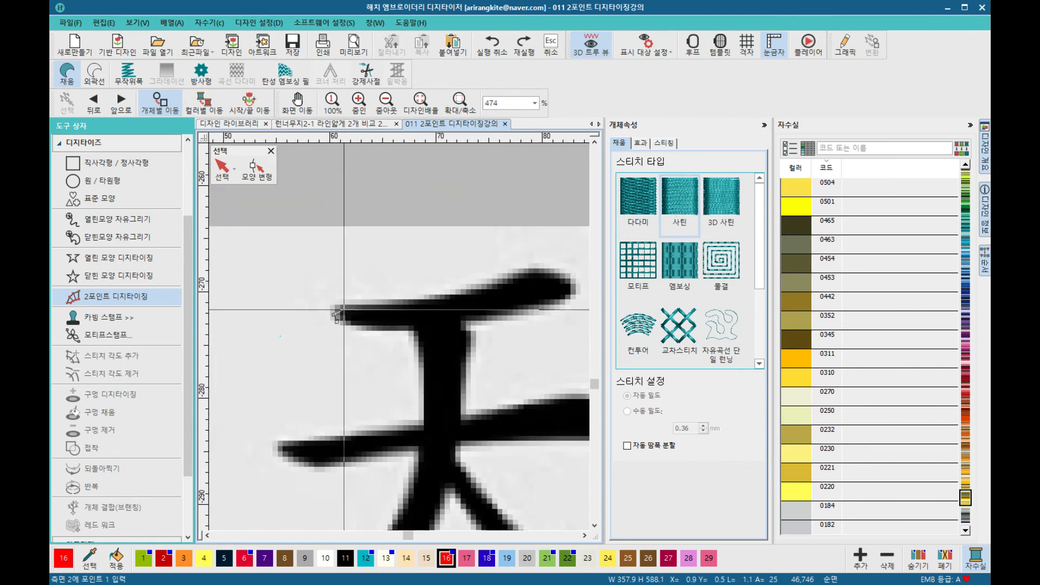
{"action": "left_click", "coordinate": [351, 329]}
{"action": "left_click", "coordinate": [363, 305]}
{"action": "left_click", "coordinate": [375, 330]}
{"action": "left_click", "coordinate": [411, 308]}
{"action": "left_click", "coordinate": [422, 333]}
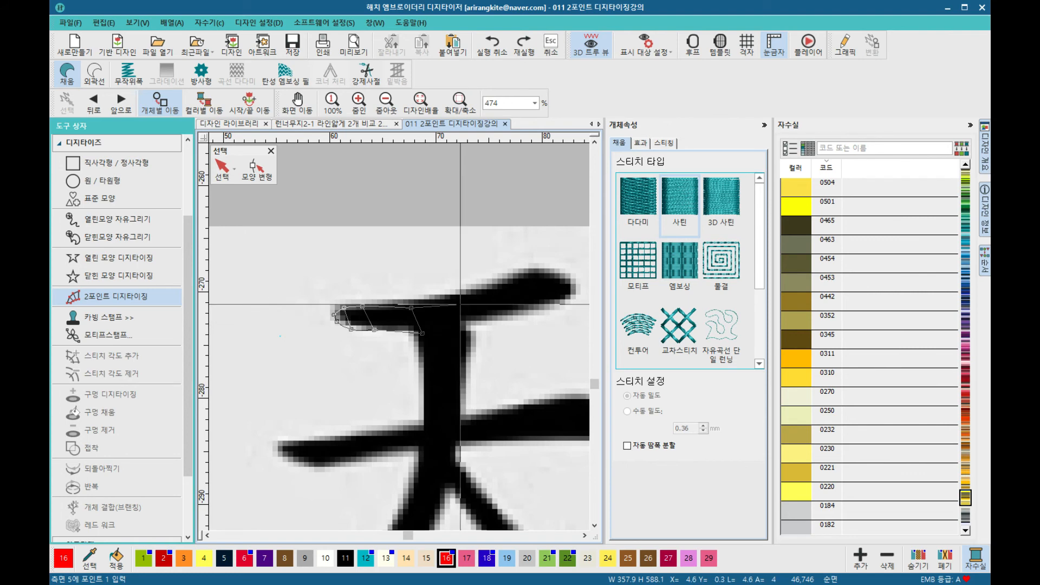
{"action": "left_click", "coordinate": [468, 294]}
{"action": "left_click", "coordinate": [484, 318]}
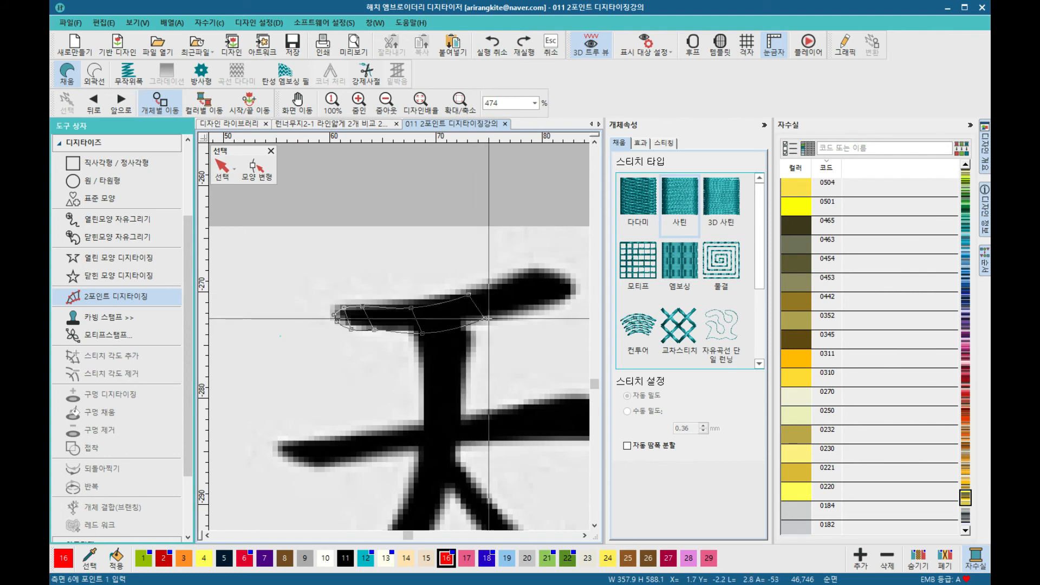
Step: Finish tracing the top stroke to its raised right end and apply it as a satin
{"action": "left_click", "coordinate": [506, 281]}
{"action": "left_click", "coordinate": [527, 312]}
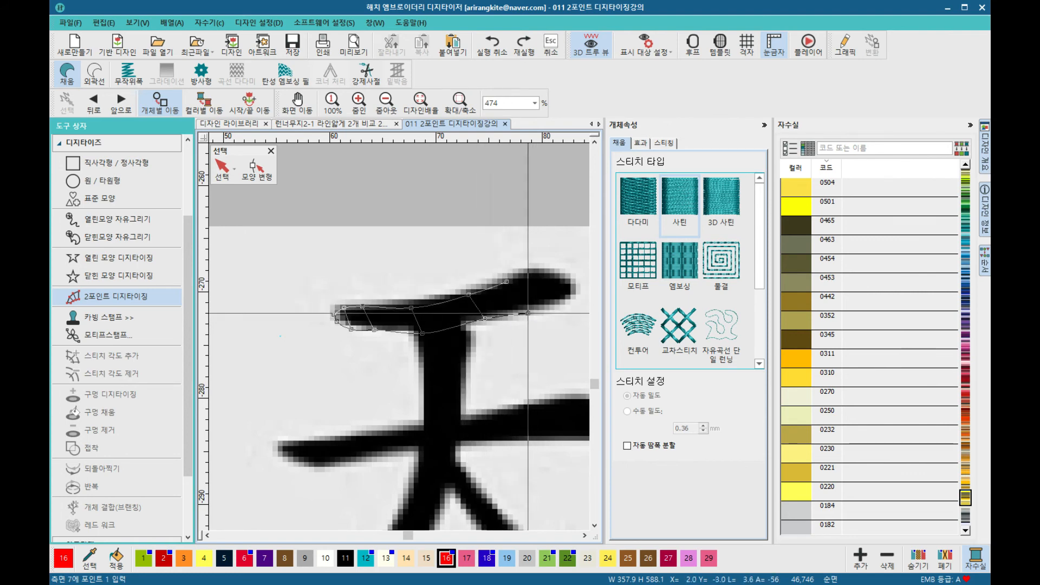
{"action": "left_click", "coordinate": [534, 266]}
{"action": "left_click", "coordinate": [551, 306]}
{"action": "left_click", "coordinate": [553, 274]}
{"action": "left_click", "coordinate": [562, 300]}
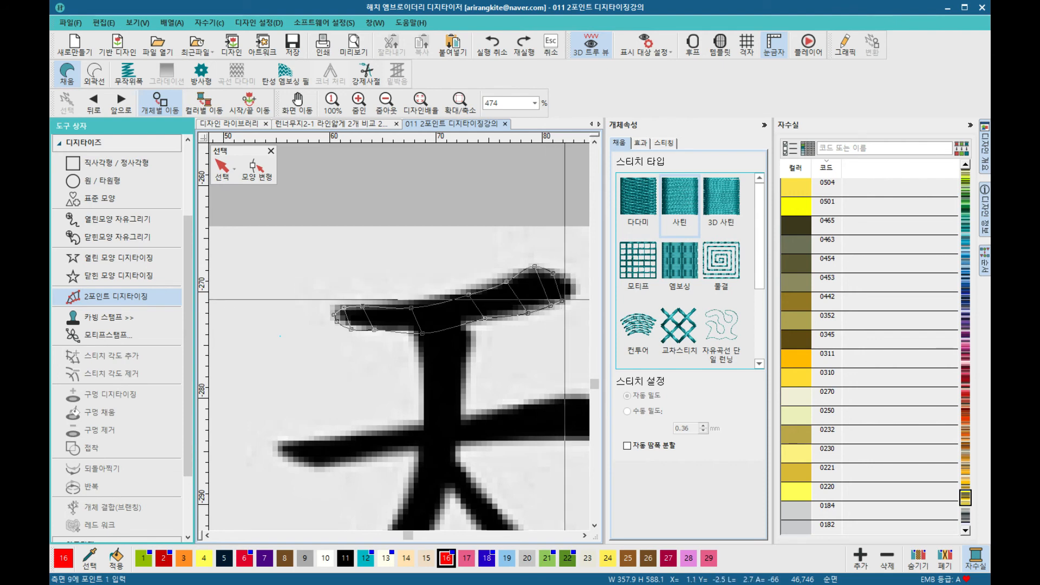
{"action": "left_click", "coordinate": [485, 315]}
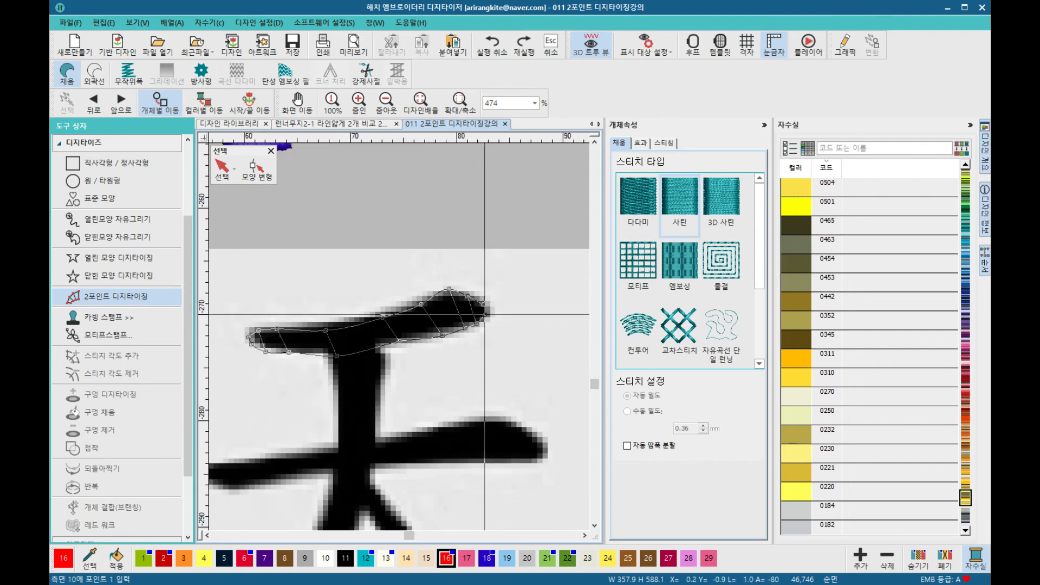
{"action": "key", "text": "Return"}
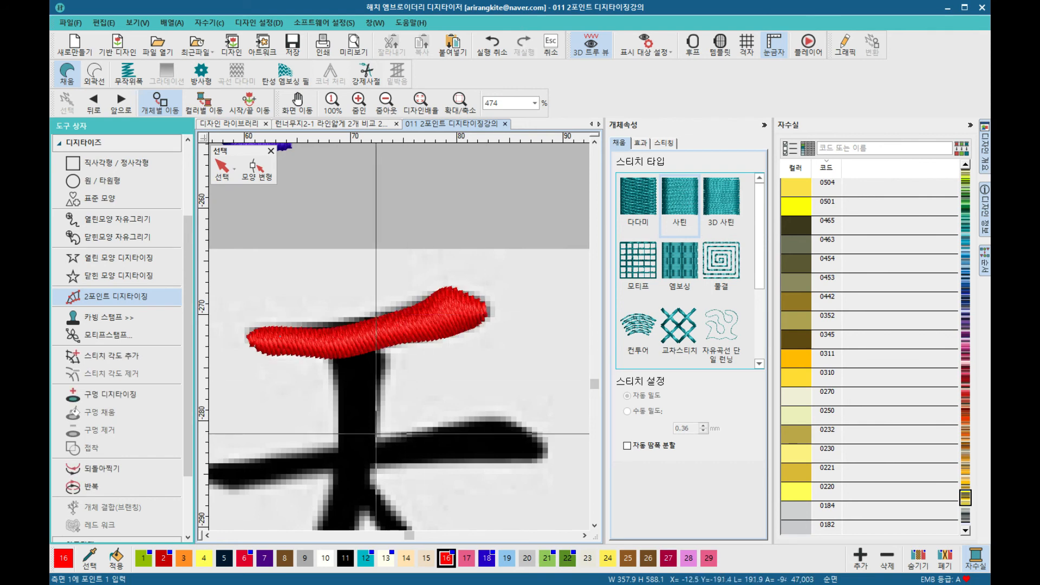
{"action": "scroll", "coordinate": [399, 337], "scroll_direction": "down", "scroll_amount": 3}
{"action": "scroll", "coordinate": [399, 337], "scroll_direction": "up", "scroll_amount": 3}
{"action": "left_click", "coordinate": [374, 282]}
{"action": "left_click", "coordinate": [373, 283]}
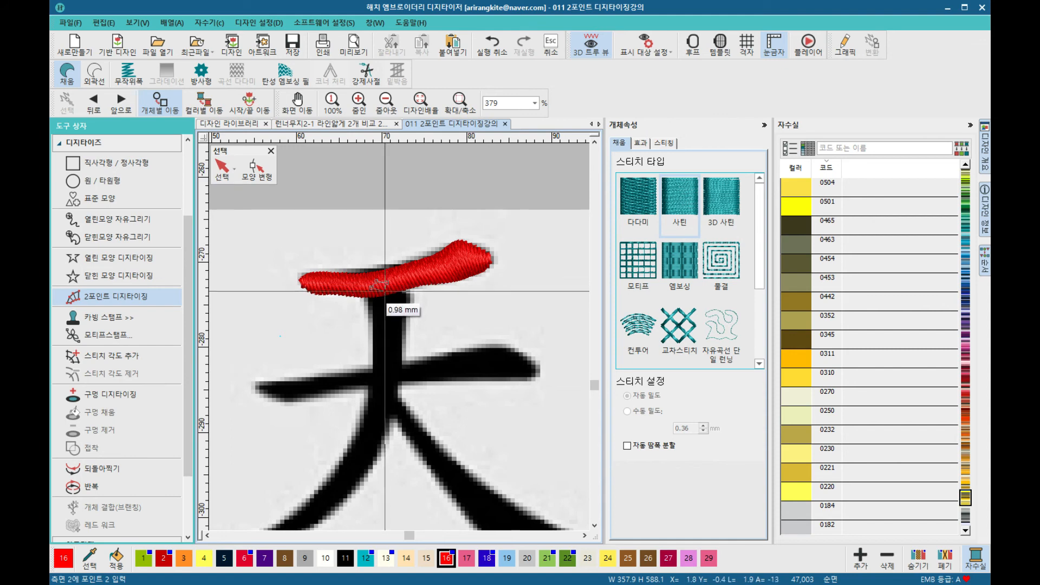
{"action": "left_click", "coordinate": [408, 292]}
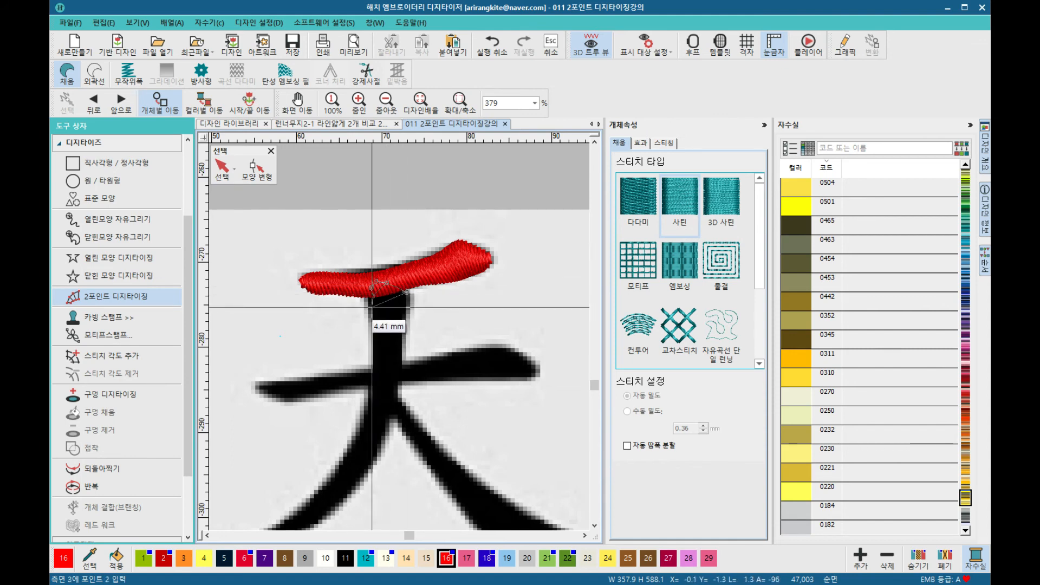
{"action": "key", "text": "BackSpace"}
{"action": "key", "text": "BackSpace"}
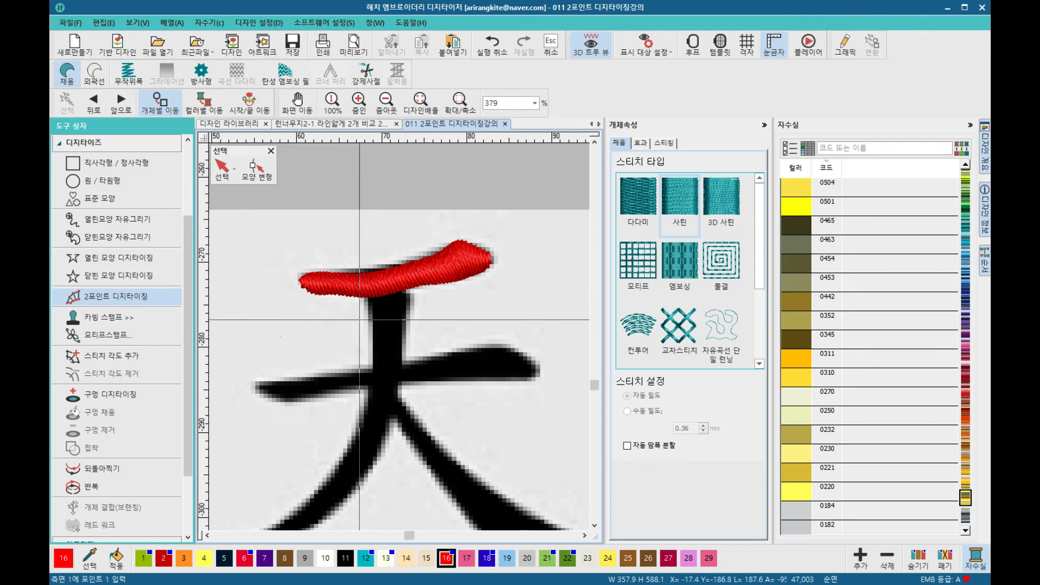
Step: Trace the left half of 天's middle horizontal stroke with paired points along both edges
{"action": "left_click", "coordinate": [257, 384]}
{"action": "left_click", "coordinate": [260, 394]}
{"action": "left_click", "coordinate": [282, 384]}
{"action": "left_click", "coordinate": [276, 400]}
{"action": "left_click", "coordinate": [303, 381]}
{"action": "left_click", "coordinate": [299, 405]}
{"action": "left_click", "coordinate": [324, 379]}
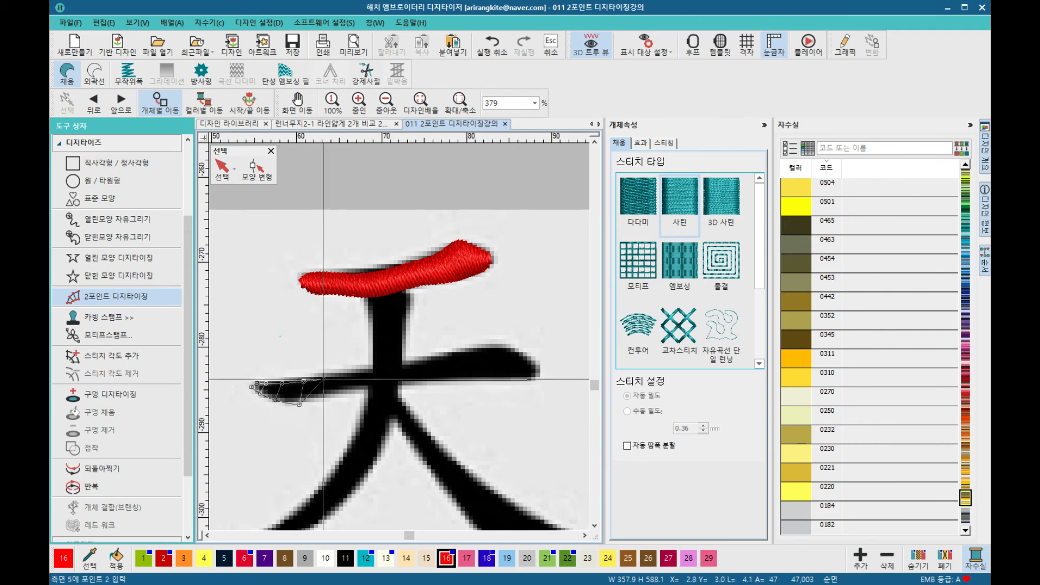
{"action": "left_click", "coordinate": [323, 396]}
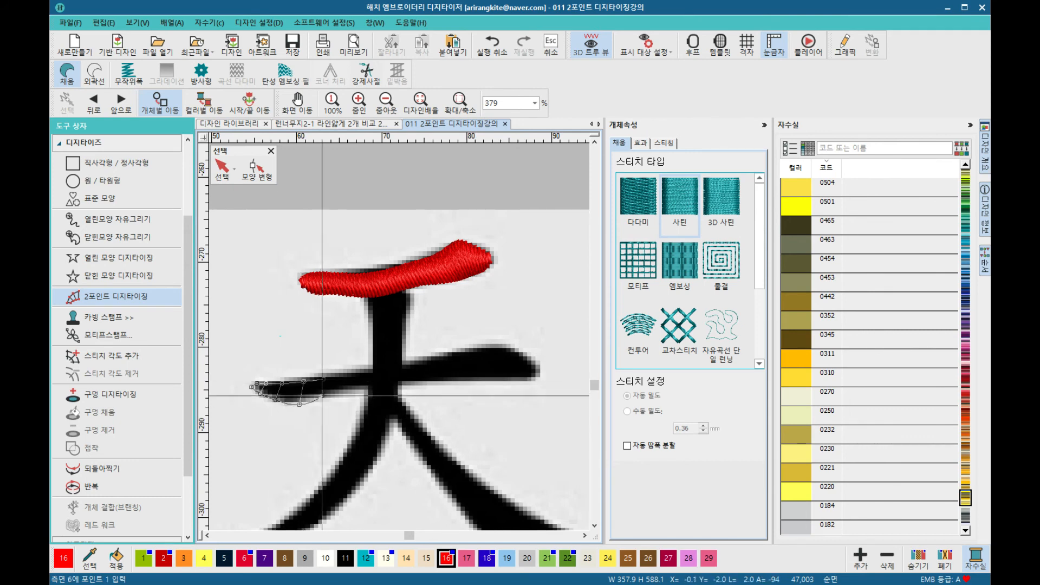
{"action": "left_click", "coordinate": [359, 373]}
{"action": "left_click", "coordinate": [357, 388]}
{"action": "left_click", "coordinate": [397, 370]}
{"action": "left_click", "coordinate": [397, 382]}
Step: Continue the middle stroke to its tapered right tip and apply it as a satin
{"action": "left_click", "coordinate": [438, 359]}
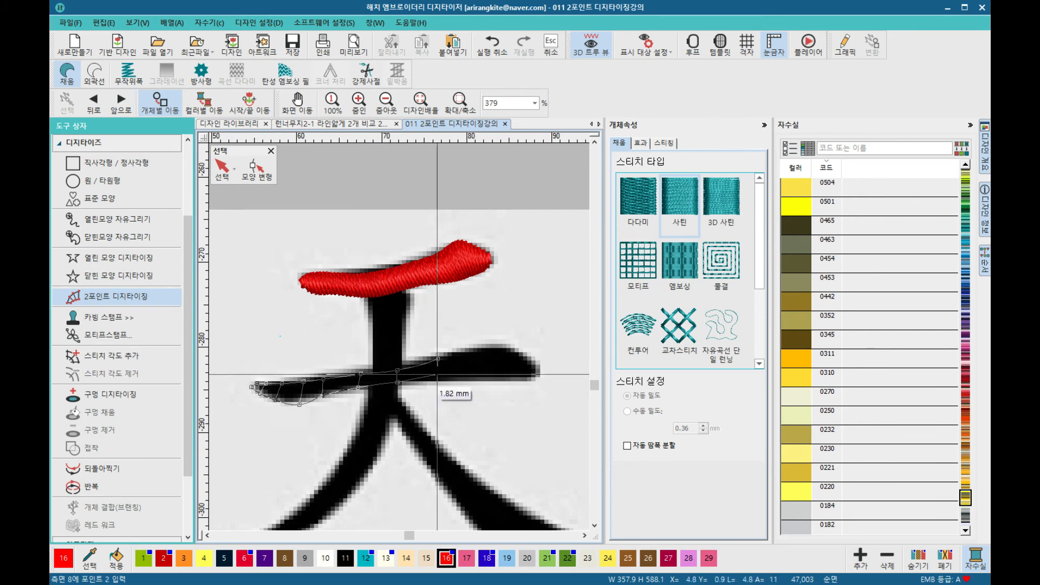
{"action": "left_click", "coordinate": [437, 381]}
{"action": "left_click", "coordinate": [482, 345]}
{"action": "left_click", "coordinate": [481, 378]}
{"action": "left_click", "coordinate": [510, 349]}
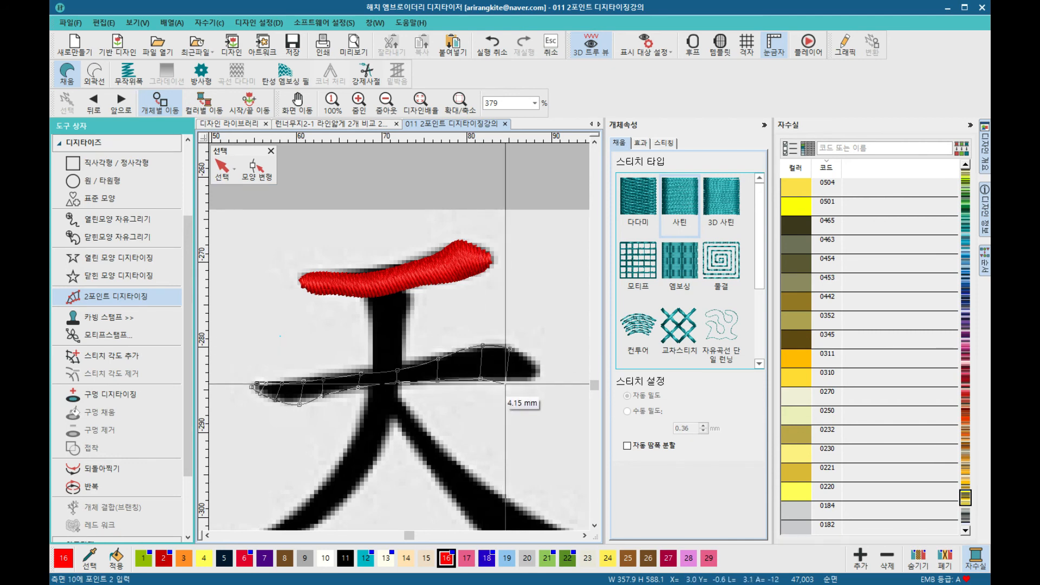
{"action": "left_click", "coordinate": [505, 381]}
{"action": "left_click", "coordinate": [534, 363]}
{"action": "left_click", "coordinate": [528, 383]}
{"action": "left_click", "coordinate": [540, 380]}
{"action": "left_click", "coordinate": [542, 379]}
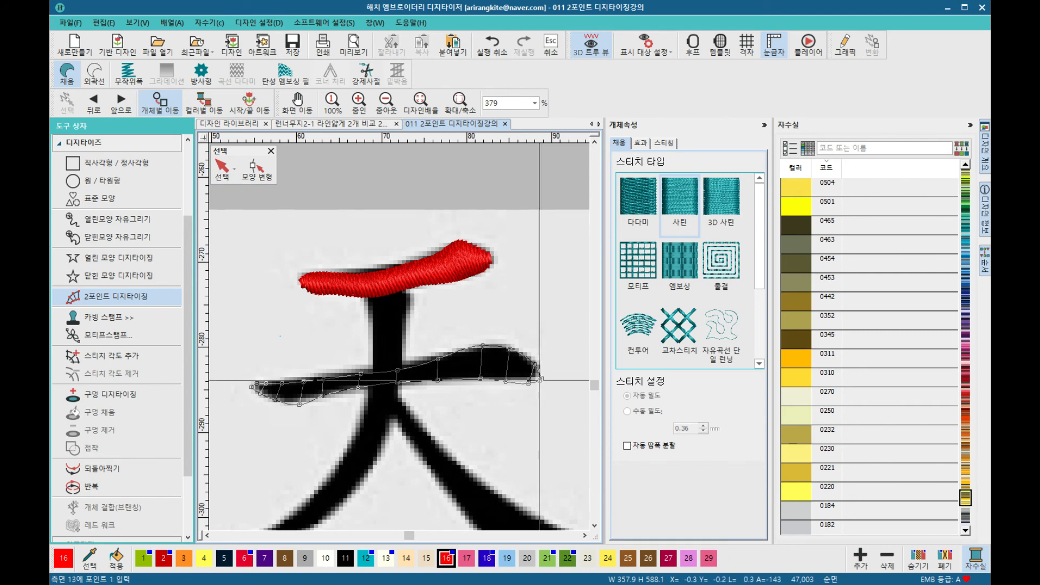
{"action": "key", "text": "Return"}
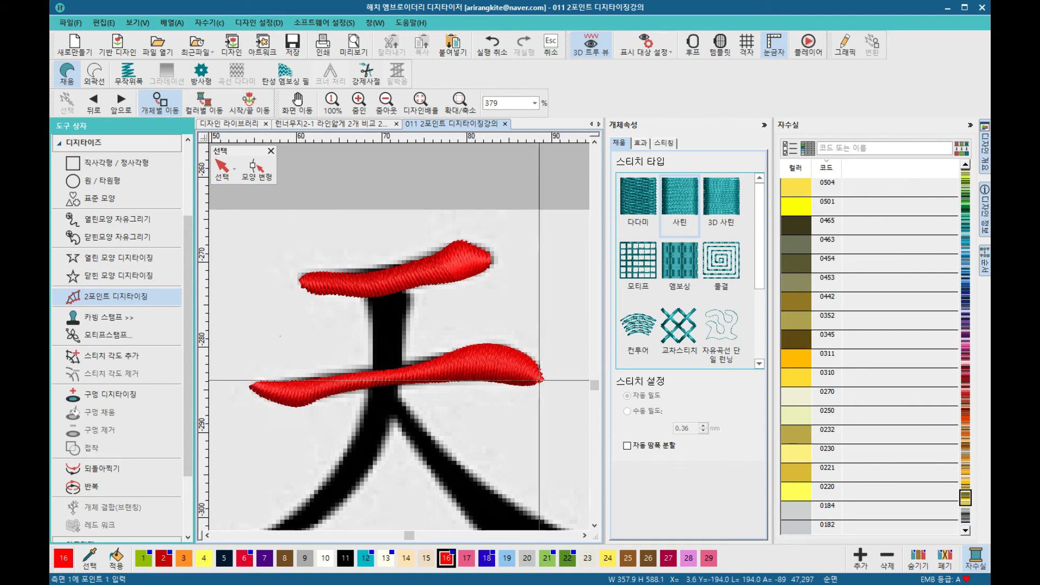
Step: Trace 天's vertical stroke downward from under the top stroke with paired edge points
{"action": "left_click", "coordinate": [375, 286]}
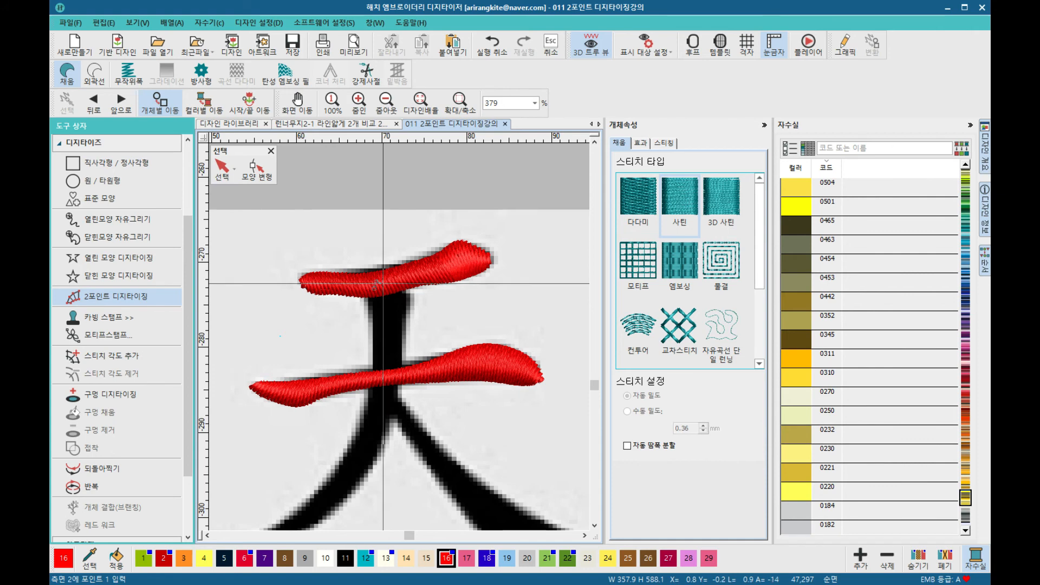
{"action": "left_click", "coordinate": [408, 292]}
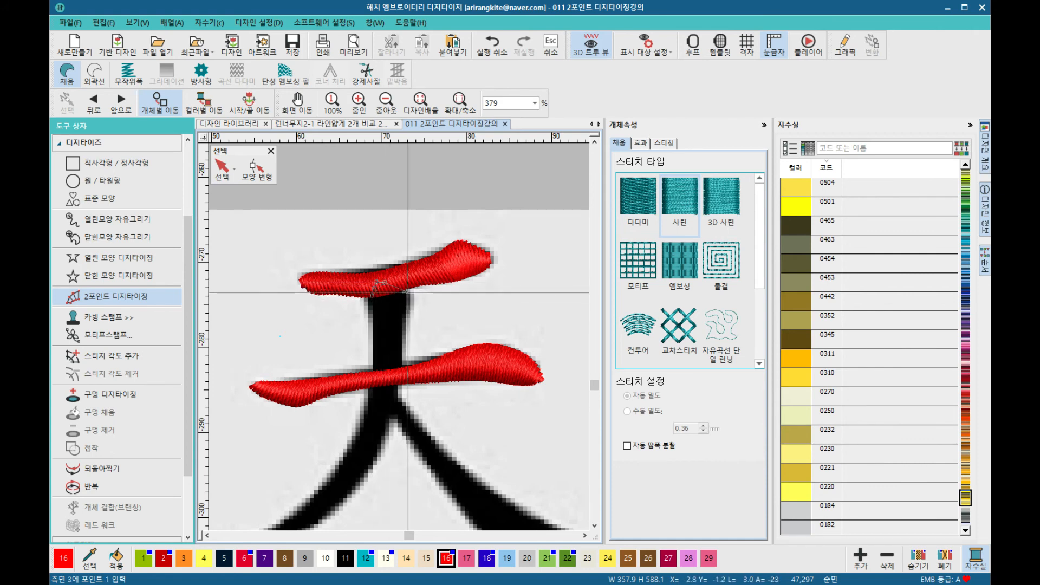
{"action": "left_click", "coordinate": [372, 313]}
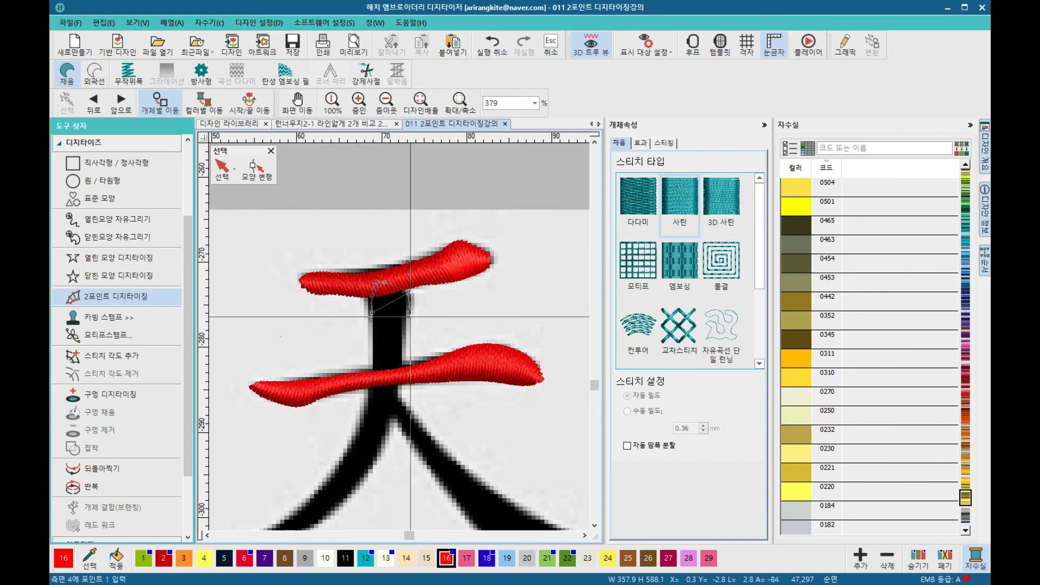
{"action": "left_click", "coordinate": [405, 322]}
{"action": "left_click", "coordinate": [374, 337]}
{"action": "left_click", "coordinate": [399, 357]}
{"action": "left_click", "coordinate": [374, 373]}
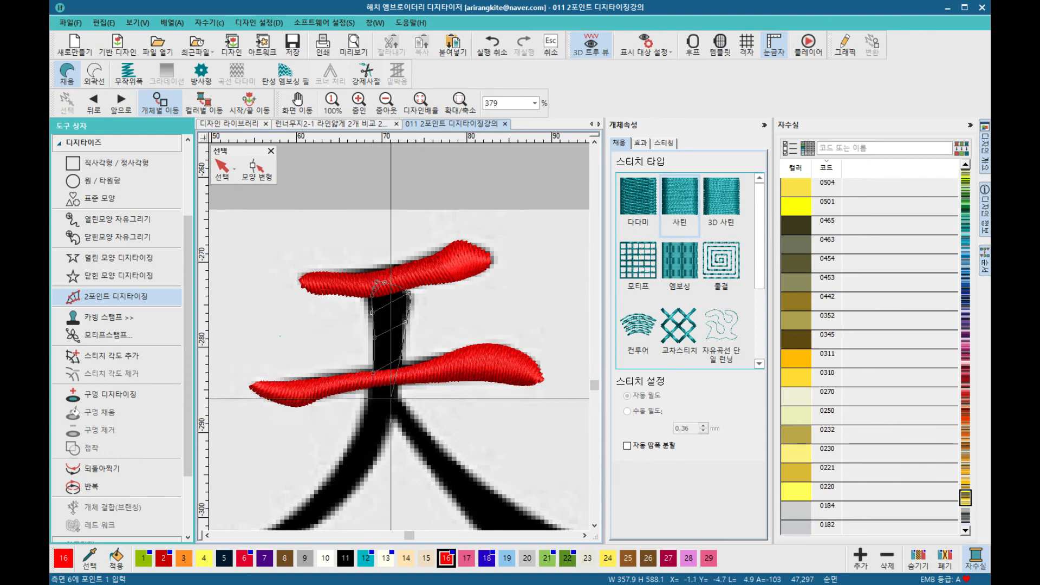
{"action": "left_click", "coordinate": [396, 406]}
{"action": "left_click", "coordinate": [368, 414]}
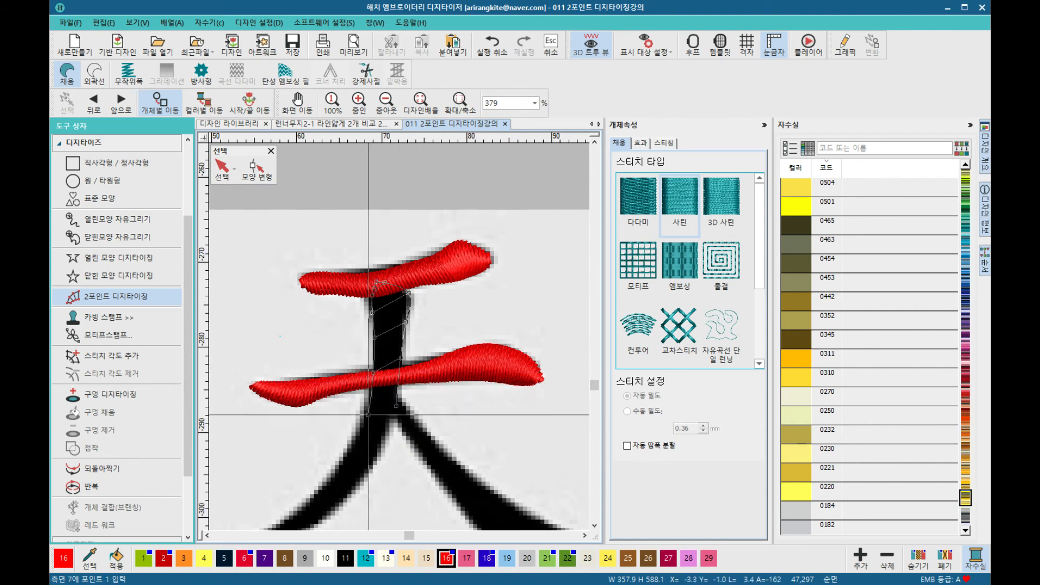
{"action": "left_click", "coordinate": [345, 460]}
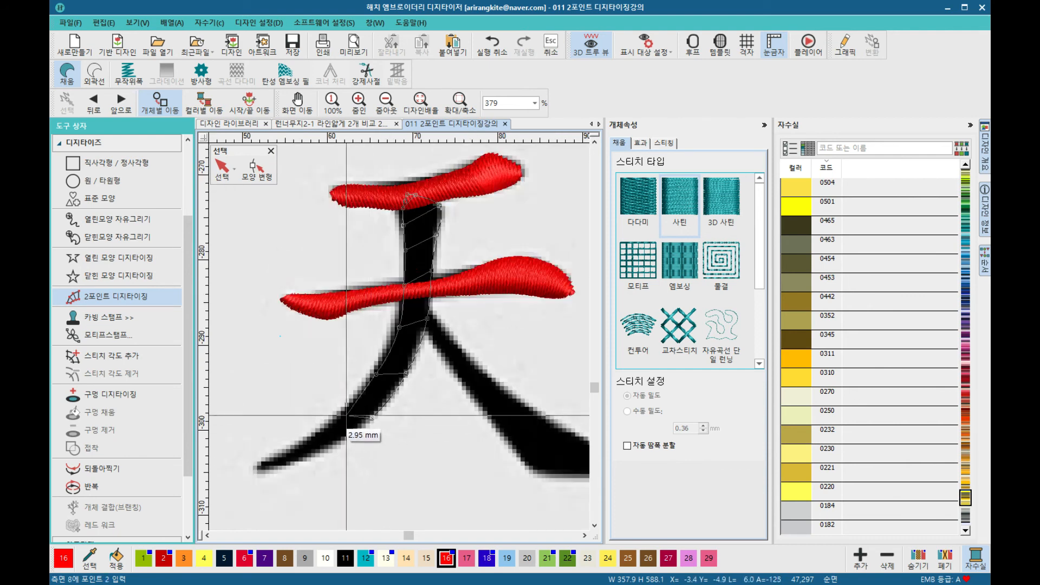
Step: Continue the stroke along the left-falling sweep to its tip and apply it as a satin
{"action": "left_click", "coordinate": [346, 410]}
{"action": "left_click", "coordinate": [331, 449]}
{"action": "left_click", "coordinate": [305, 438]}
{"action": "left_click", "coordinate": [298, 462]}
{"action": "left_click", "coordinate": [279, 453]}
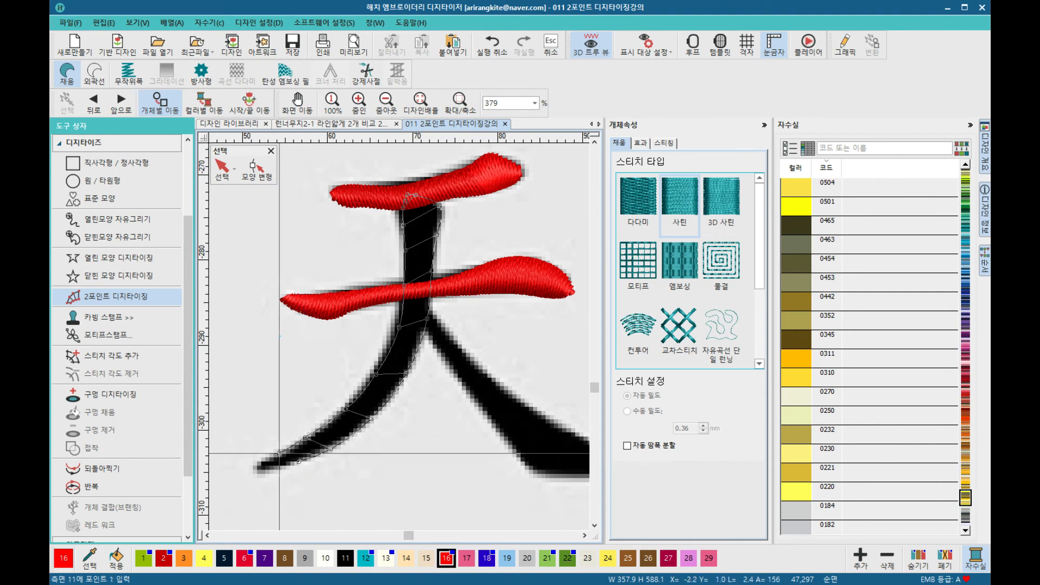
{"action": "left_click", "coordinate": [270, 470]}
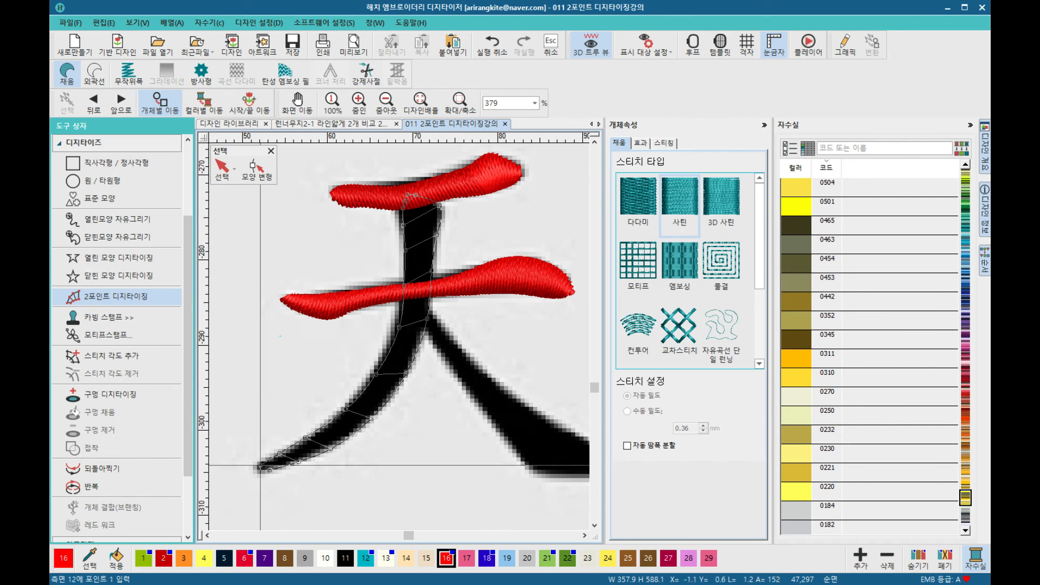
{"action": "key", "text": "Return"}
{"action": "scroll", "coordinate": [426, 302], "scroll_direction": "up", "scroll_amount": 3}
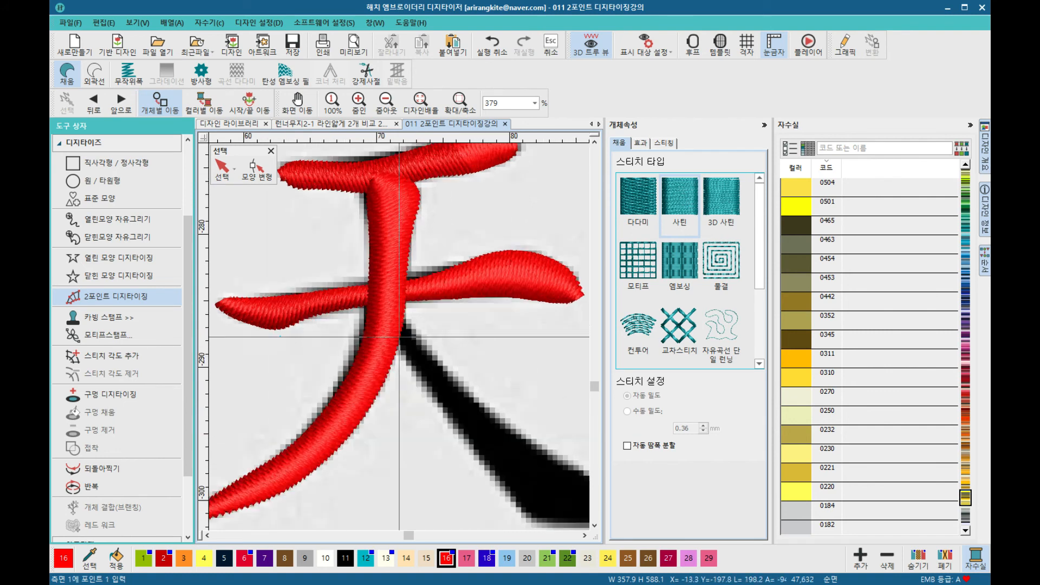
Step: Trace the upper part of 天's right-falling stroke from under the middle stroke with paired edge points
{"action": "left_click", "coordinate": [400, 299]}
{"action": "left_click", "coordinate": [387, 331]}
{"action": "left_click", "coordinate": [412, 328]}
{"action": "left_click", "coordinate": [402, 363]}
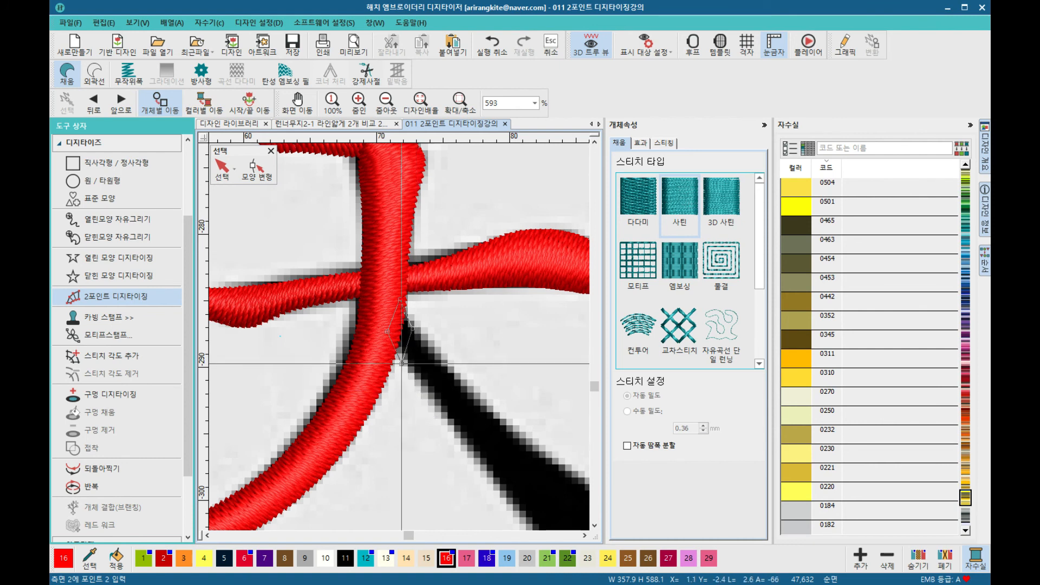
{"action": "left_click", "coordinate": [475, 402]}
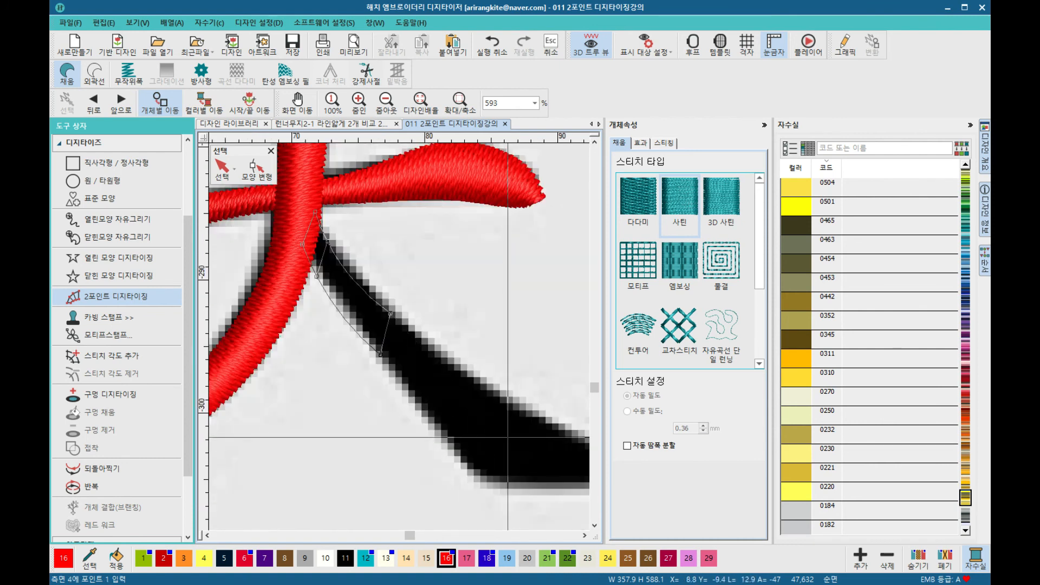
{"action": "left_click", "coordinate": [496, 397]}
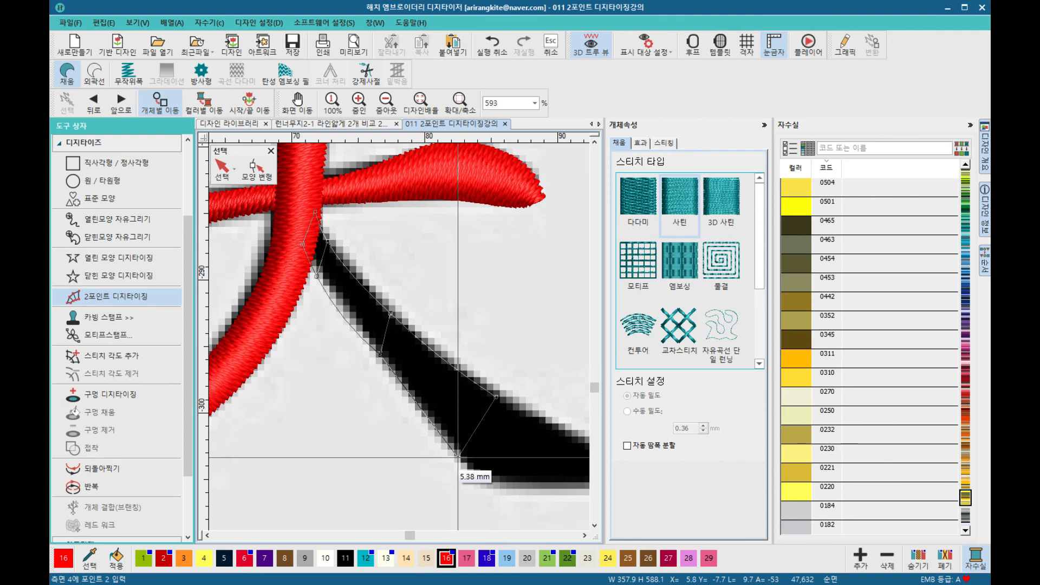
{"action": "left_click", "coordinate": [471, 467]}
{"action": "left_click", "coordinate": [444, 365]}
{"action": "left_click", "coordinate": [398, 427]}
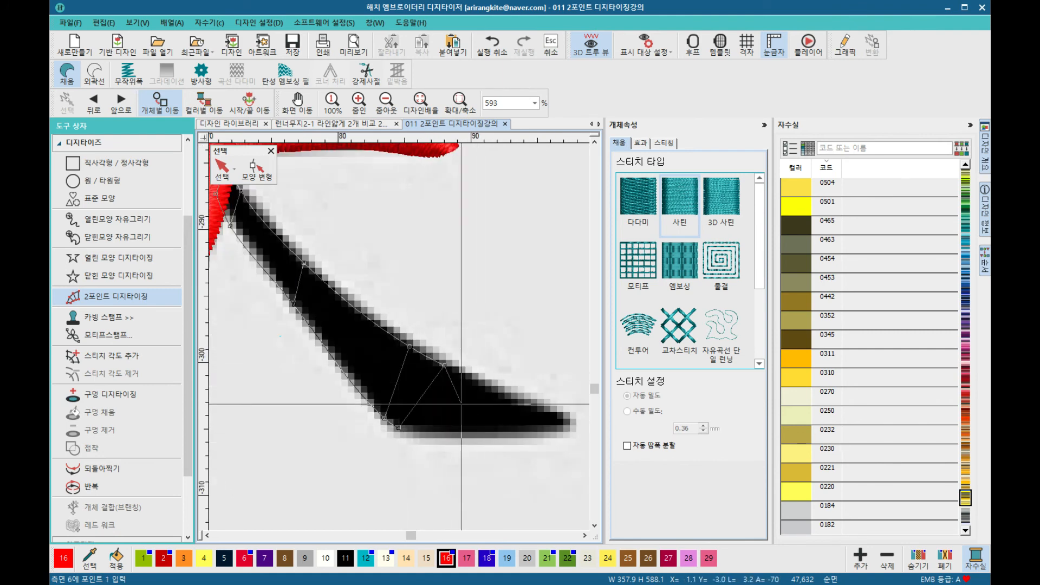
Step: Continue the right-falling stroke to its tapered tip and apply it as a satin
{"action": "left_click", "coordinate": [476, 377]}
{"action": "left_click", "coordinate": [440, 435]}
{"action": "left_click", "coordinate": [506, 396]}
{"action": "left_click", "coordinate": [486, 440]}
{"action": "left_click", "coordinate": [543, 410]}
{"action": "left_click", "coordinate": [535, 435]}
{"action": "left_click", "coordinate": [567, 420]}
{"action": "left_click", "coordinate": [566, 430]}
{"action": "key", "text": "Return"}
Step: Review the completed character and browse its stroke objects in the sequence list
{"action": "scroll", "coordinate": [537, 426], "scroll_direction": "down", "scroll_amount": 2}
{"action": "scroll", "coordinate": [399, 337], "scroll_direction": "down", "scroll_amount": 5}
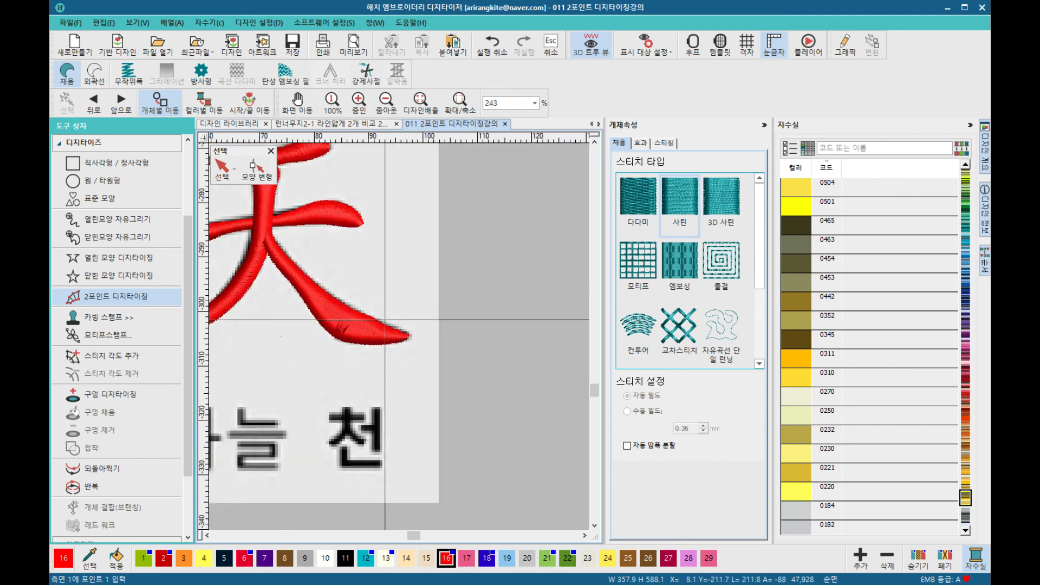
{"action": "scroll", "coordinate": [400, 337], "scroll_direction": "up", "scroll_amount": 2}
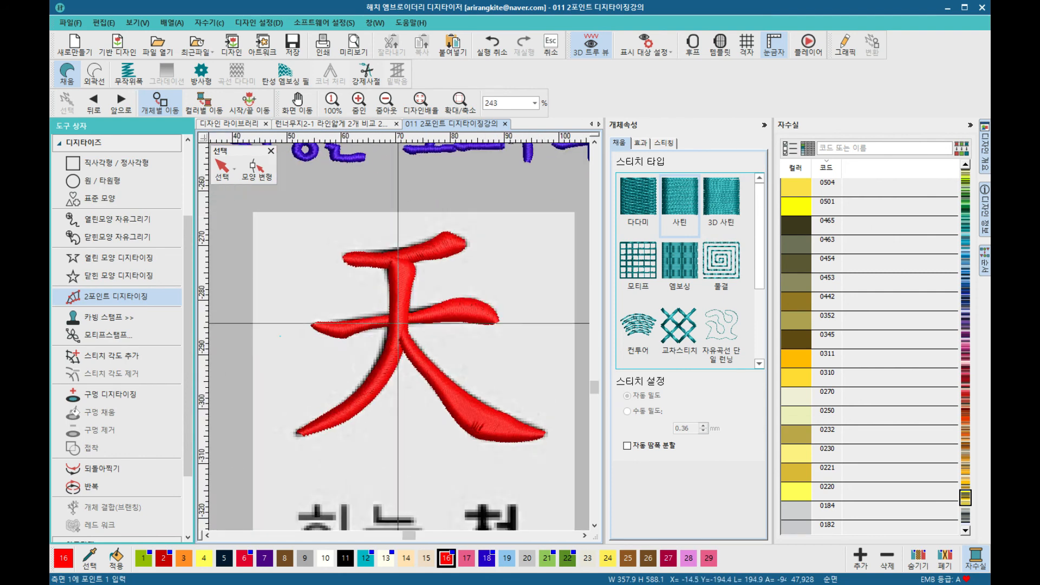
{"action": "scroll", "coordinate": [399, 337], "scroll_direction": "up", "scroll_amount": 2}
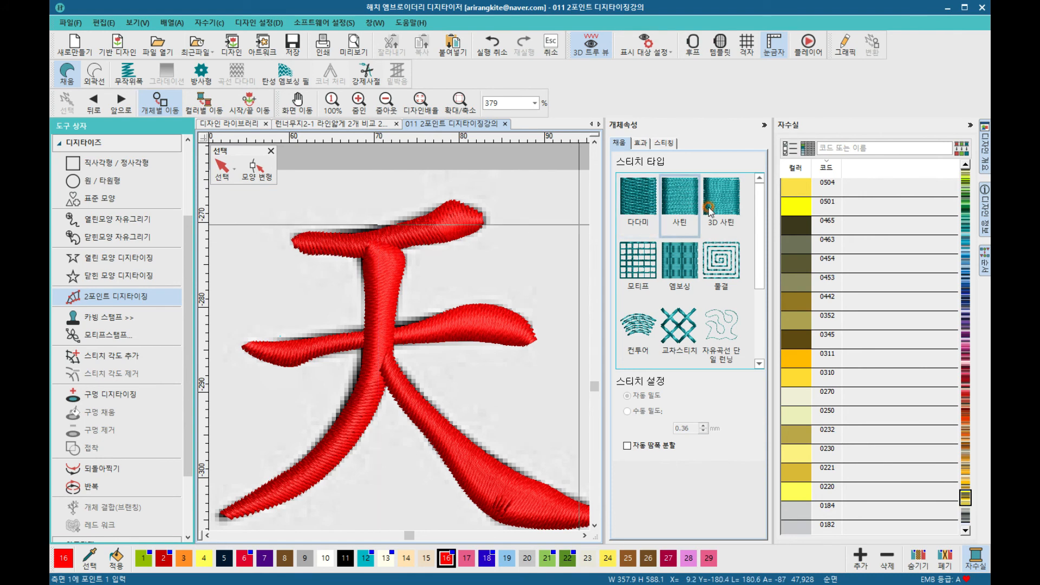
{"action": "left_click", "coordinate": [971, 127]}
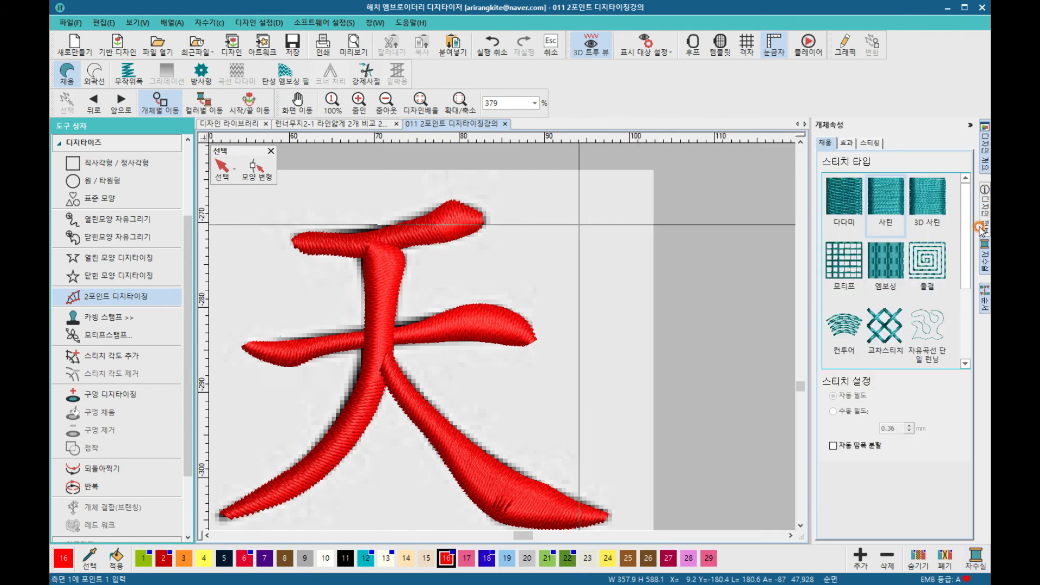
{"action": "left_click", "coordinate": [983, 301]}
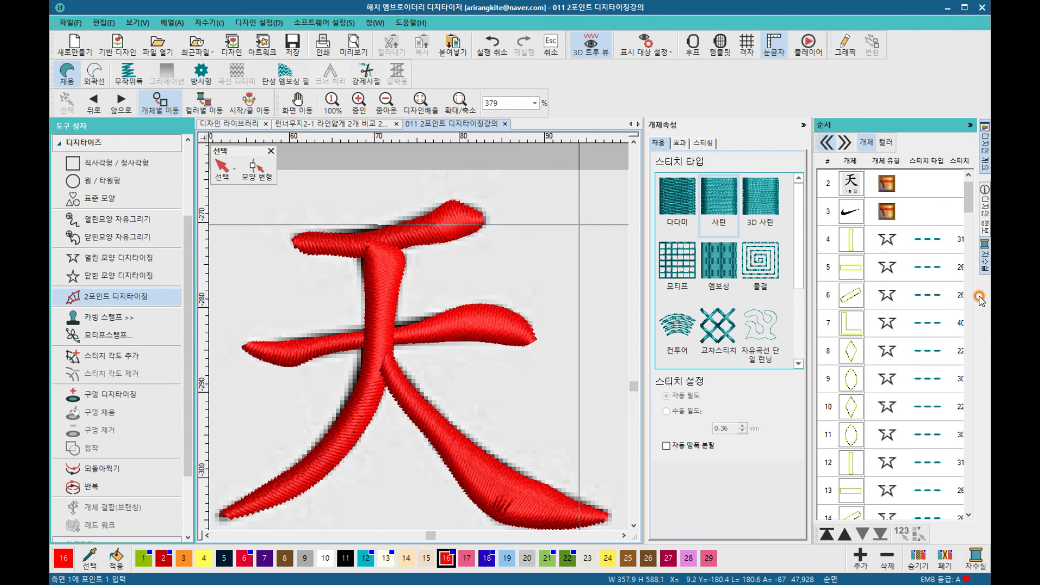
{"action": "scroll", "coordinate": [924, 270], "scroll_direction": "down", "scroll_amount": 8}
{"action": "scroll", "coordinate": [924, 269], "scroll_direction": "down", "scroll_amount": 20}
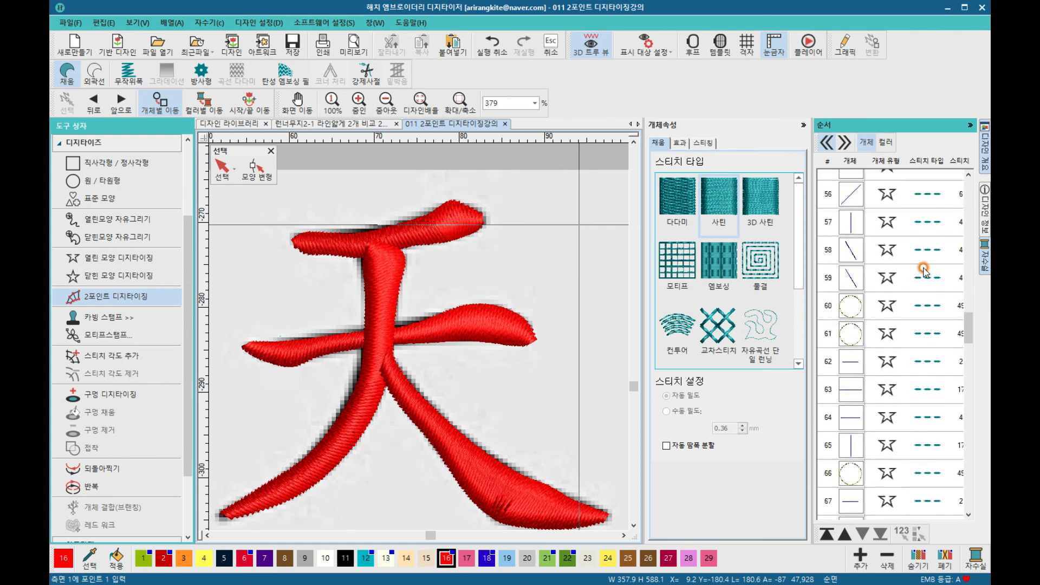
{"action": "scroll", "coordinate": [921, 269], "scroll_direction": "down", "scroll_amount": 5}
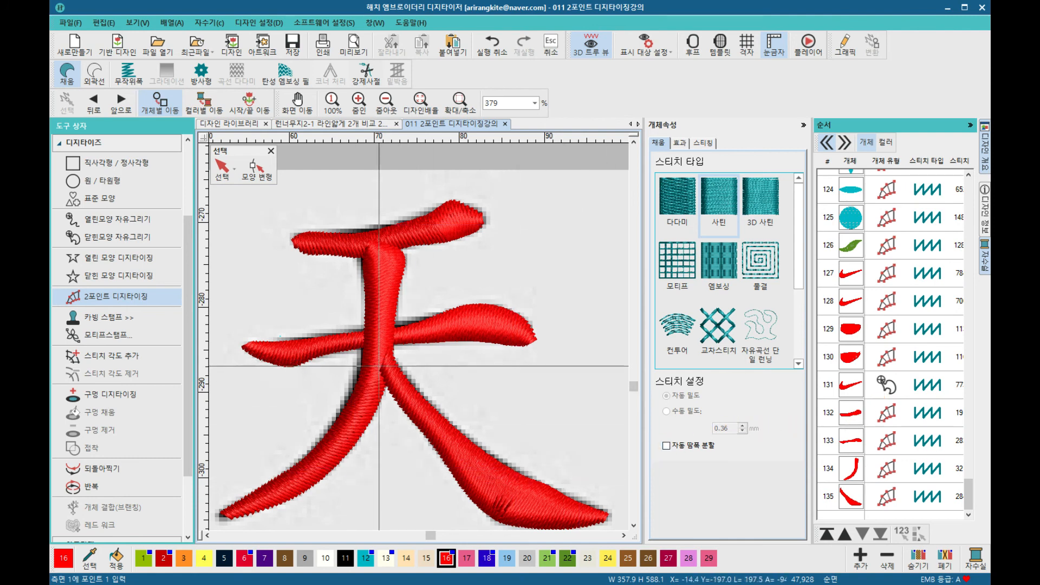
{"action": "left_click", "coordinate": [852, 498]}
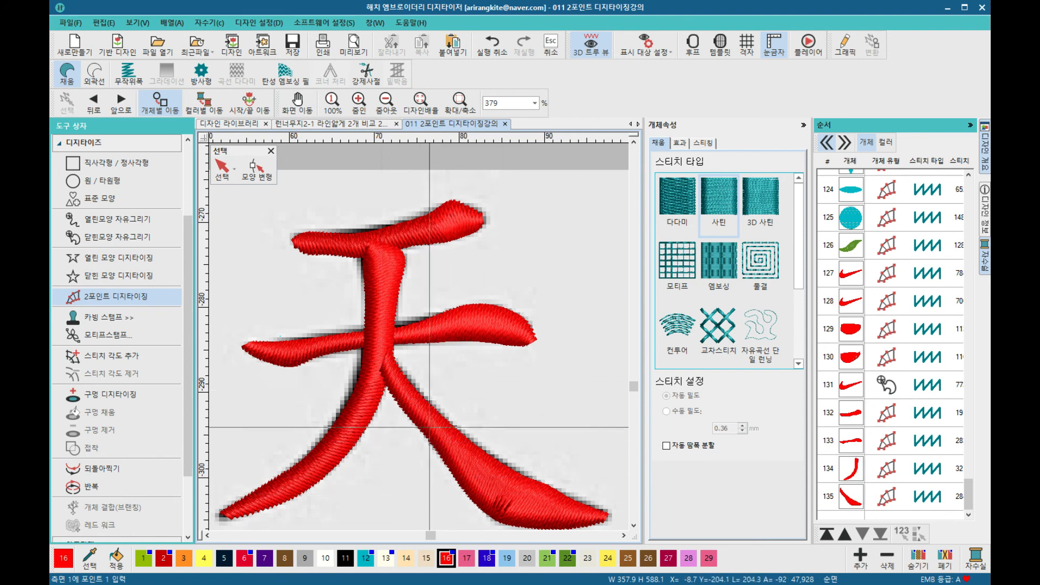
{"action": "left_click", "coordinate": [853, 499]}
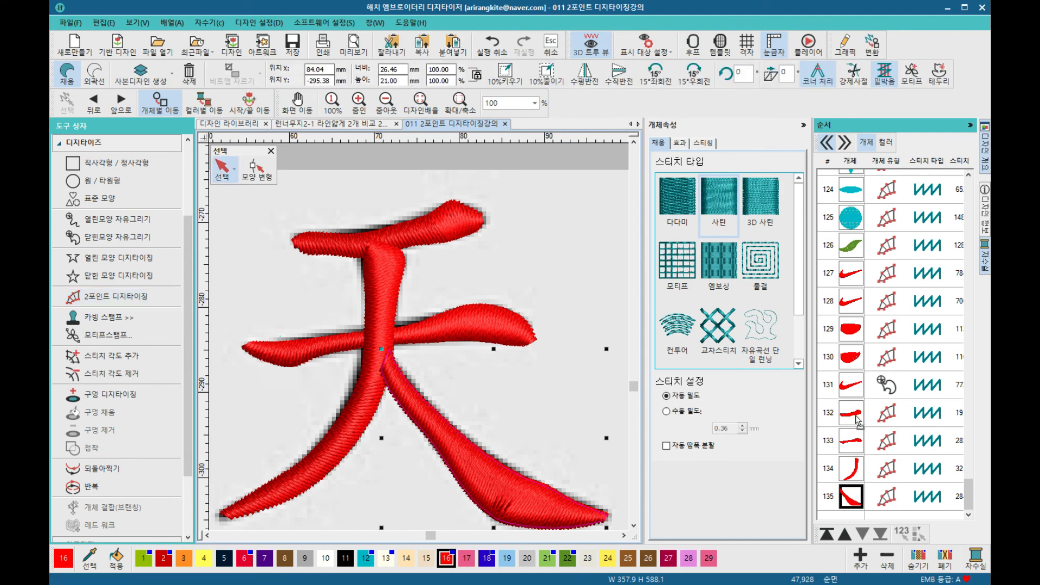
{"action": "left_click_drag", "start_coordinate": [856, 413], "coordinate": [856, 412]}
{"action": "left_click", "coordinate": [382, 380]}
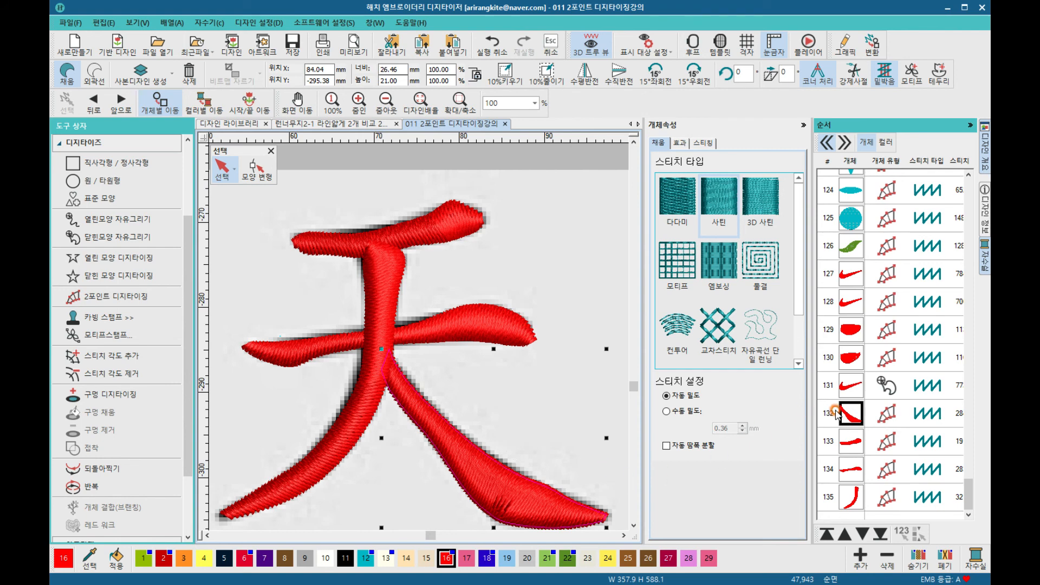
{"action": "left_click", "coordinate": [383, 376]}
Step: Reorder the stitch sequence so the vertical stroke object comes before the top and middle strokes
{"action": "left_click", "coordinate": [854, 443]}
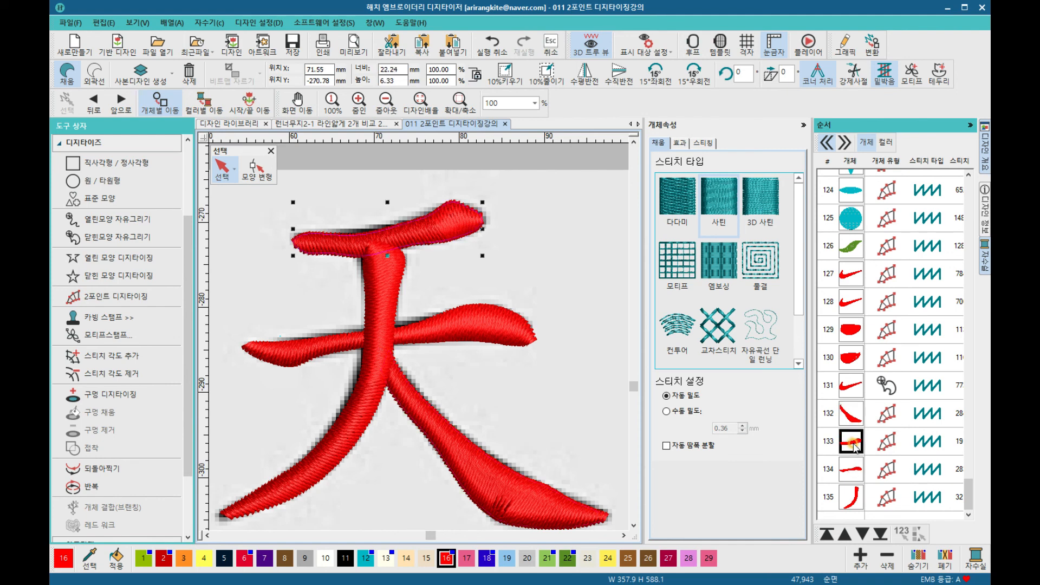
{"action": "left_click", "coordinate": [854, 476]}
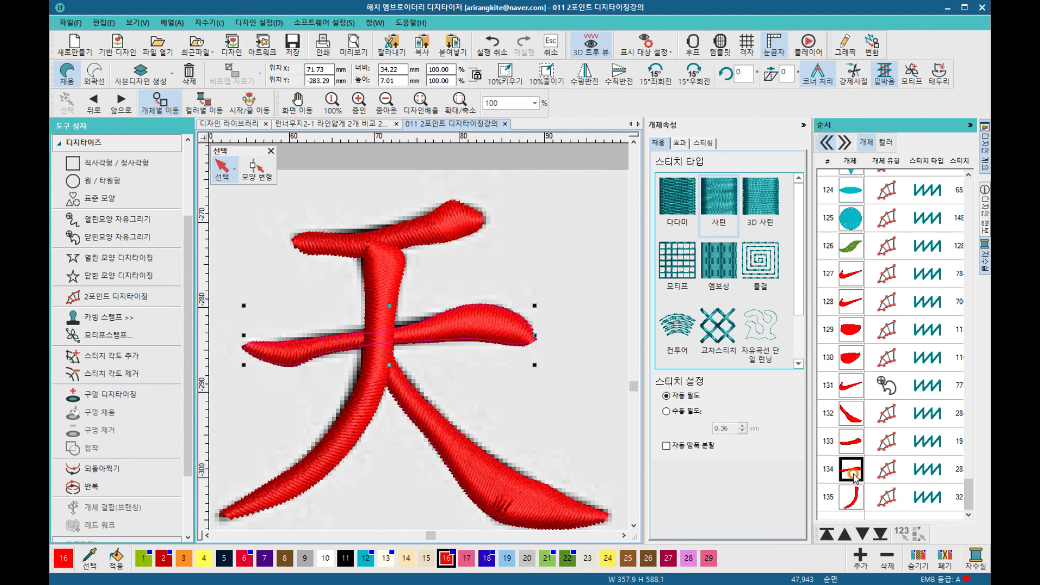
{"action": "left_click", "coordinate": [853, 498]}
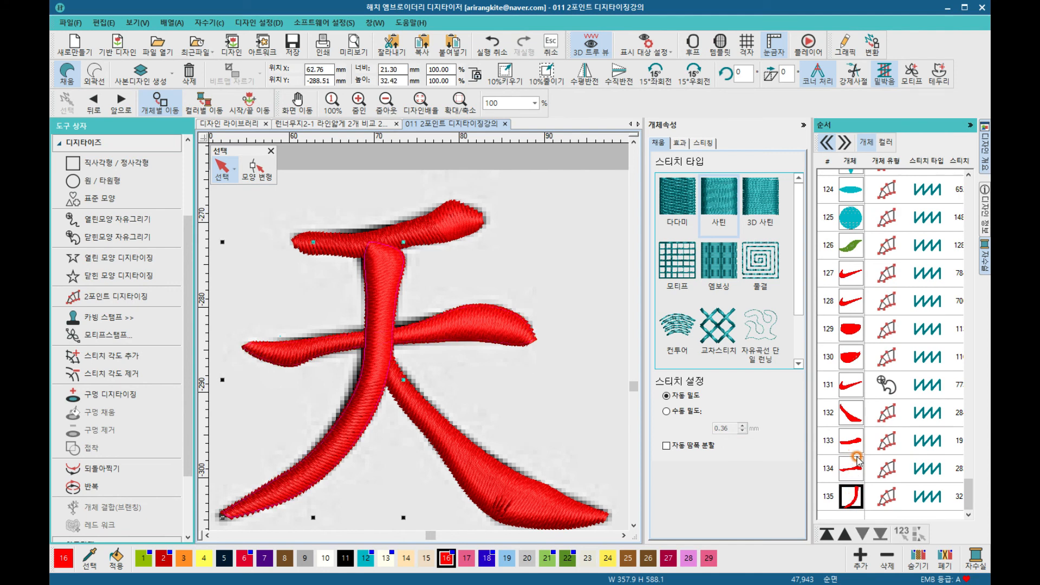
{"action": "left_click_drag", "start_coordinate": [856, 492], "coordinate": [854, 435]}
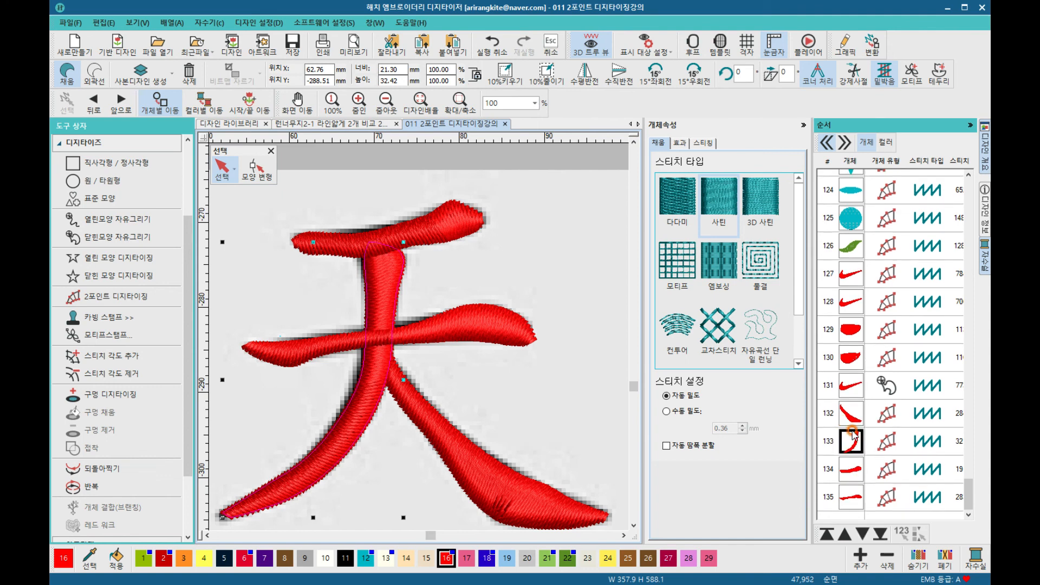
Step: Try moving the middle stroke to an earlier place in the stitch sequence, then undo the move
{"action": "left_click", "coordinate": [576, 422]}
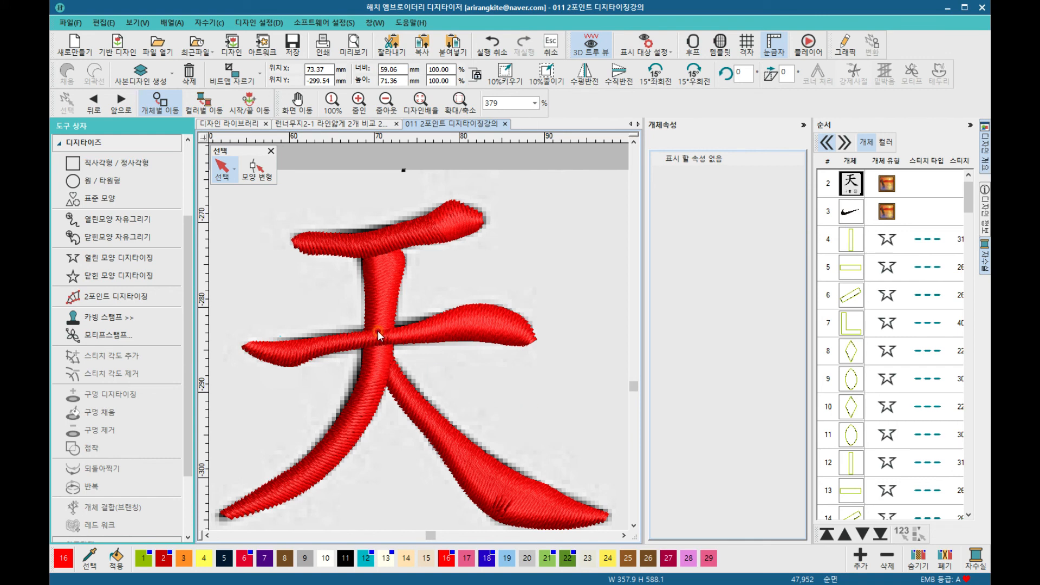
{"action": "left_click", "coordinate": [428, 331]}
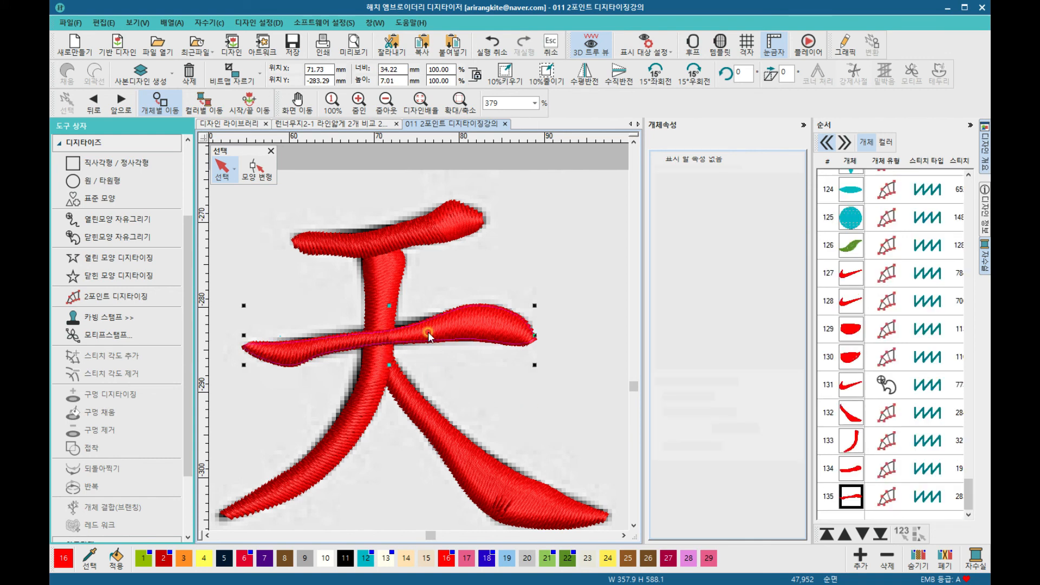
{"action": "left_click_drag", "start_coordinate": [853, 488], "coordinate": [855, 442]}
{"action": "left_click", "coordinate": [588, 419]}
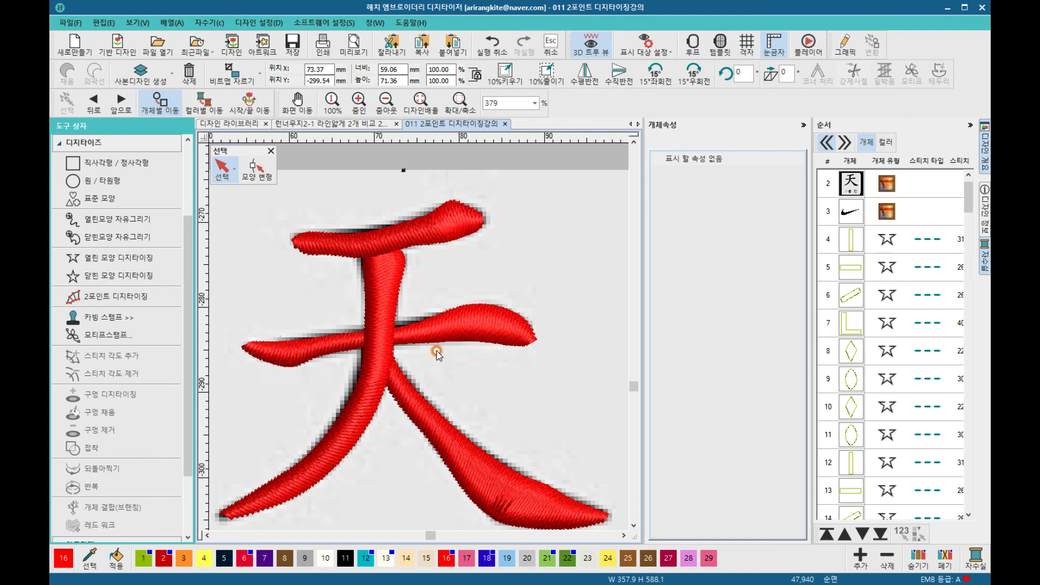
{"action": "left_click", "coordinate": [450, 340]}
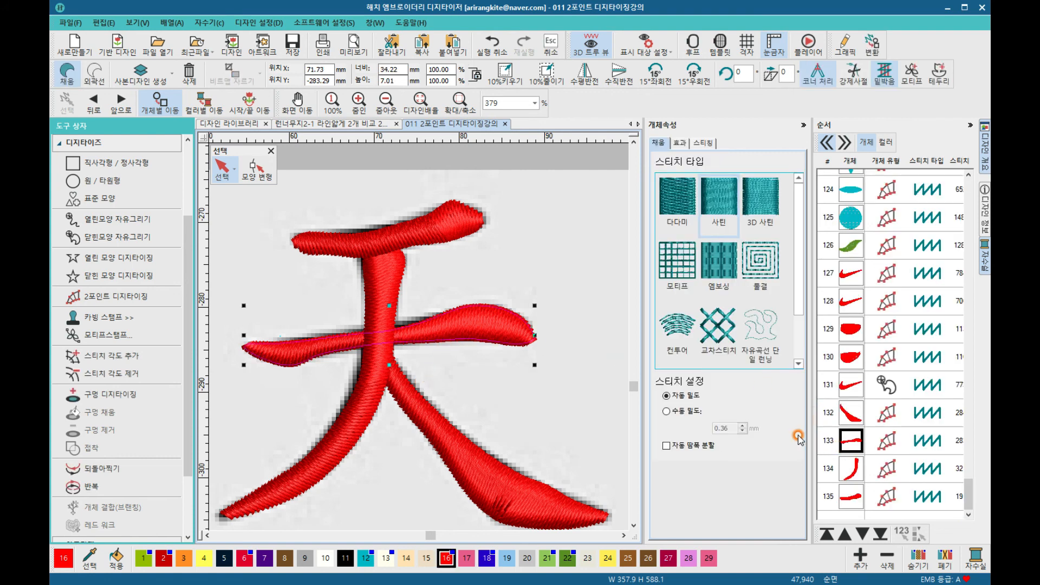
{"action": "left_click", "coordinate": [492, 44]}
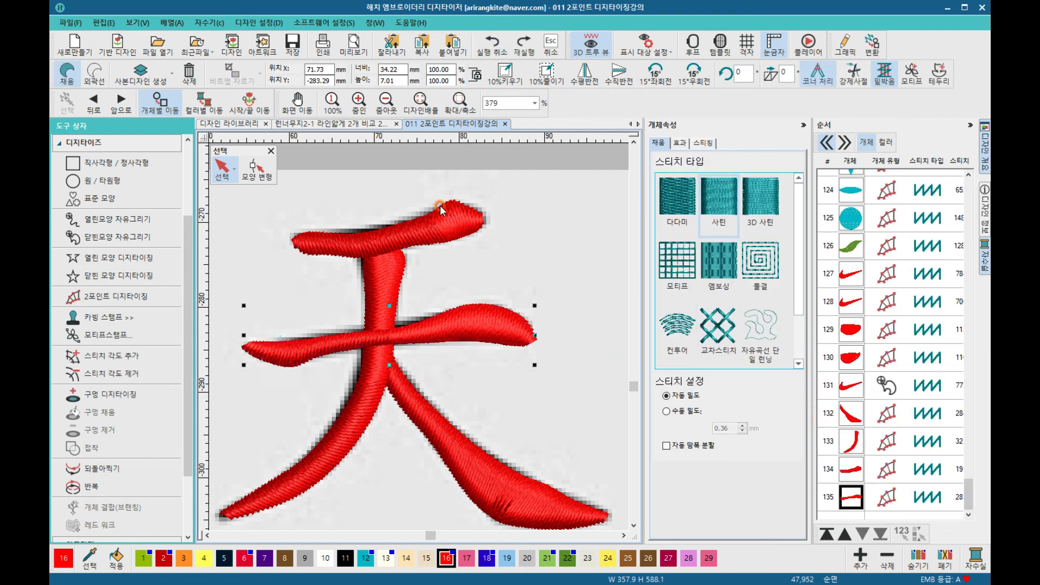
Step: Zoom around the finished character and inspect how its strokes overlap at the junctions
{"action": "scroll", "coordinate": [410, 321], "scroll_direction": "down", "scroll_amount": 2}
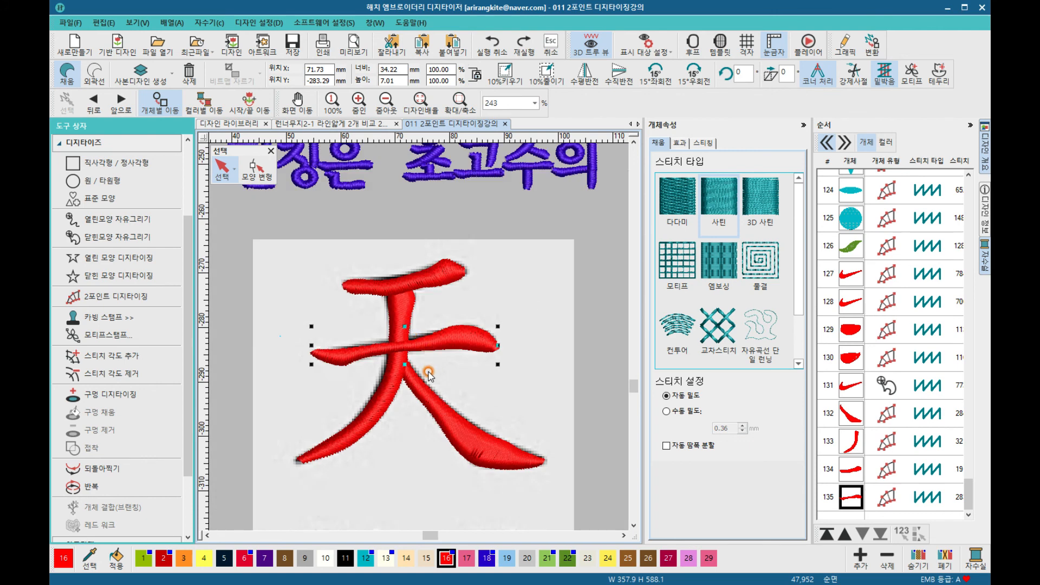
{"action": "left_click", "coordinate": [402, 445]}
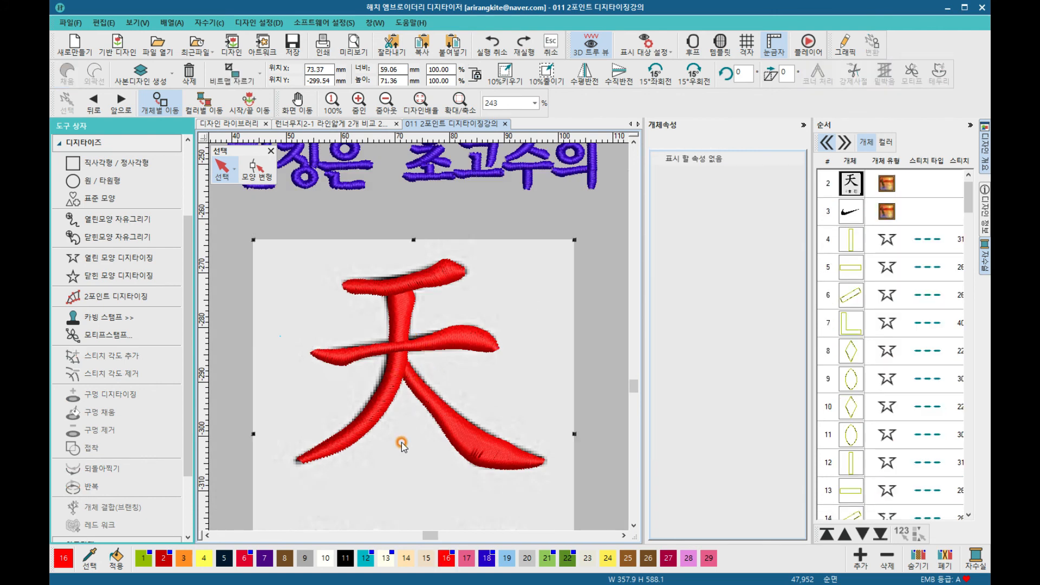
{"action": "scroll", "coordinate": [402, 446], "scroll_direction": "down", "scroll_amount": 2}
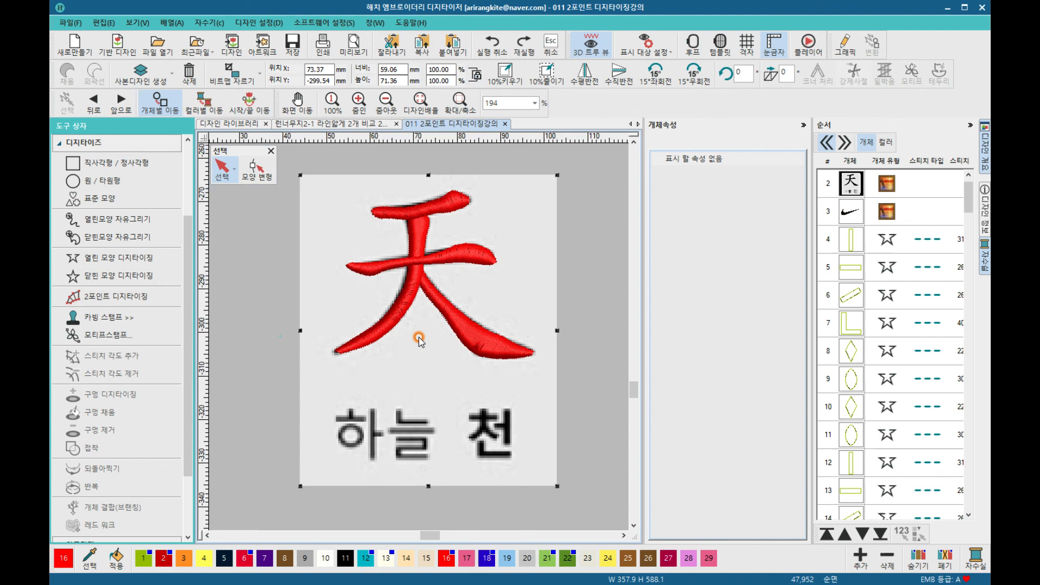
{"action": "scroll", "coordinate": [418, 343], "scroll_direction": "up", "scroll_amount": 4}
{"action": "scroll", "coordinate": [415, 338], "scroll_direction": "down", "scroll_amount": 3}
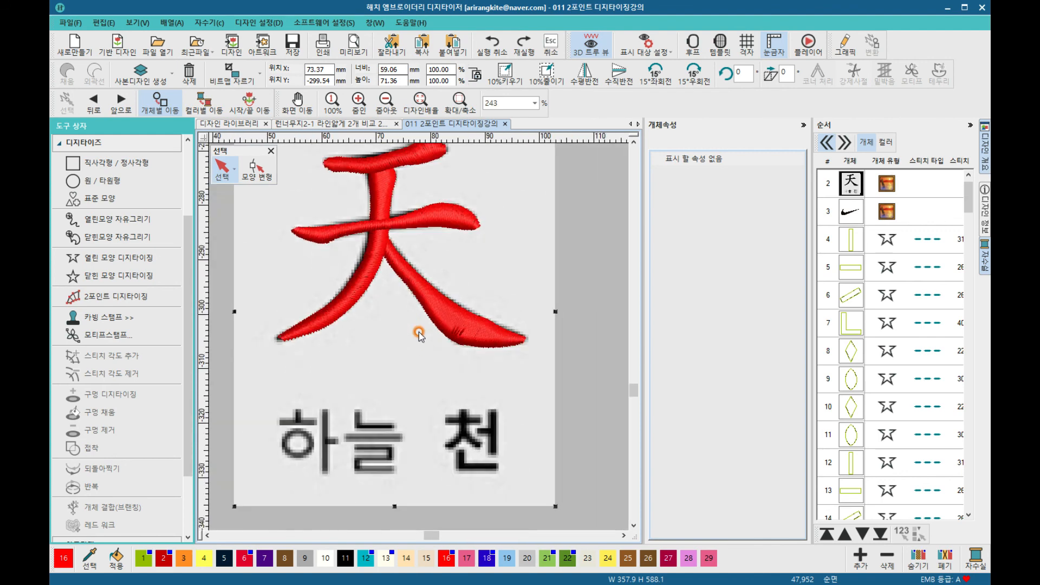
{"action": "scroll", "coordinate": [415, 304], "scroll_direction": "up", "scroll_amount": 2}
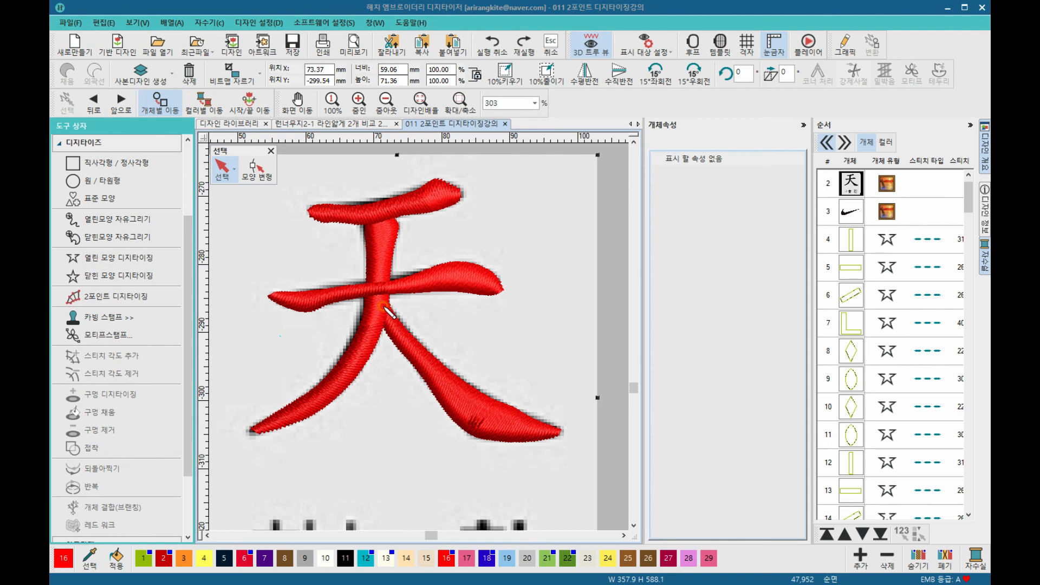
{"action": "mouse_move", "coordinate": [385, 304]}
{"action": "left_mouse_down"}
{"action": "mouse_move", "coordinate": [418, 379]}
{"action": "mouse_move", "coordinate": [468, 428]}
{"action": "mouse_move", "coordinate": [527, 440]}
{"action": "mouse_move", "coordinate": [563, 426]}
{"action": "mouse_move", "coordinate": [492, 401]}
{"action": "mouse_move", "coordinate": [384, 302]}
{"action": "left_mouse_up"}
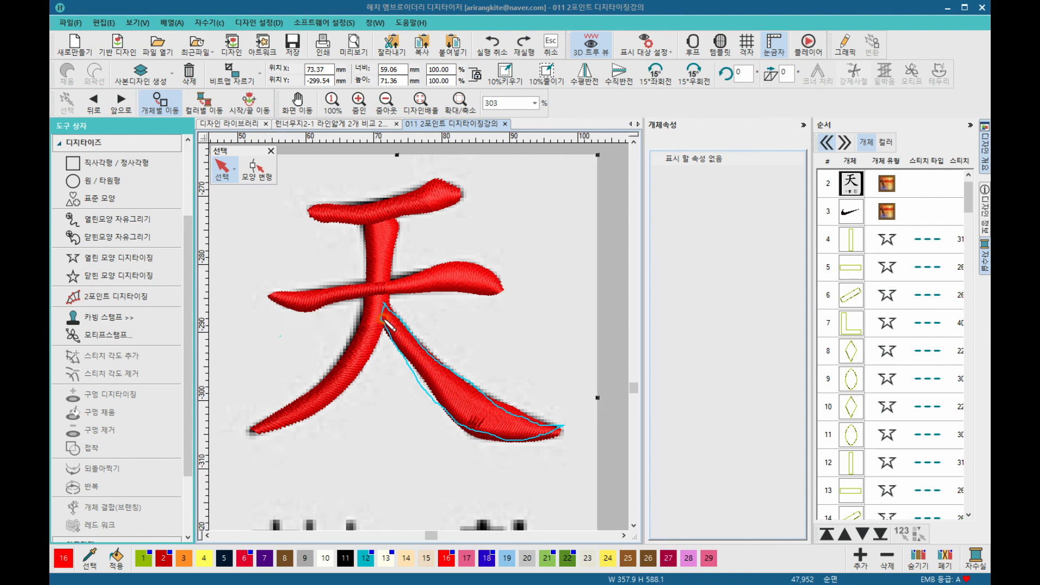
{"action": "left_click", "coordinate": [378, 326]}
{"action": "left_click_drag", "start_coordinate": [371, 314], "coordinate": [383, 316]}
{"action": "left_click", "coordinate": [379, 289]}
{"action": "mouse_move", "coordinate": [388, 292]}
{"action": "left_mouse_down"}
{"action": "mouse_move", "coordinate": [338, 391]}
{"action": "mouse_move", "coordinate": [246, 424]}
{"action": "mouse_move", "coordinate": [340, 372]}
{"action": "mouse_move", "coordinate": [361, 327]}
{"action": "left_mouse_up"}
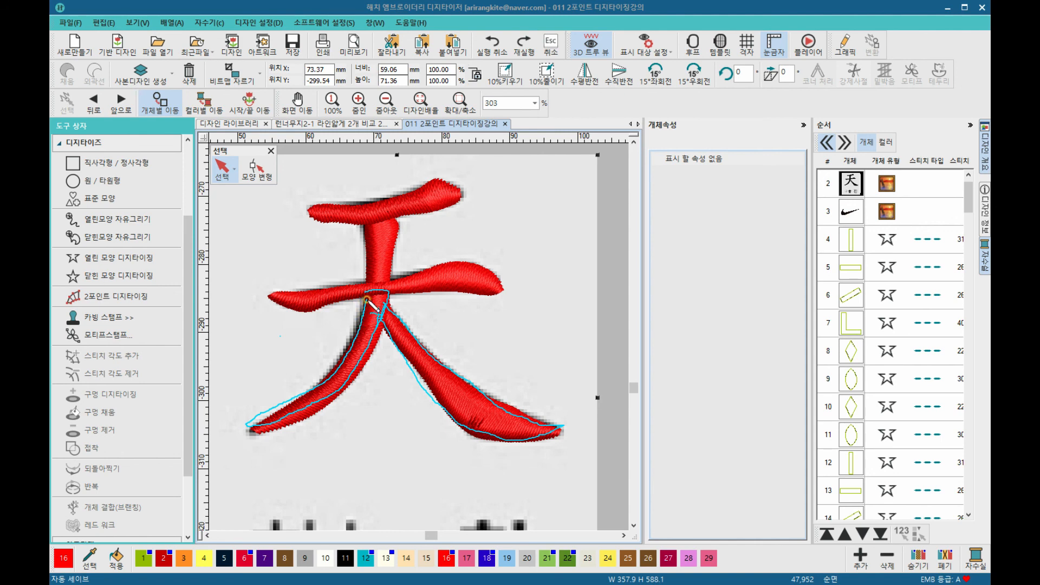
{"action": "left_click_drag", "start_coordinate": [371, 291], "coordinate": [386, 291]}
{"action": "mouse_move", "coordinate": [287, 313]}
{"action": "left_mouse_down"}
{"action": "mouse_move", "coordinate": [388, 291]}
{"action": "mouse_move", "coordinate": [497, 297]}
{"action": "mouse_move", "coordinate": [501, 278]}
{"action": "mouse_move", "coordinate": [423, 267]}
{"action": "mouse_move", "coordinate": [269, 293]}
{"action": "left_mouse_up"}
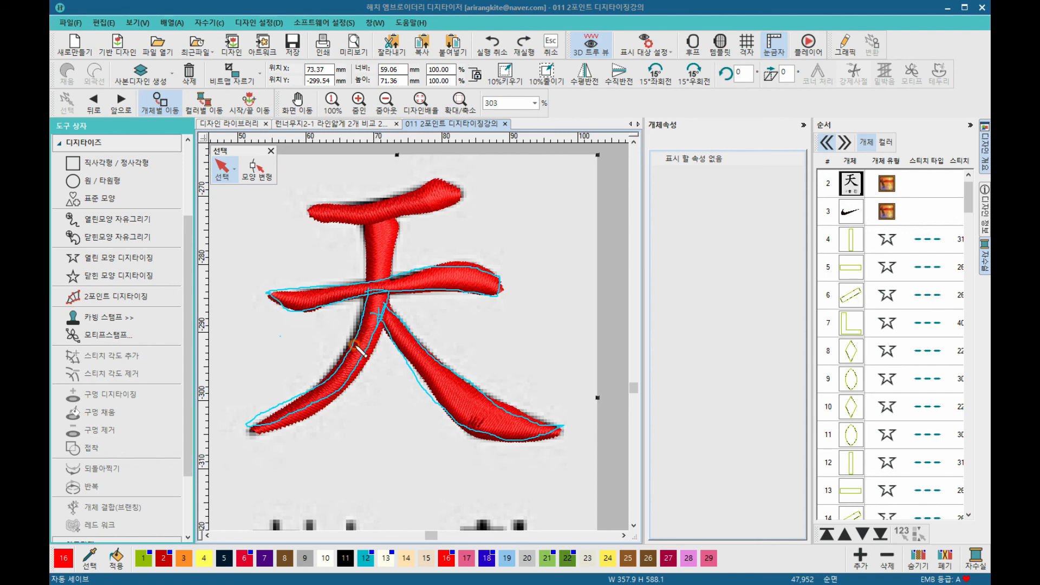
{"action": "left_click", "coordinate": [377, 316]}
{"action": "left_click", "coordinate": [362, 211]}
{"action": "mouse_move", "coordinate": [394, 281]}
{"action": "left_mouse_down"}
{"action": "mouse_move", "coordinate": [408, 218]}
{"action": "mouse_move", "coordinate": [361, 210]}
{"action": "left_mouse_up"}
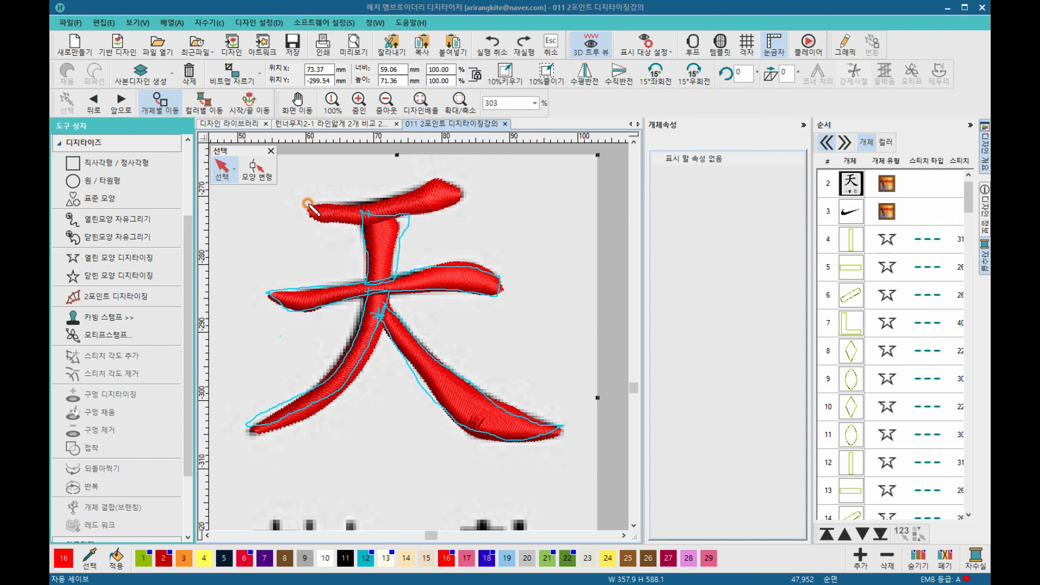
{"action": "mouse_move", "coordinate": [319, 215]}
{"action": "left_mouse_down"}
{"action": "mouse_move", "coordinate": [414, 213]}
{"action": "mouse_move", "coordinate": [462, 189]}
{"action": "mouse_move", "coordinate": [434, 173]}
{"action": "mouse_move", "coordinate": [363, 201]}
{"action": "mouse_move", "coordinate": [321, 201]}
{"action": "left_mouse_up"}
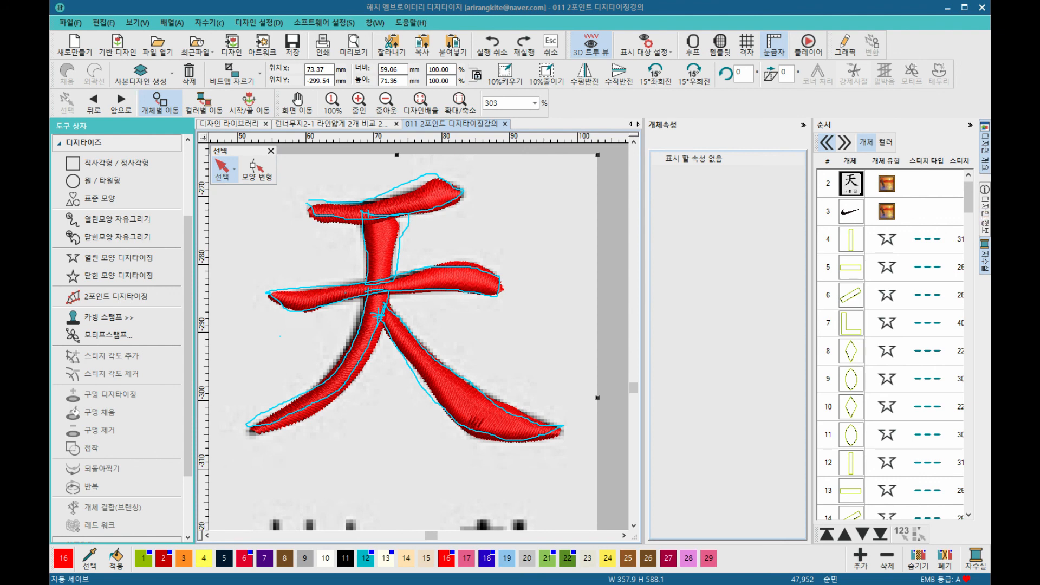
{"action": "mouse_move", "coordinate": [340, 206]}
{"action": "left_mouse_down"}
{"action": "mouse_move", "coordinate": [411, 208]}
{"action": "mouse_move", "coordinate": [418, 297]}
{"action": "left_mouse_up"}
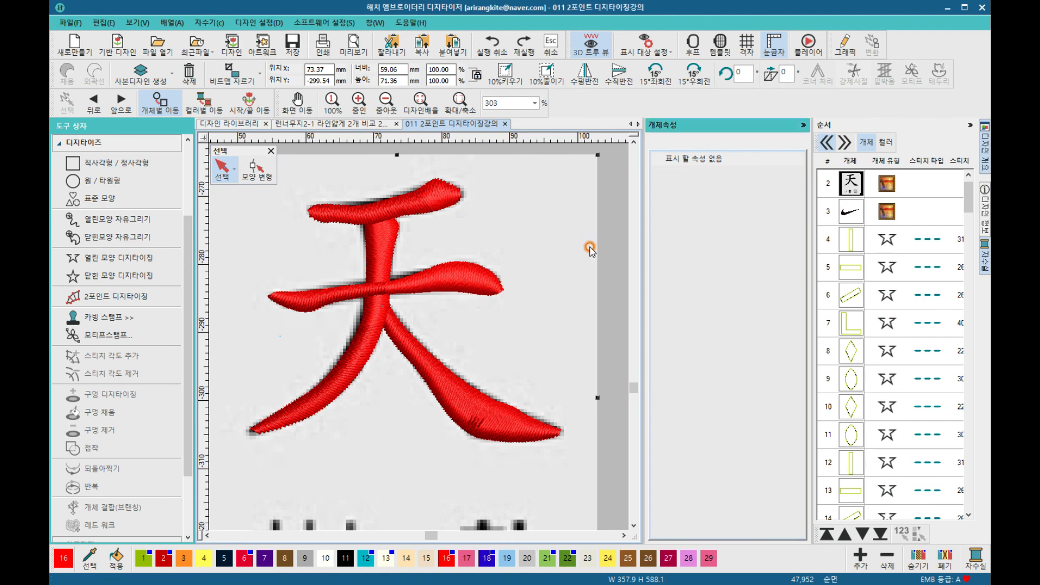
{"action": "right_click", "coordinate": [556, 245]}
{"action": "left_click", "coordinate": [531, 224]}
{"action": "scroll", "coordinate": [532, 224], "scroll_direction": "down", "scroll_amount": 5}
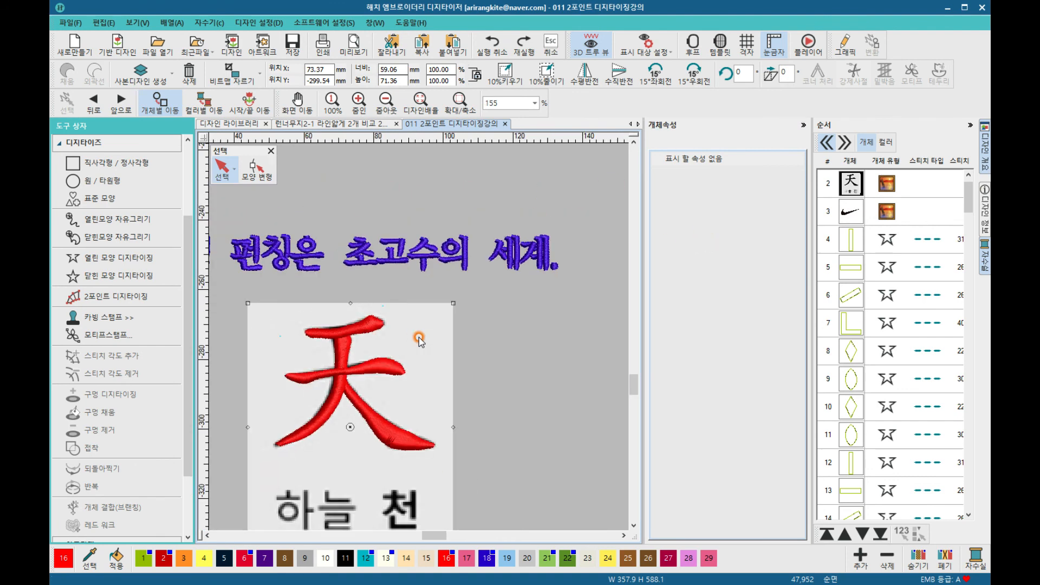